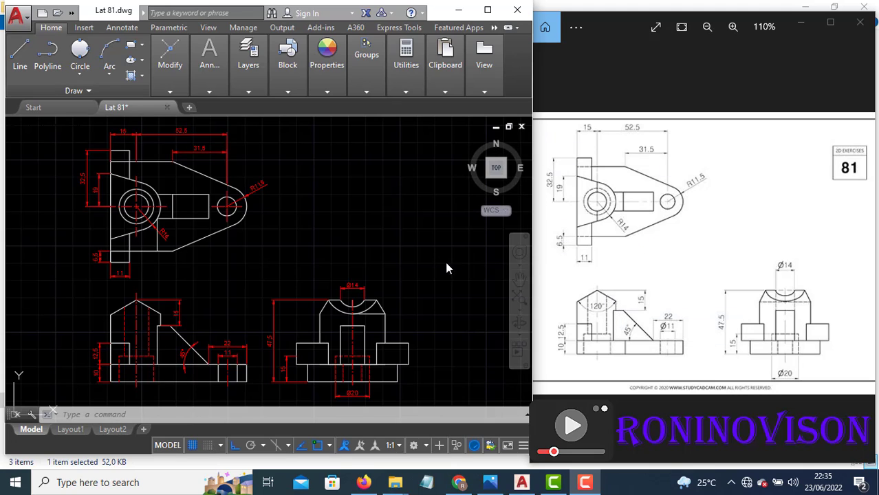
# - In an empty area, draw connected lines 32.5 upward, 11 to the right, and partway back down for the top view's flange
pyautogui.moveTo(416, 264); pyautogui.dragTo(215, 270, button='middle')
pyautogui.moveTo(437, 274); pyautogui.dragTo(166, 265, button='middle')
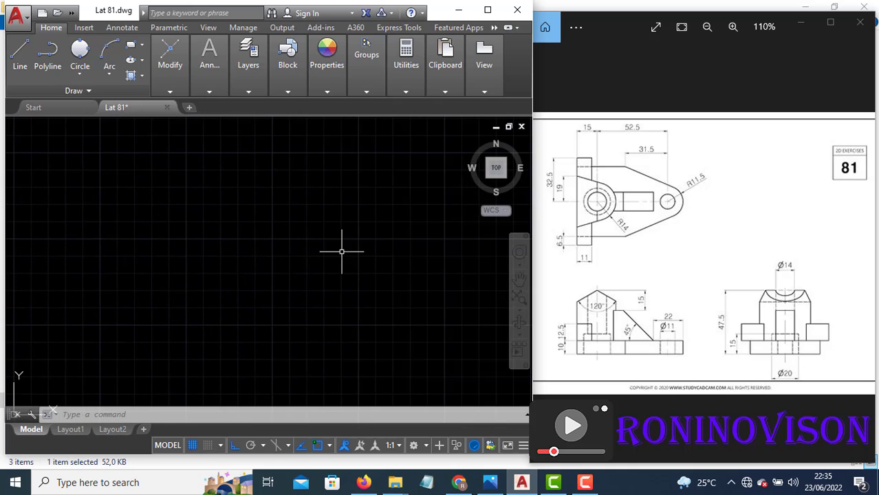
pyautogui.moveTo(407, 254); pyautogui.dragTo(220, 264, button='middle')
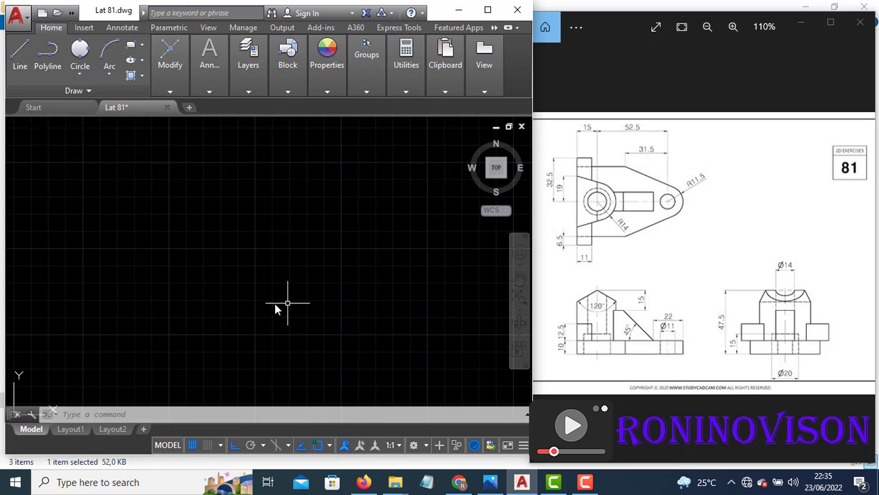
pyautogui.write('l')
pyautogui.press('Return')
pyautogui.click(262, 235)
pyautogui.write('3')
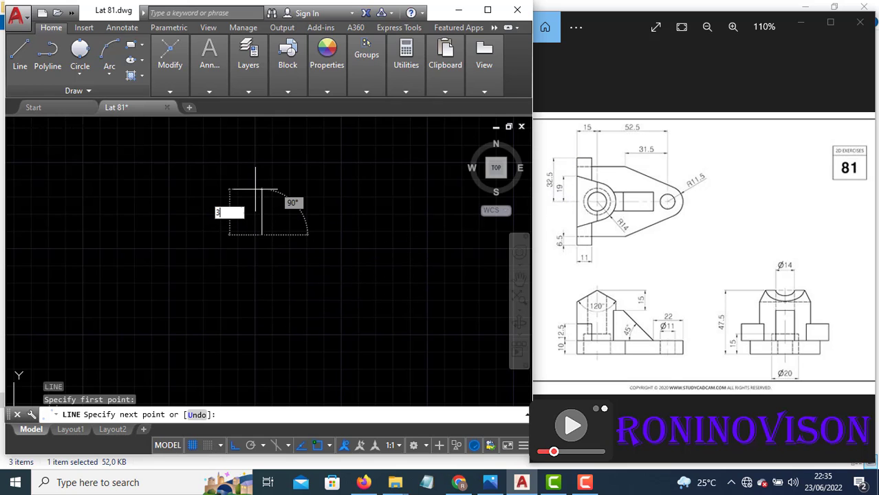
pyautogui.write('2.5')
pyautogui.press('Return')
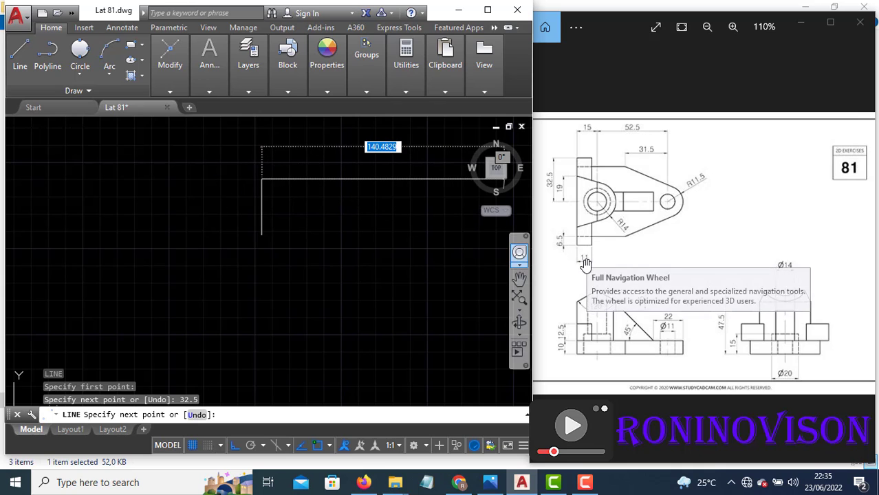
pyautogui.write('11')
pyautogui.press('Return')
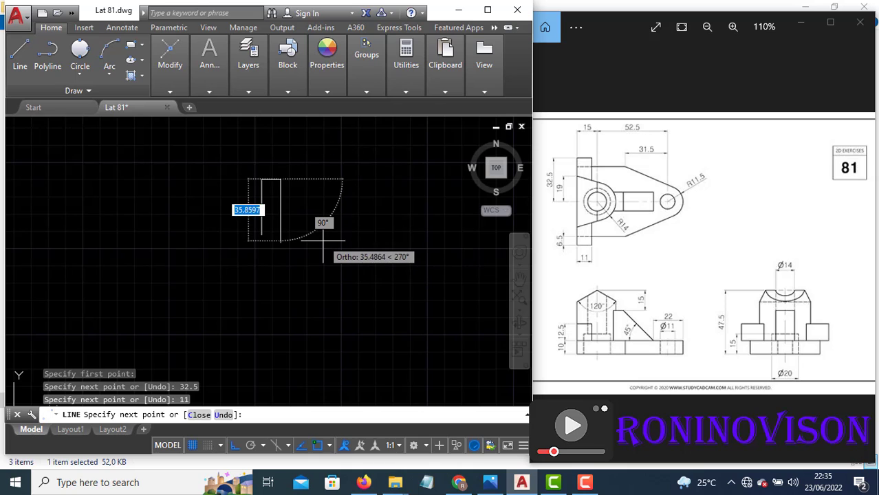
pyautogui.click(282, 219)
pyautogui.press('Return')
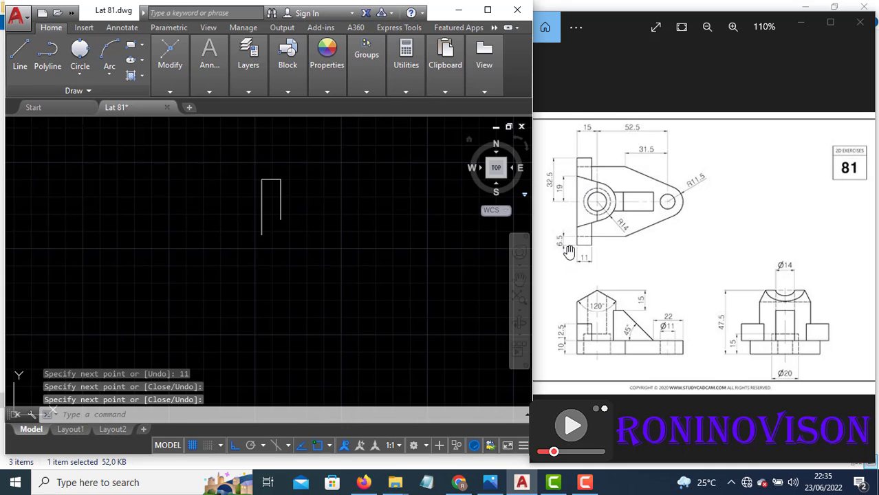
# - Draw a line from the flange's upper-left corner, 6.5 downward and 31.5 to the right
pyautogui.keyDown('ctrl'); pyautogui.scroll(2, 569, 251); pyautogui.keyUp('ctrl')
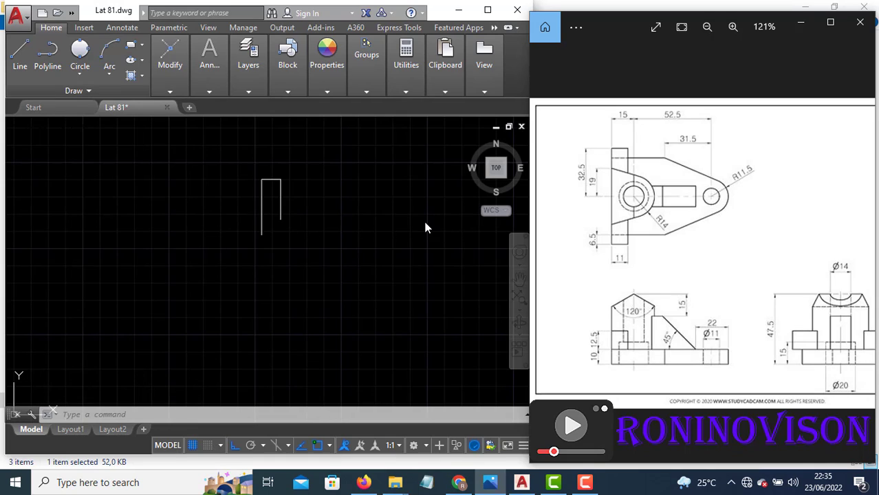
pyautogui.scroll(-2, 264, 186)
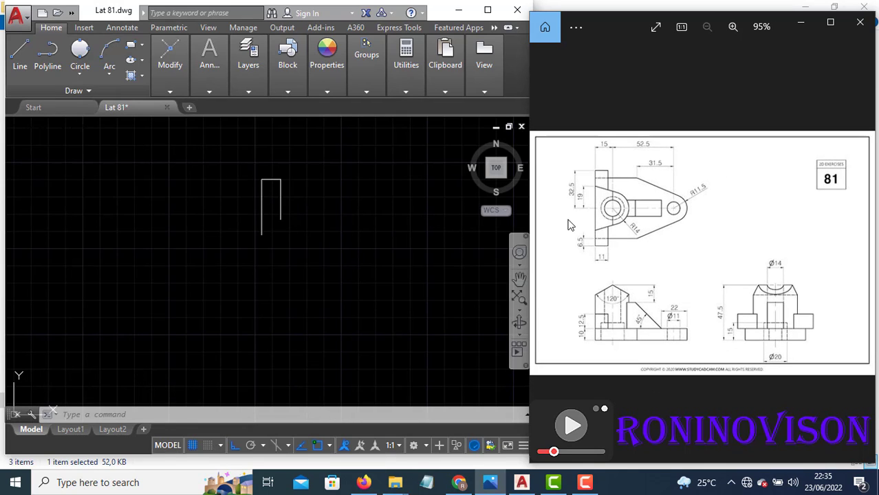
pyautogui.scroll(2, 572, 220)
pyautogui.click(365, 215)
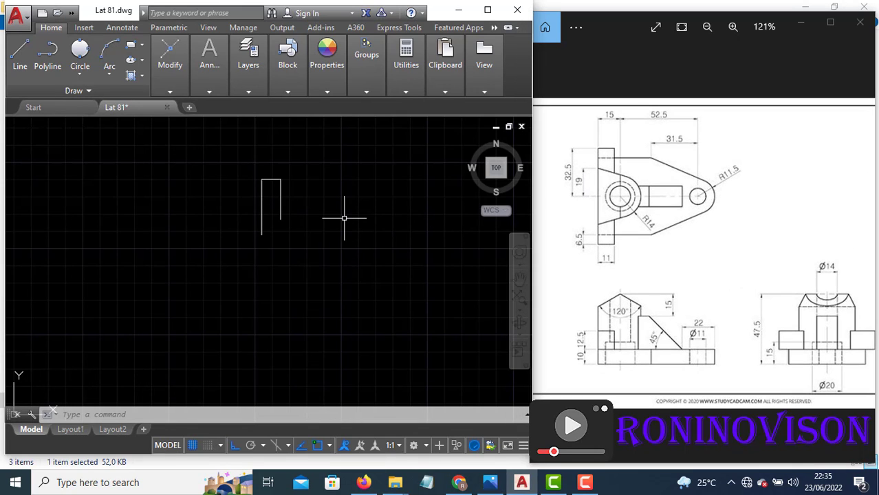
pyautogui.write('l')
pyautogui.press('Return')
pyautogui.click(261, 179)
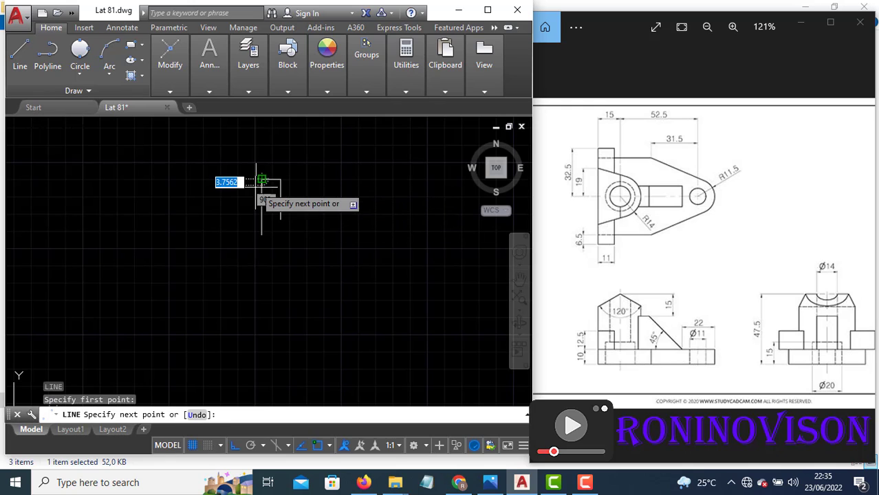
pyautogui.write('6')
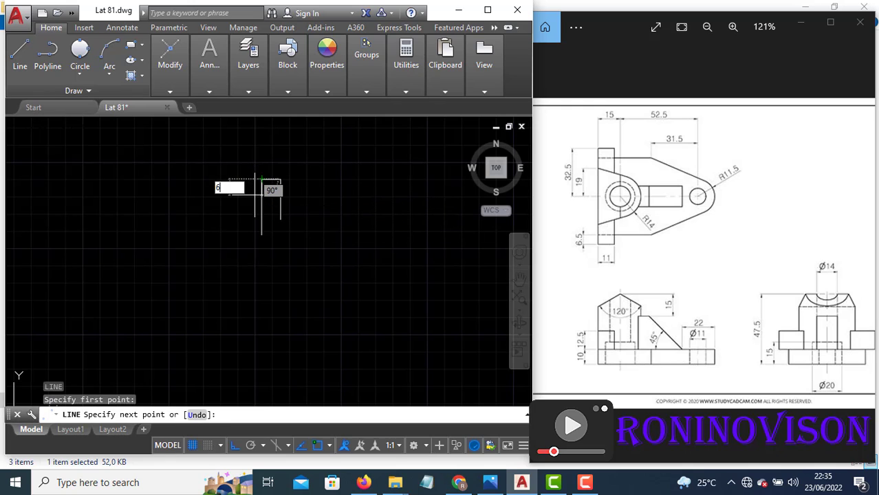
pyautogui.write('.5')
pyautogui.press('Return')
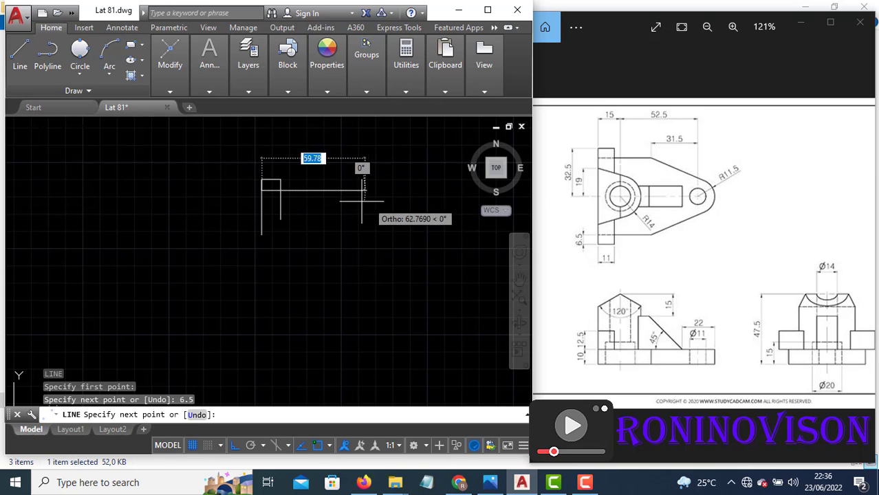
pyautogui.write('31.')
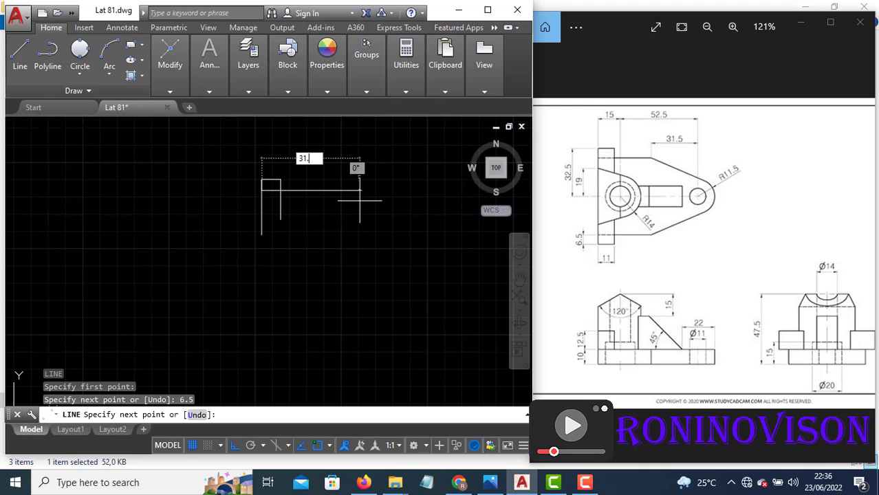
pyautogui.write('5')
pyautogui.press('Return')
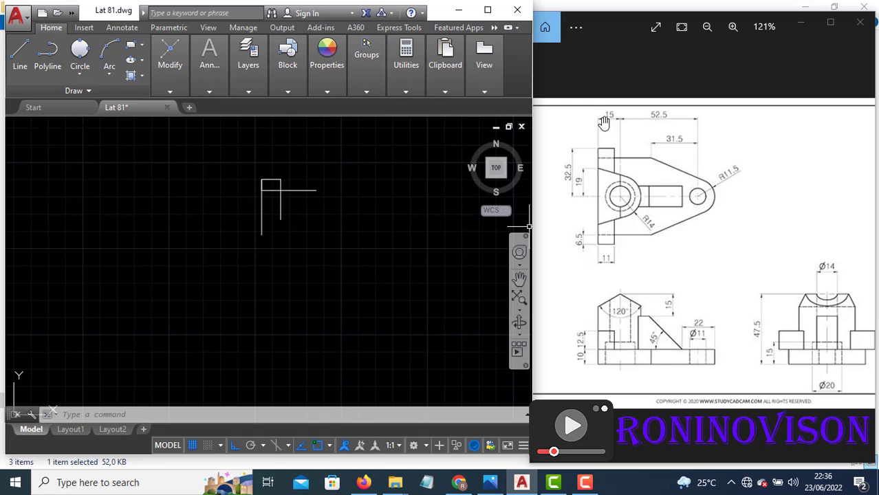
# - Draw a horizontal line 15 long to the right from the lower end of the flange's left edge
pyautogui.write('l')
pyautogui.press('Return')
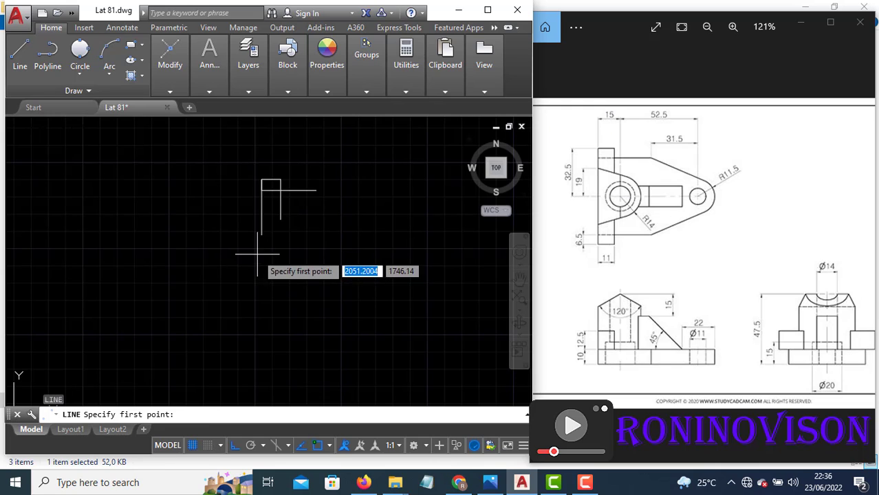
pyautogui.click(262, 238)
pyautogui.write('15')
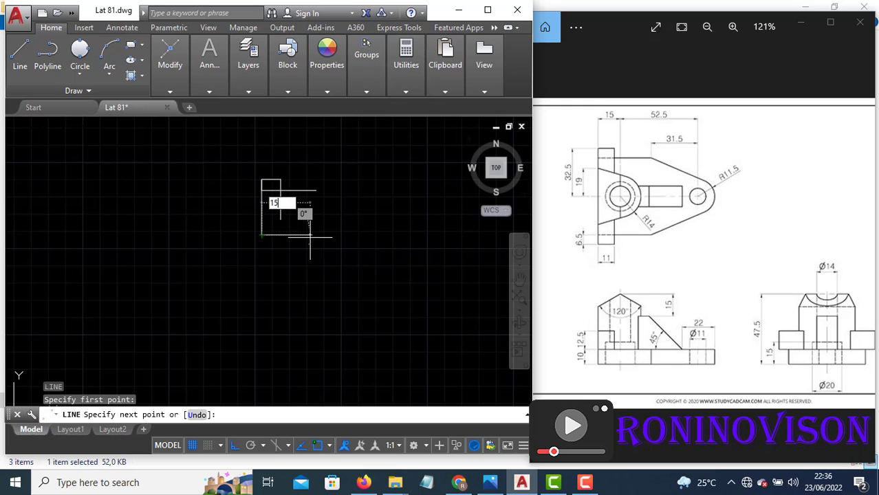
pyautogui.press('Return')
pyautogui.press('Return')
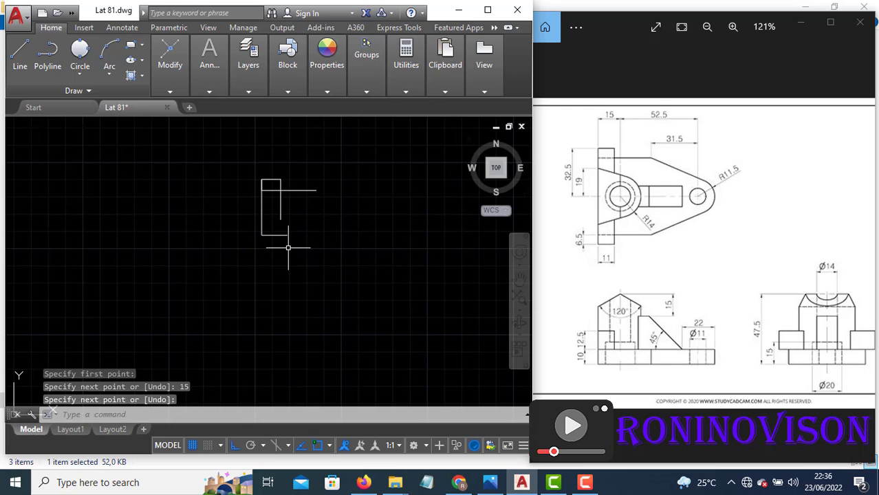
# - Draw a circle of diameter 14 centred on the right end of the 15-long horizontal line
pyautogui.write('c')
pyautogui.press('Return')
pyautogui.click(286, 235)
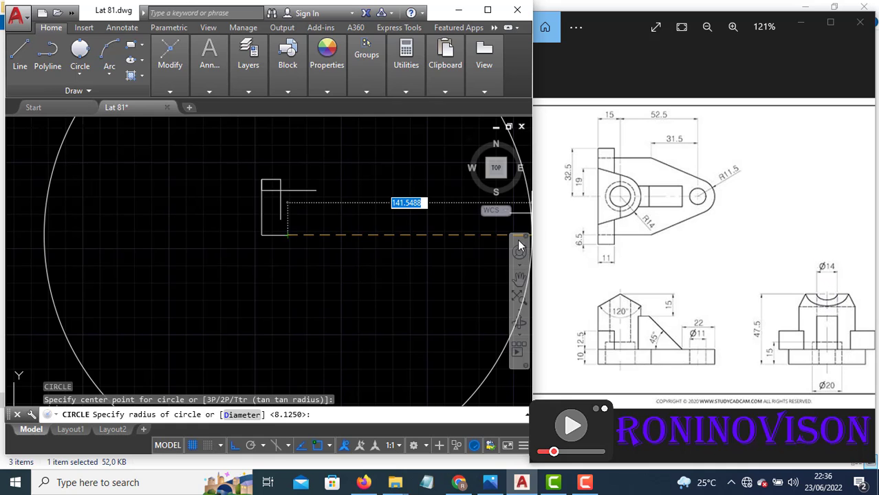
pyautogui.write('d')
pyautogui.press('Return')
pyautogui.write('1')
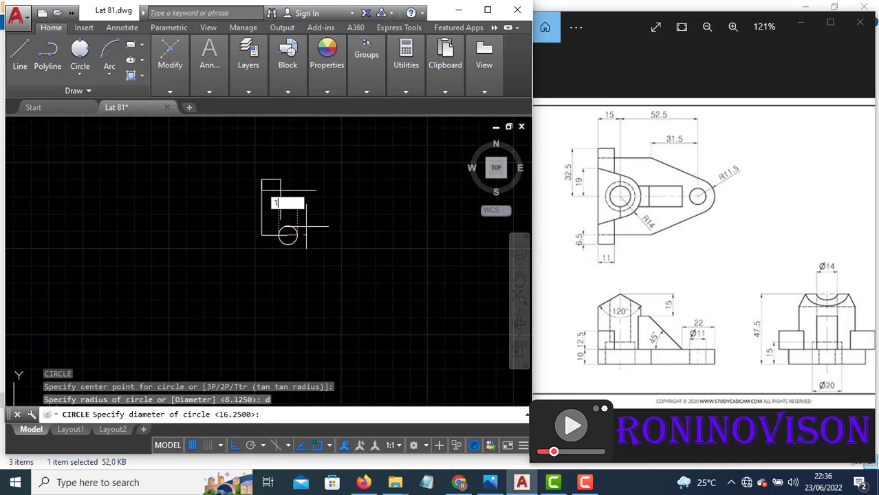
pyautogui.write('4')
pyautogui.press('Return')
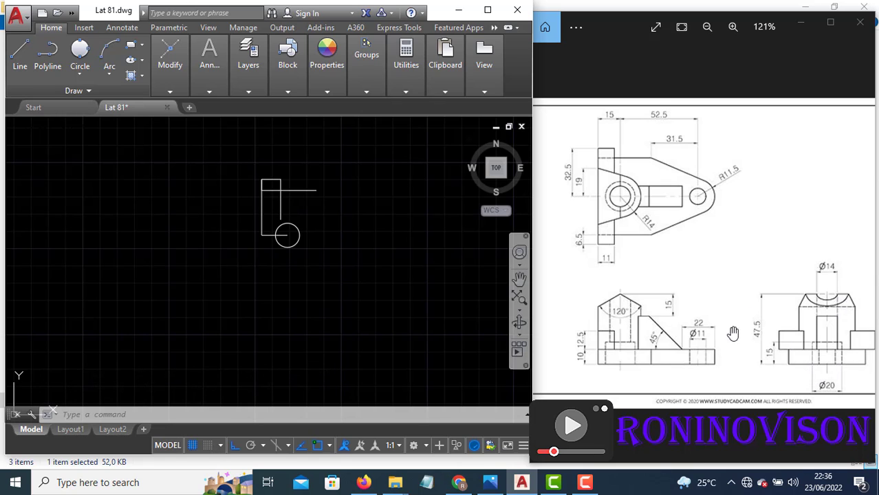
# - Add a concentric circle of diameter 20 around the 14 diameter circle
pyautogui.write('c')
pyautogui.press('Return')
pyautogui.click(287, 235)
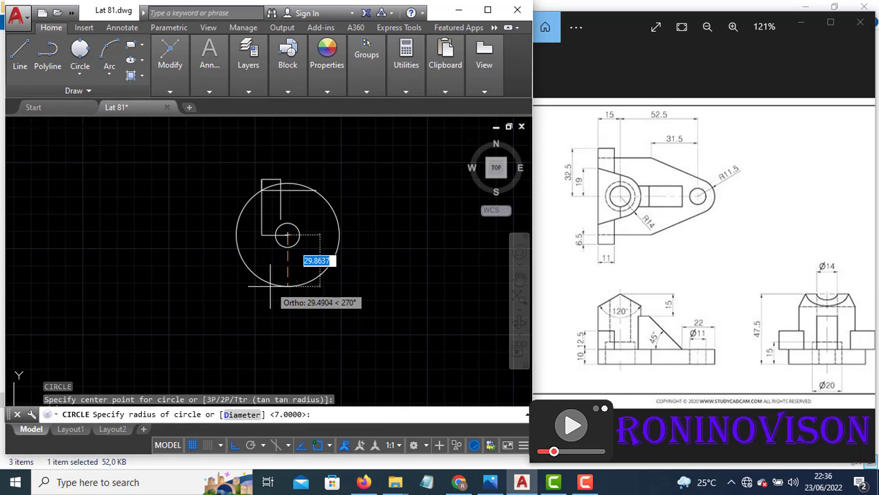
pyautogui.write('d')
pyautogui.press('Return')
pyautogui.write('20')
pyautogui.press('Return')
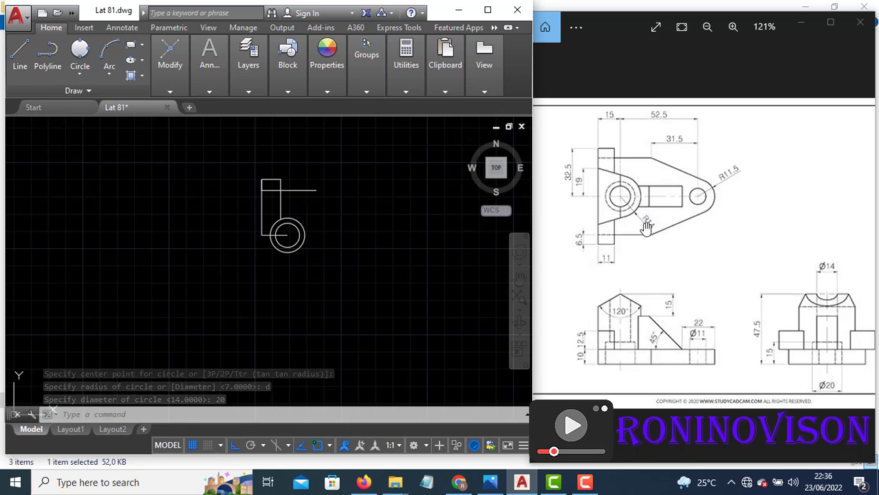
# - Add a third concentric circle of radius 14 at the same centre
pyautogui.write('c')
pyautogui.press('Return')
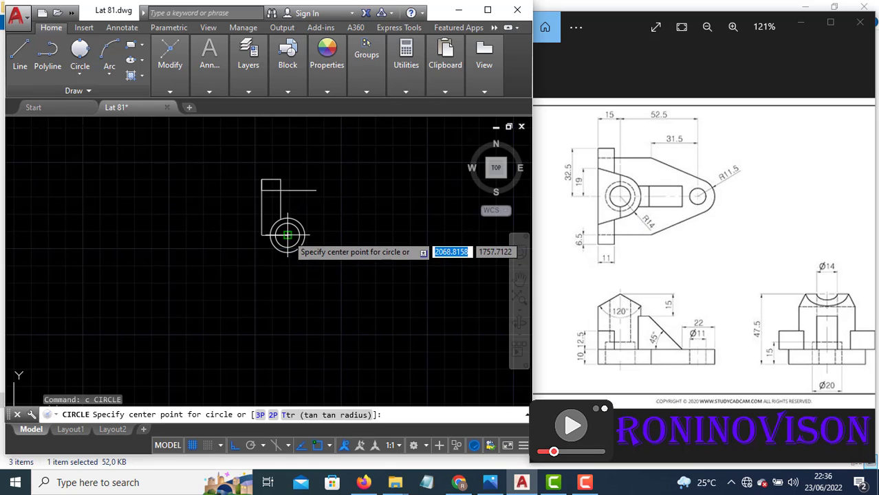
pyautogui.click(288, 236)
pyautogui.write('14')
pyautogui.press('Return')
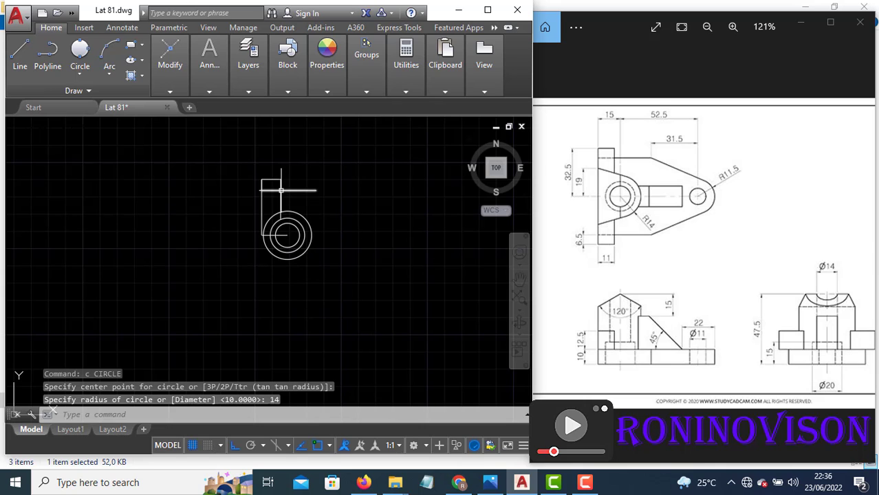
# - Draw a line 19 up from the left edge's lower end, continuing tangent to the upper side of the radius 14 circle
pyautogui.scroll(3, 261, 191)
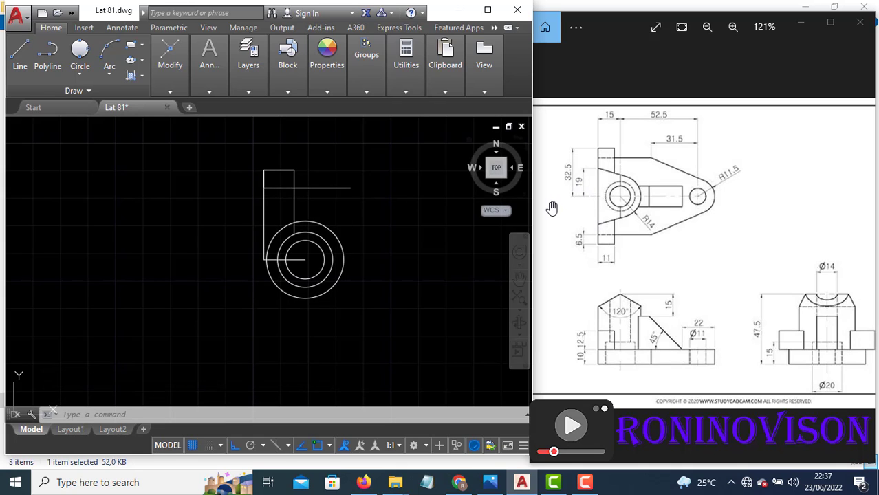
pyautogui.write('l')
pyautogui.press('Return')
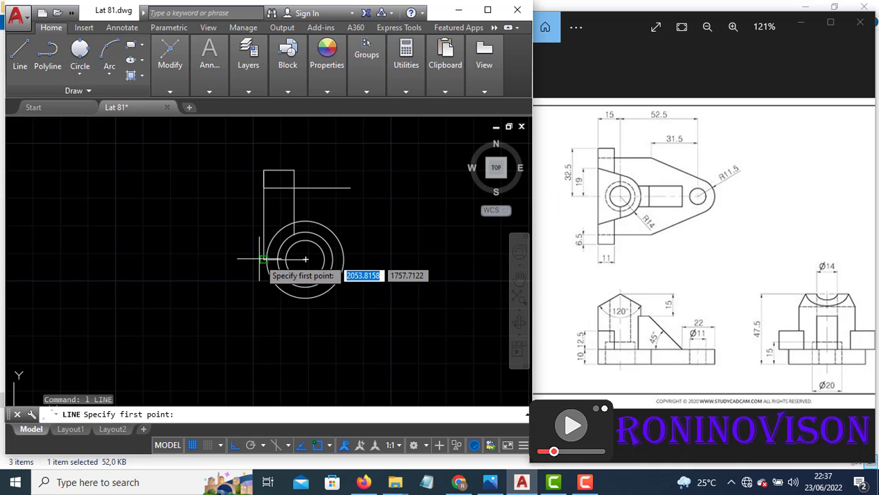
pyautogui.click(264, 259)
pyautogui.write('19')
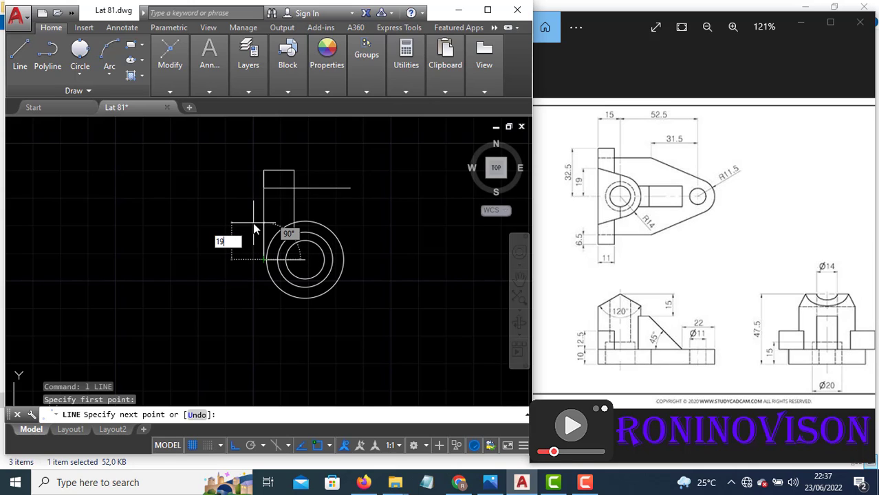
pyautogui.press('Return')
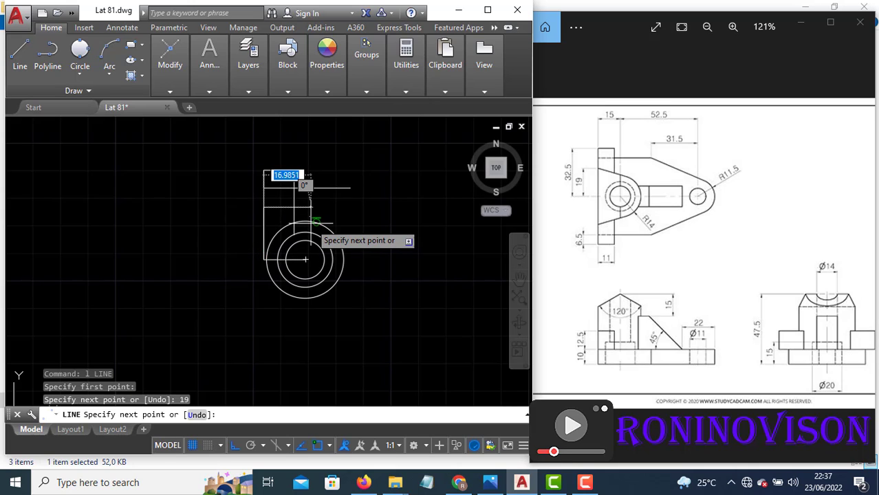
pyautogui.write('Tan')
pyautogui.press('Return')
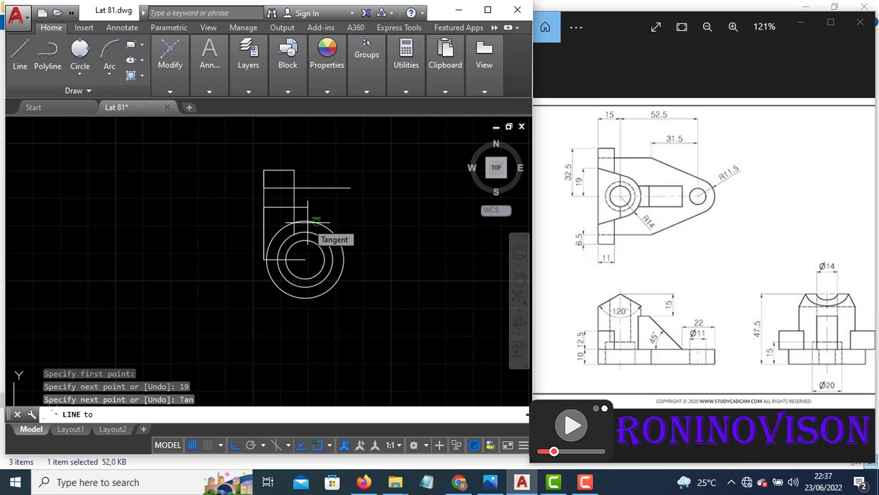
pyautogui.click(315, 224)
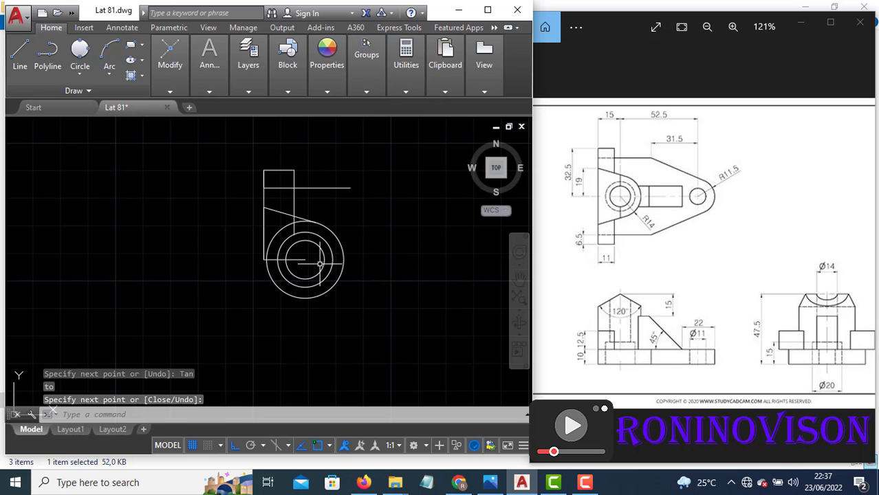
# - Trim the flange's inner vertical line below the tangent line and the radius 14 circle's upper-left arc
pyautogui.write('tr')
pyautogui.press('Return')
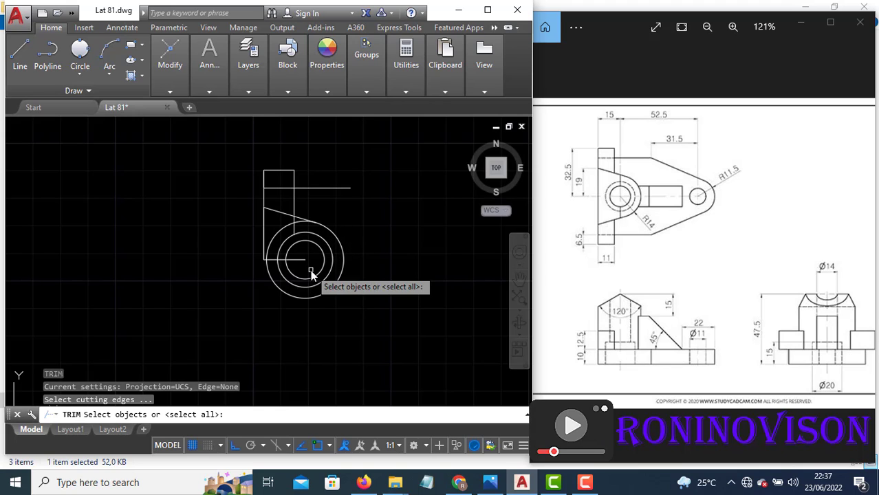
pyautogui.press('Return')
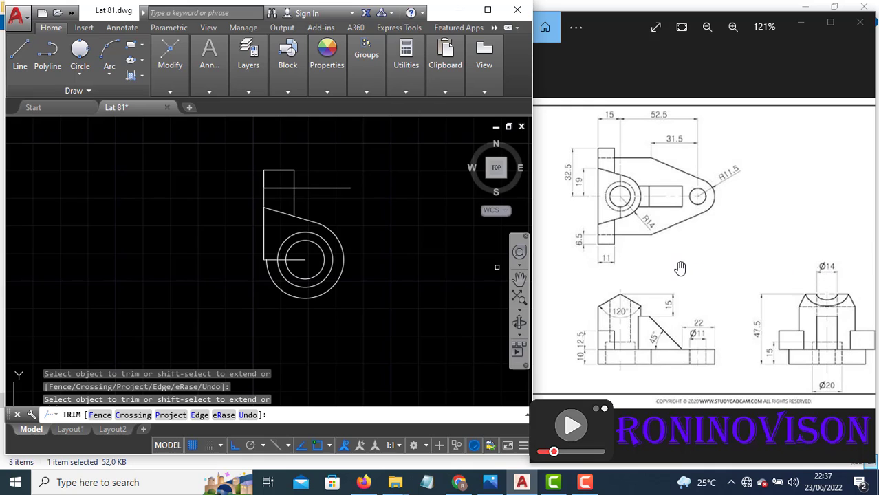
pyautogui.press('Escape')
pyautogui.press('Escape')
pyautogui.press('Escape')
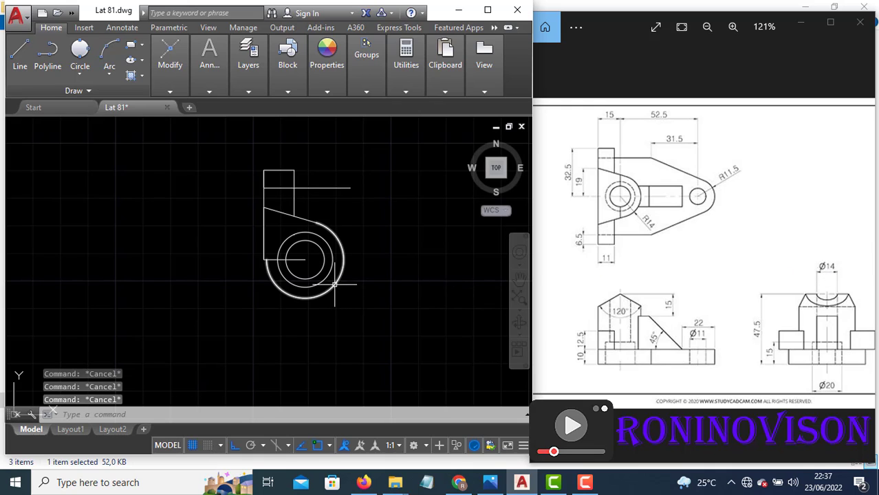
# - Draw a line 7 up from the left edge's lower end, continuing horizontally to the right well past the radius 14 circle
pyautogui.write('l')
pyautogui.press('Return')
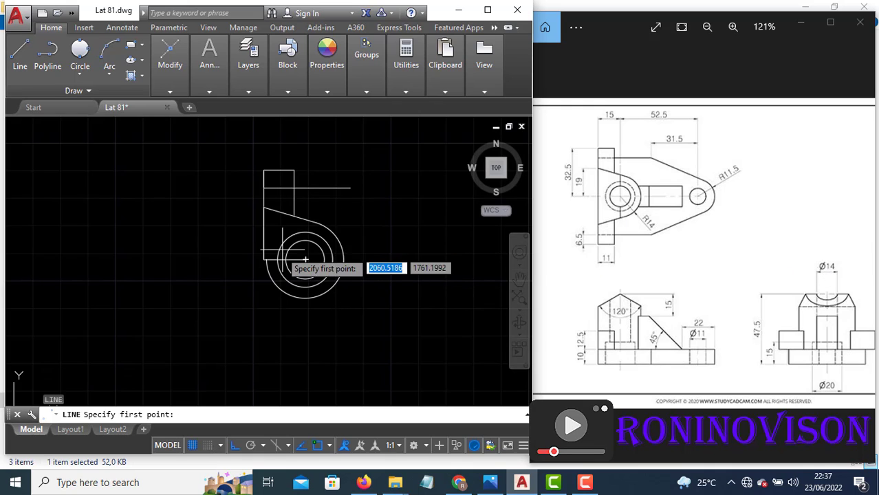
pyautogui.click(267, 259)
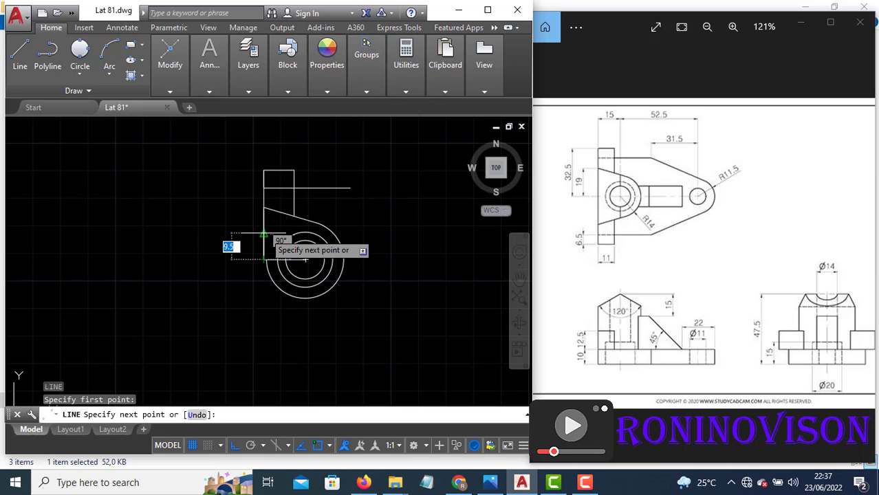
pyautogui.write('7')
pyautogui.press('Return')
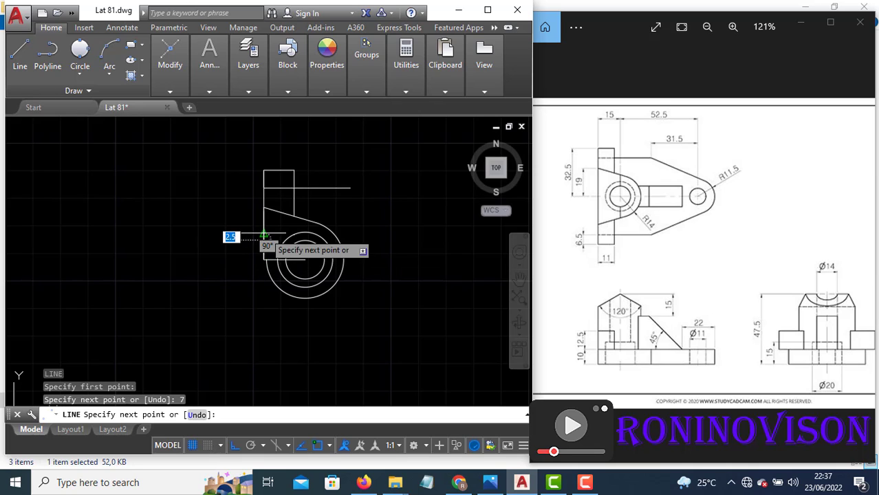
pyautogui.click(449, 237)
pyautogui.press('Return')
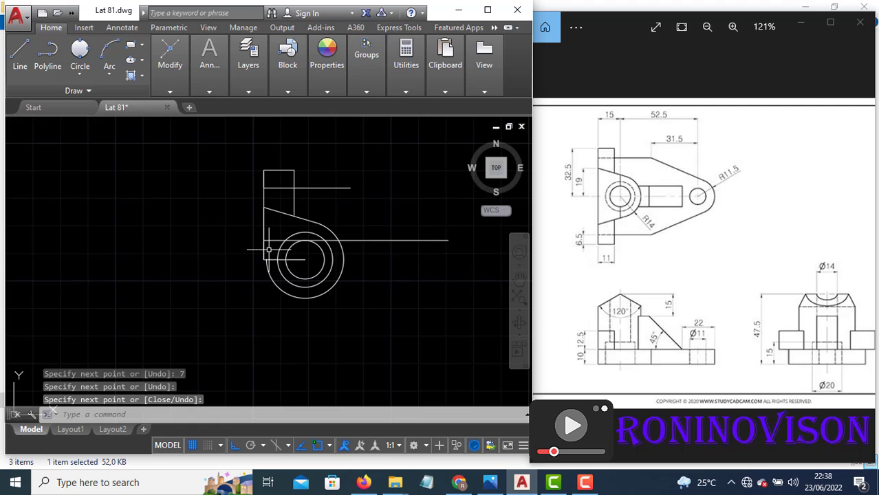
# - Trim the portion of the new horizontal line that lies inside the radius 14 circle's outline
pyautogui.write('tr')
pyautogui.press('Return')
pyautogui.press('Return')
pyautogui.click(273, 239)
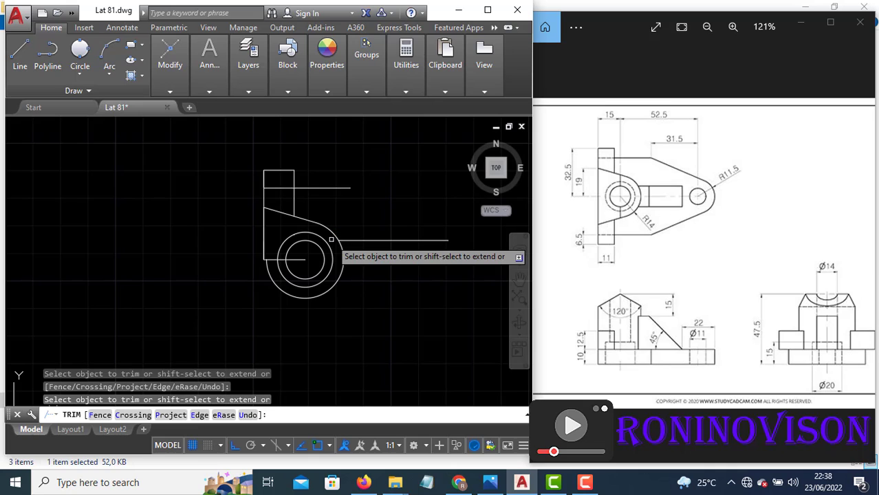
pyautogui.press('Escape')
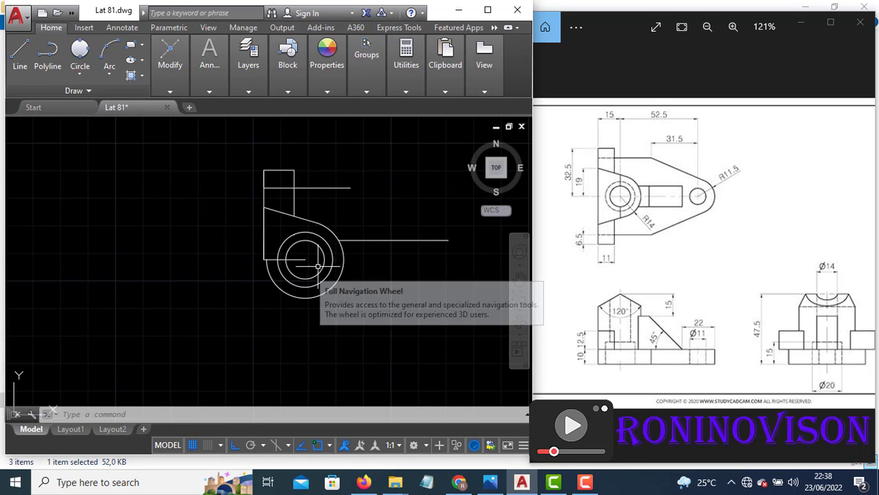
# - Draw a horizontal line 52.5 long to the right from the centre of the concentric circles
pyautogui.write('l')
pyautogui.press('Return')
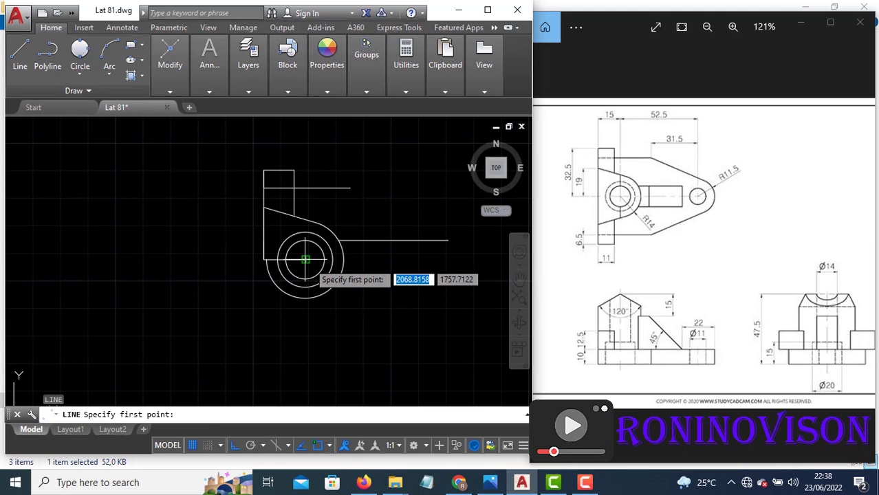
pyautogui.click(306, 260)
pyautogui.write('52')
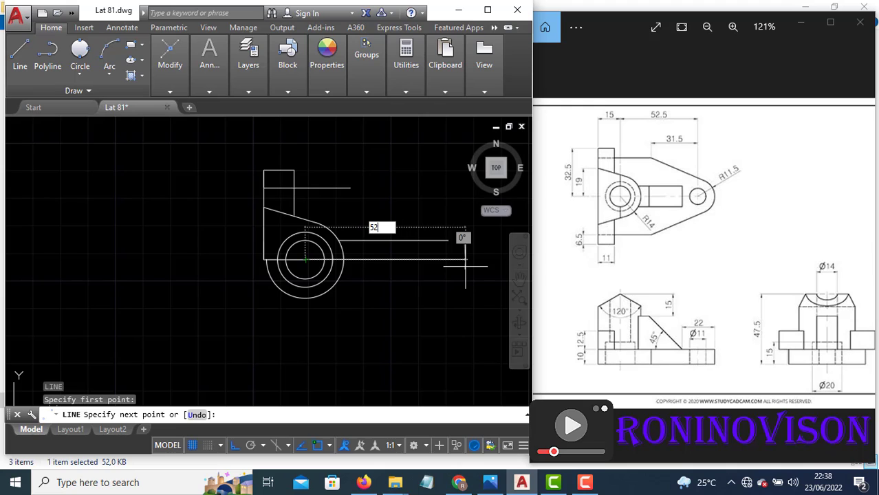
pyautogui.write('.5')
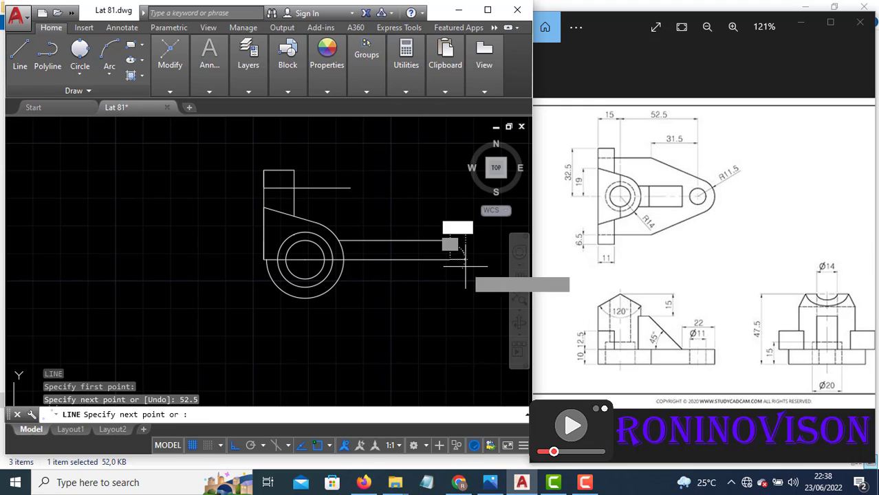
pyautogui.press('Return')
pyautogui.press('Return')
# - Draw a circle of diameter 11 centred on the right end of the 52.5 line
pyautogui.write('c')
pyautogui.press('Return')
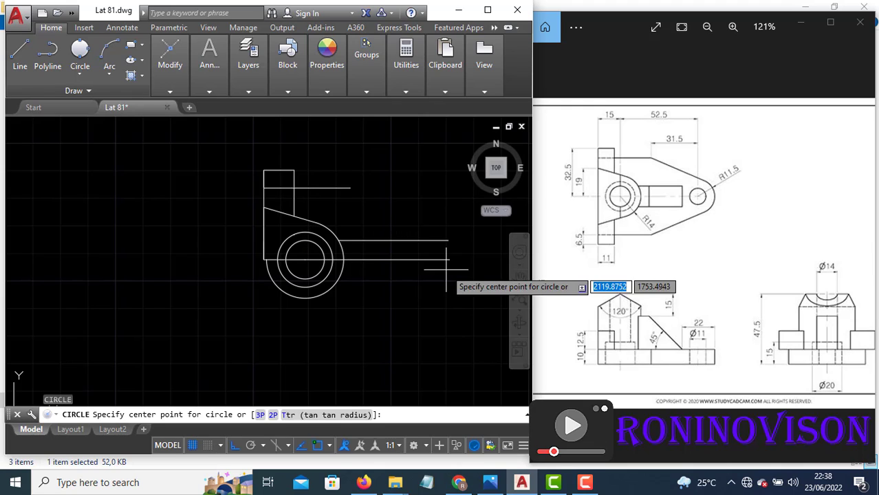
pyautogui.click(448, 259)
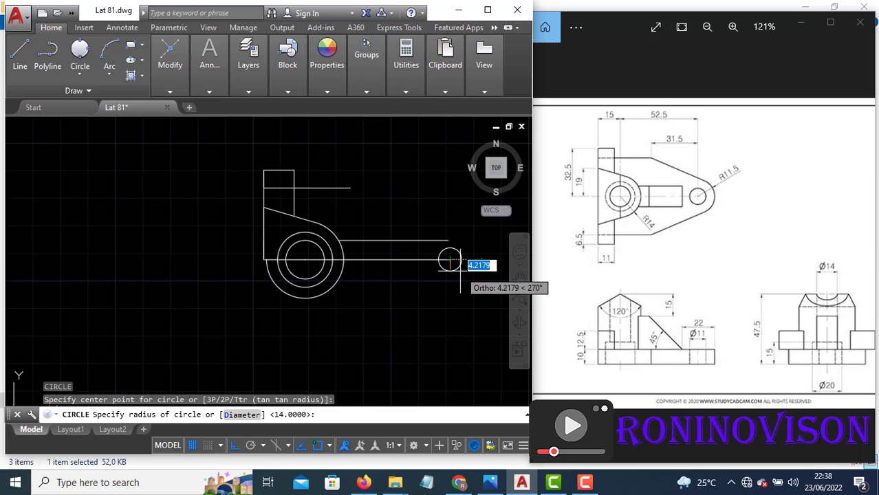
pyautogui.write('d')
pyautogui.press('Return')
pyautogui.write('11')
pyautogui.press('Return')
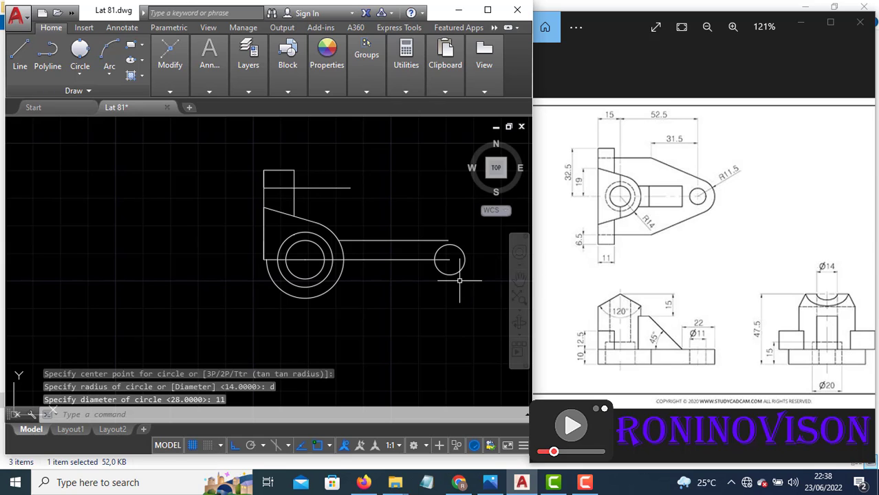
# - Add a concentric circle of radius 11.5 around the 11 diameter circle
pyautogui.write('c')
pyautogui.press('Return')
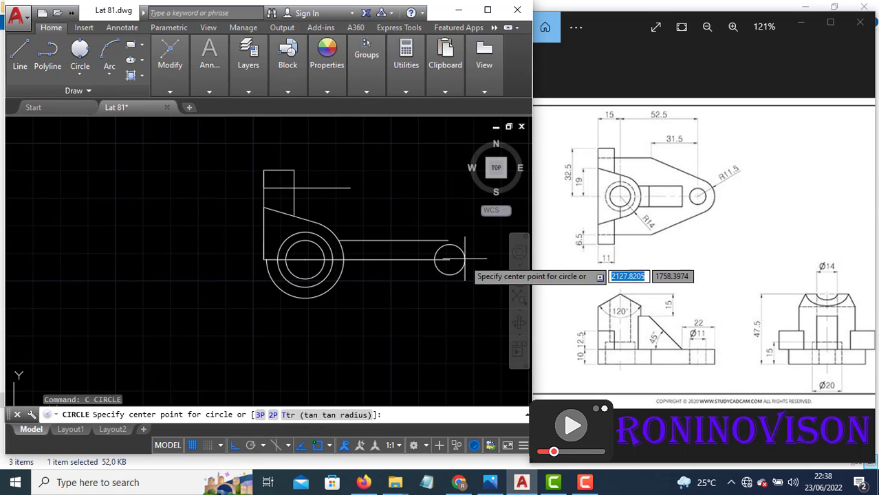
pyautogui.click(449, 260)
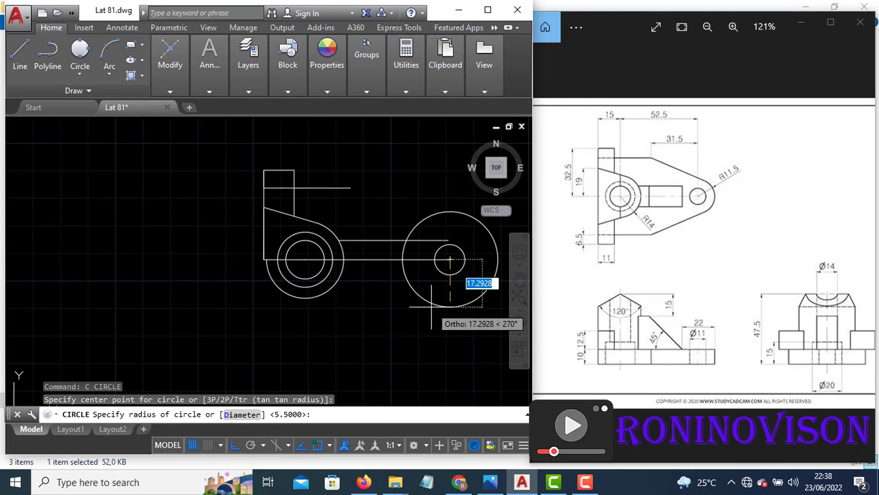
pyautogui.write('11.5')
pyautogui.press('Return')
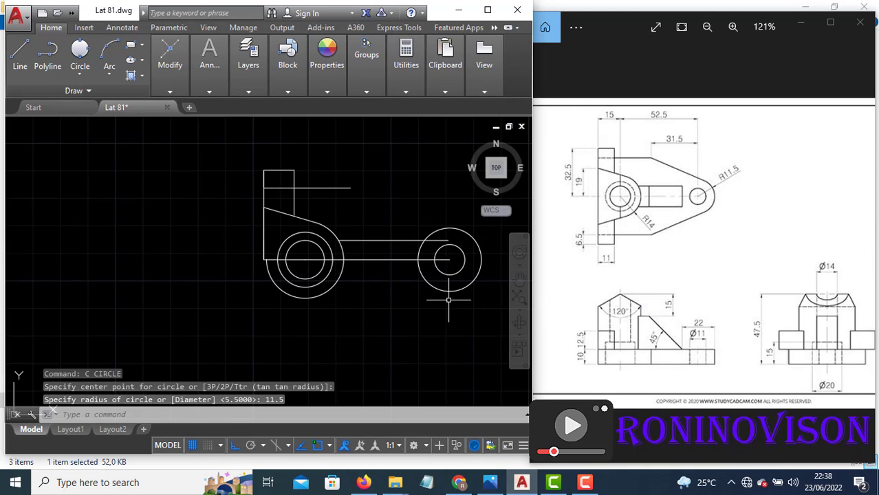
# - Draw a sloping line from the right end of the upper horizontal edge, tangent to the upper side of the radius 11.5 circle
pyautogui.write('l')
pyautogui.press('Return')
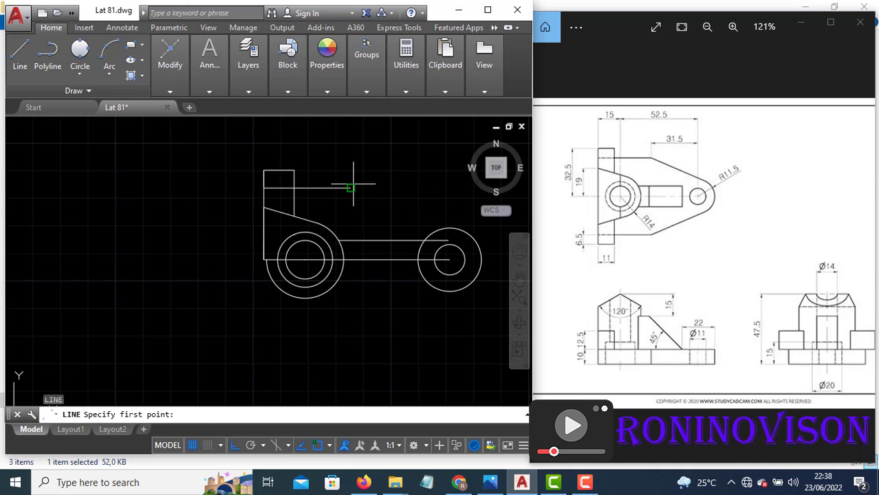
pyautogui.click(351, 186)
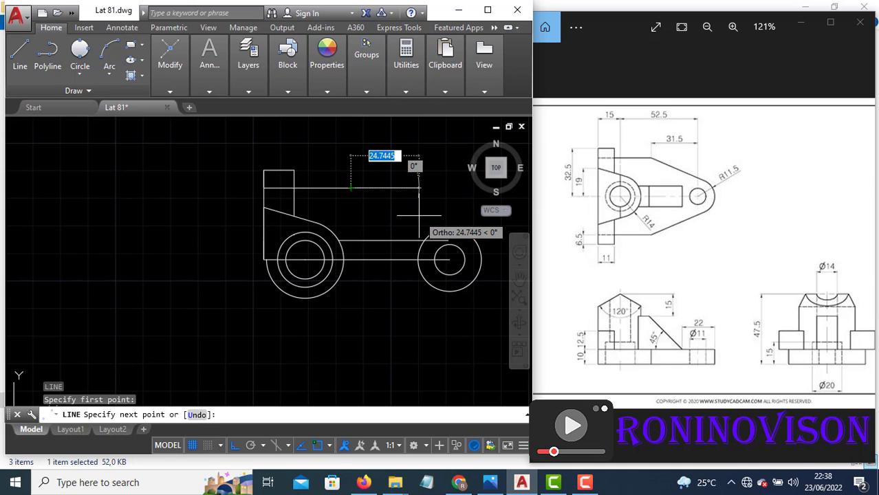
pyautogui.write('Ta')
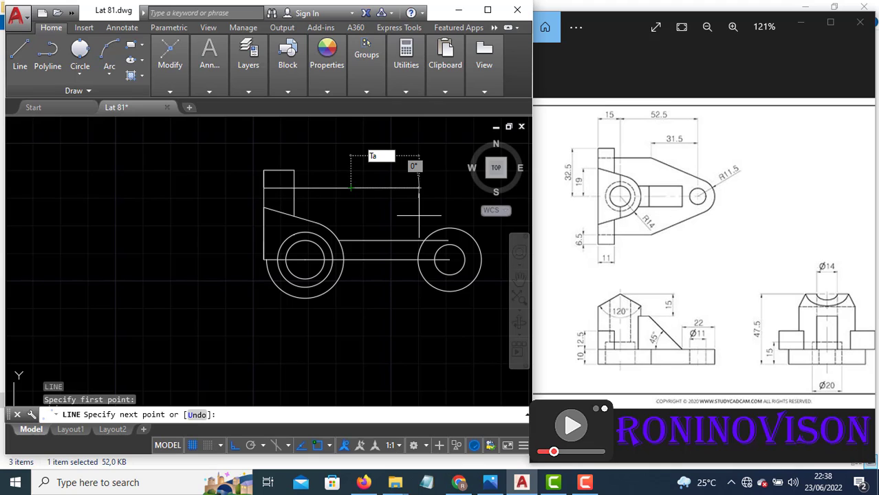
pyautogui.write('n')
pyautogui.press('Return')
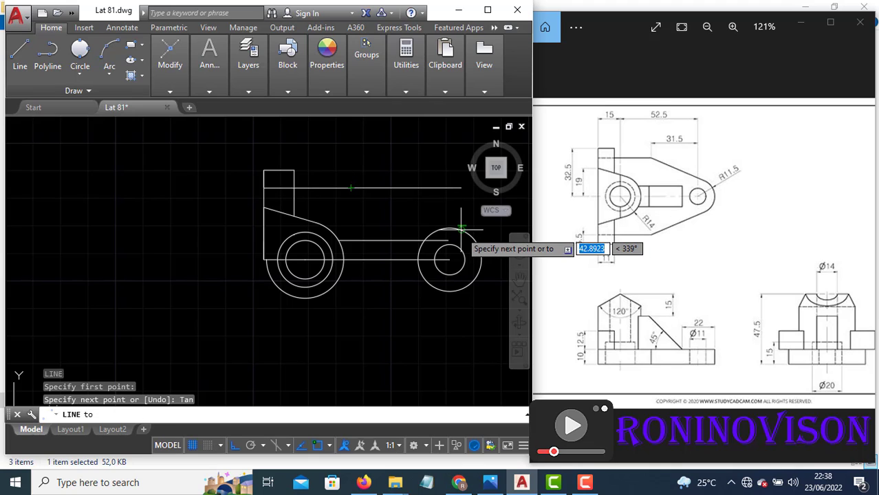
pyautogui.click(461, 227)
pyautogui.press('Return')
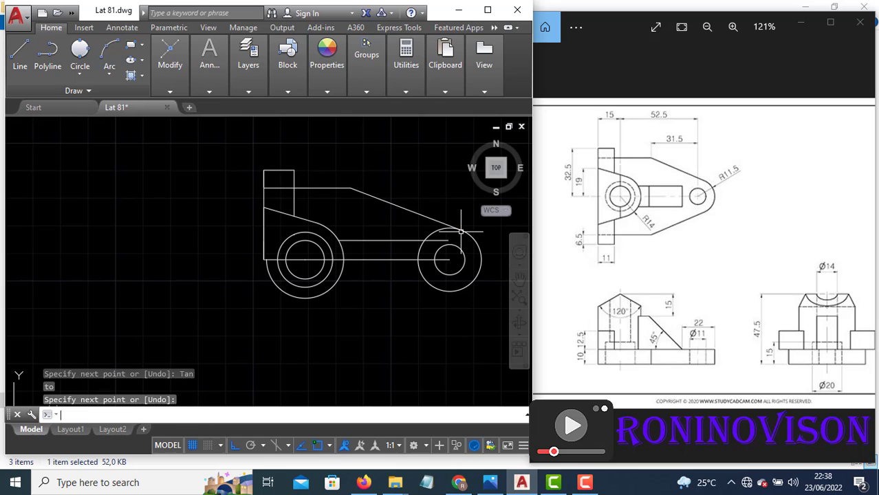
# - Try to trim the upper-left arc of the radius 11.5 circle between the tangent line and the centreline
pyautogui.write('tr')
pyautogui.press('Return')
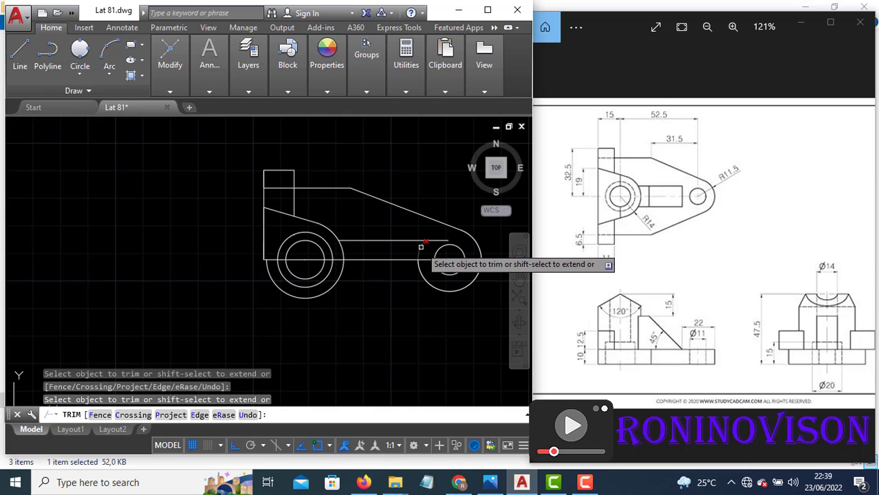
pyautogui.click(421, 249)
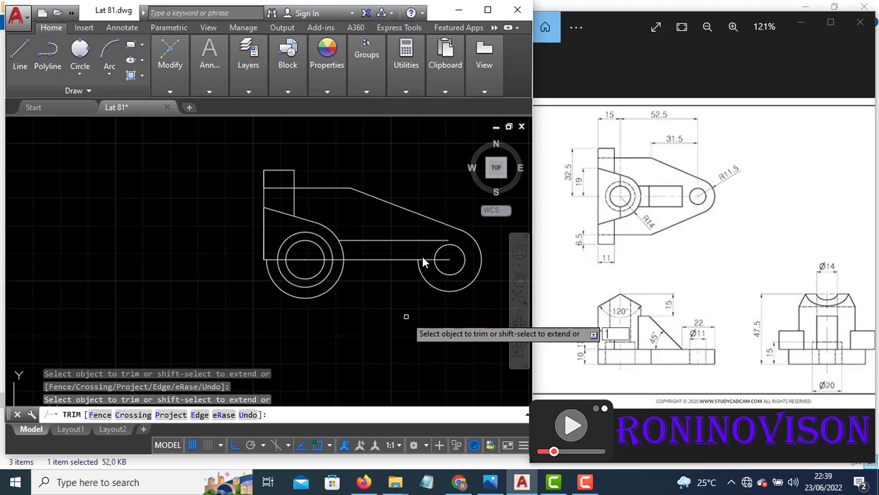
pyautogui.press('Escape')
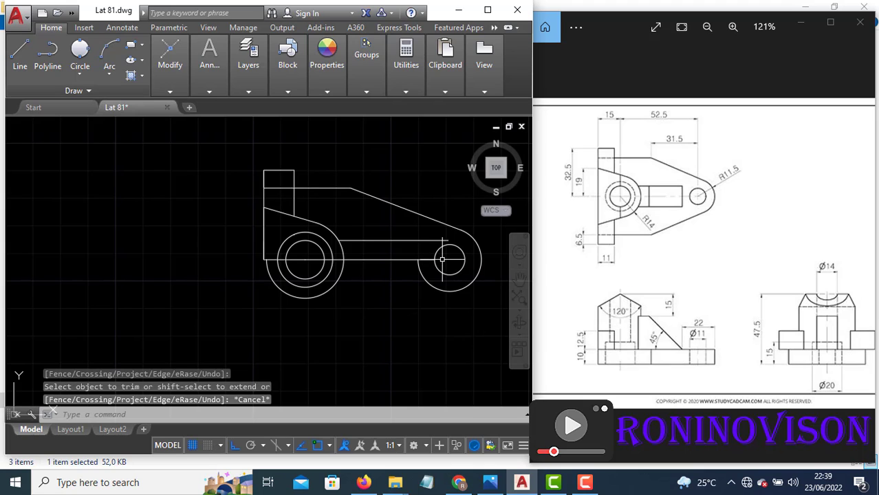
pyautogui.hotkey('ctrl', 'z')
pyautogui.press('Escape')
# - Stretch the right end of the 52.5 centreline horizontally to just beyond the radius 11.5 circle
pyautogui.click(451, 261)
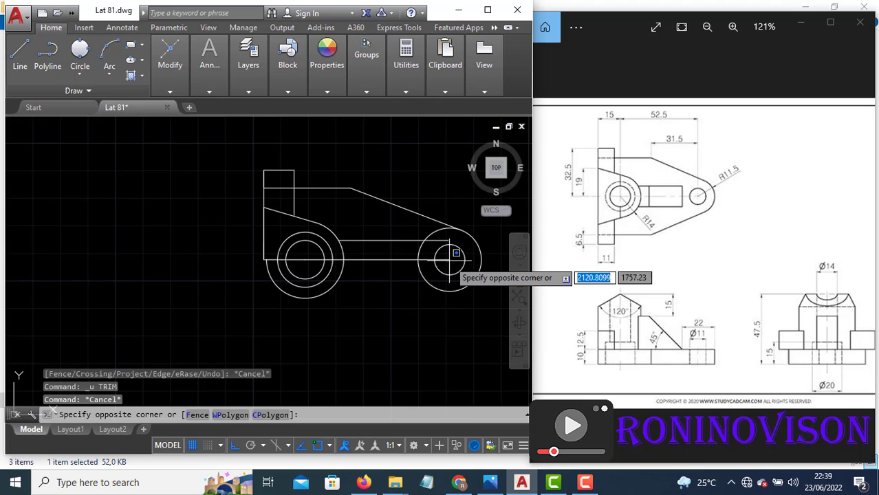
pyautogui.click(448, 258)
pyautogui.click(450, 259)
pyautogui.click(491, 259)
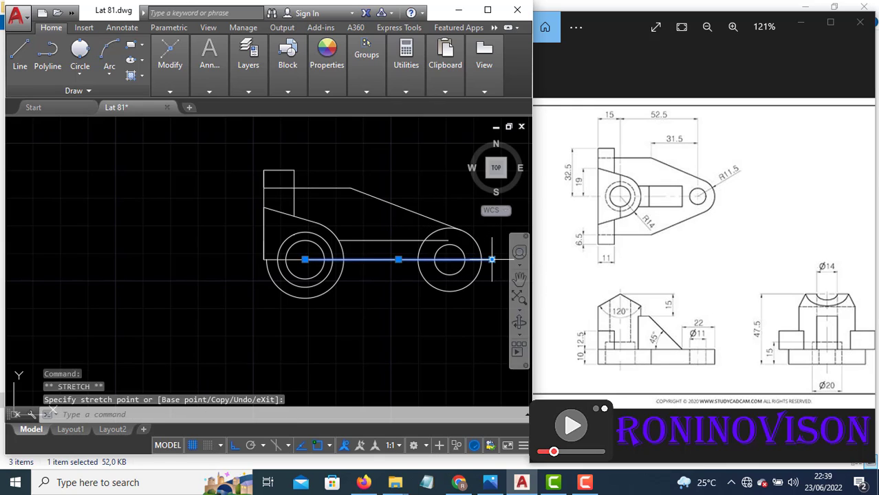
pyautogui.press('Escape')
# - Trim the radius 11.5 circle's upper-left arc, the rib line's end inside it, and all circle portions below the centreline
pyautogui.write('tr')
pyautogui.press('Return')
pyautogui.press('Return')
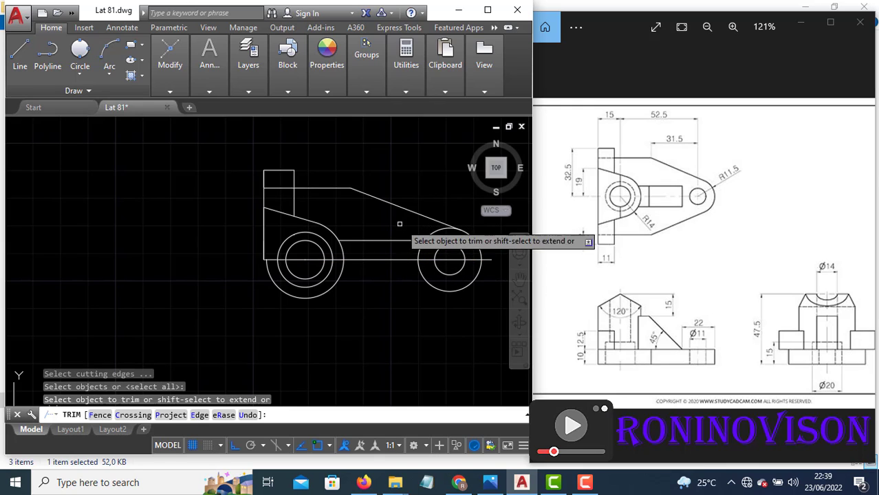
pyautogui.click(433, 238)
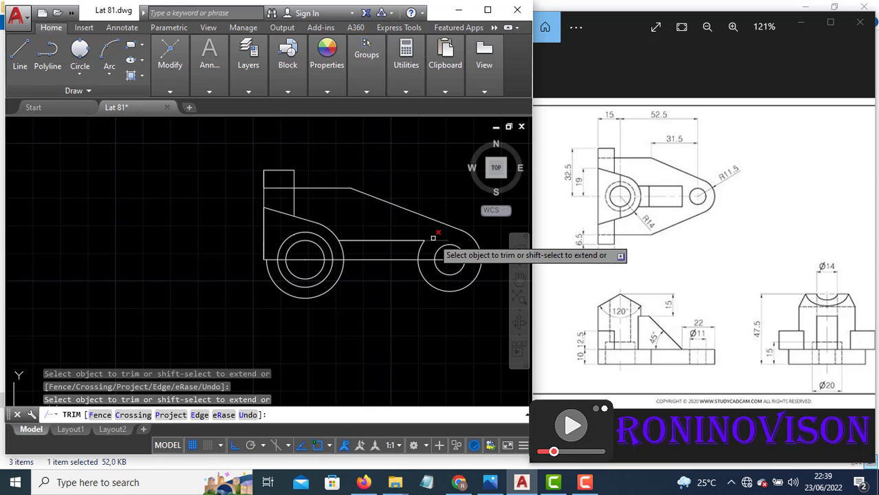
pyautogui.click(489, 300)
pyautogui.click(275, 274)
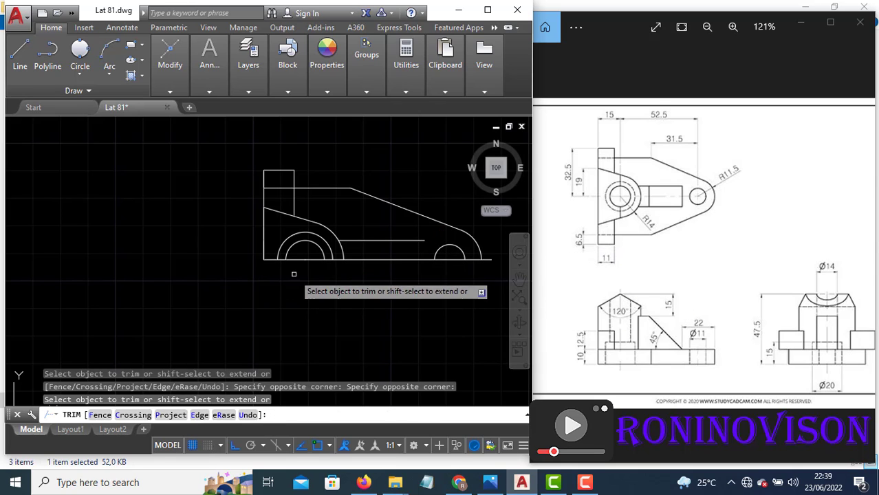
pyautogui.press('Escape')
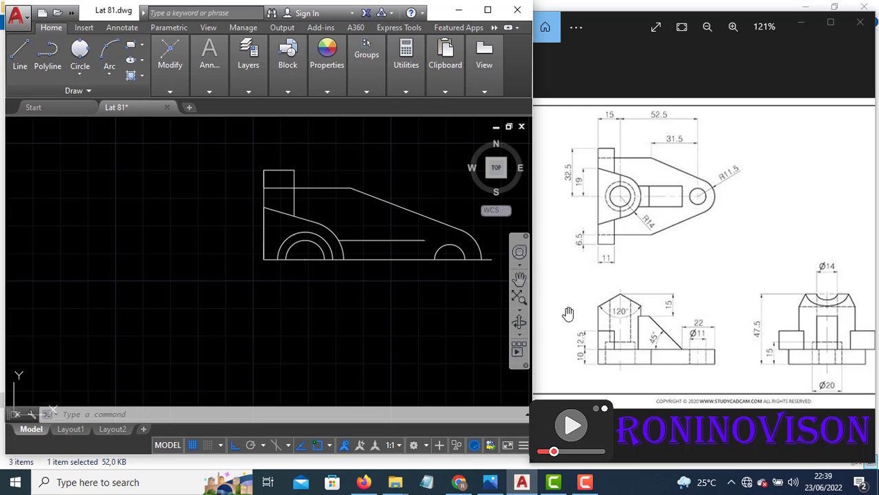
# - Draw a line 22 left along the centreline from the radius 11.5 arc's right end, continuing vertically downward
pyautogui.write('l')
pyautogui.press('Return')
pyautogui.click(482, 260)
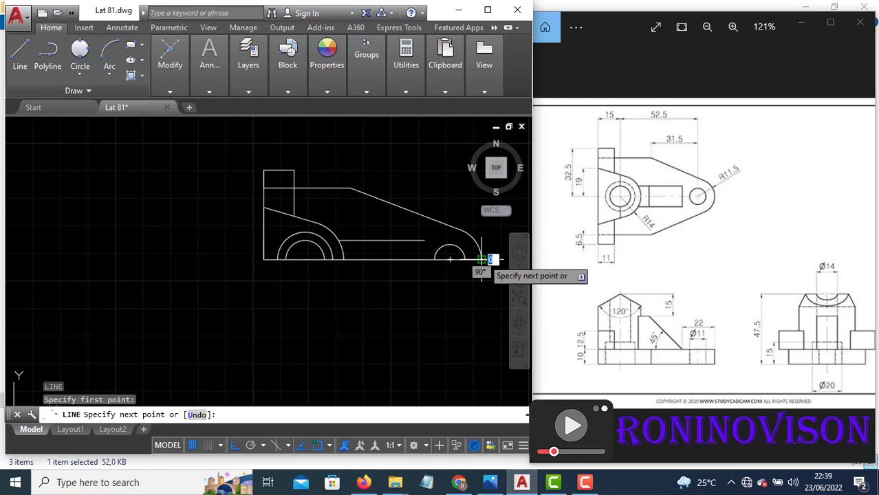
pyautogui.write('22')
pyautogui.press('Return')
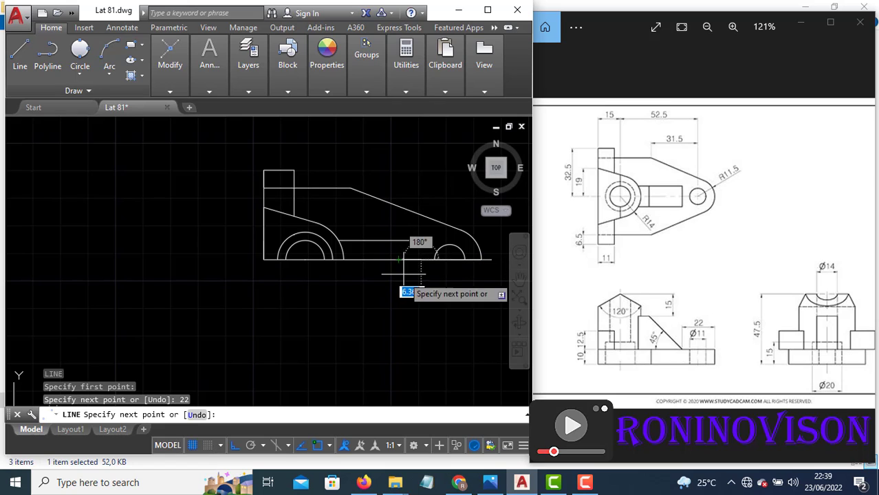
pyautogui.click(405, 302)
pyautogui.press('Return')
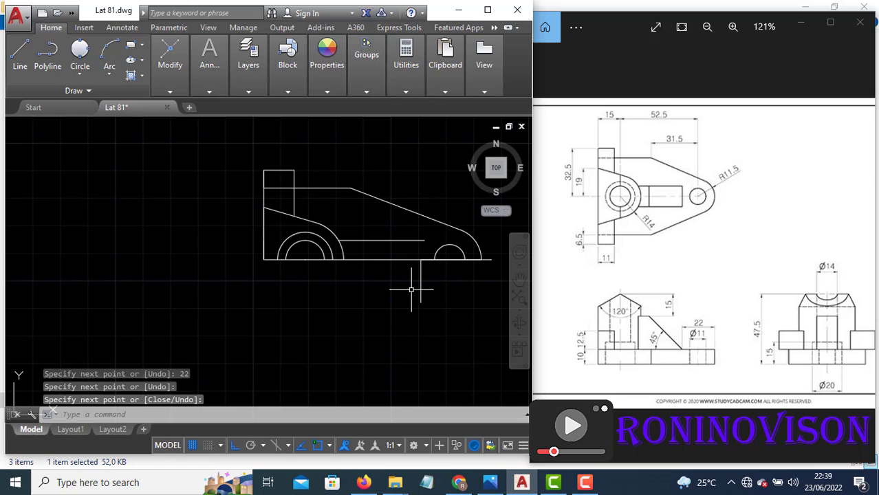
# - Draw a vertical line closing the rib's right end between the 22 offset point on the centreline and the rib's upper line
pyautogui.press('Return')
pyautogui.click(423, 242)
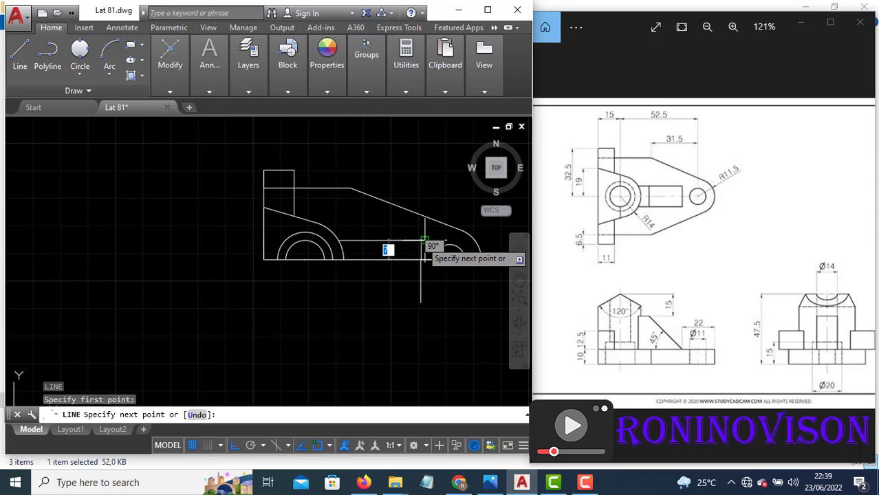
pyautogui.scroll(4, 421, 242)
pyautogui.click(419, 240)
pyautogui.press('Return')
# - Trim the rib's upper line where it extends beyond the vertical end line
pyautogui.write('tr')
pyautogui.press('Return')
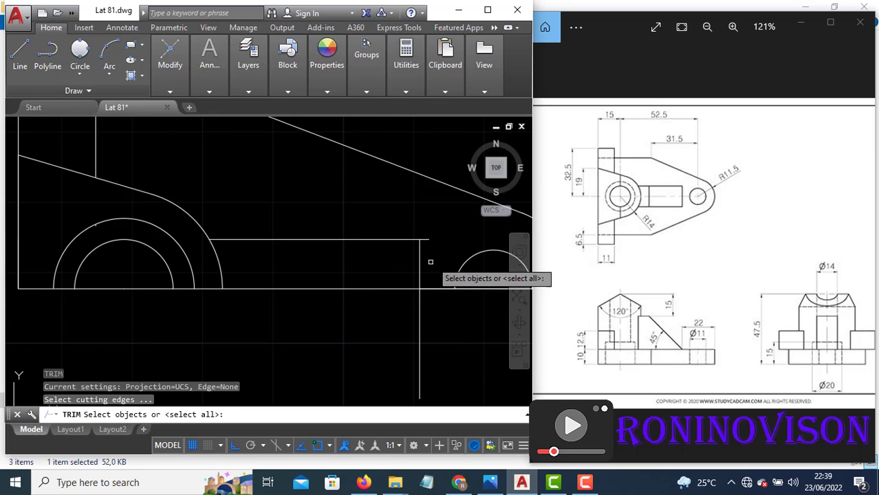
pyautogui.press('Return')
pyautogui.press('Escape')
# - Erase the leftover vertical line below the centreline at the rib's right end
pyautogui.click(428, 314)
pyautogui.click(411, 323)
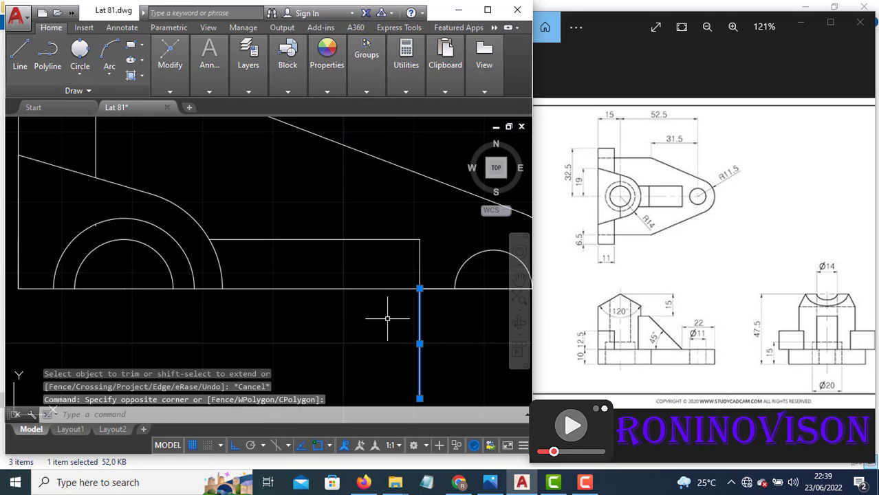
pyautogui.write('e')
pyautogui.press('Return')
pyautogui.scroll(-4, 357, 300)
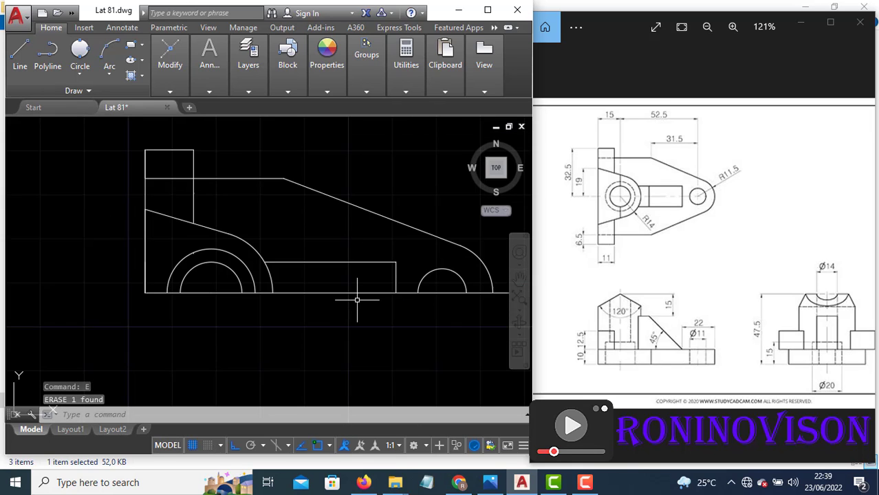
pyautogui.moveTo(328, 313); pyautogui.dragTo(286, 318, button='middle')
pyautogui.press('Escape')
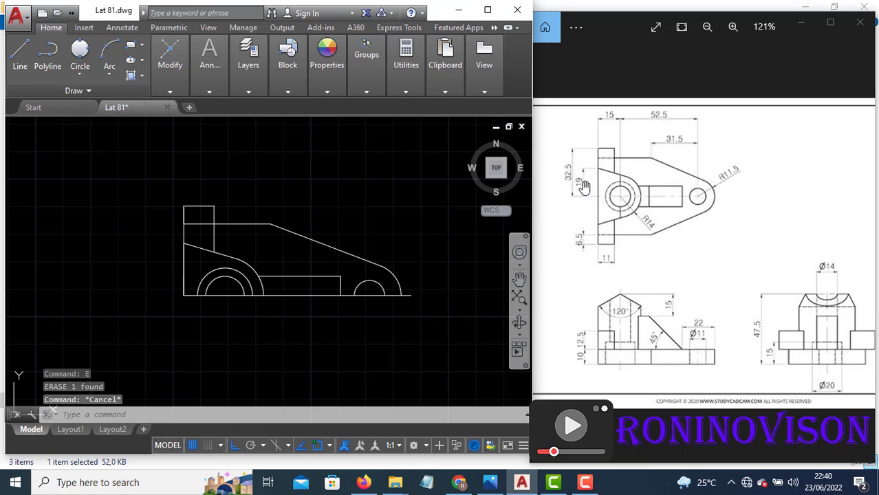
# - Mirror the upper half of the bracket about the horizontal centreline, keeping the source objects
pyautogui.click(416, 287)
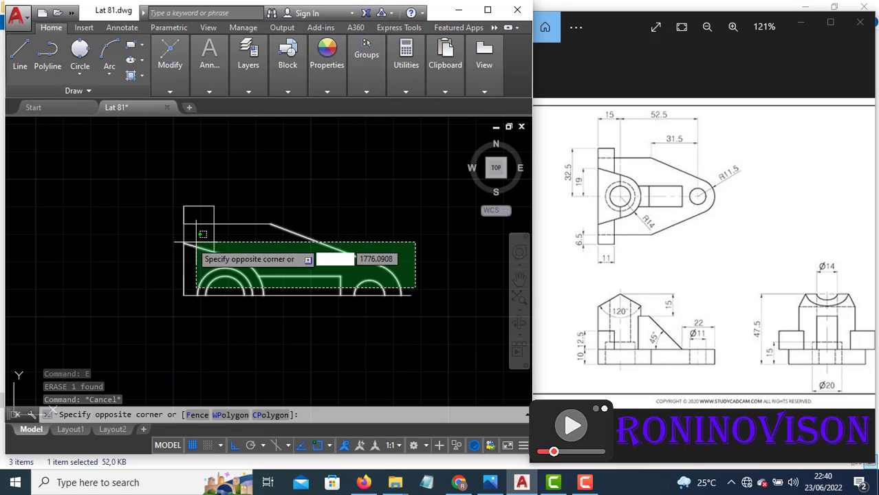
pyautogui.click(125, 203)
pyautogui.write('m')
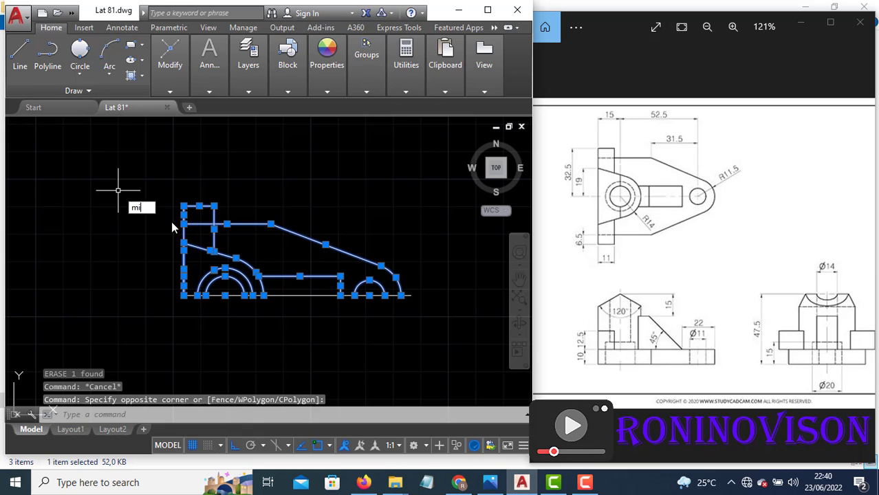
pyautogui.write('i')
pyautogui.press('Return')
pyautogui.click(410, 295)
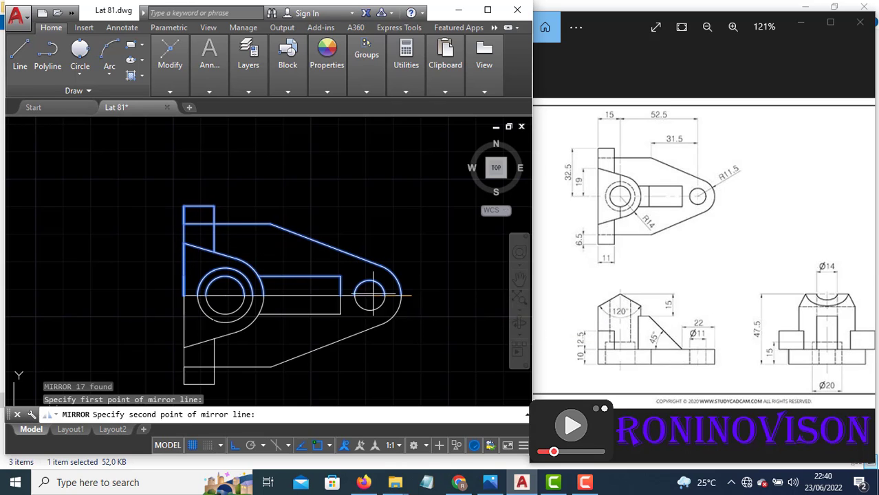
pyautogui.click(185, 296)
pyautogui.write('n')
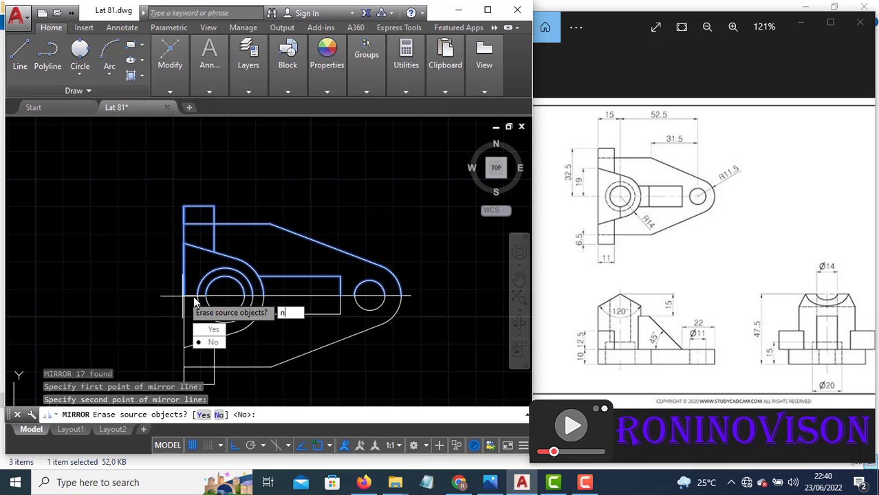
pyautogui.press('Return')
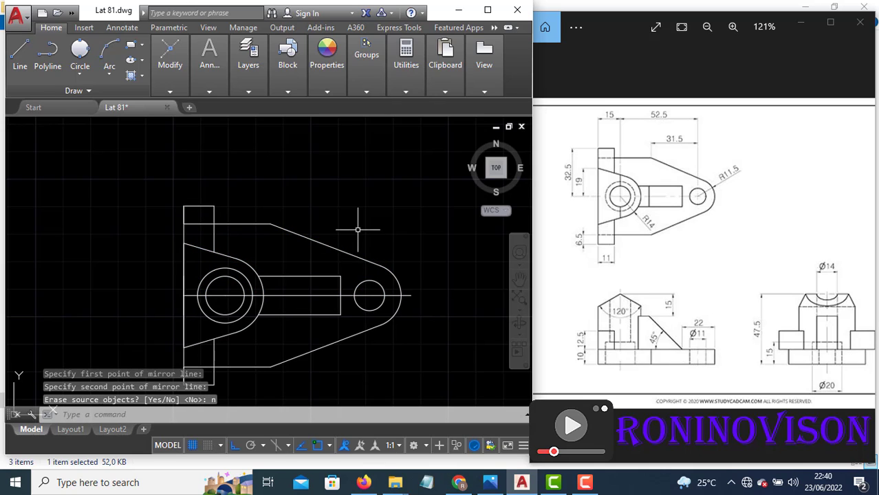
pyautogui.press('Escape')
pyautogui.scroll(-2, 365, 213)
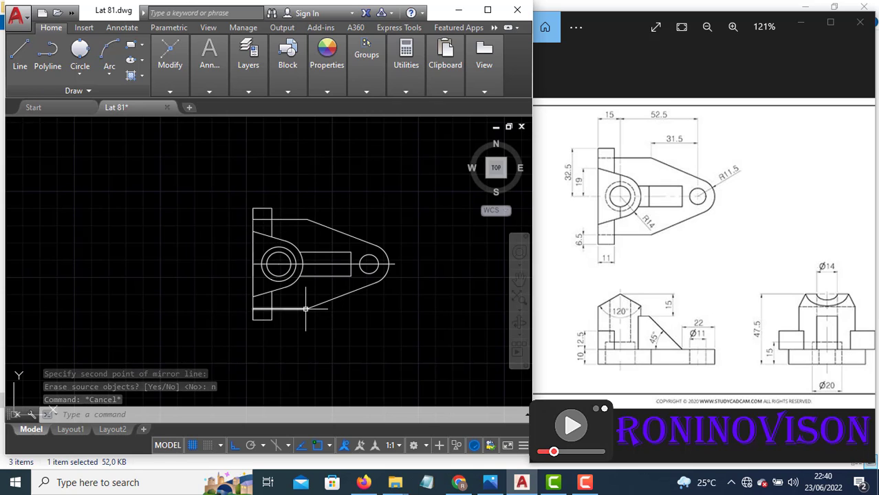
# - Set both diameter 20 arcs around the left hole to the ACAD_ISO02W100 linetype and red colour
pyautogui.scroll(2, 268, 260)
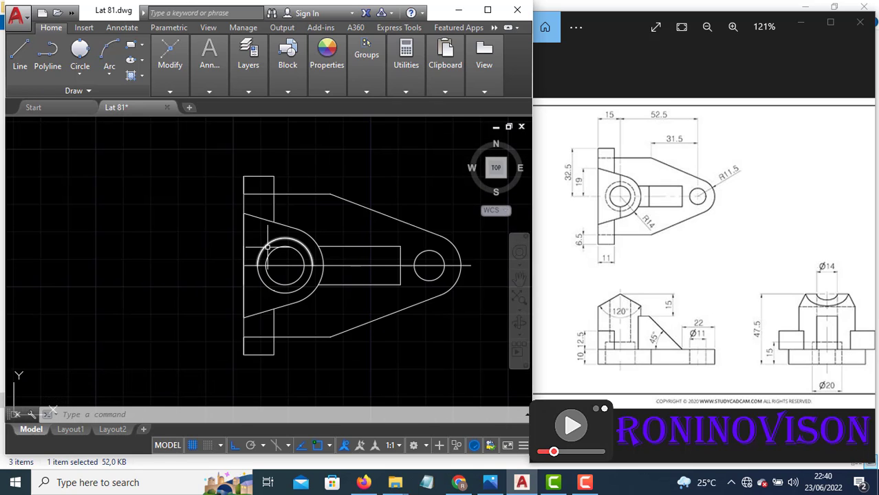
pyautogui.click(268, 250)
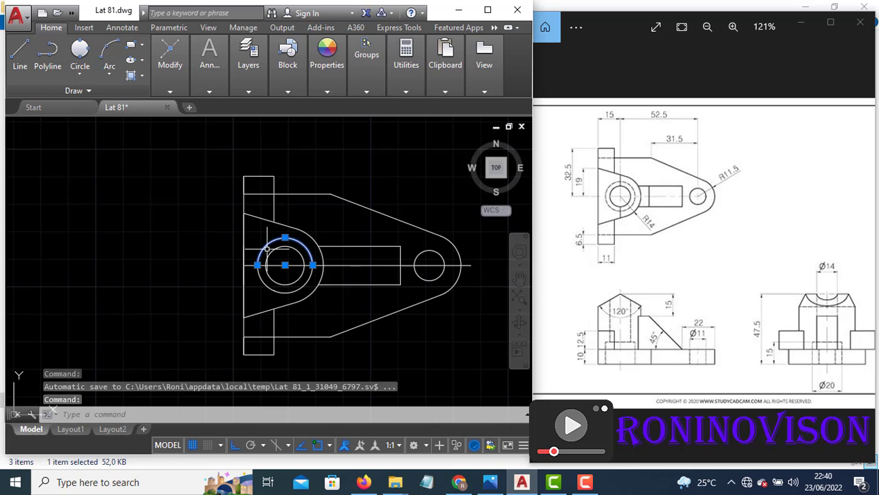
pyautogui.click(266, 283)
pyautogui.click(328, 93)
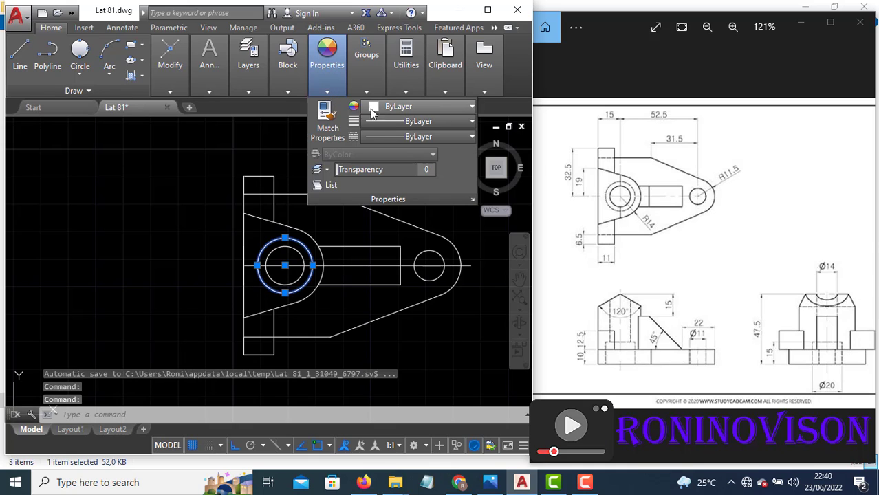
pyautogui.click(386, 137)
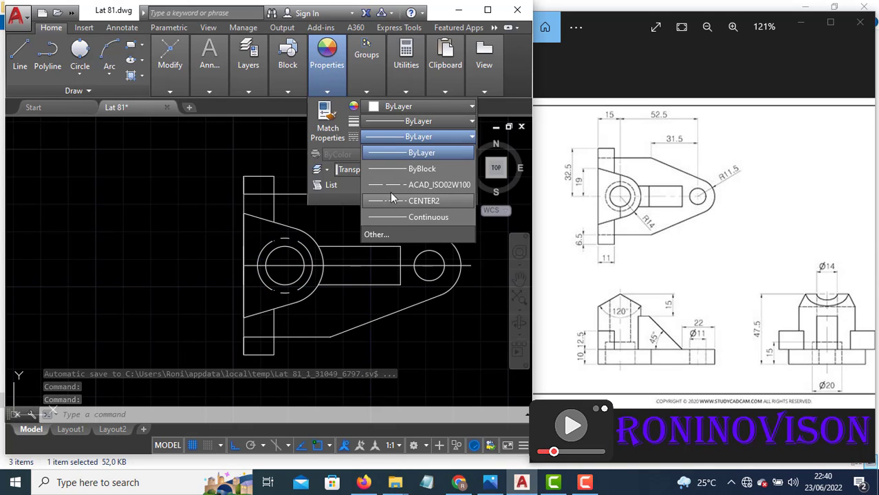
pyautogui.click(395, 191)
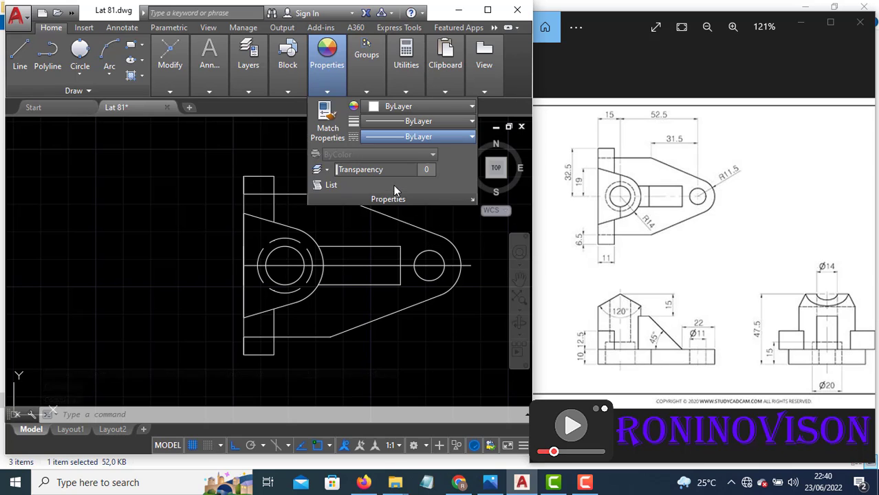
pyautogui.click(391, 108)
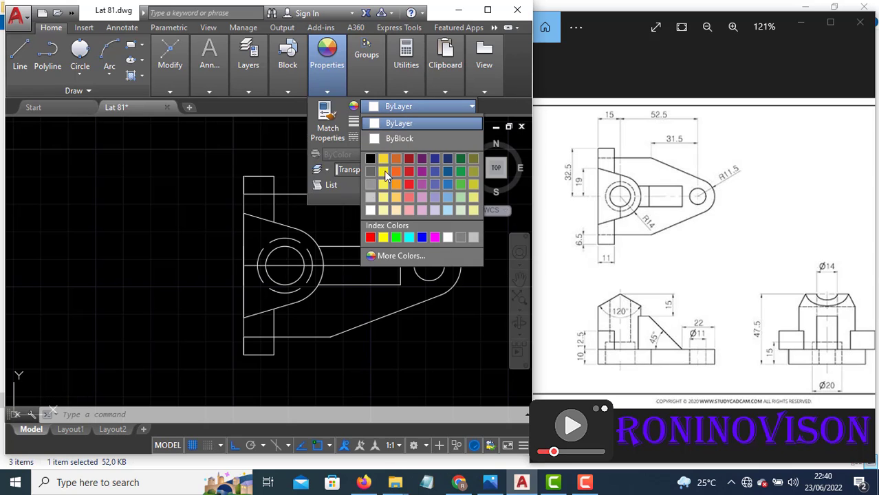
pyautogui.click(370, 238)
pyautogui.press('Escape')
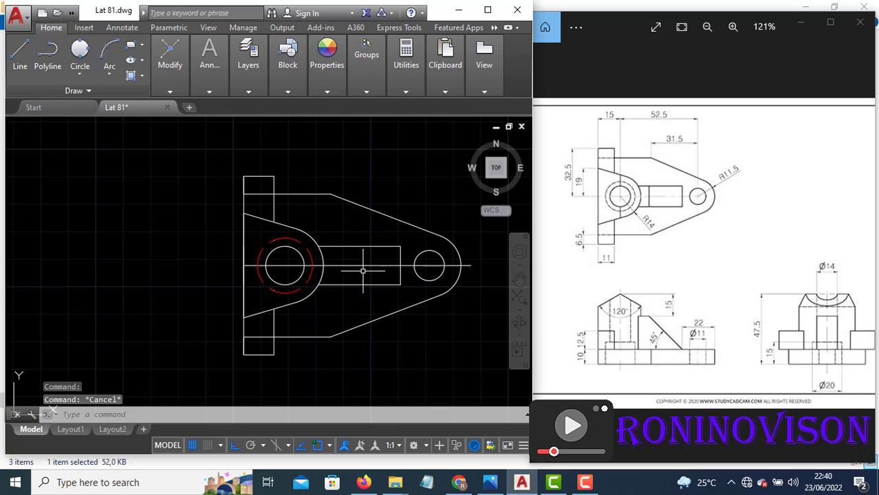
# - Set the linetype scale of the lower diameter 20 arc to 0.3
pyautogui.rightClick(311, 277)
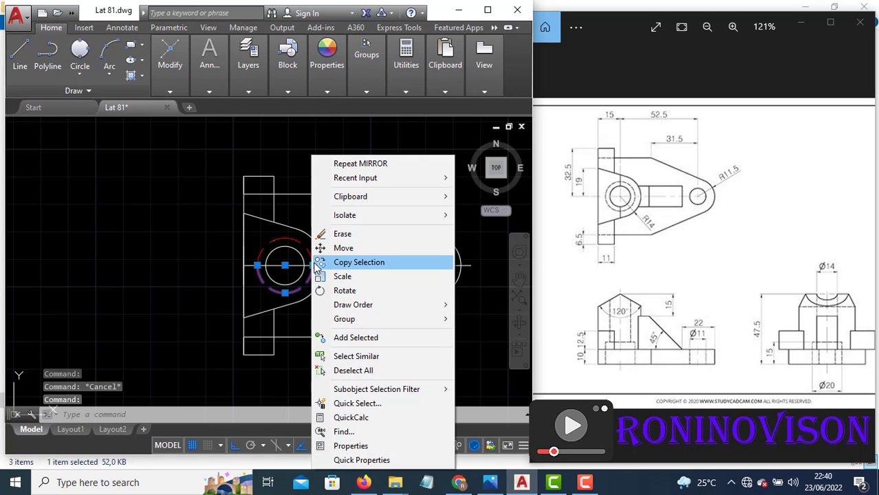
pyautogui.click(352, 446)
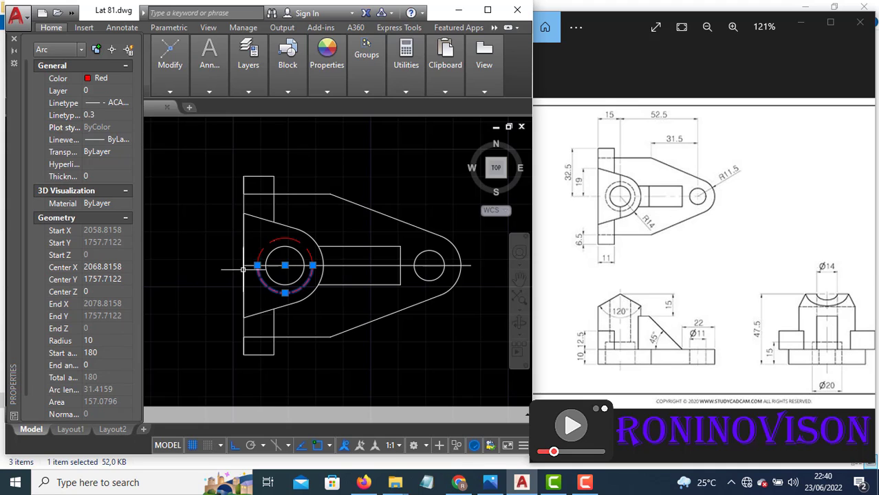
pyautogui.press('Escape')
# - Match the lower dashed arc's properties onto the upper diameter 20 arc and close the properties palette
pyautogui.write('ma')
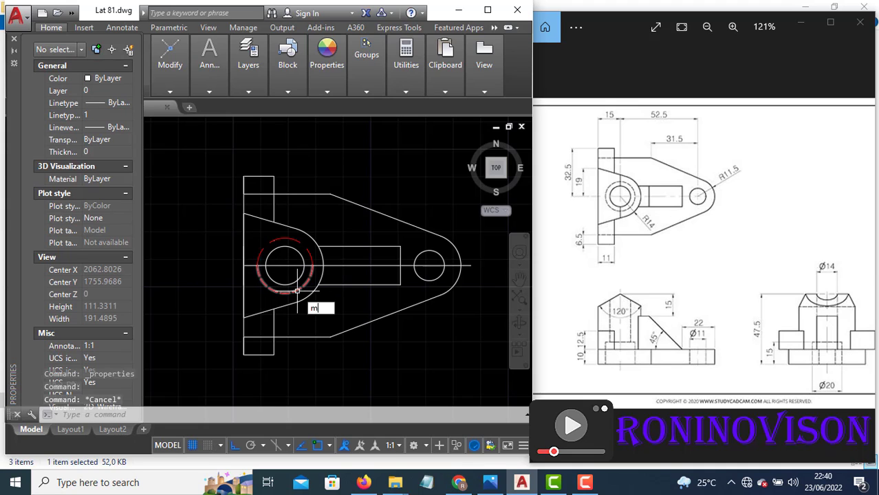
pyautogui.press('Return')
pyautogui.click(297, 292)
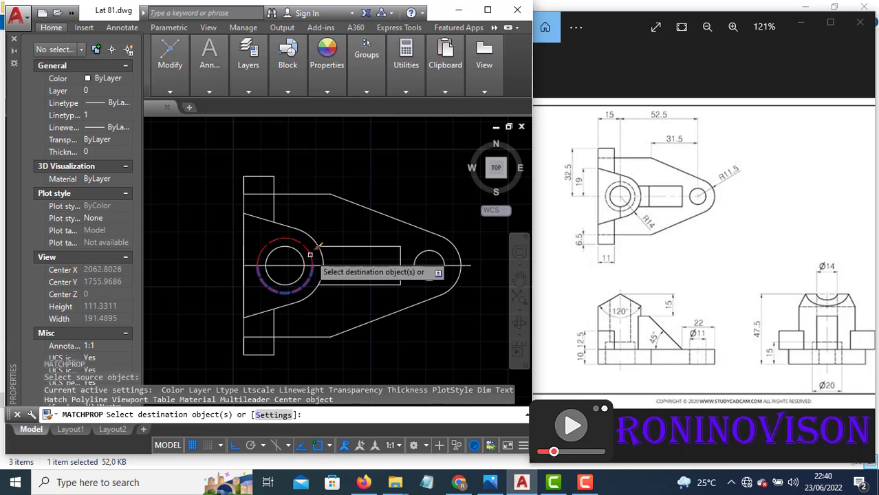
pyautogui.press('Escape')
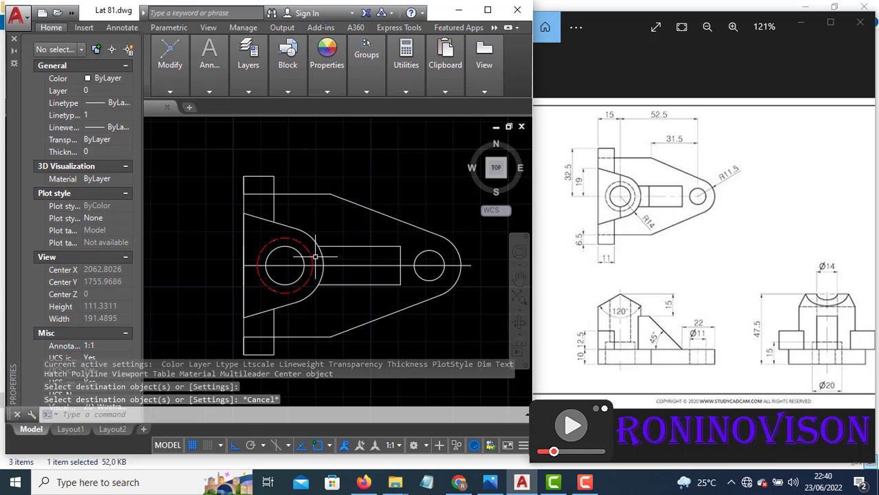
pyautogui.click(14, 38)
# - Add centre marks to the dashed diameter 20 circle and the small hole at the bracket's right end
pyautogui.click(122, 27)
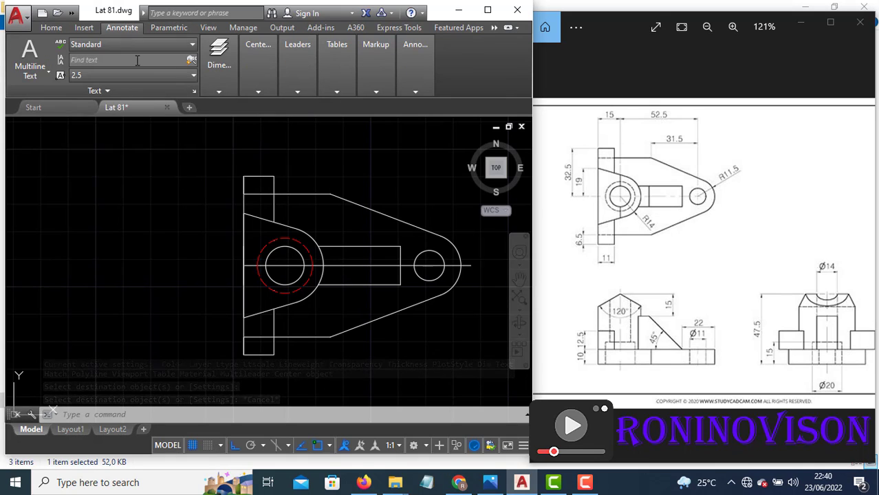
pyautogui.moveTo(255, 76)
pyautogui.click(253, 116)
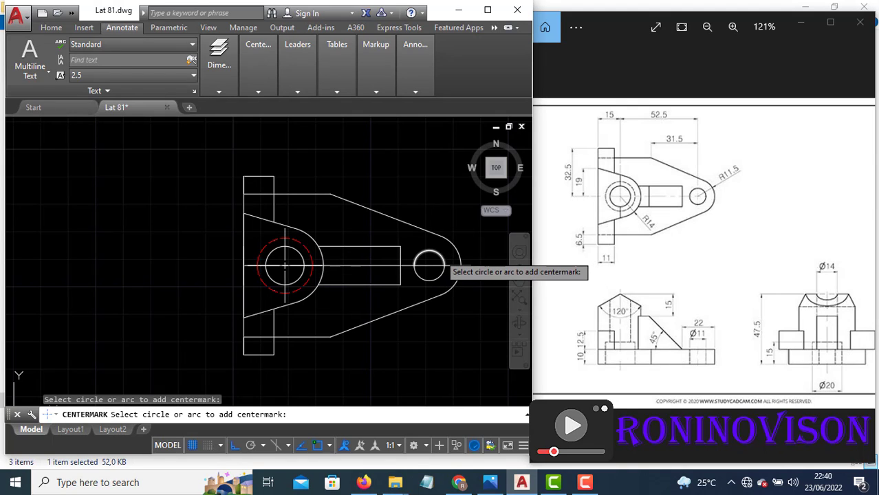
pyautogui.click(443, 265)
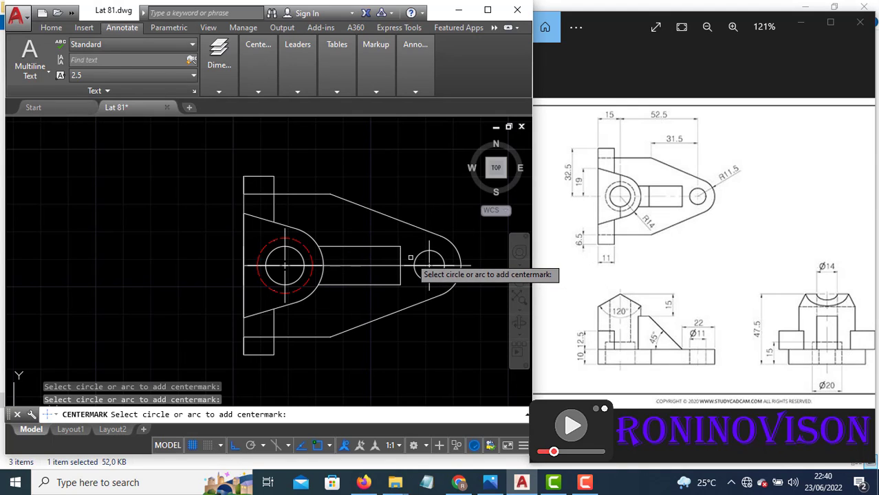
pyautogui.press('Escape')
# - Erase the full-length horizontal centreline and the short leftover piece beside the bracket's left edge
pyautogui.click(367, 272)
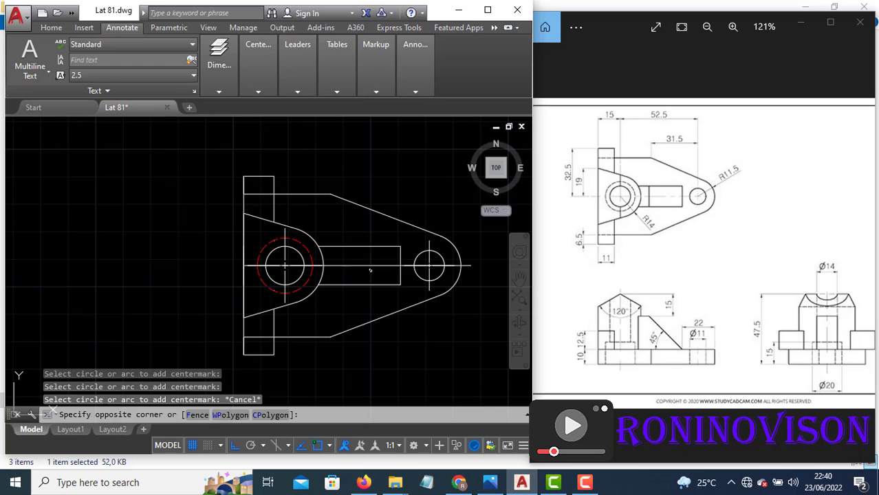
pyautogui.click(350, 257)
pyautogui.press('Return')
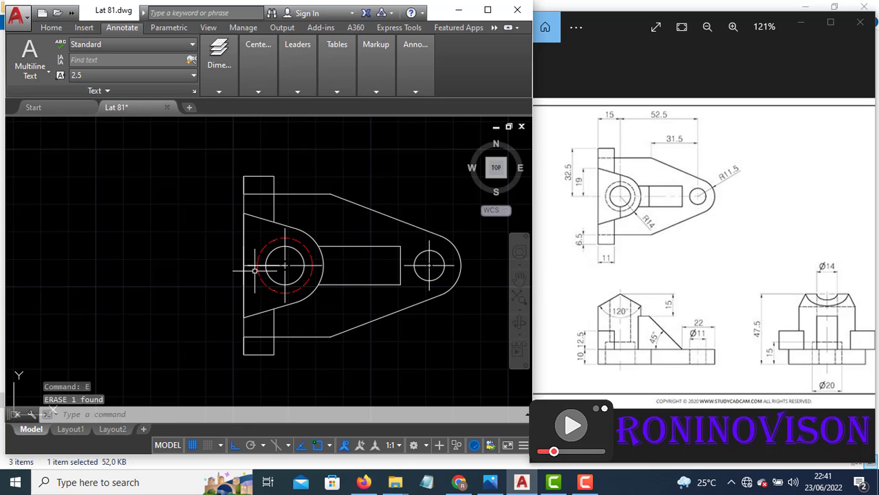
pyautogui.click(285, 266)
pyautogui.scroll(6, 276, 258)
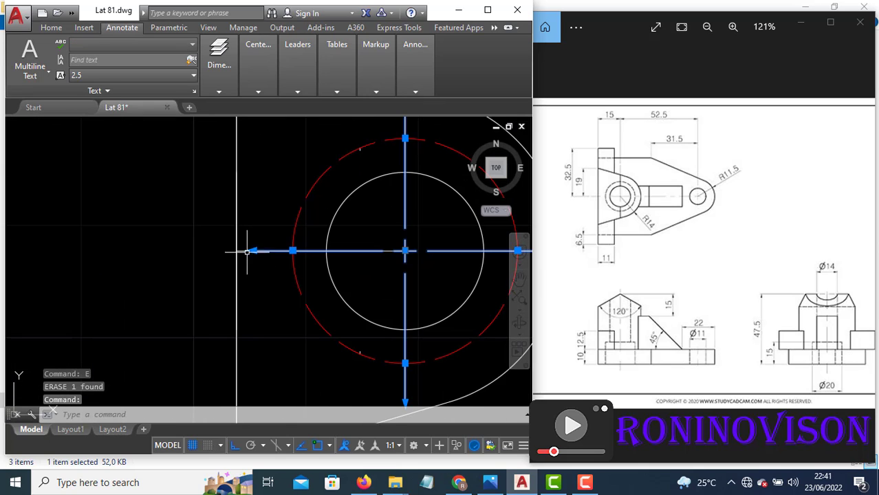
pyautogui.press('Escape')
pyautogui.click(242, 251)
pyautogui.write('e')
pyautogui.press('Return')
pyautogui.scroll(-6, 275, 269)
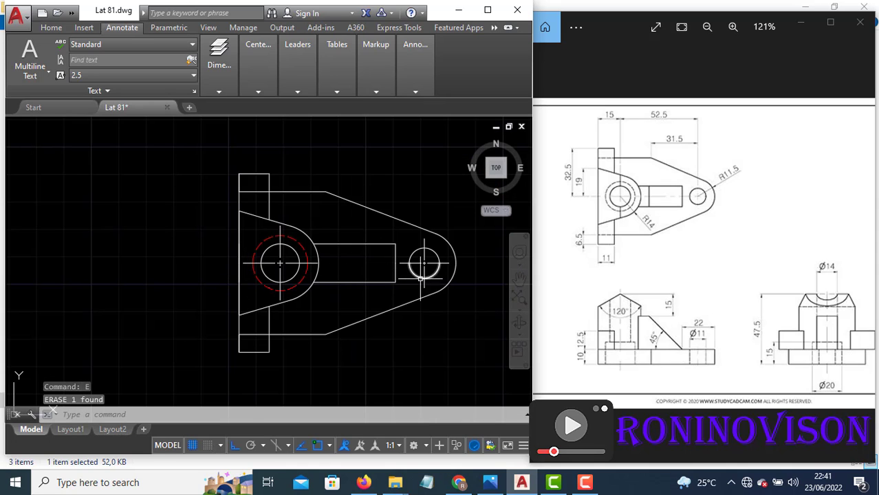
# - Change the colour of the right hole's centre mark to red
pyautogui.click(427, 267)
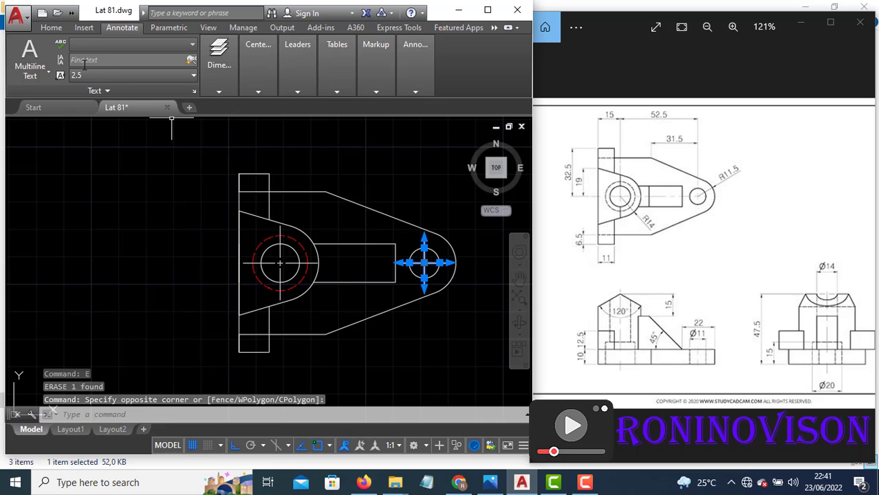
pyautogui.click(51, 28)
pyautogui.click(327, 59)
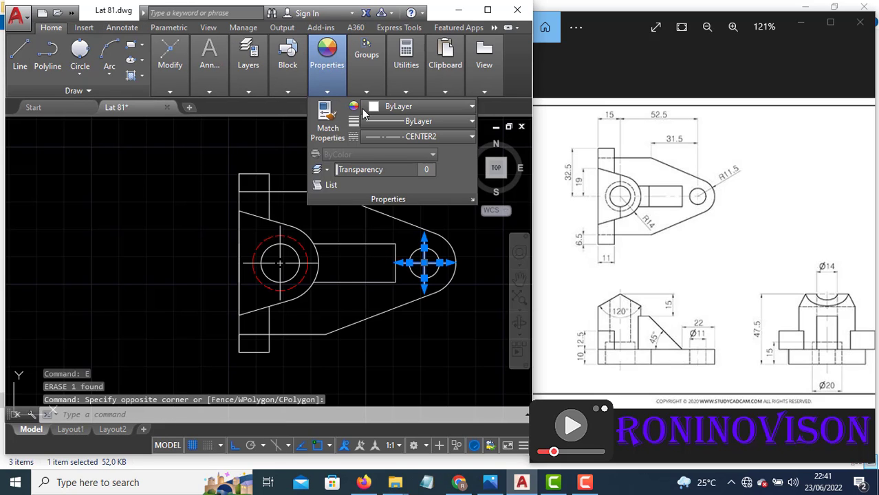
pyautogui.click(419, 106)
pyautogui.click(370, 237)
pyautogui.press('Escape')
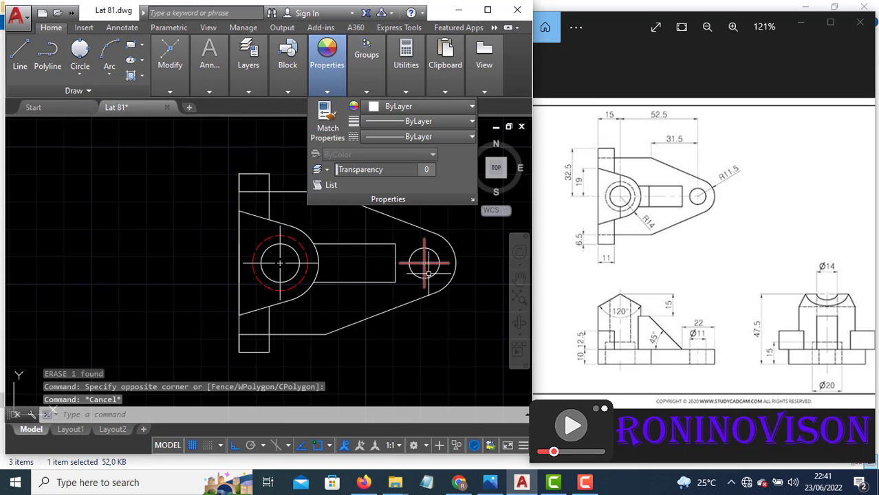
# - Match the right hole's red centre mark properties onto the left hole's centre mark
pyautogui.write('ma')
pyautogui.press('Return')
pyautogui.click(424, 277)
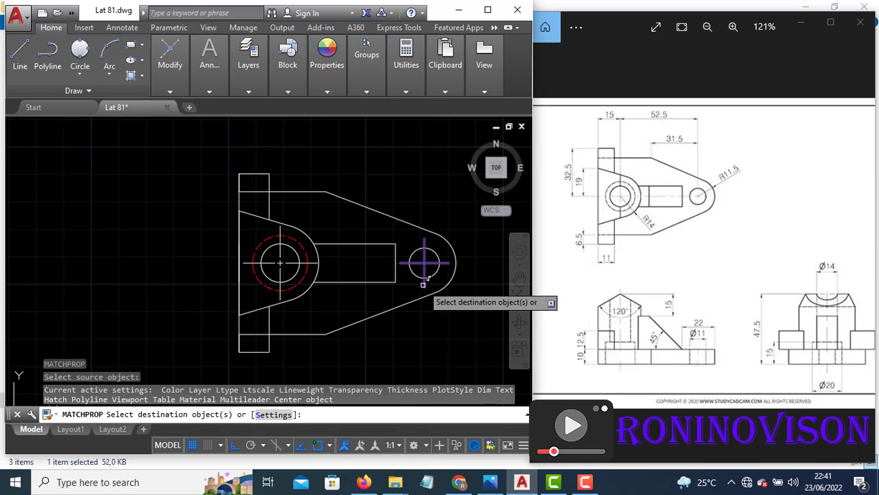
pyautogui.click(279, 262)
pyautogui.press('Escape')
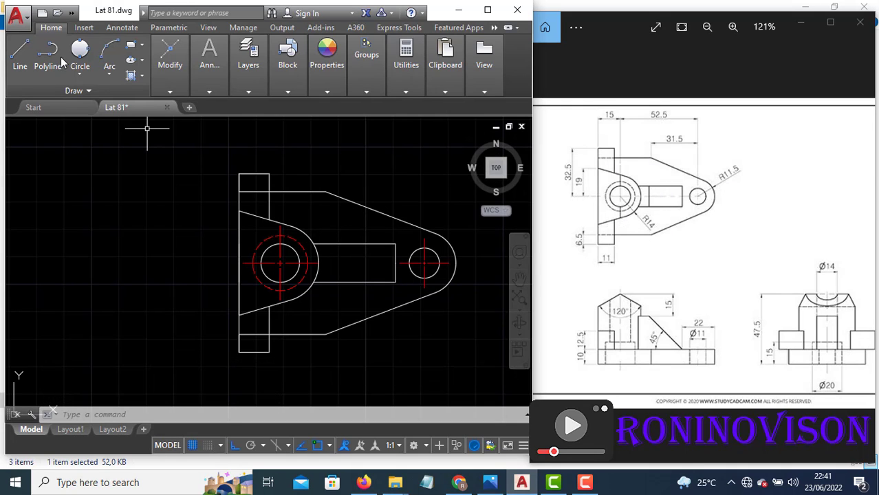
pyautogui.click(209, 58)
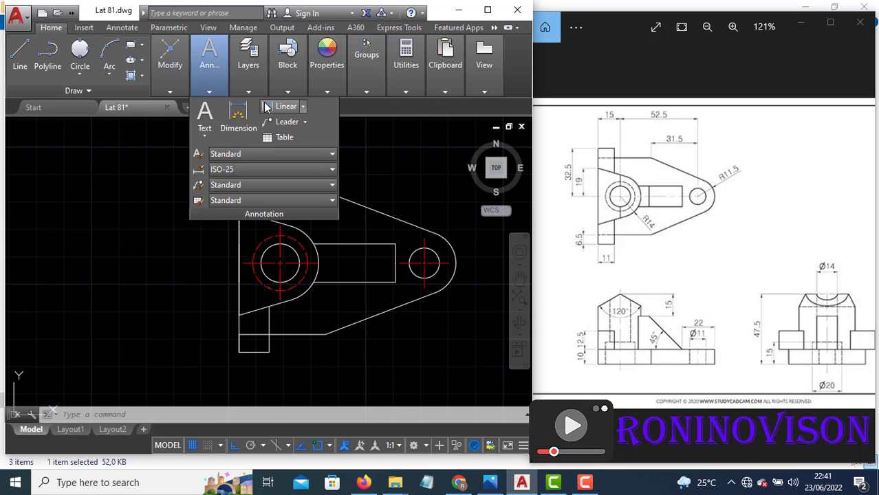
pyautogui.click(275, 110)
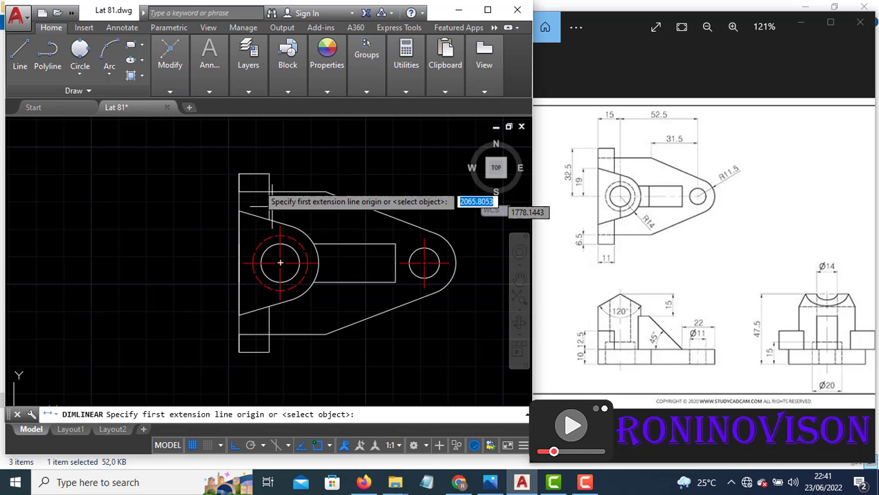
pyautogui.click(239, 173)
pyautogui.click(269, 174)
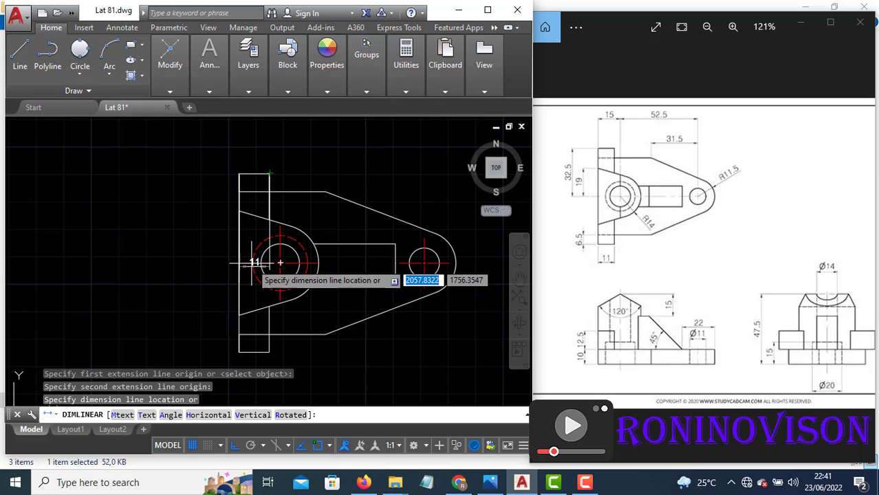
pyautogui.press('Escape')
pyautogui.press('Escape')
# - Add a horizontal linear dimension for the left flange's width, placed below the bracket's lower end
pyautogui.click(210, 55)
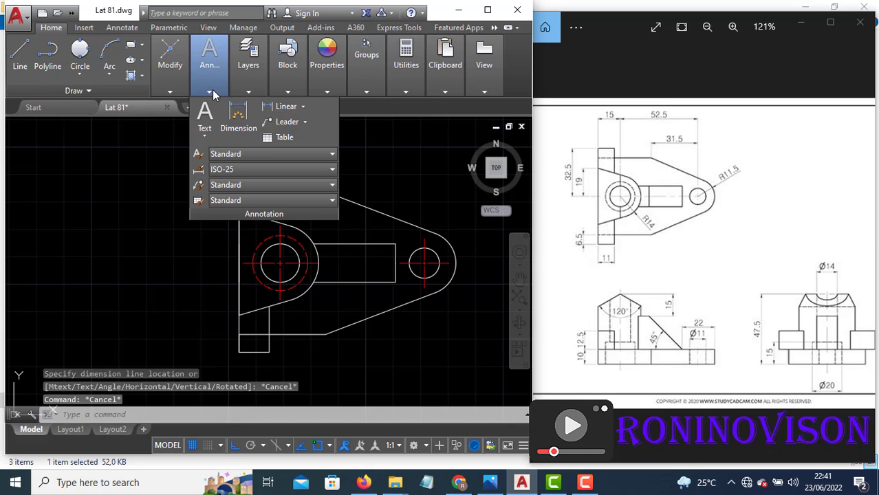
pyautogui.click(284, 106)
pyautogui.click(238, 353)
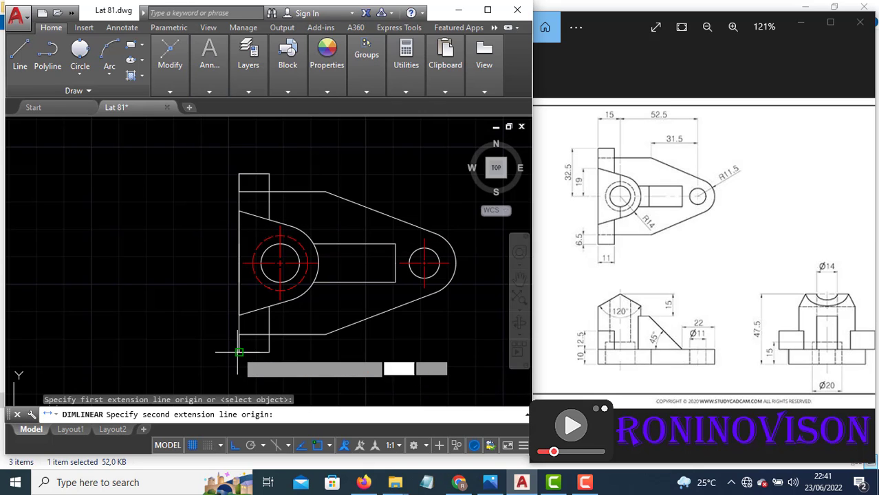
pyautogui.click(269, 353)
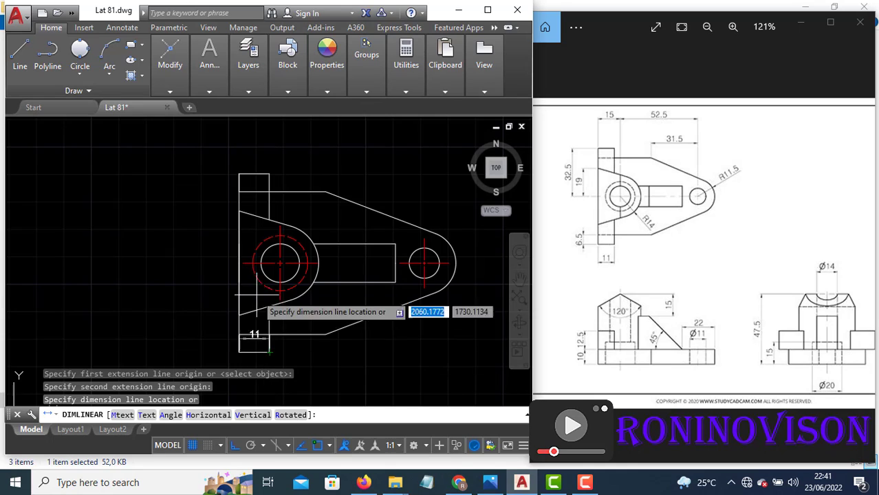
pyautogui.scroll(-4, 264, 309)
pyautogui.scroll(4, 252, 309)
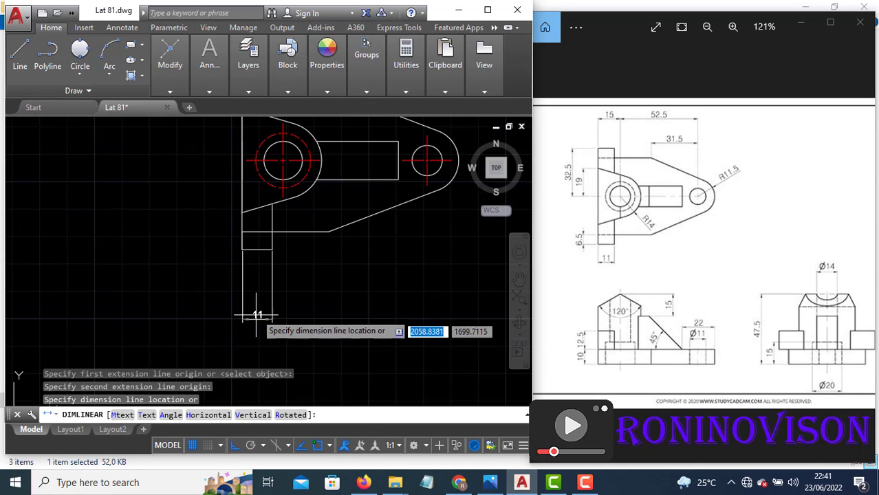
pyautogui.click(254, 273)
# - Add a vertical linear dimension from the flange's lower left corner to the body's lower edge, placed outside the left edge
pyautogui.press('Return')
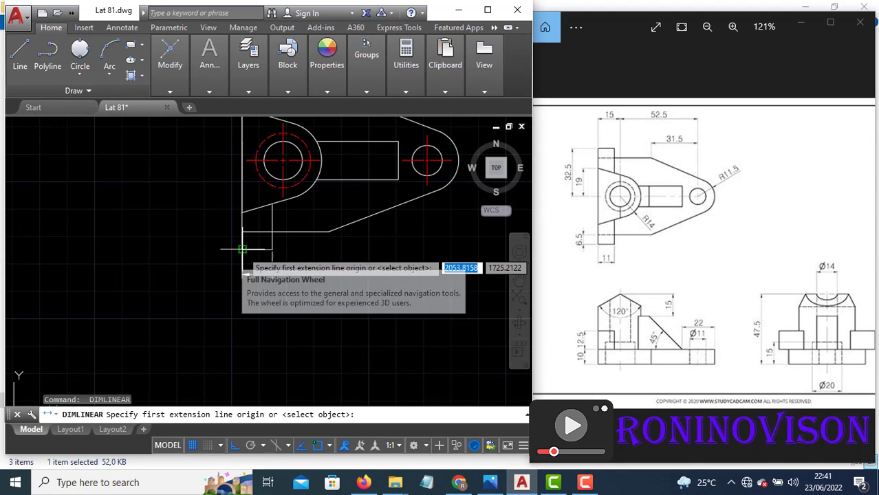
pyautogui.click(242, 249)
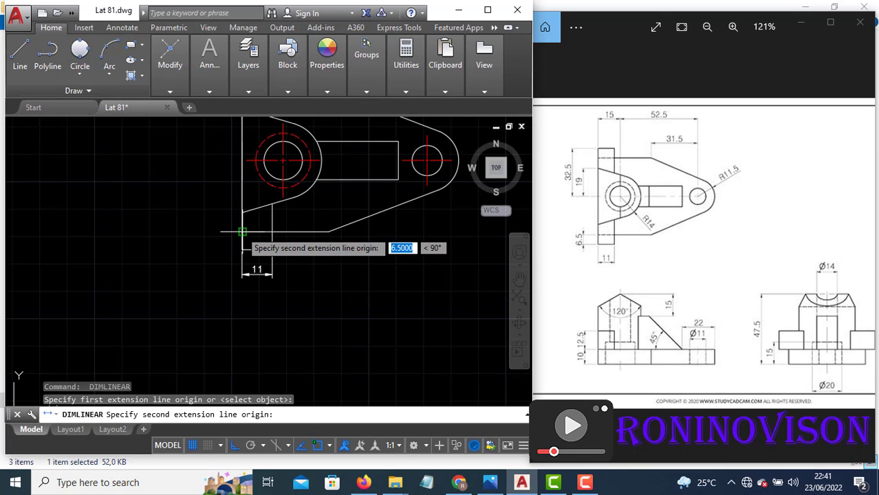
pyautogui.click(242, 232)
pyautogui.click(221, 239)
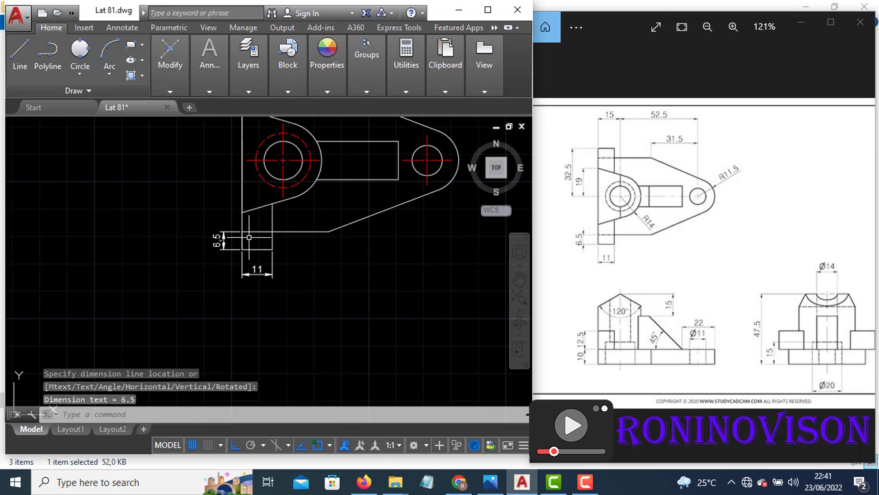
# - Add a vertical linear dimension from the centreline to the boss's upper sloped corner on the left edge
pyautogui.press('Return')
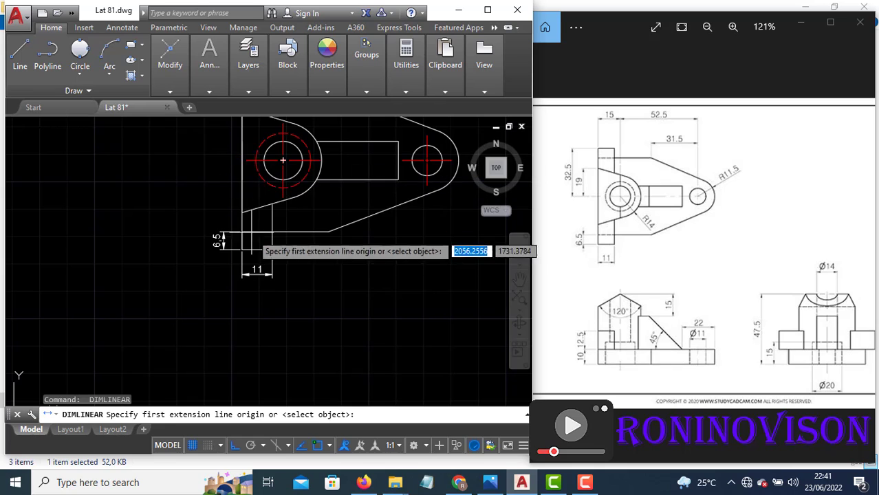
pyautogui.moveTo(283, 160); pyautogui.dragTo(288, 221, button='middle')
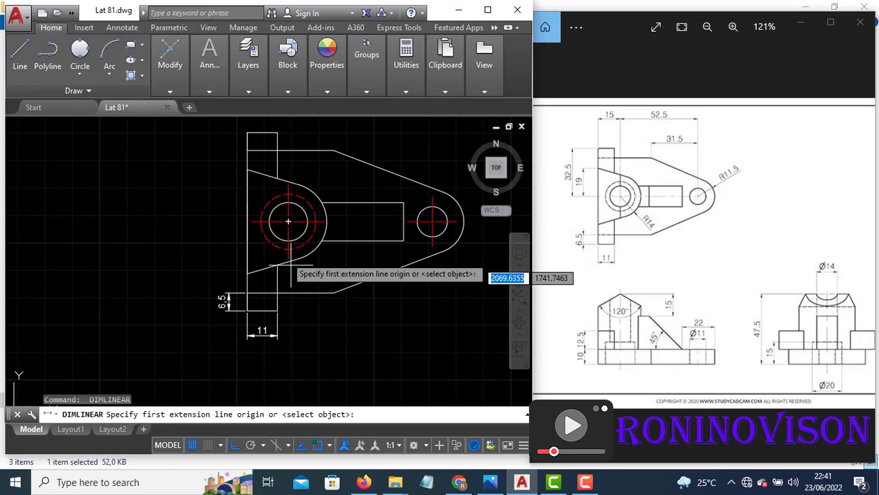
pyautogui.click(248, 221)
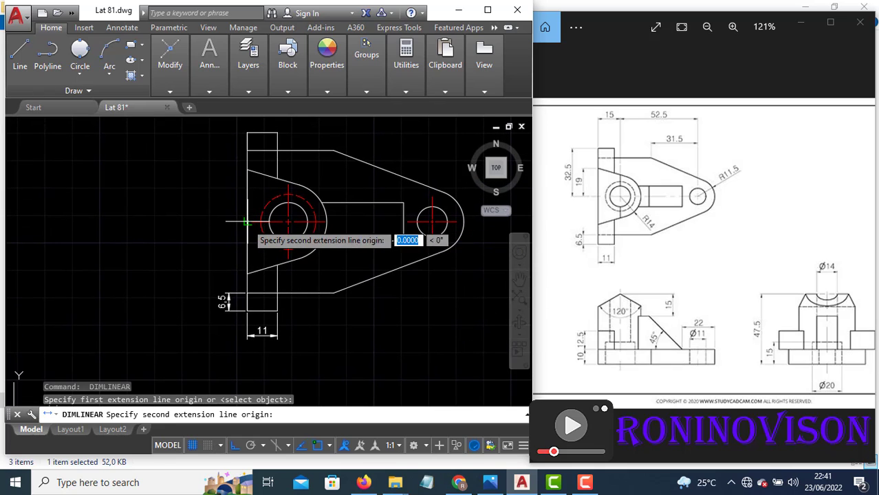
pyautogui.click(247, 168)
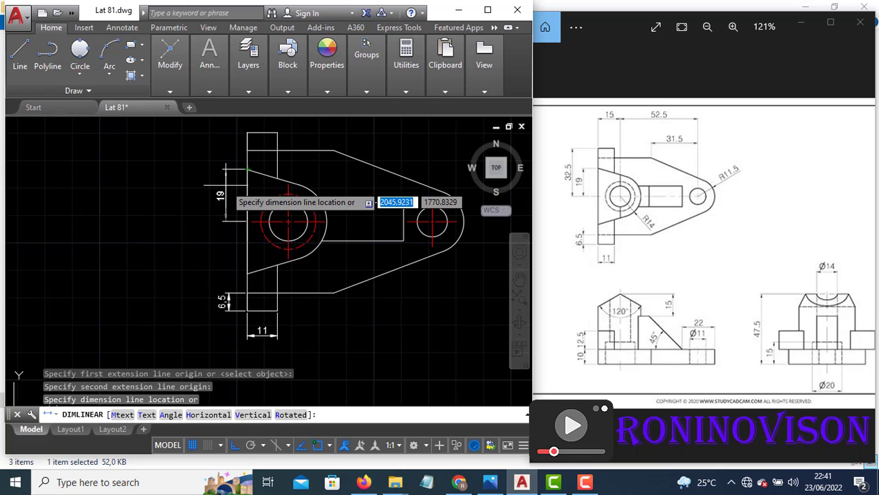
pyautogui.click(224, 194)
# - Add a vertical linear dimension from the centreline to the flange's upper left corner, outside the existing 19 dimension
pyautogui.press('Return')
pyautogui.click(247, 221)
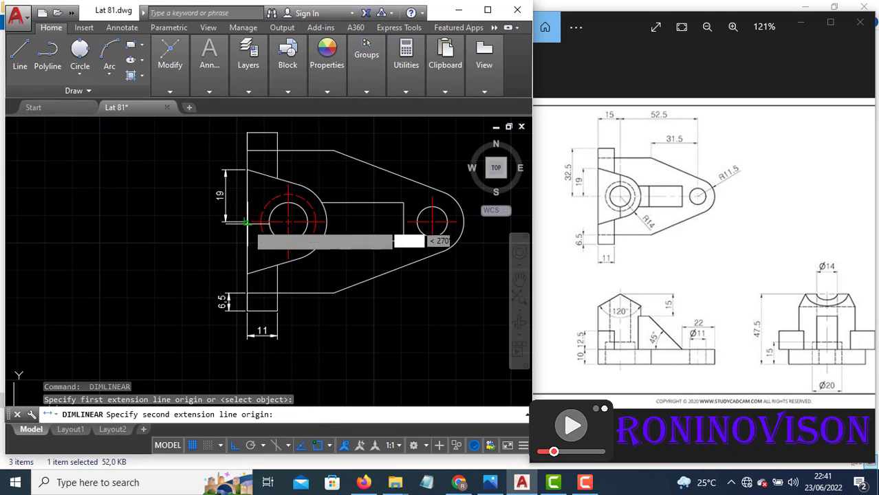
pyautogui.click(248, 132)
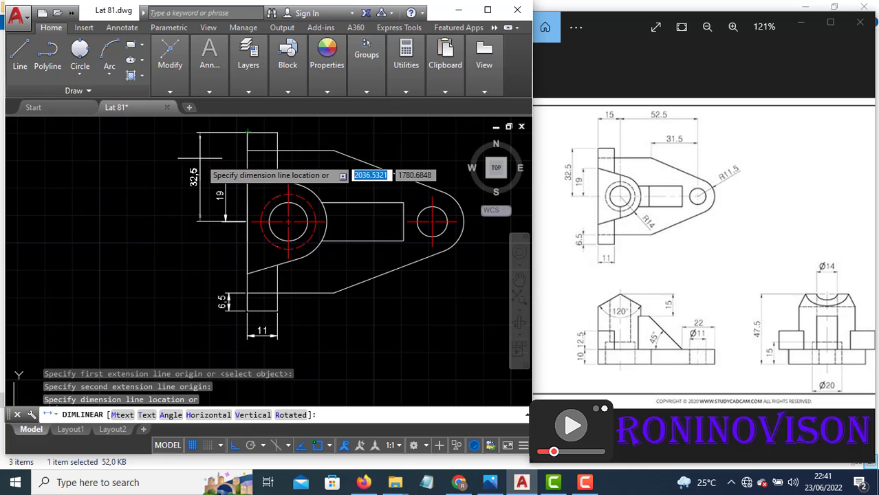
pyautogui.click(205, 156)
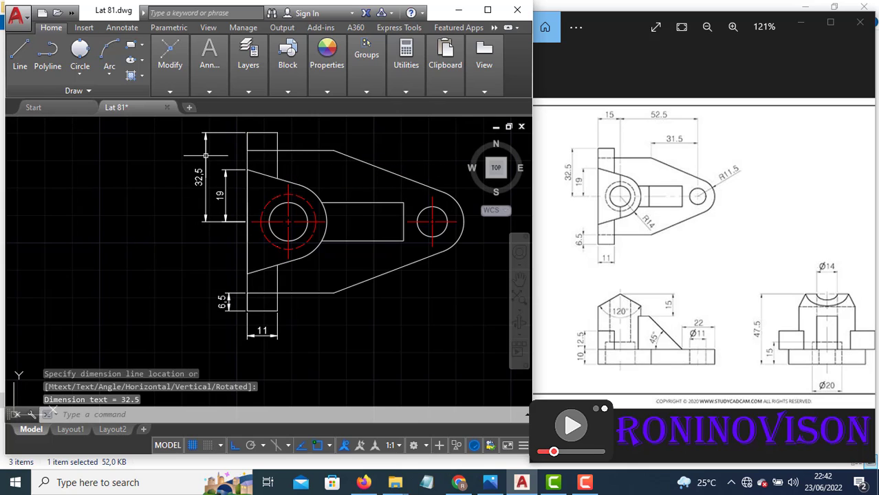
# - Add a horizontal linear dimension from the bracket's left edge to the large hole's centre, placed above the flange
pyautogui.press('Return')
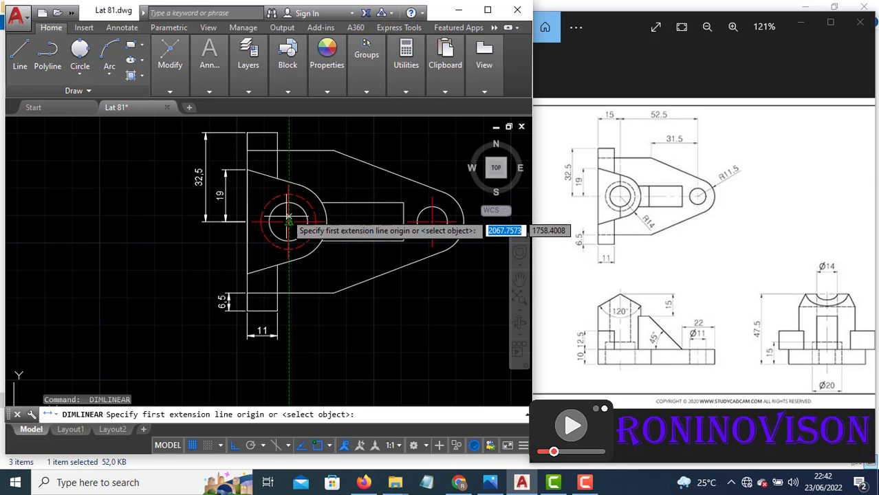
pyautogui.click(289, 184)
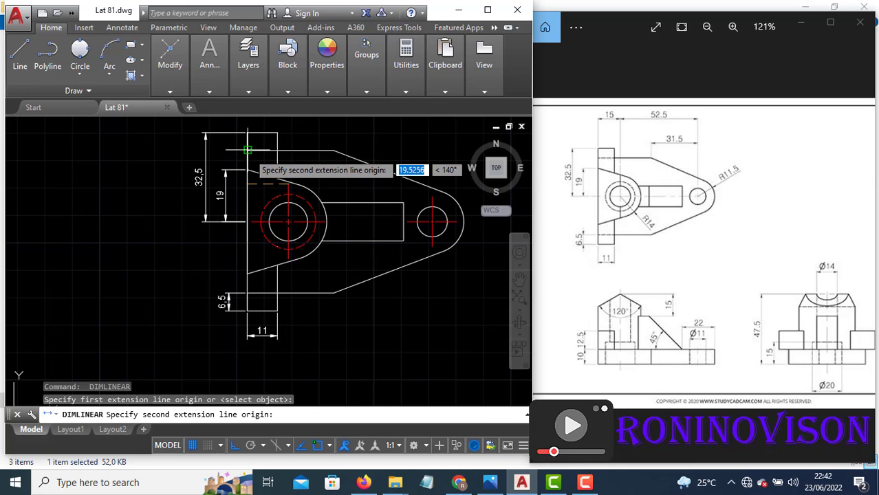
pyautogui.click(248, 127)
pyautogui.scroll(-3, 266, 266)
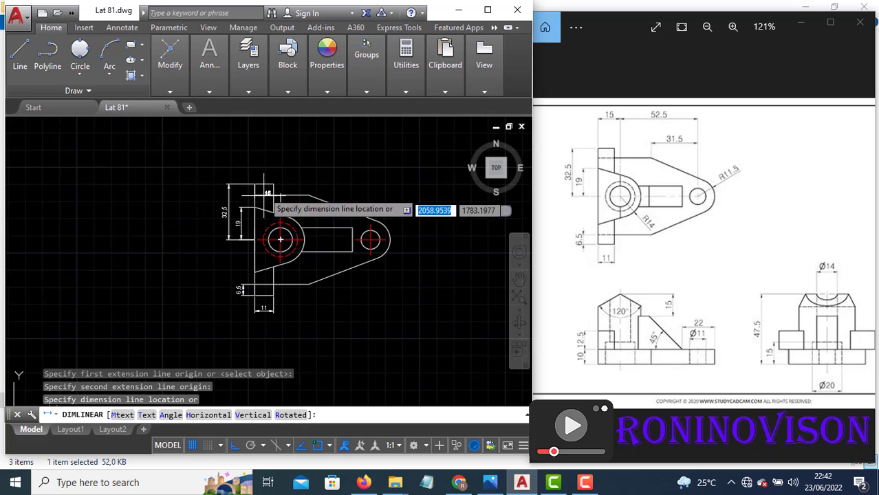
pyautogui.scroll(3, 264, 184)
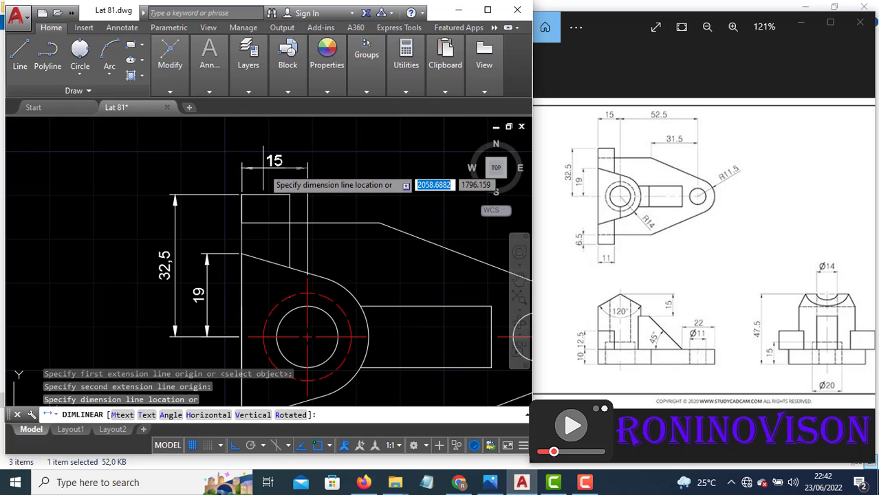
pyautogui.click(262, 167)
# - Add a horizontal linear dimension between the centres of the large and small holes, in line with the 15 dimension
pyautogui.press('Return')
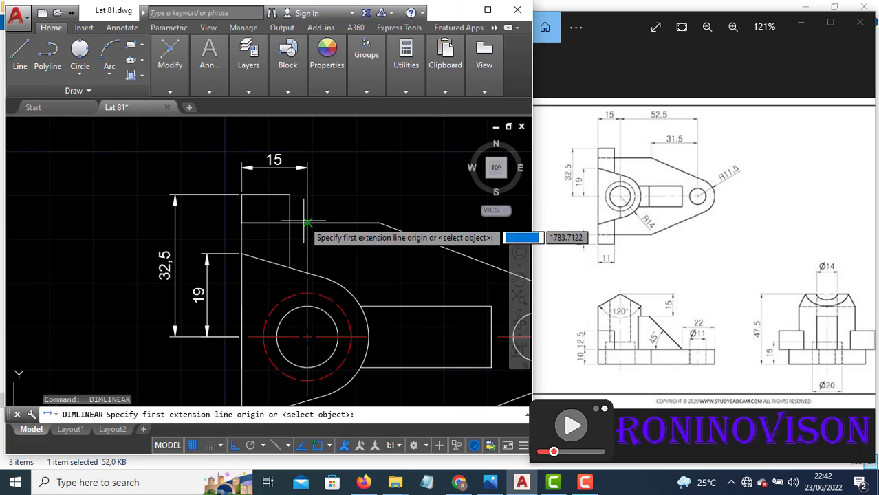
pyautogui.click(308, 222)
pyautogui.scroll(-2, 216, 218)
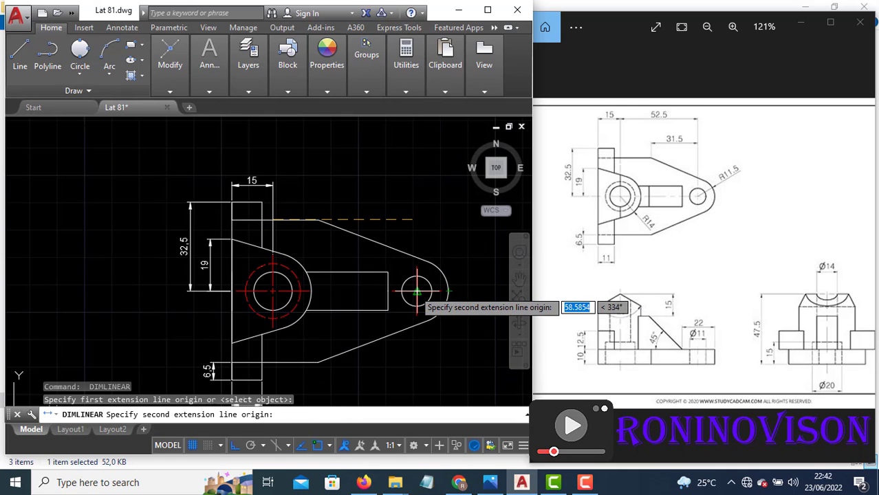
pyautogui.click(417, 291)
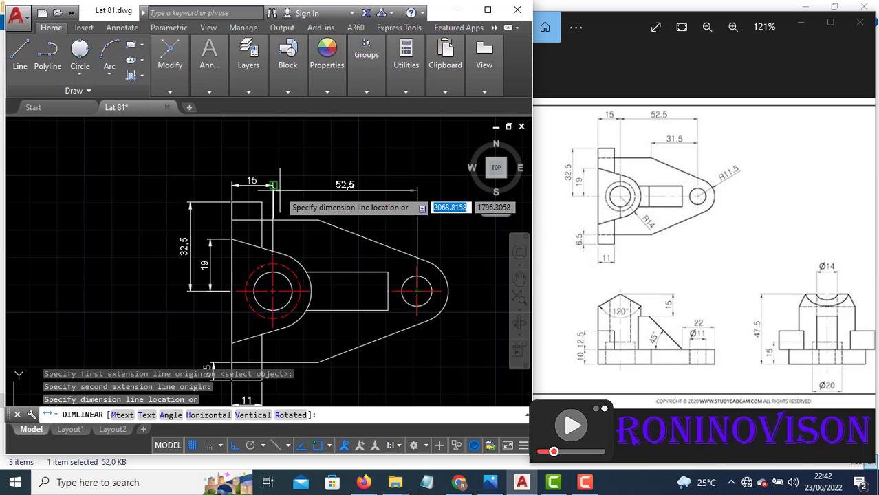
pyautogui.click(272, 185)
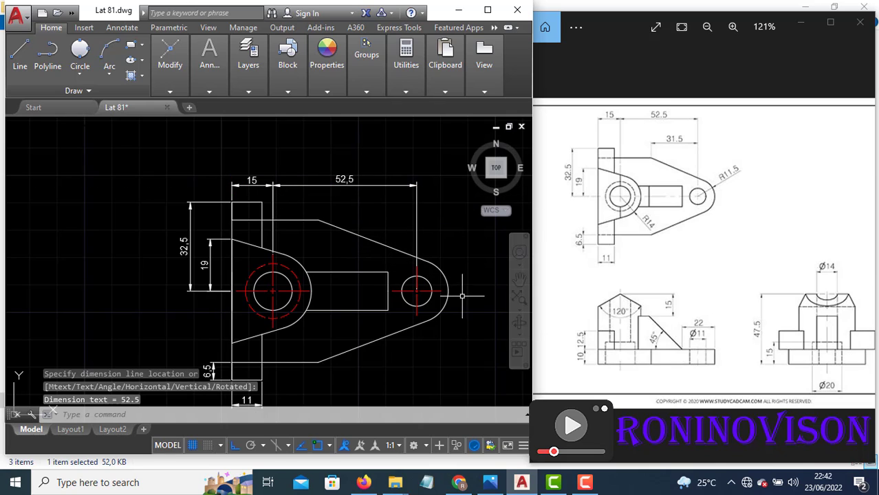
# - Dimension the horizontal distance from the small hole's centre to the corner where the upper edge starts sloping
pyautogui.press('Return')
pyautogui.click(417, 290)
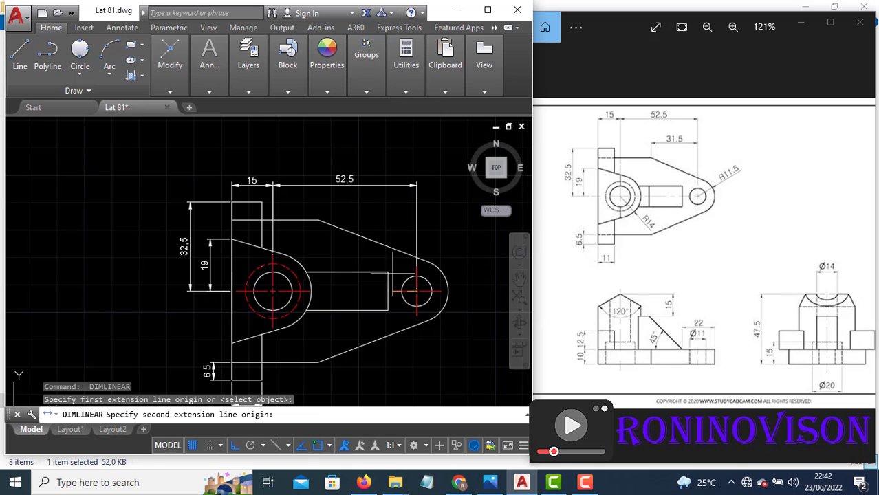
pyautogui.click(318, 220)
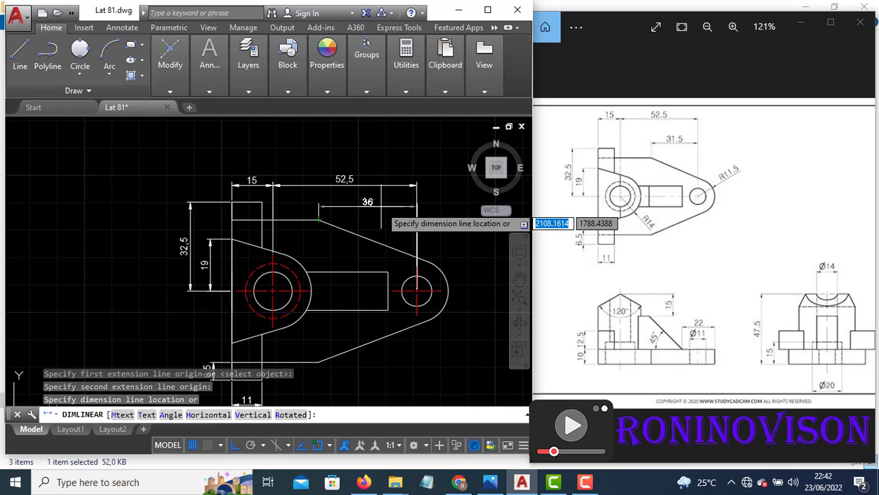
pyautogui.click(372, 204)
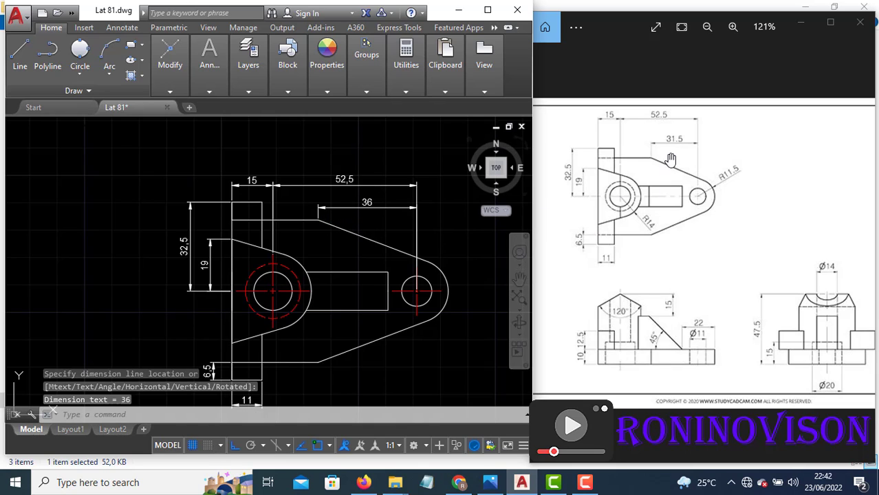
# - Draw a guide line from the small hole's centre up to just above the upper edge, continuing 31.5 mm horizontally leftwards
pyautogui.scroll(3, 671, 160)
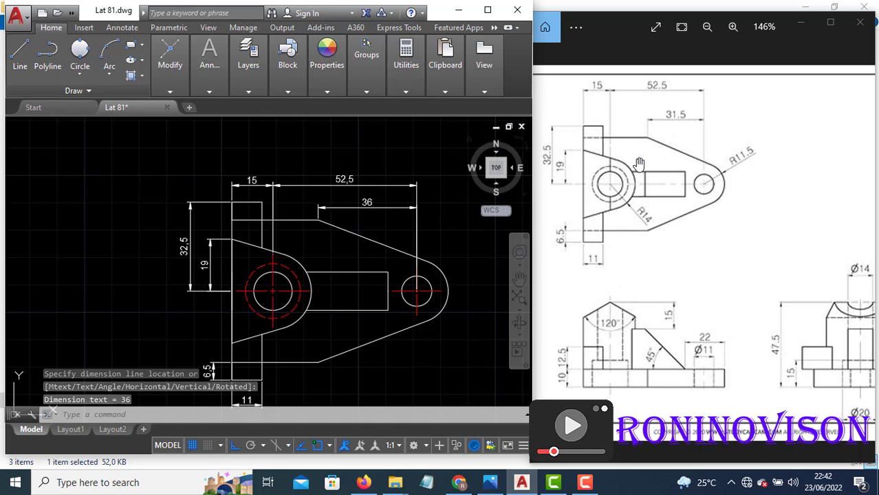
pyautogui.press('Escape')
pyautogui.write('L')
pyautogui.press('Return')
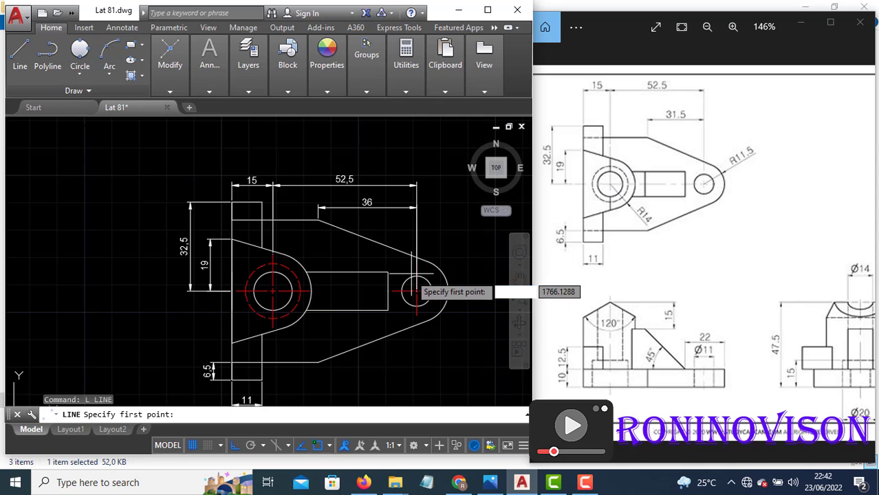
pyautogui.click(417, 289)
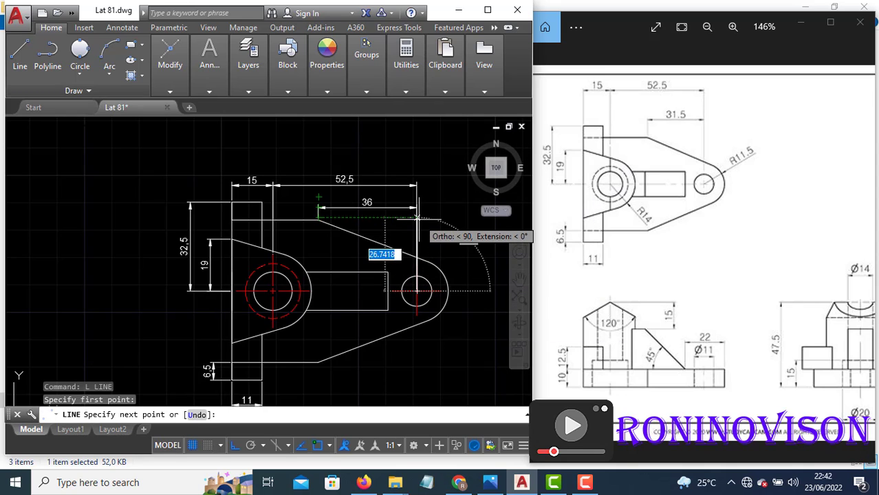
pyautogui.click(416, 217)
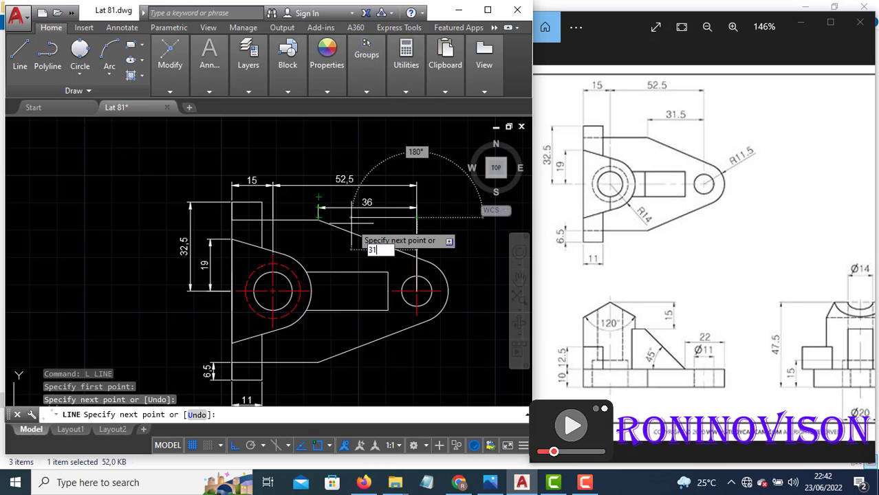
pyautogui.write('31.5')
pyautogui.press('Return')
pyautogui.press('Return')
# - Stretch the upper horizontal edge's inner end to align with the end of the 31.5 mm guide line
pyautogui.scroll(4, 314, 225)
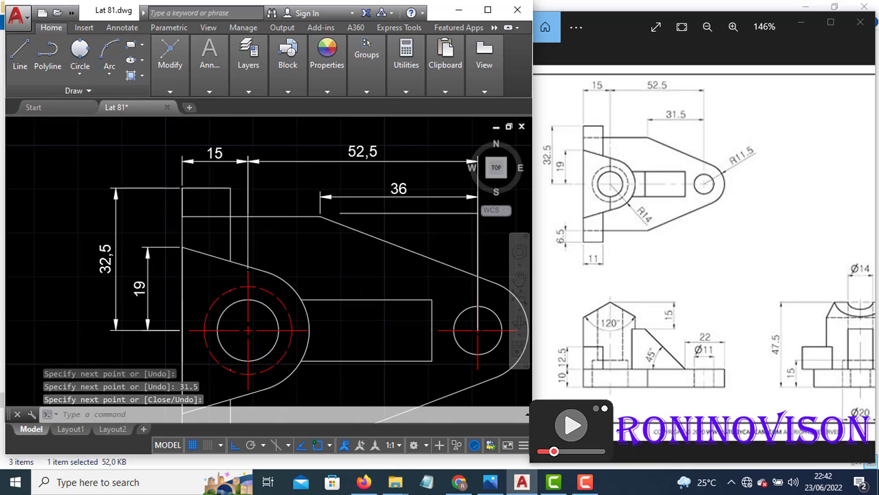
pyautogui.click(279, 225)
pyautogui.click(294, 199)
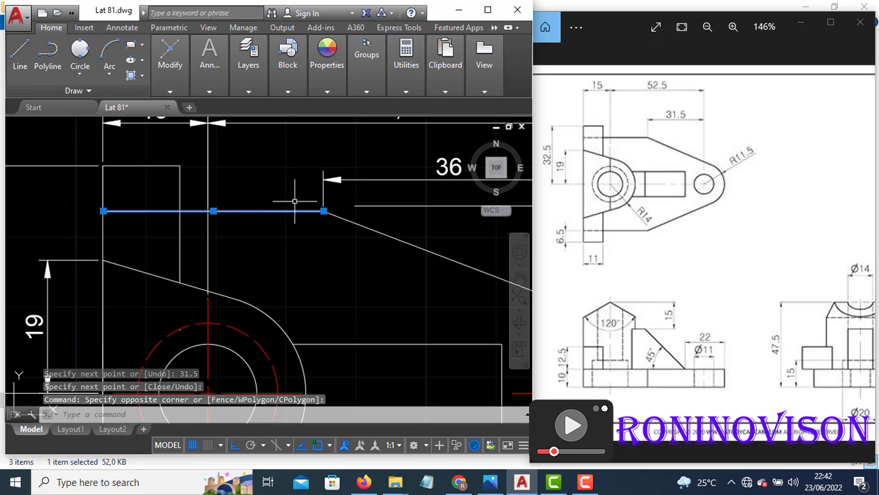
pyautogui.click(323, 211)
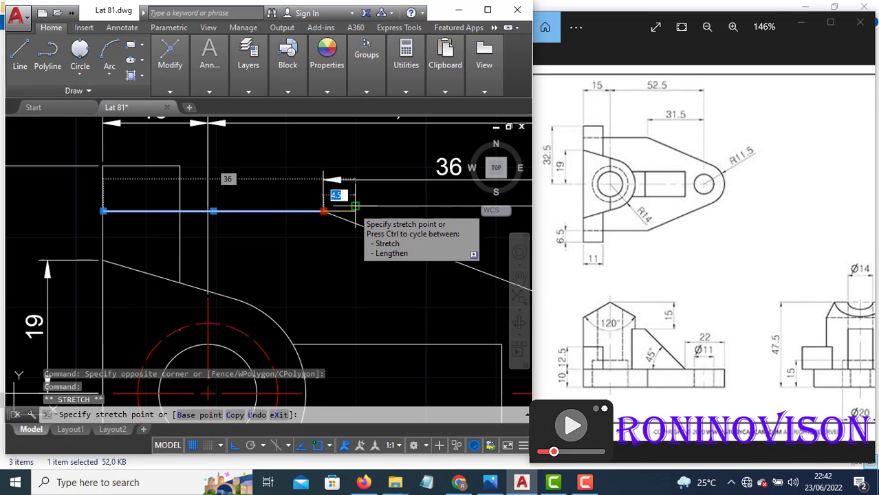
pyautogui.click(356, 211)
pyautogui.press('Escape')
pyautogui.scroll(-3, 256, 237)
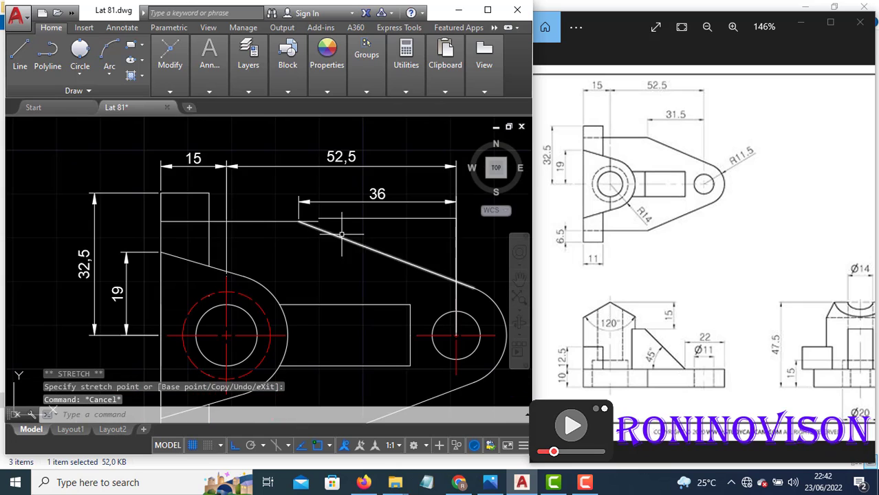
# - Erase the horizontal guide line and stretch the upper sloped edge's start to the end of the lengthened horizontal edge
pyautogui.click(350, 217)
pyautogui.press('Return')
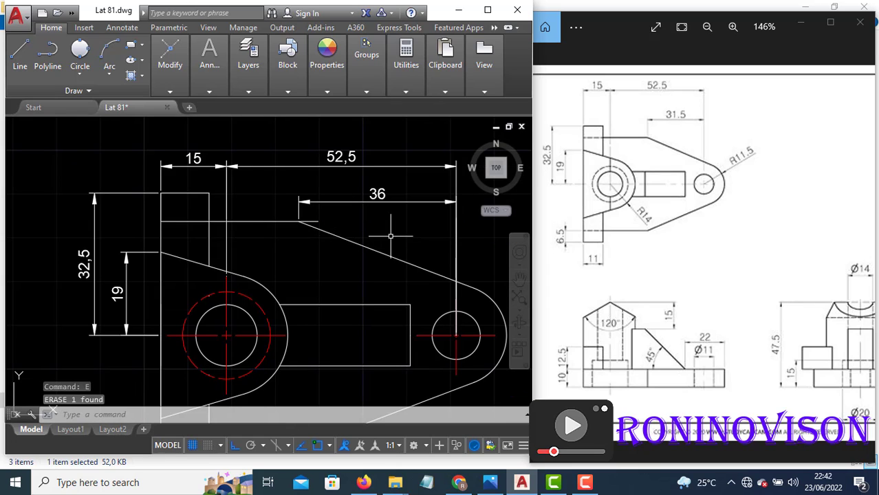
pyautogui.click(333, 234)
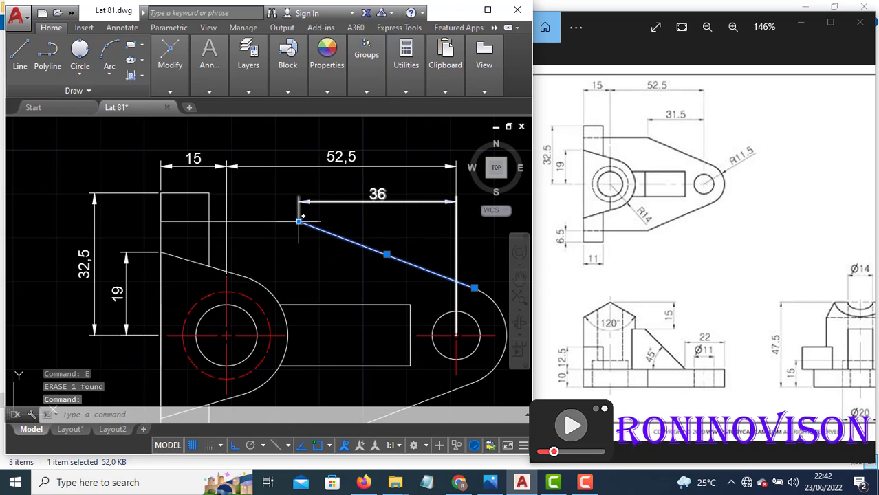
pyautogui.click(298, 221)
pyautogui.click(319, 222)
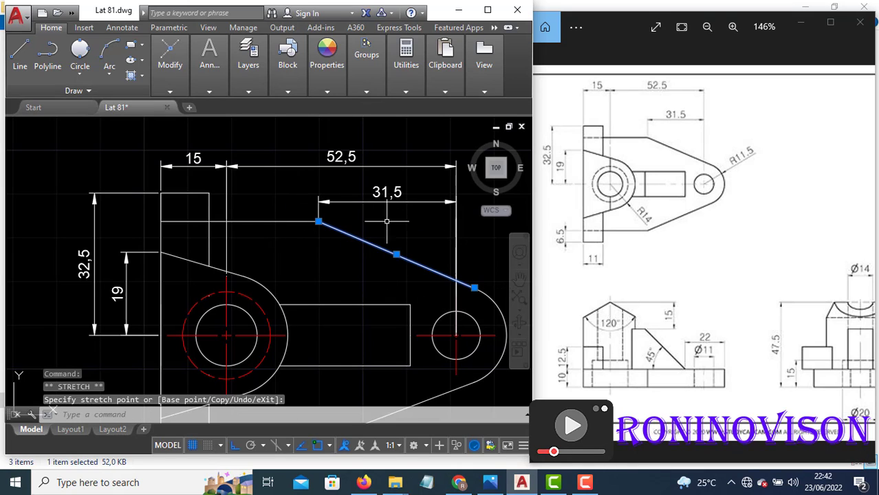
pyautogui.scroll(-4, 359, 240)
pyautogui.scroll(2, 338, 242)
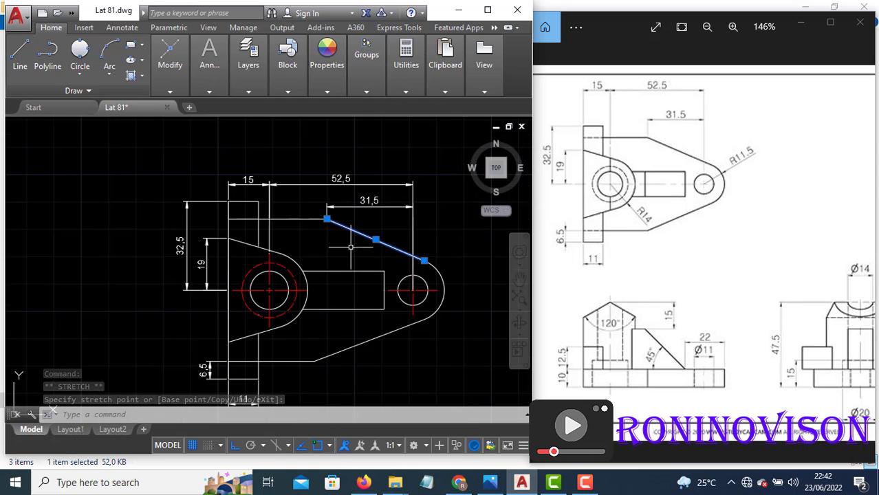
pyautogui.press('Escape')
# - Mirror the upper horizontal and sloped edges about the line through both hole centres, keeping the source objects
pyautogui.click(344, 247)
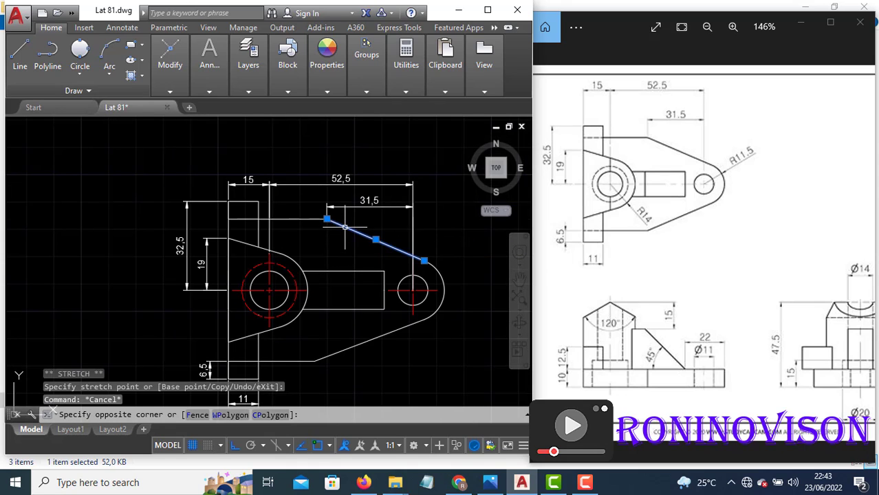
pyautogui.click(227, 200)
pyautogui.scroll(-2, 294, 214)
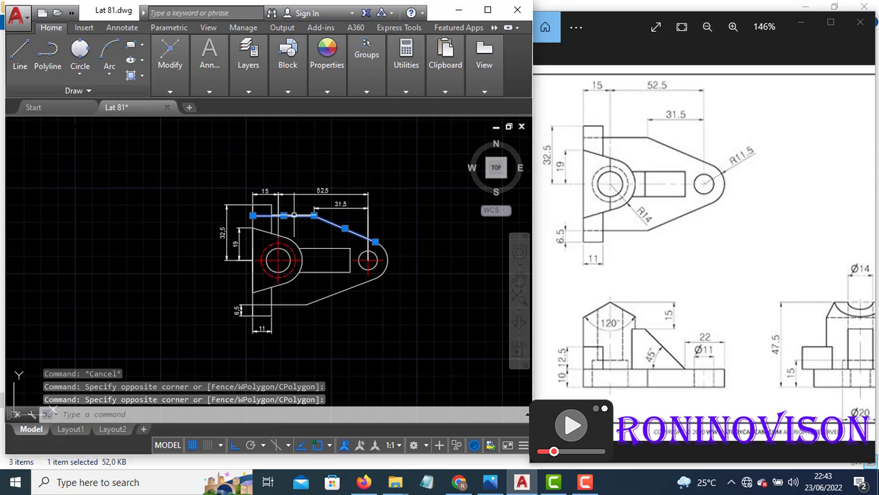
pyautogui.write('i')
pyautogui.press('Return')
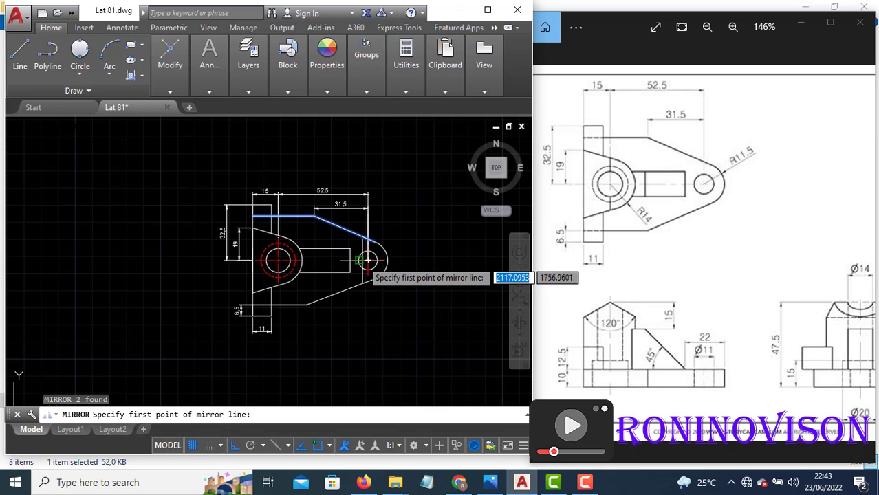
pyautogui.click(368, 260)
pyautogui.click(279, 260)
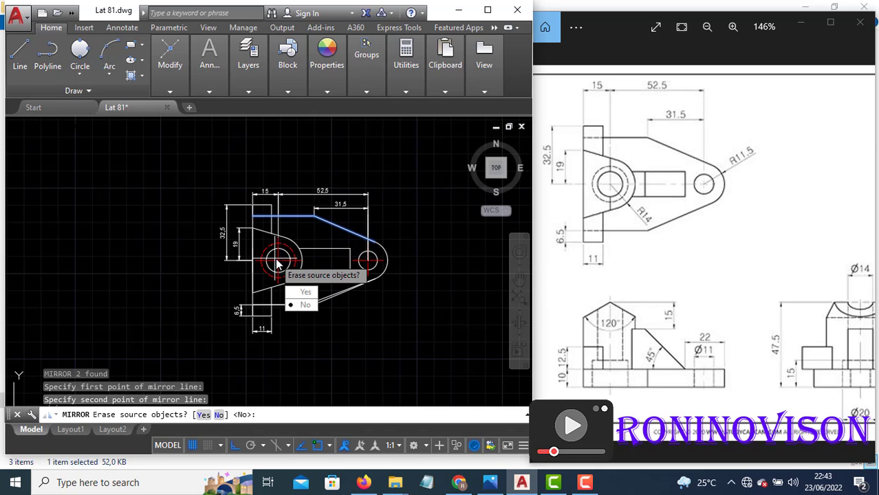
pyautogui.write('n')
pyautogui.press('Return')
# - Erase the old lower sloped edge and one of the two overlapping horizontal lines along the lower edge
pyautogui.scroll(5, 323, 305)
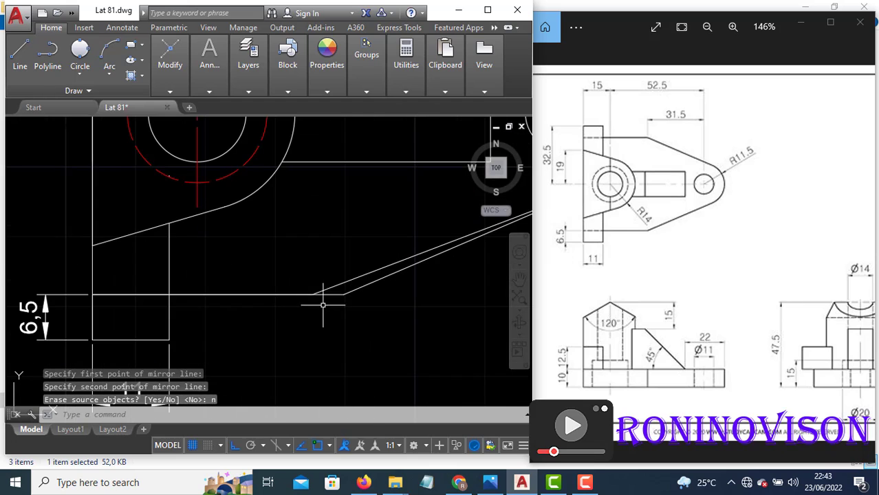
pyautogui.click(331, 287)
pyautogui.write('e')
pyautogui.press('Return')
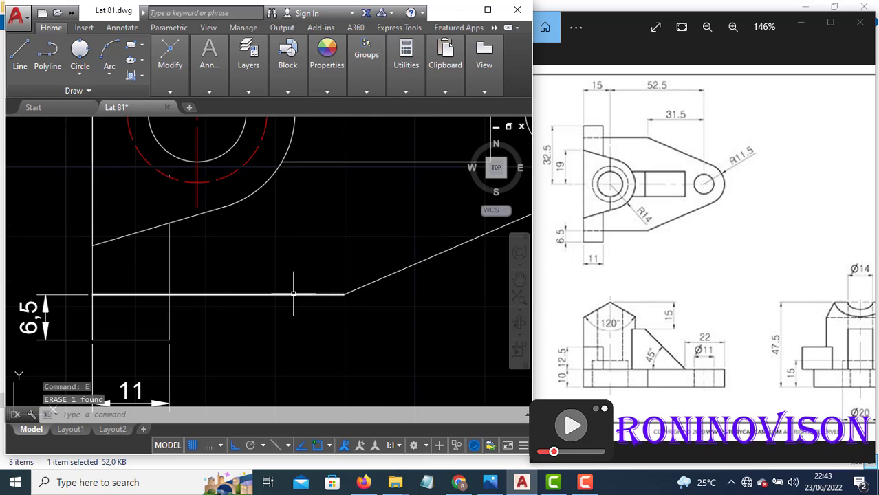
pyautogui.click(292, 294)
pyautogui.write('e')
pyautogui.press('Return')
# - Stretch the remaining lower horizontal edge to meet the start of the mirrored sloped edge
pyautogui.click(300, 294)
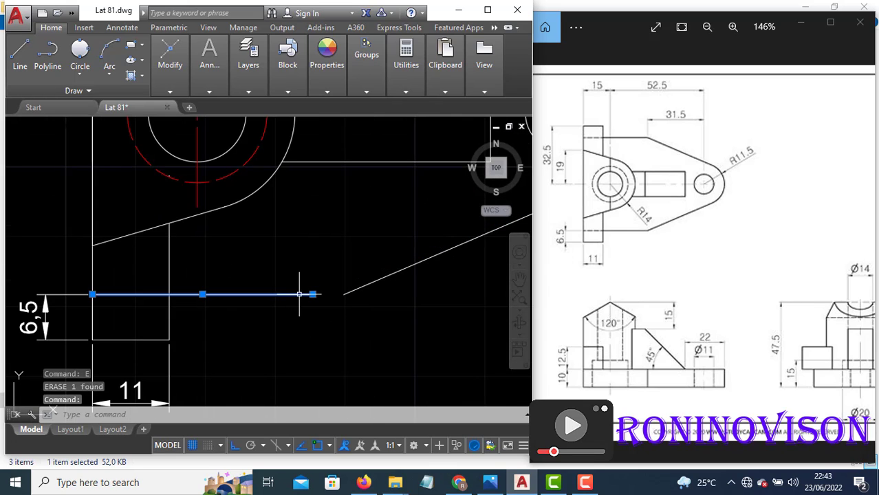
pyautogui.click(313, 295)
pyautogui.press('Escape')
pyautogui.scroll(-6, 275, 301)
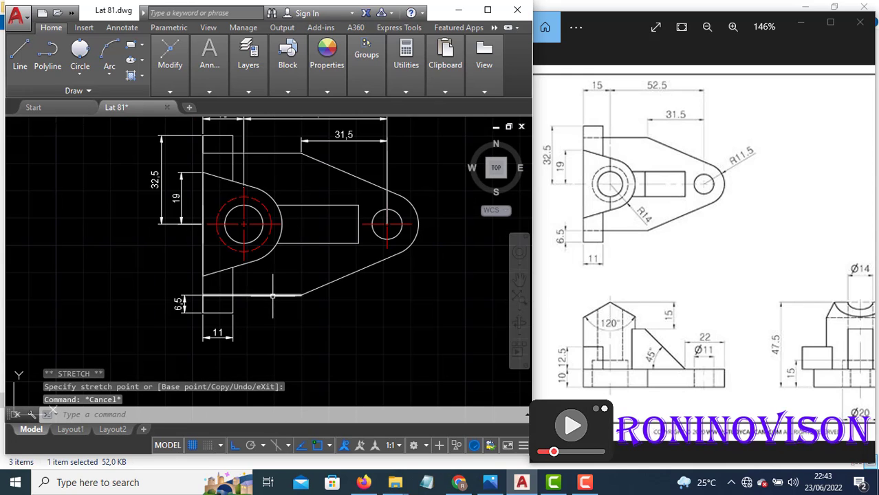
pyautogui.press('Escape')
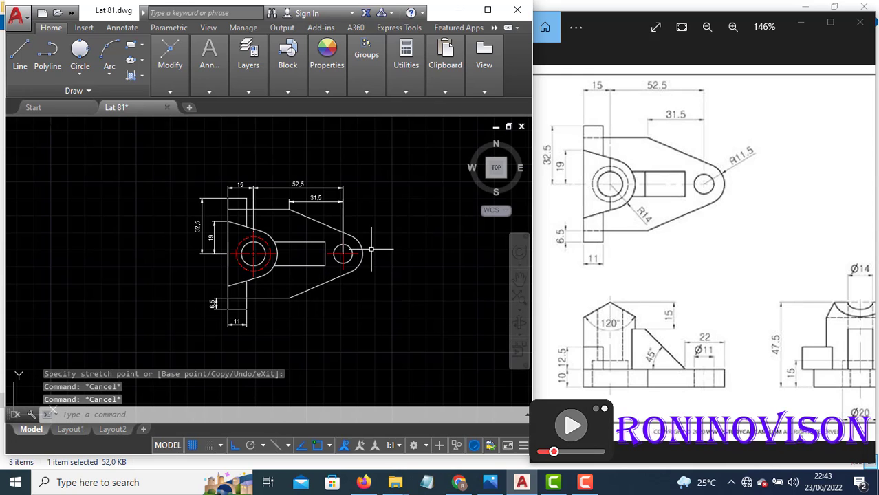
# - Add a radius dimension to the outer arc around the small hole, placed outside to the upper right
pyautogui.click(206, 92)
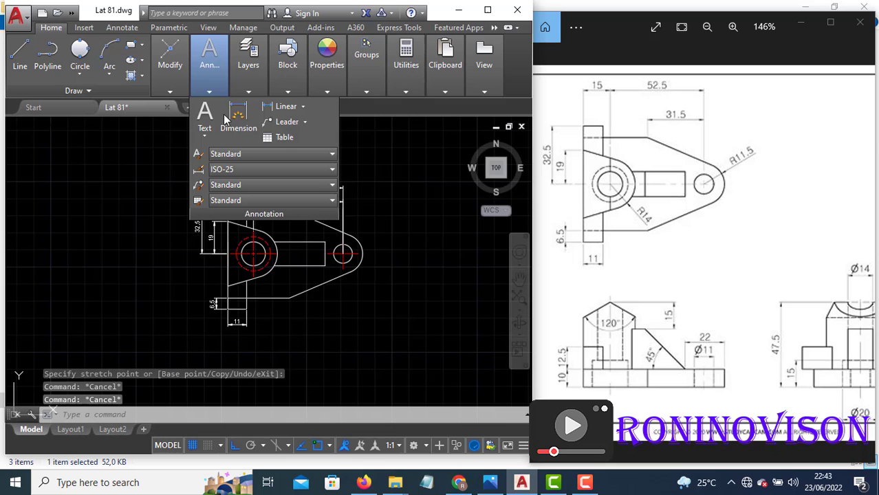
pyautogui.click(303, 107)
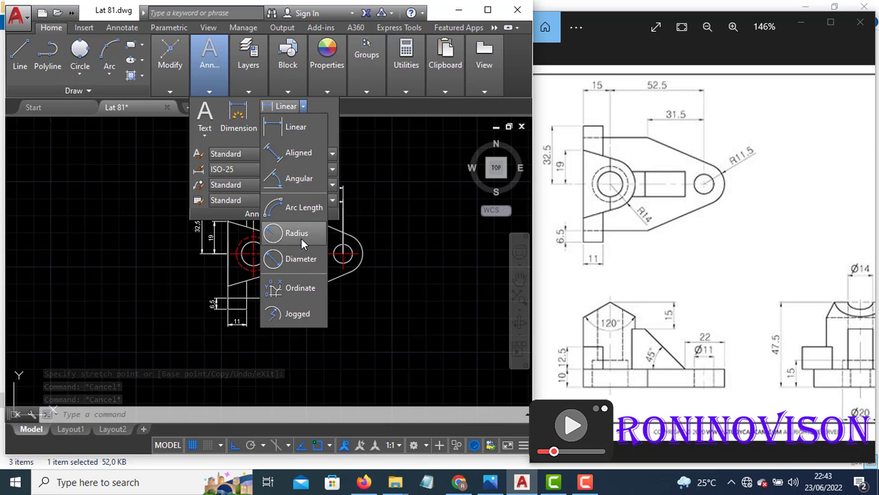
pyautogui.click(299, 235)
pyautogui.click(353, 247)
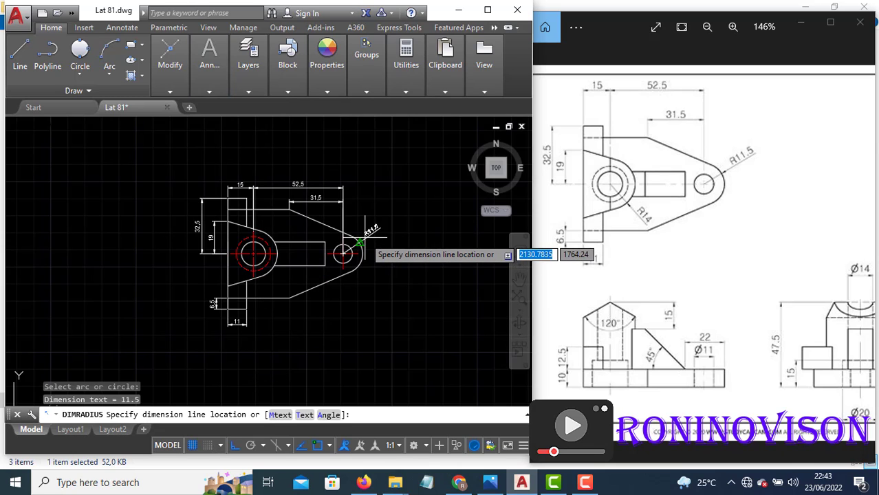
pyautogui.scroll(4, 364, 241)
pyautogui.click(366, 238)
pyautogui.scroll(-2, 388, 233)
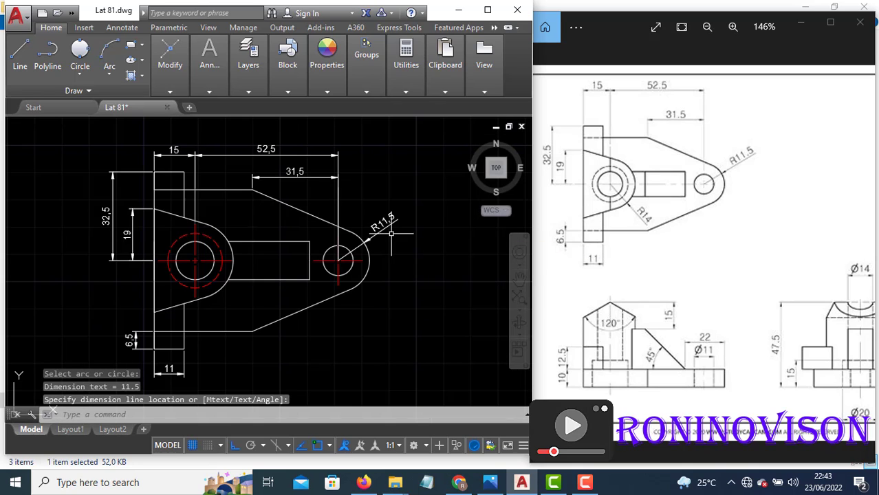
# - Add a radius dimension to the outer arc around the large hole, placed to its lower right
pyautogui.click(223, 284)
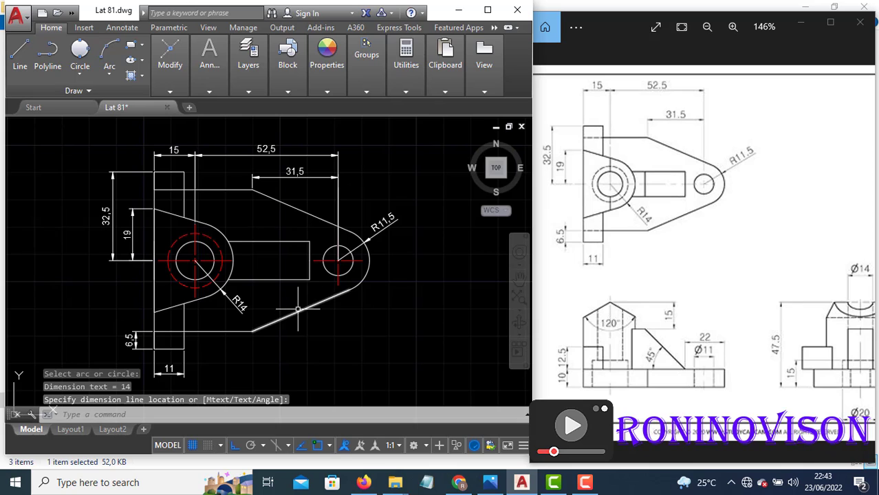
pyautogui.scroll(-2, 272, 257)
pyautogui.scroll(2, 258, 257)
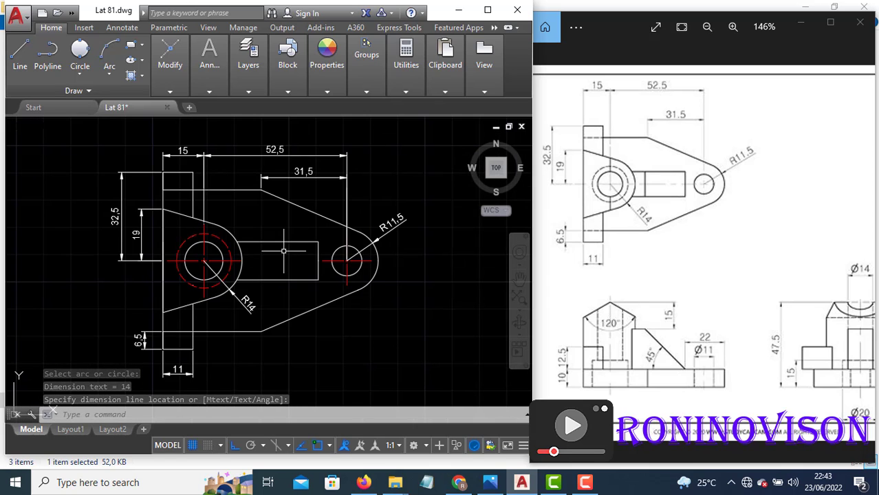
# - Change the colour of the R11.5 radius dimension to red
pyautogui.click(402, 239)
pyautogui.click(369, 207)
pyautogui.click(332, 86)
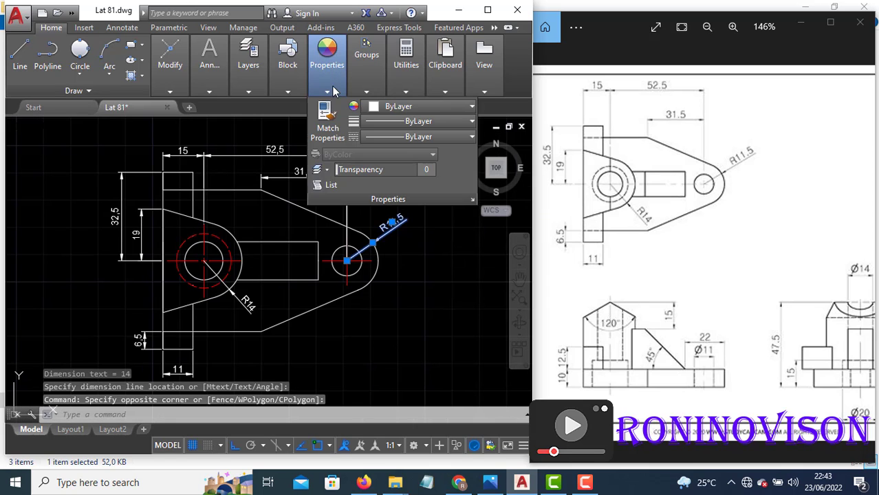
pyautogui.click(376, 108)
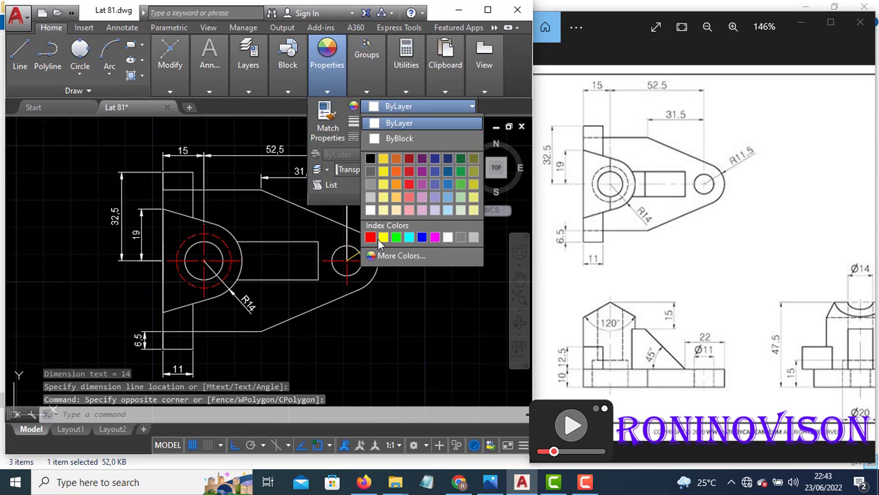
pyautogui.click(369, 237)
pyautogui.press('Escape')
pyautogui.press('Escape')
pyautogui.press('Escape')
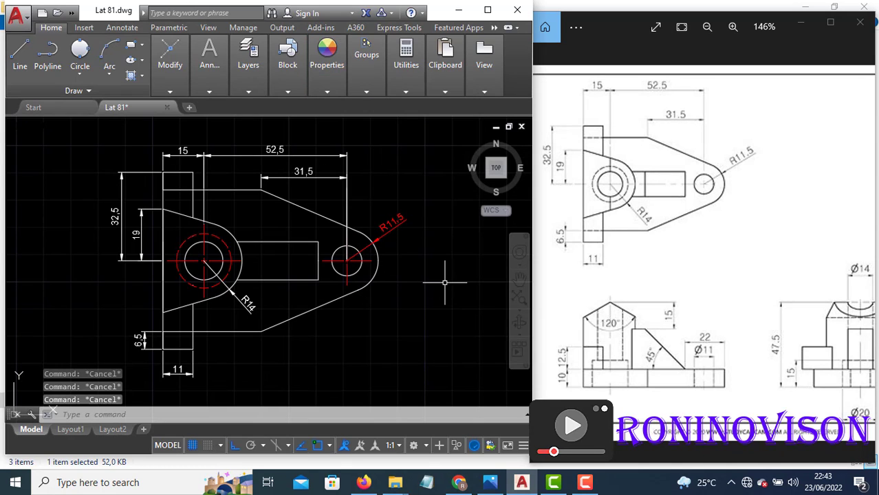
# - Match the red R11.5 dimension's properties onto the 52.5, 31.5, 15, 32.5 and 19 dimensions
pyautogui.write('ma')
pyautogui.press('Return')
pyautogui.click(372, 198)
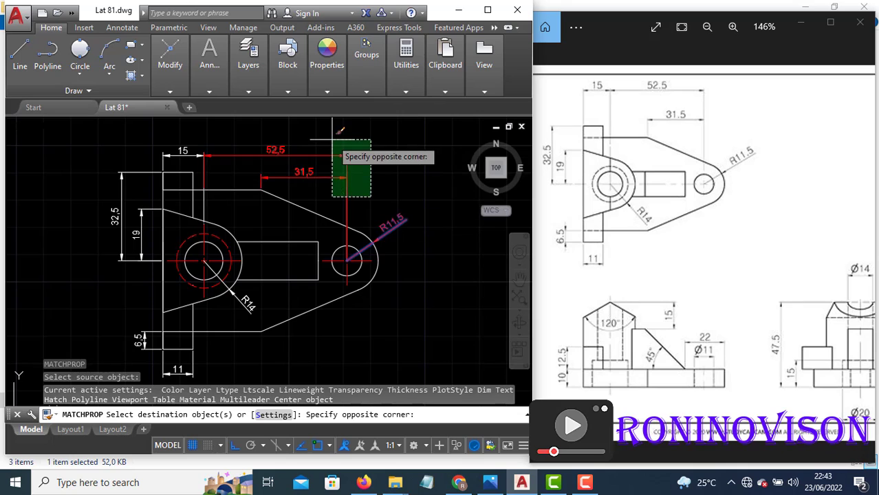
pyautogui.click(338, 157)
pyautogui.click(215, 173)
pyautogui.click(201, 152)
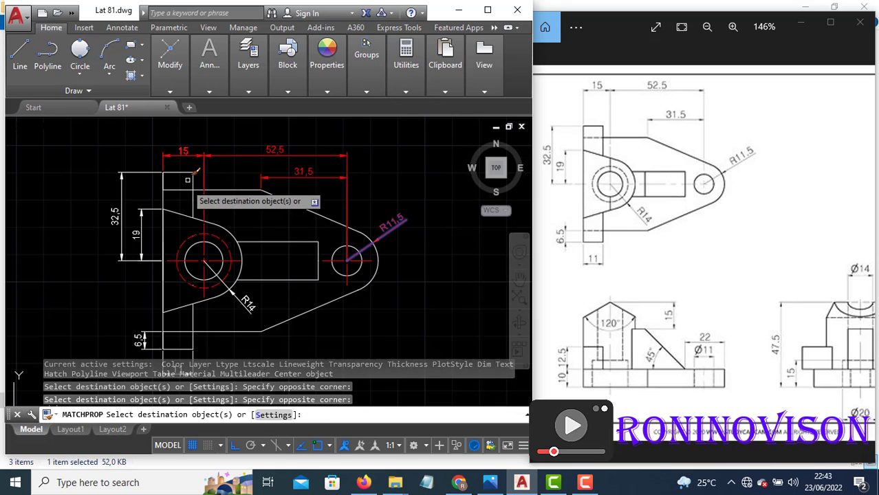
pyautogui.click(152, 210)
pyautogui.click(97, 178)
# - Match the red dimension properties onto the R14, 11 and 6.5 dimensions
pyautogui.scroll(-2, 107, 149)
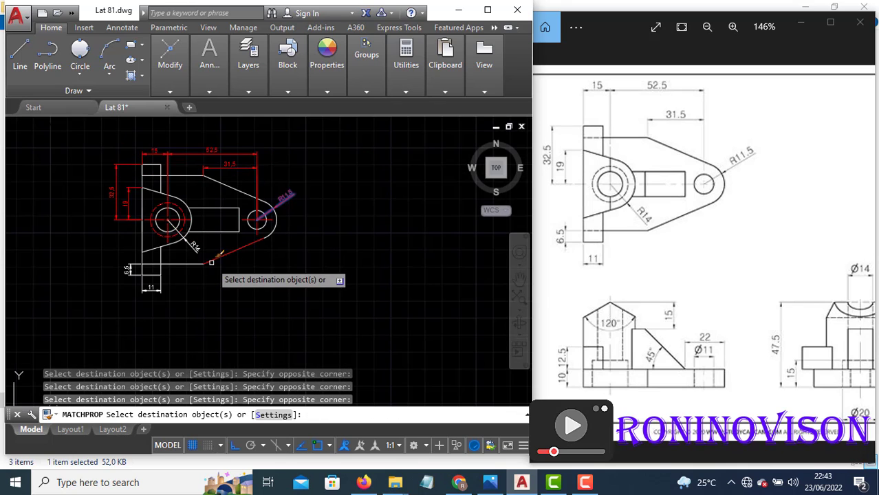
pyautogui.scroll(2, 200, 251)
pyautogui.click(142, 310)
pyautogui.click(109, 307)
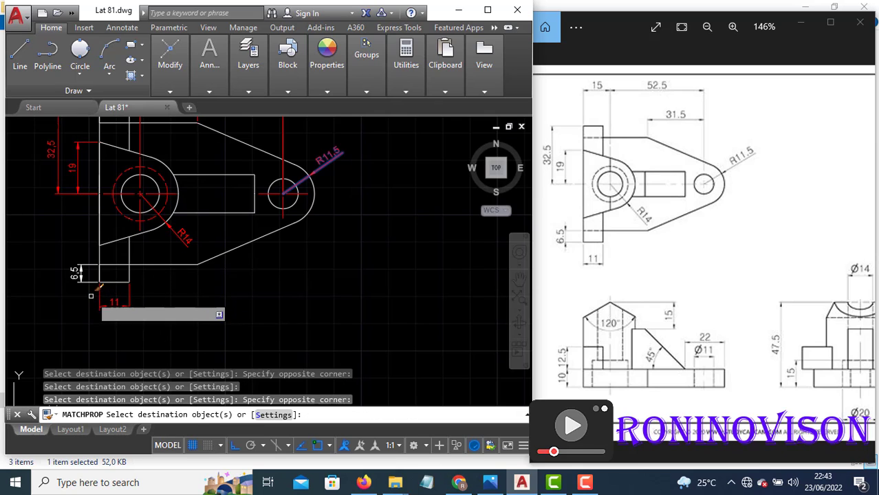
pyautogui.press('Escape')
pyautogui.scroll(-2, 203, 275)
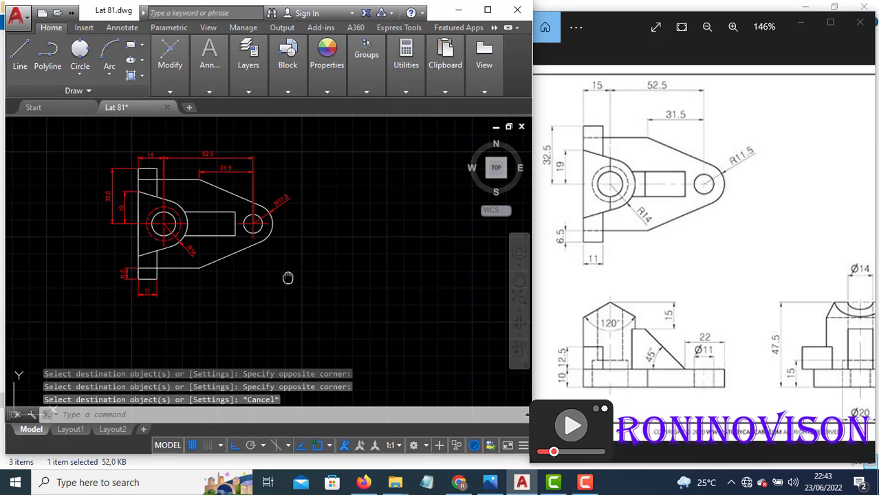
pyautogui.moveTo(287, 277); pyautogui.dragTo(345, 279, button='middle')
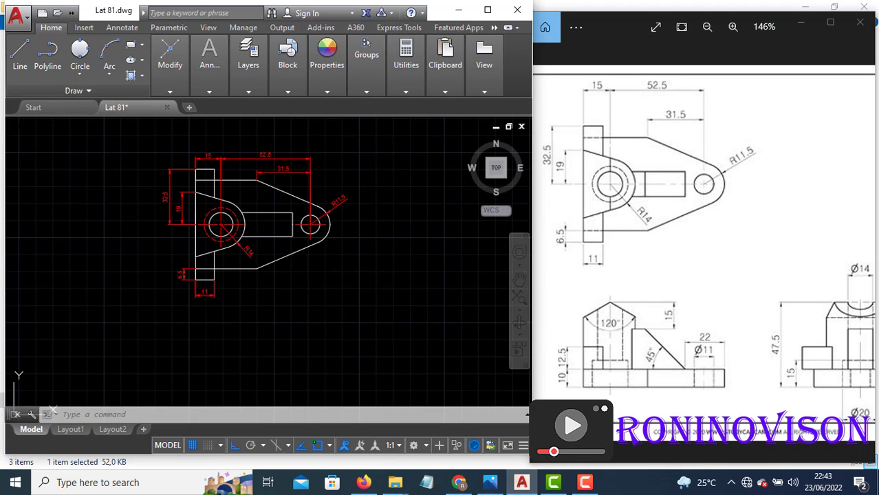
# - Draw a vertical projection line from the outermost point of the small hole's outer arc down well below the bracket
pyautogui.press('l')
pyautogui.press('Return')
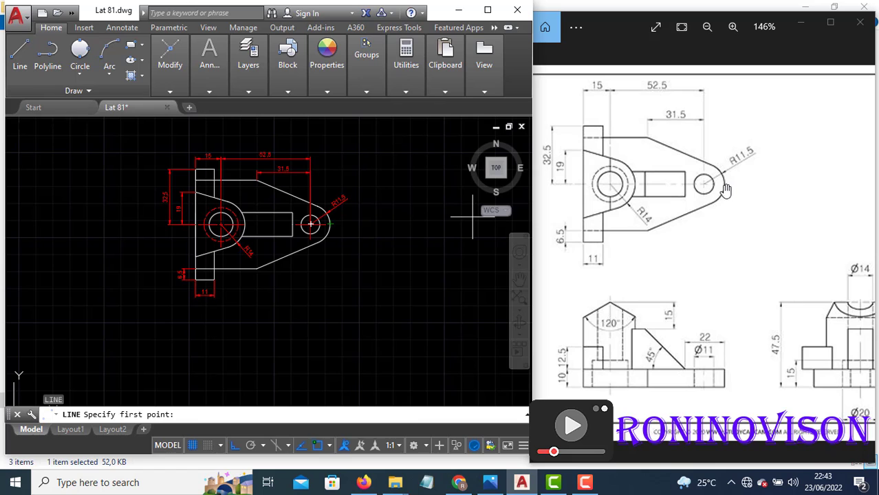
pyautogui.click(329, 223)
pyautogui.scroll(-2, 329, 224)
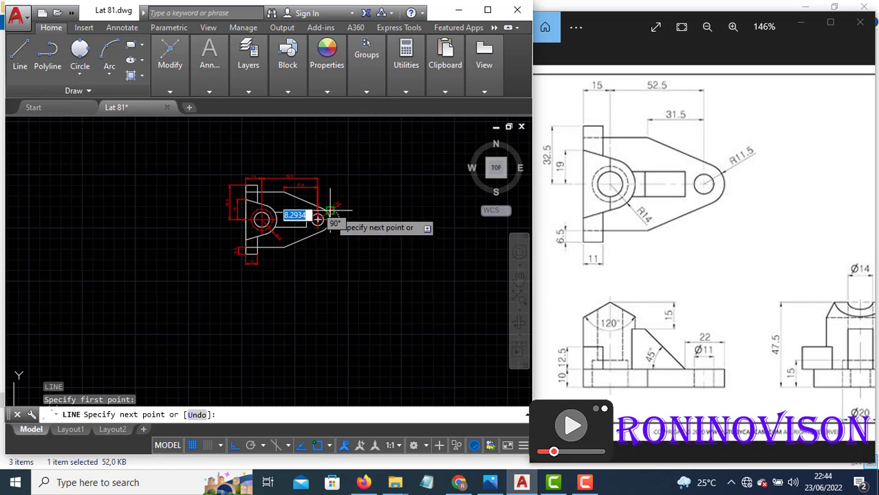
pyautogui.click(328, 317)
pyautogui.press('Return')
# - Draw a vertical projection line about 72 mm long downward from the lower-left corner of the top view's 11 mm wide plate
pyautogui.scroll(2, 259, 315)
pyautogui.press('Return')
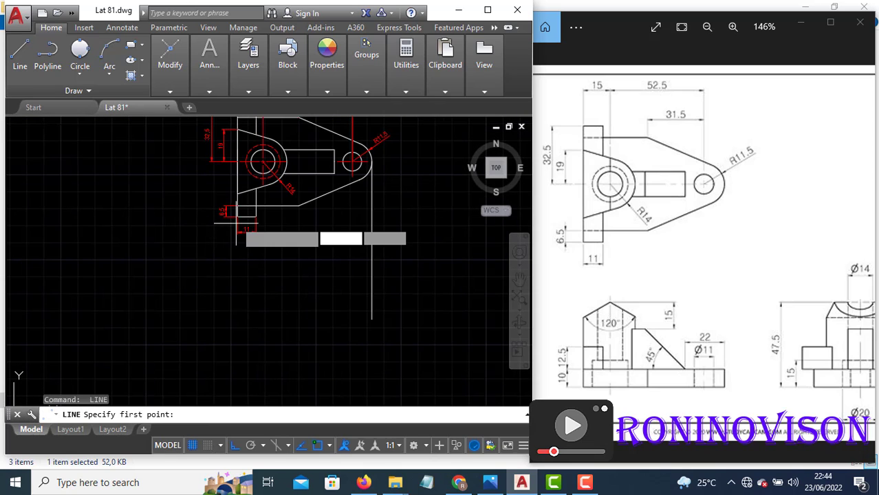
pyautogui.click(237, 216)
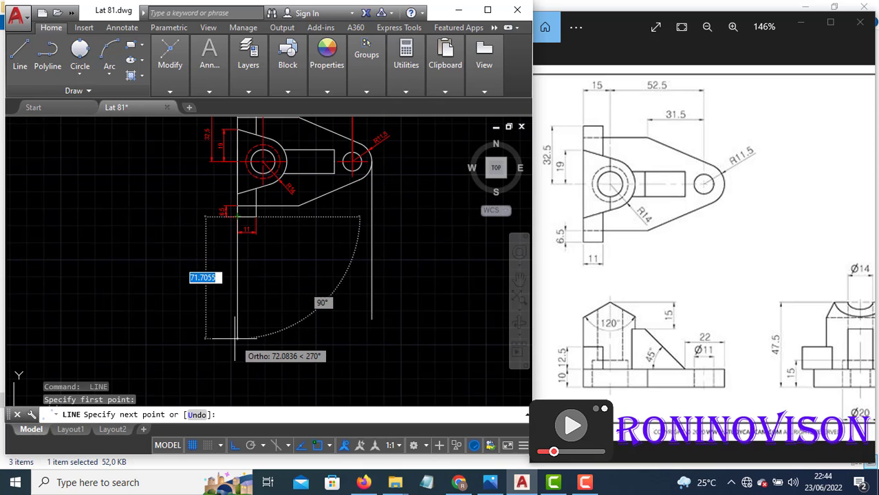
pyautogui.click(237, 338)
pyautogui.press('Return')
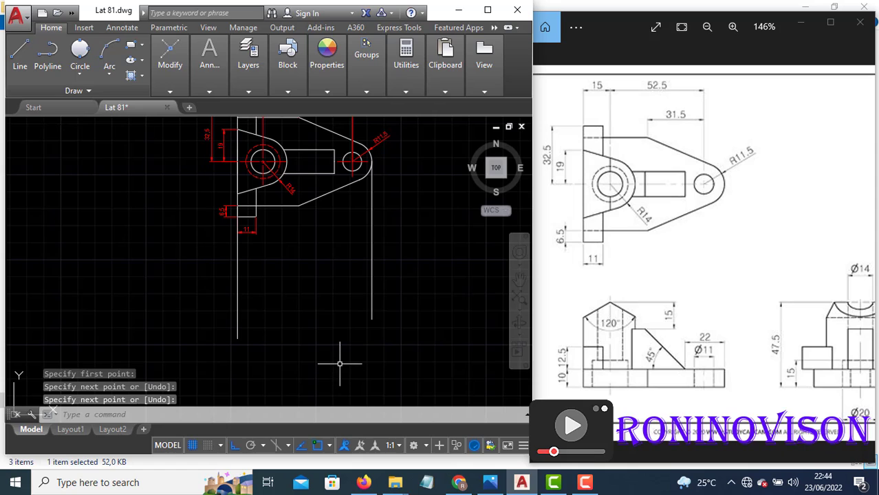
# - Draw a horizontal base line from the lower end of the left projection line to just past the right projection line
pyautogui.press('Return')
pyautogui.click(237, 338)
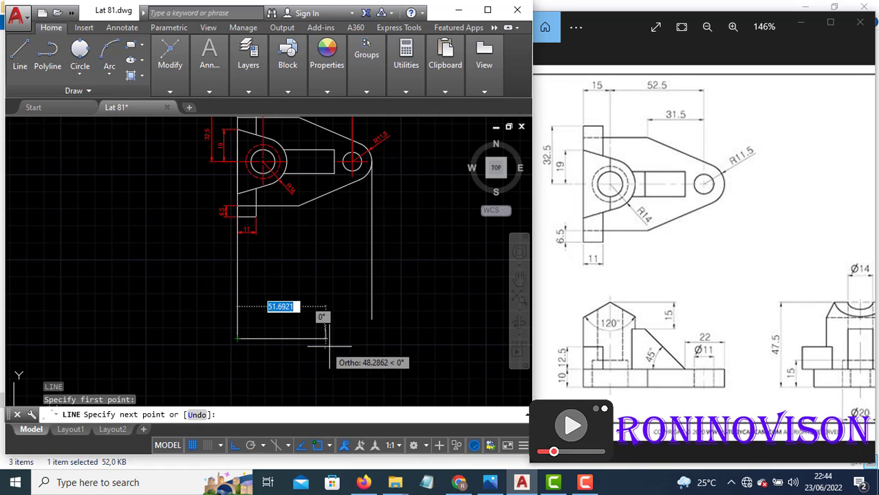
pyautogui.click(373, 341)
pyautogui.press('Return')
# - Extend the right projection line down to the horizontal base line
pyautogui.write('e')
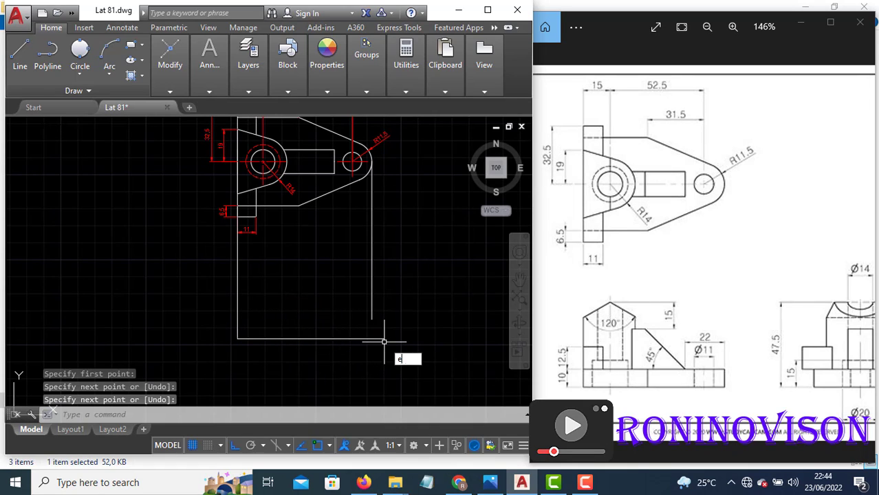
pyautogui.write('x')
pyautogui.press('Return')
pyautogui.press('Return')
pyautogui.click(373, 299)
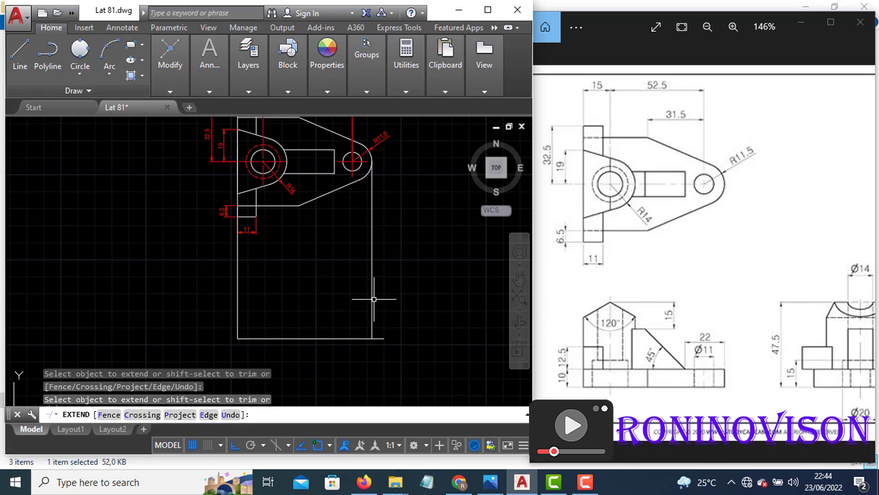
pyautogui.press('Escape')
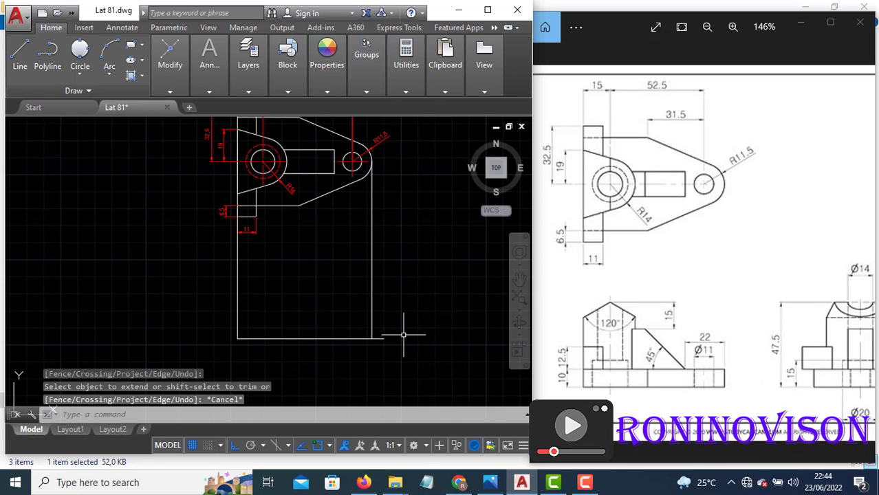
# - Trim the base line's overhang beyond the right projection line
pyautogui.write('tr')
pyautogui.press('Return')
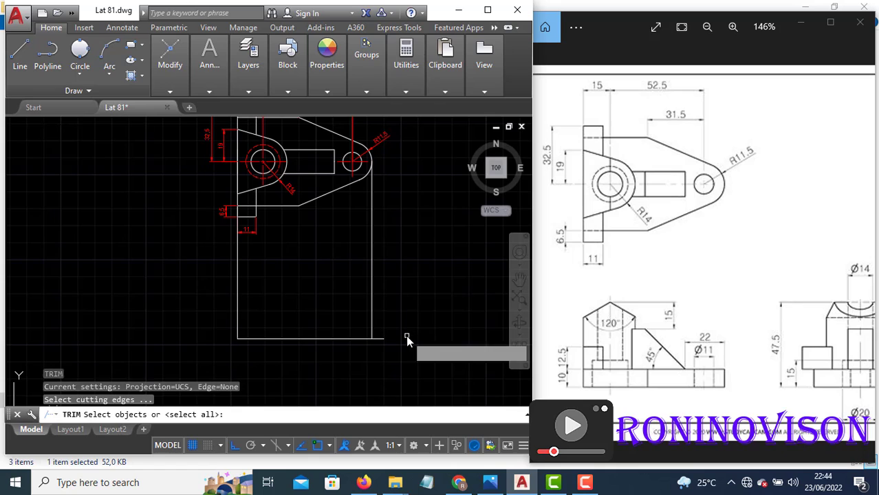
pyautogui.press('Return')
pyautogui.press('Escape')
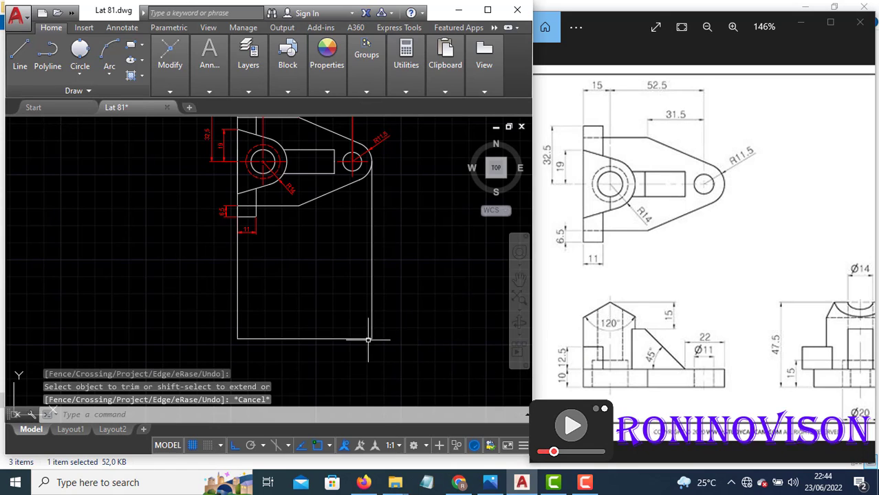
# - Copy the base line 10 mm upward to form the top edge of the base plate
pyautogui.click(340, 348)
pyautogui.click(301, 326)
pyautogui.write('c')
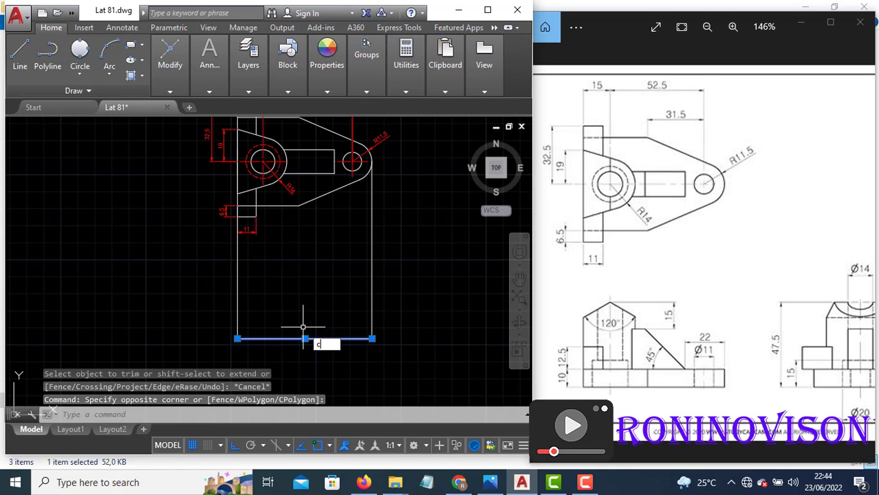
pyautogui.write('o')
pyautogui.press('Return')
pyautogui.click(424, 337)
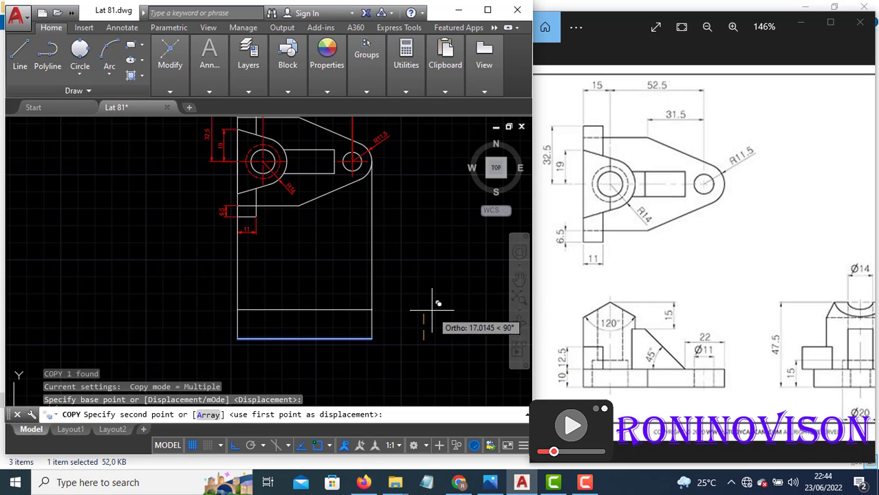
pyautogui.write('10')
pyautogui.press('Return')
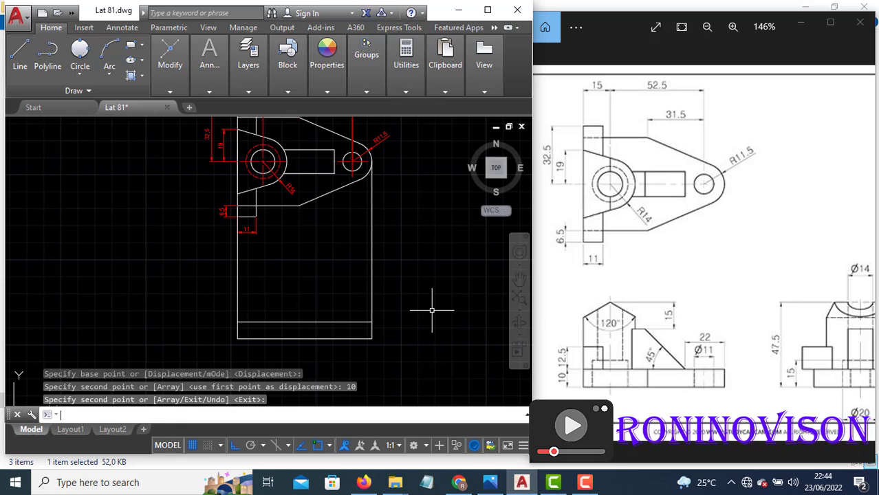
pyautogui.press('Return')
# - Trim away the right projection line above the base plate's top edge
pyautogui.scroll(1, 622, 398)
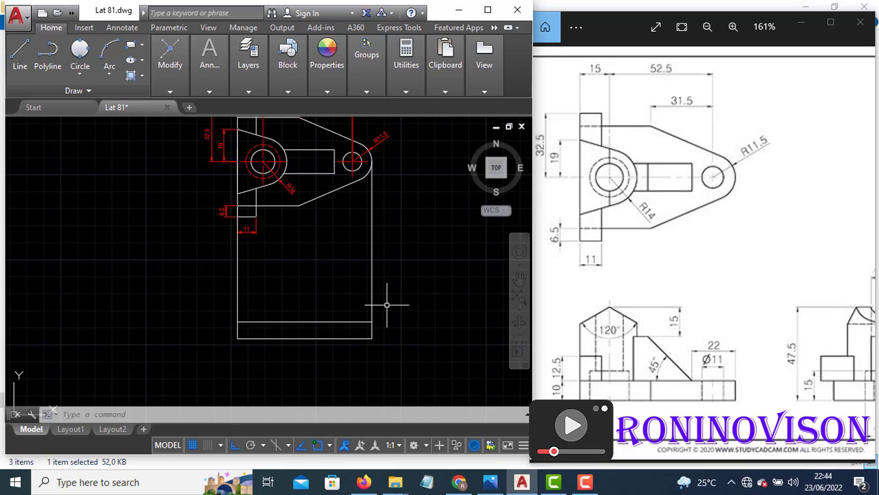
pyautogui.write('tr')
pyautogui.press('space')
pyautogui.press('space')
pyautogui.click(389, 276)
pyautogui.click(356, 257)
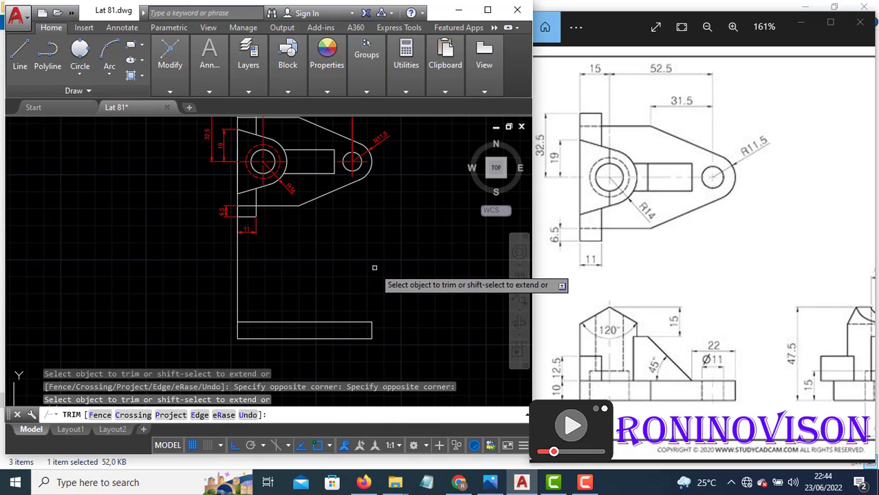
pyautogui.press('Escape')
# - Copy the base plate's right end edge 5.5 mm inward for the first side of the small hole
pyautogui.scroll(2, 378, 335)
pyautogui.click(372, 337)
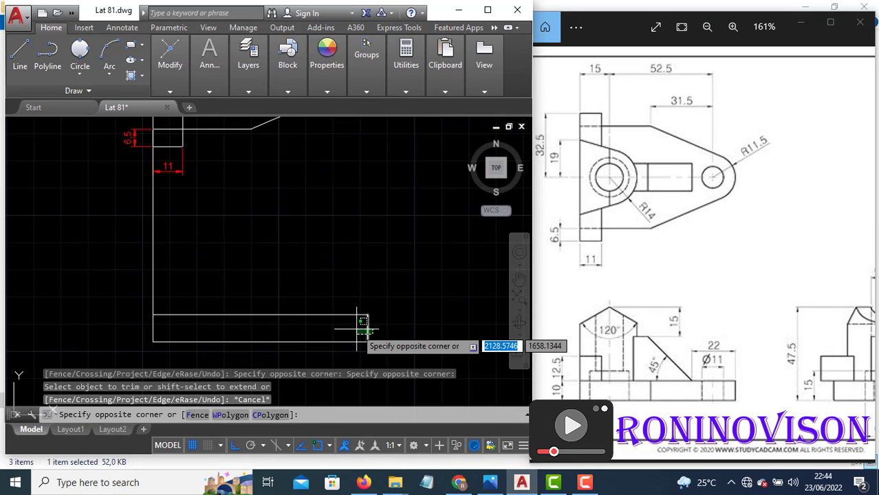
pyautogui.click(358, 329)
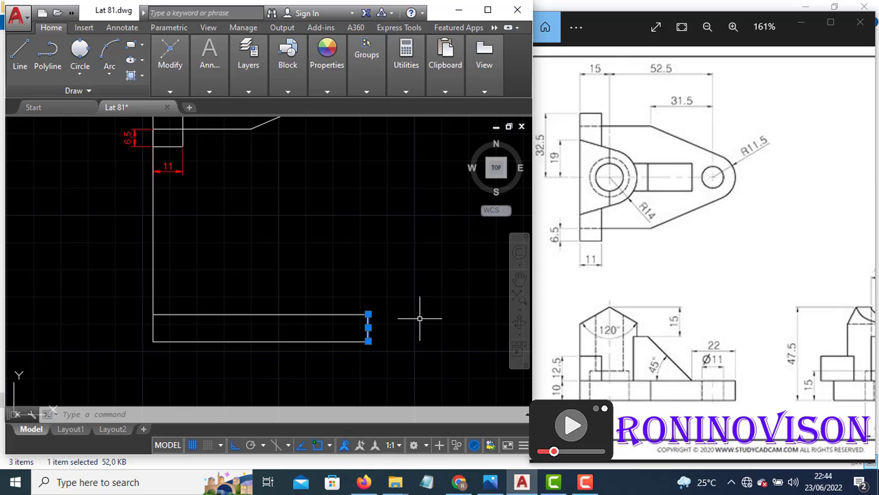
pyautogui.write('co')
pyautogui.press('Return')
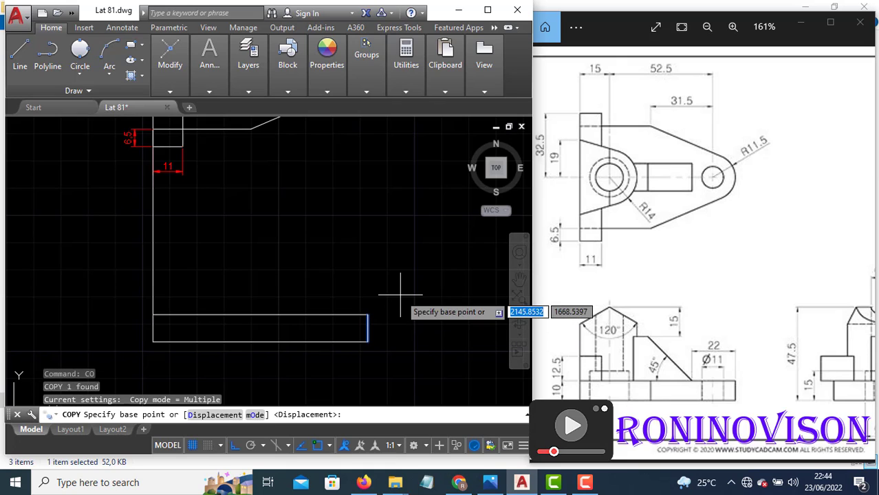
pyautogui.click(399, 292)
pyautogui.write('5.5')
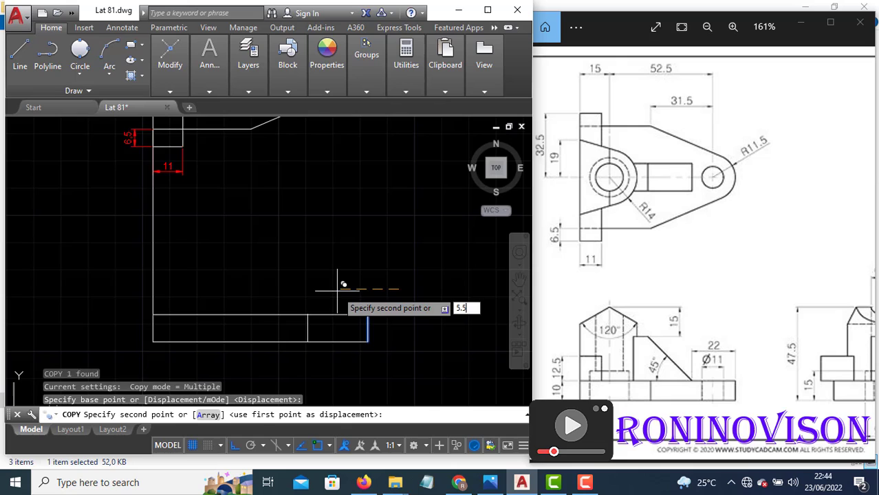
pyautogui.press('Return')
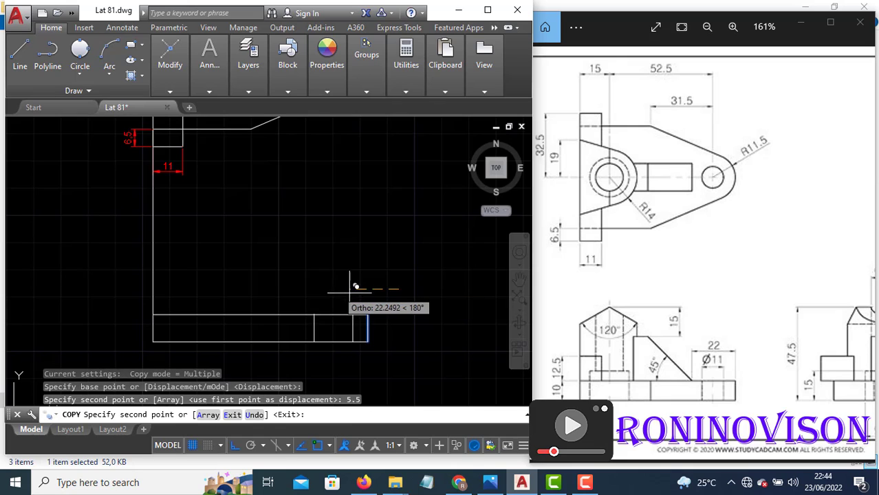
pyautogui.press('Escape')
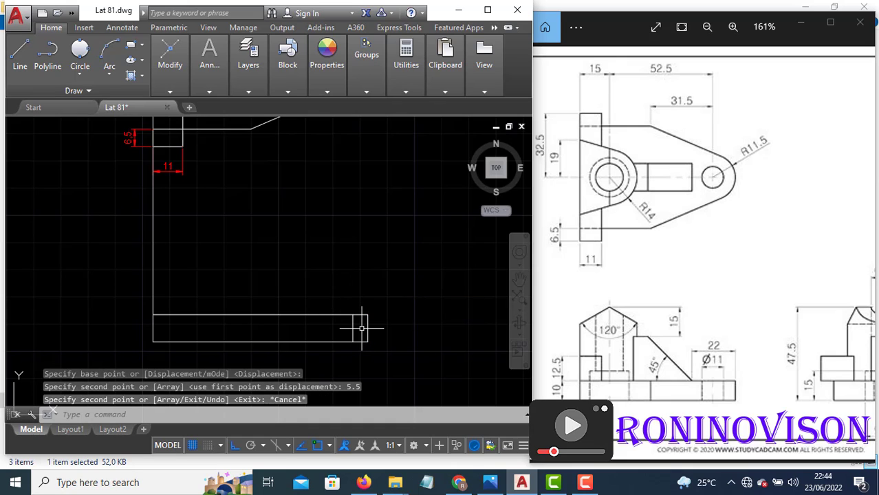
# - Copy the small hole's first side line 11 mm to the left for the hole's opposite side
pyautogui.click(362, 328)
pyautogui.click(342, 322)
pyautogui.press('Return')
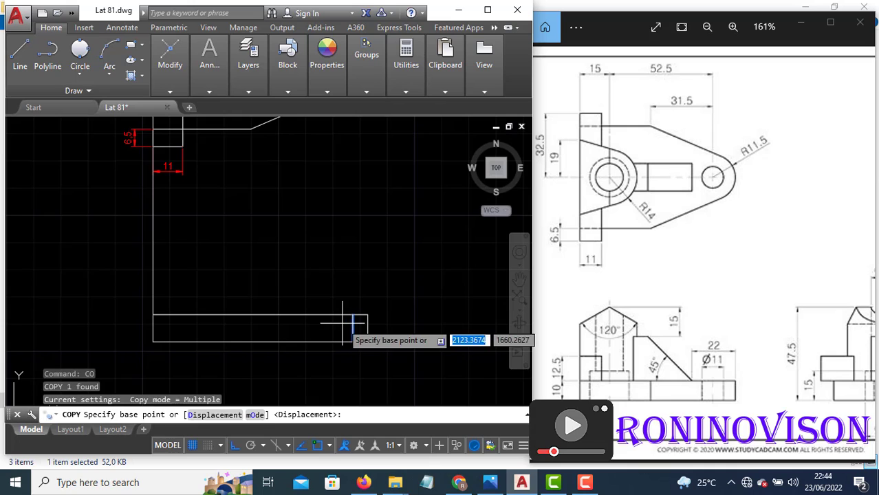
pyautogui.click(355, 269)
pyautogui.write('11')
pyautogui.press('Return')
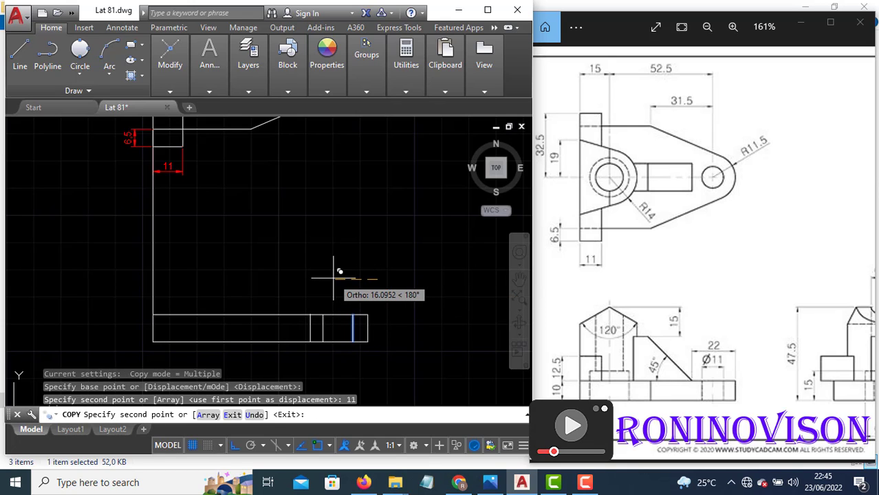
pyautogui.press('Escape')
pyautogui.click(330, 337)
pyautogui.click(303, 321)
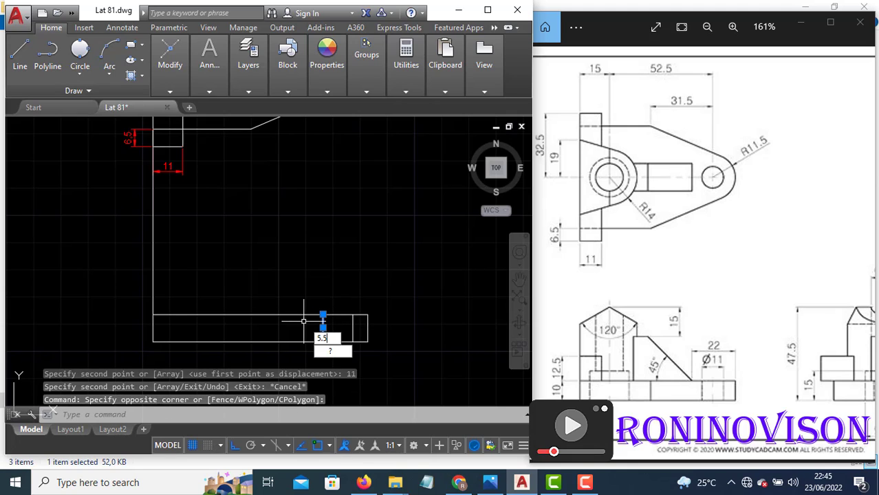
pyautogui.press('Return')
pyautogui.click(321, 261)
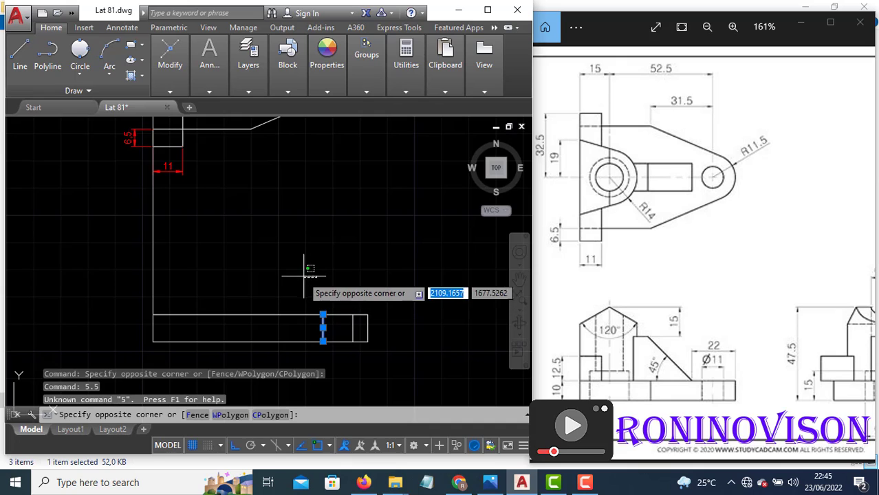
pyautogui.press('Escape')
pyautogui.press('Escape')
# - Copy the small hole's left side line 5.5 mm farther left inside the base plate
pyautogui.write('c')
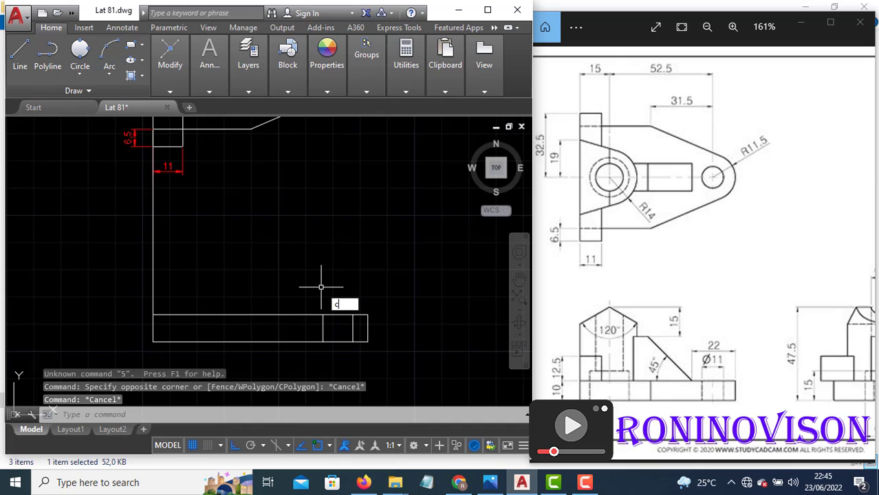
pyautogui.write('o')
pyautogui.press('Return')
pyautogui.click(326, 315)
pyautogui.click(308, 320)
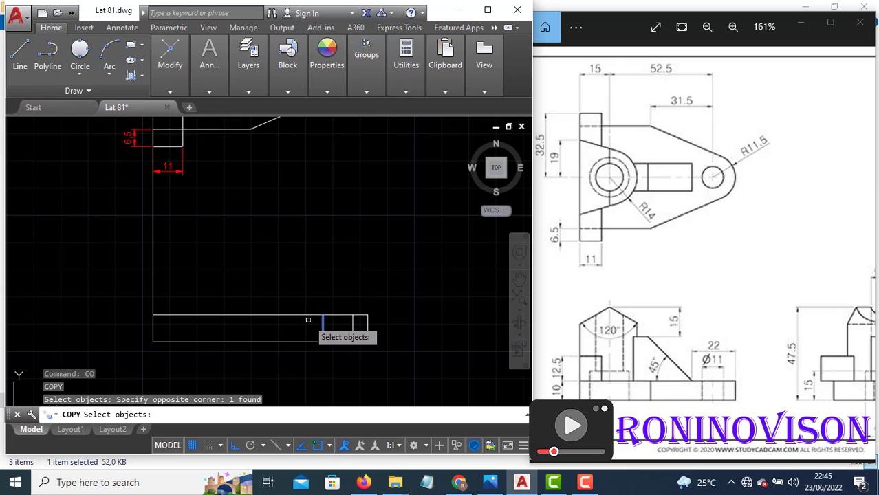
pyautogui.press('Return')
pyautogui.click(342, 260)
pyautogui.write('6.5')
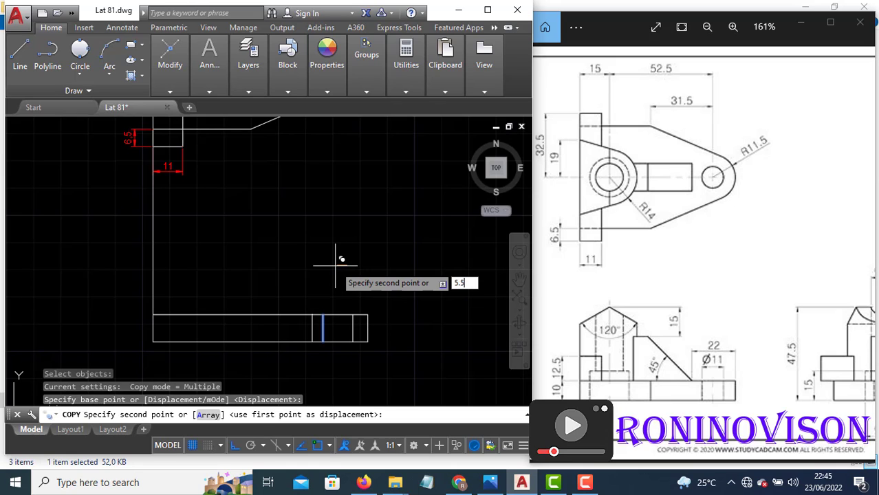
pyautogui.press('Return')
pyautogui.press('Escape')
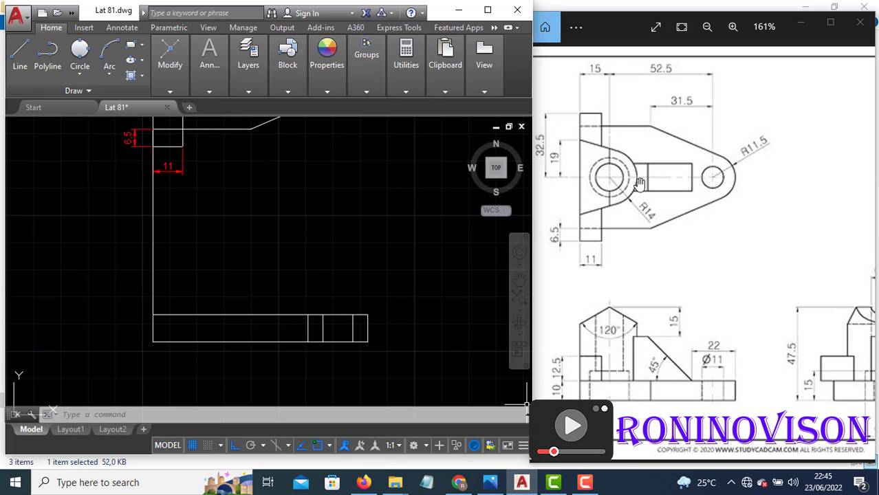
# - Draw a vertical line from the large hole's centre in the top view down past the bottom of the base plate
pyautogui.scroll(-1, 362, 298)
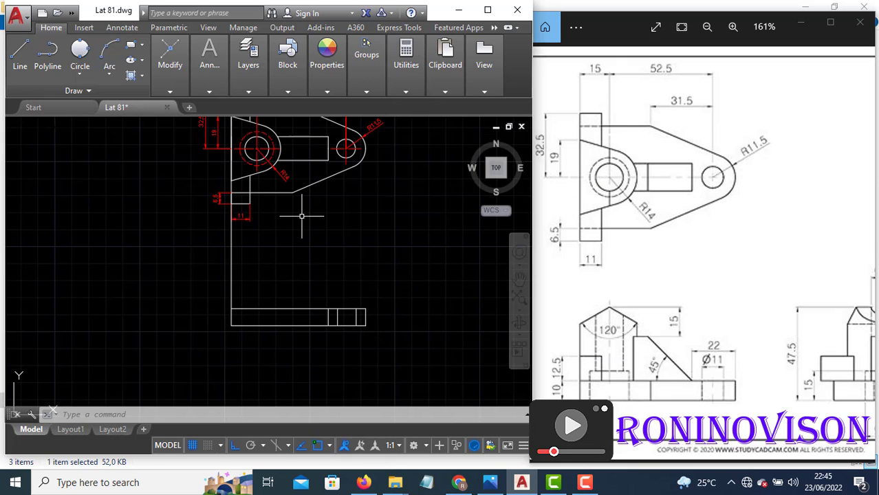
pyautogui.press('Return')
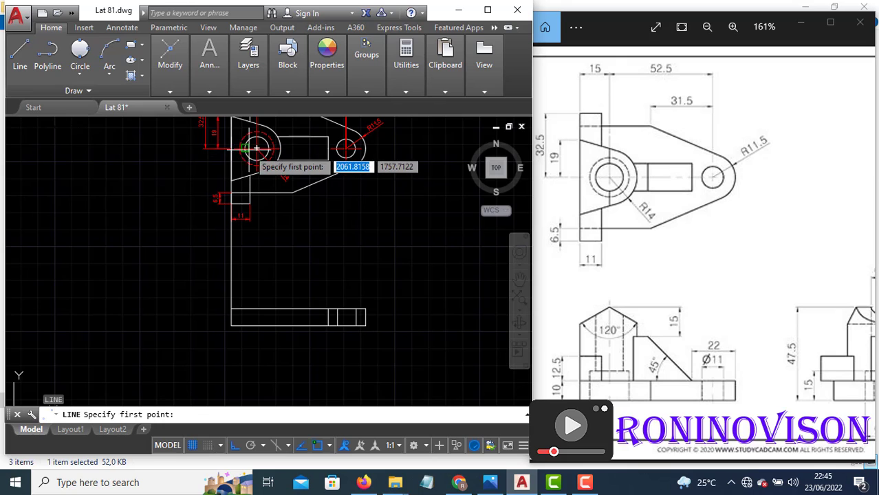
pyautogui.click(256, 148)
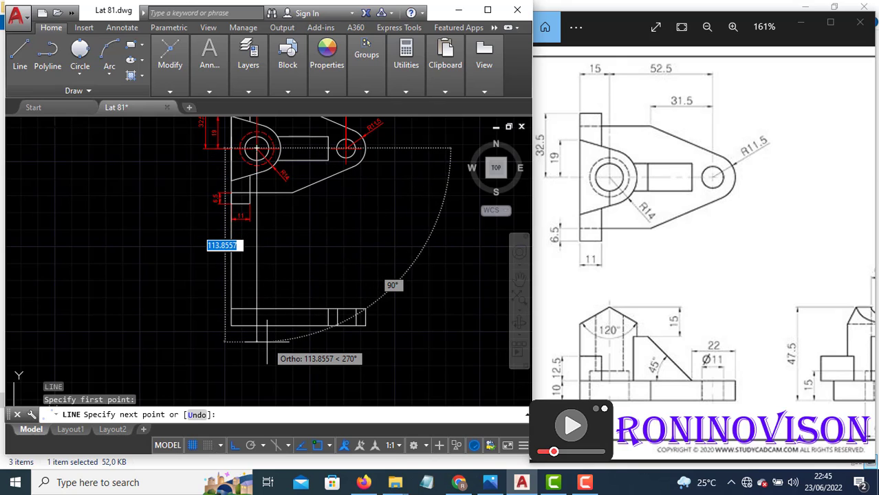
pyautogui.scroll(2, 262, 339)
pyautogui.click(244, 335)
pyautogui.press('Return')
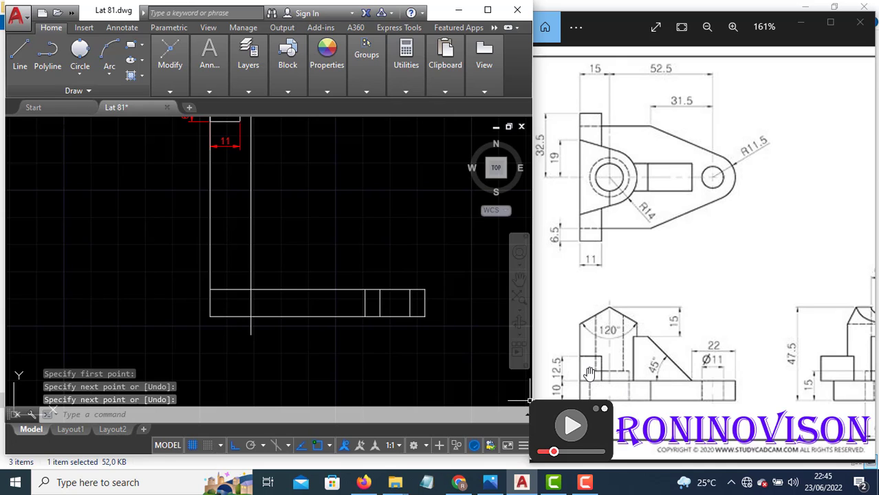
pyautogui.scroll(-1, 589, 374)
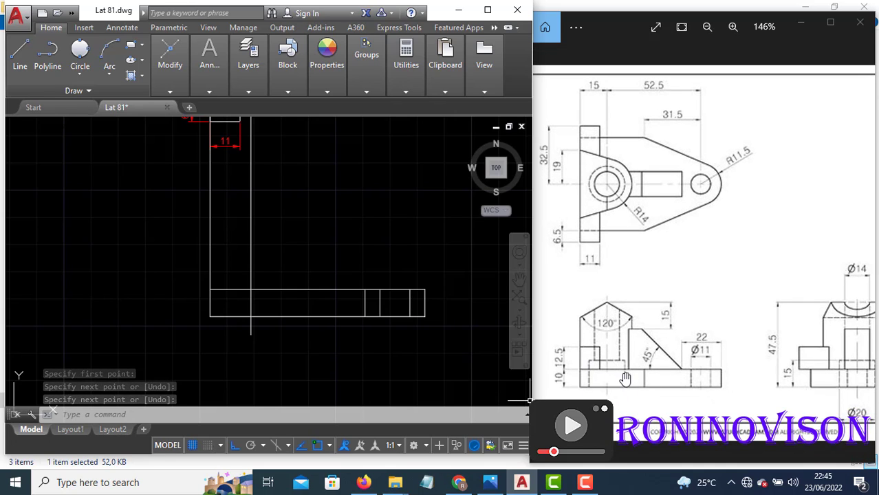
pyautogui.moveTo(624, 380); pyautogui.dragTo(599, 376)
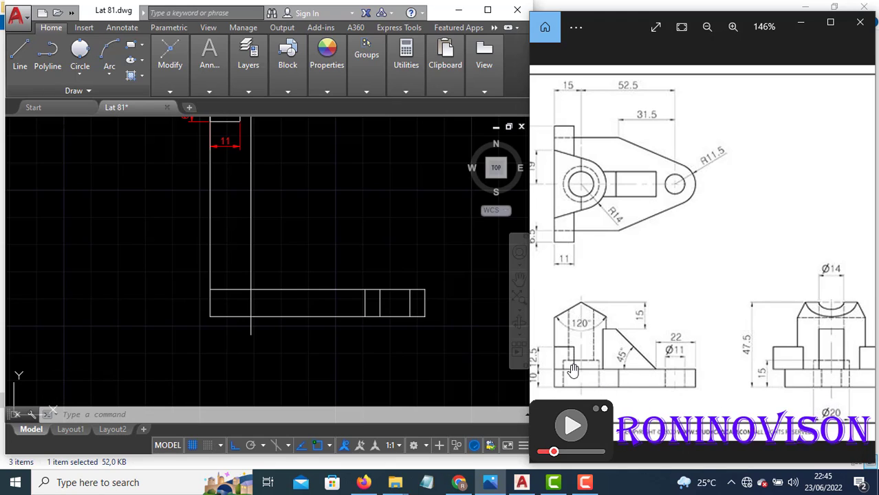
pyautogui.moveTo(572, 370); pyautogui.dragTo(596, 371)
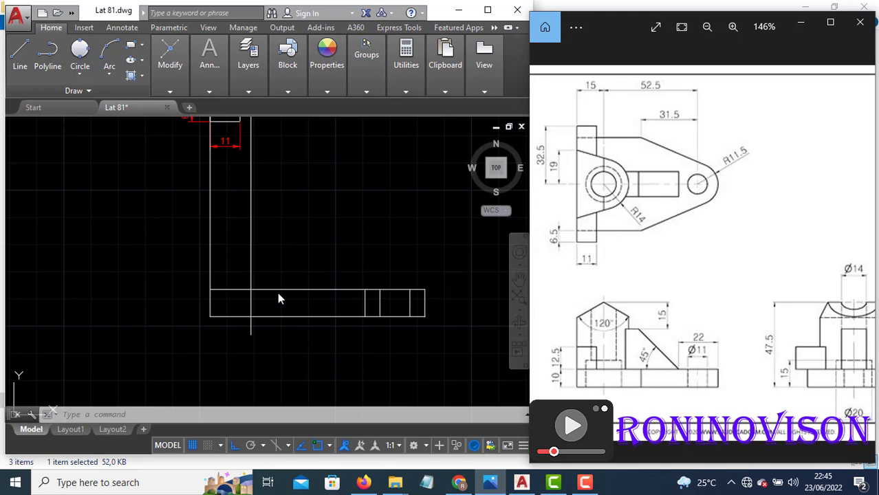
# - Examine the front and side views in the reference drawing for the dimensions of the large hole's counterbore
pyautogui.scroll(-5, 278, 296)
pyautogui.scroll(4, 615, 324)
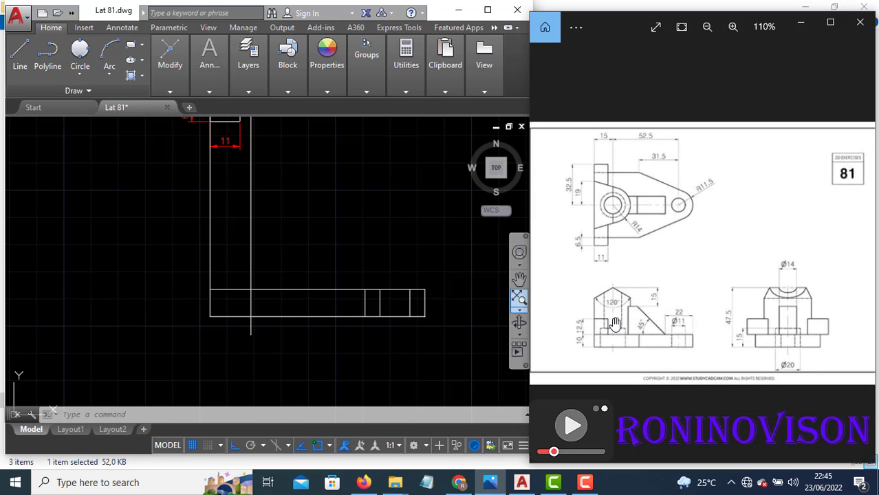
pyautogui.scroll(1, 632, 341)
pyautogui.scroll(-4, 633, 344)
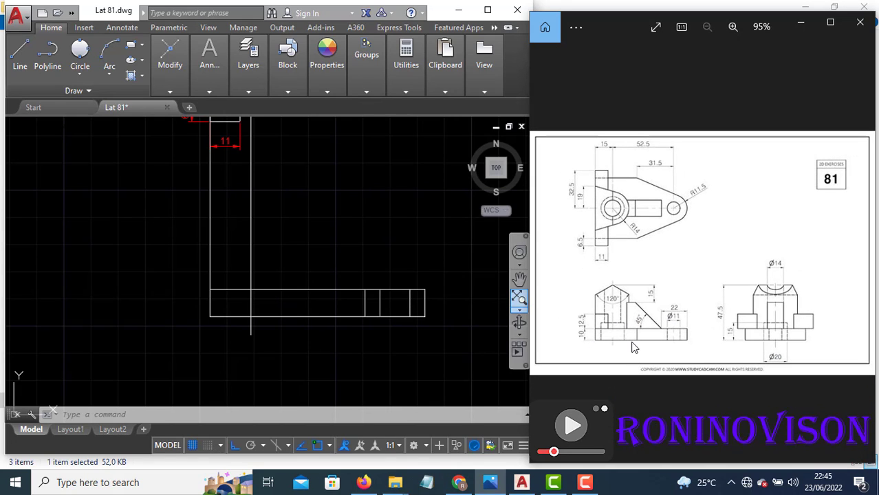
pyautogui.scroll(4, 632, 344)
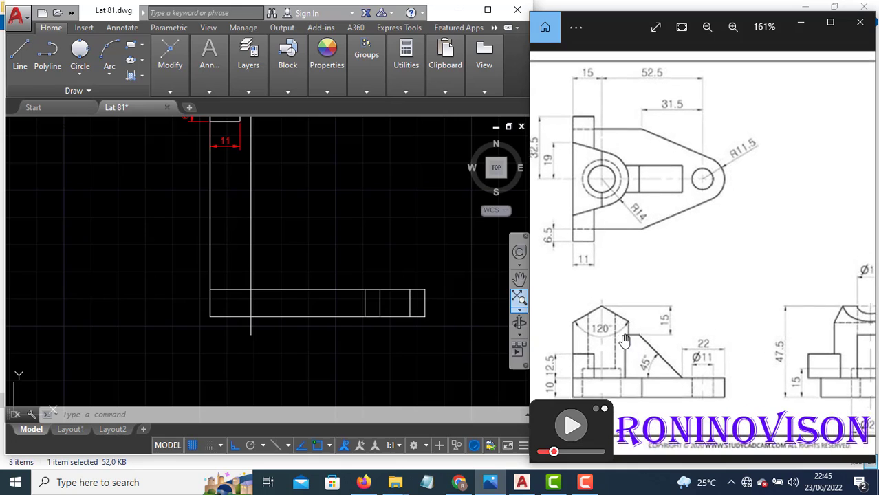
pyautogui.click(280, 380)
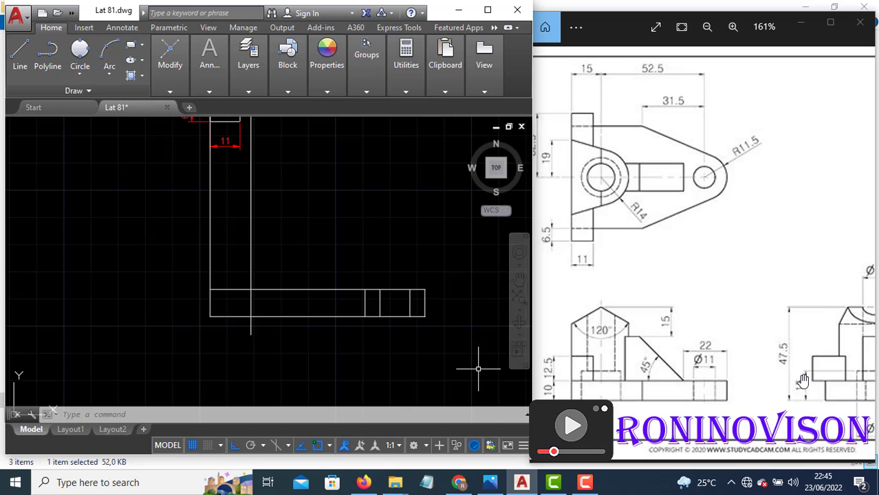
pyautogui.moveTo(780, 378); pyautogui.dragTo(719, 367)
pyautogui.scroll(-1, 788, 361)
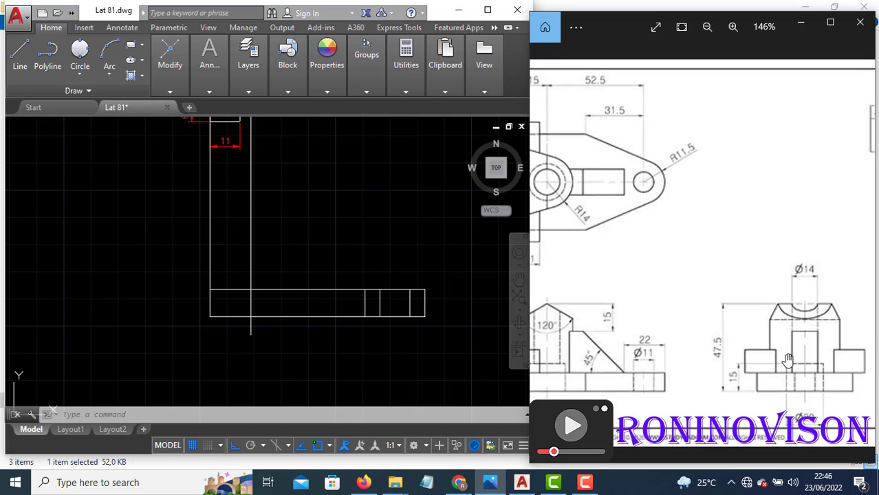
pyautogui.scroll(-1, 735, 380)
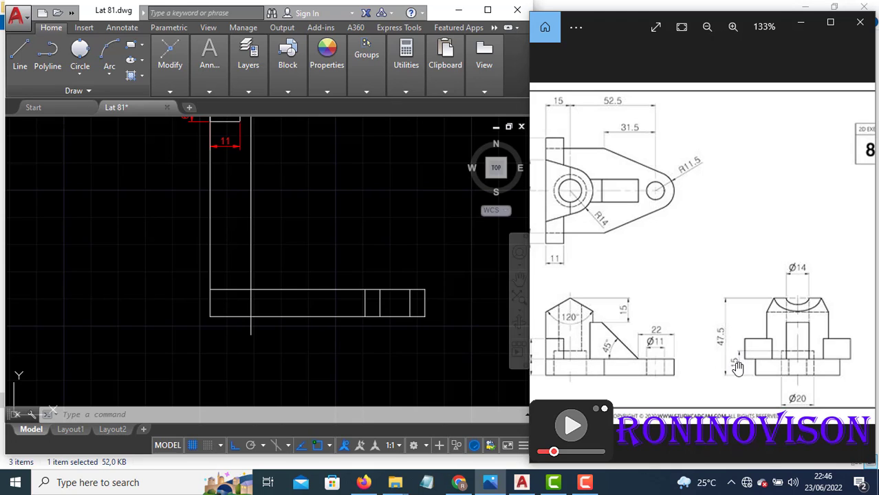
pyautogui.scroll(1, 546, 367)
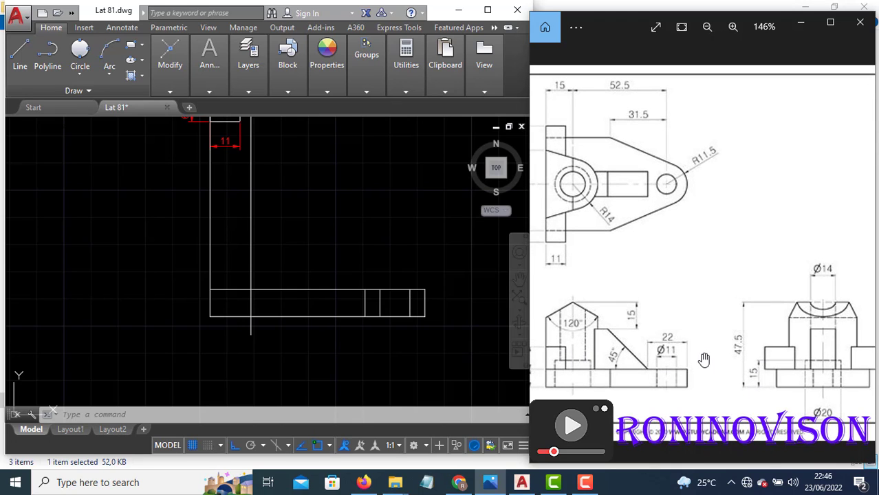
pyautogui.moveTo(630, 358); pyautogui.dragTo(668, 357)
pyautogui.click(412, 348)
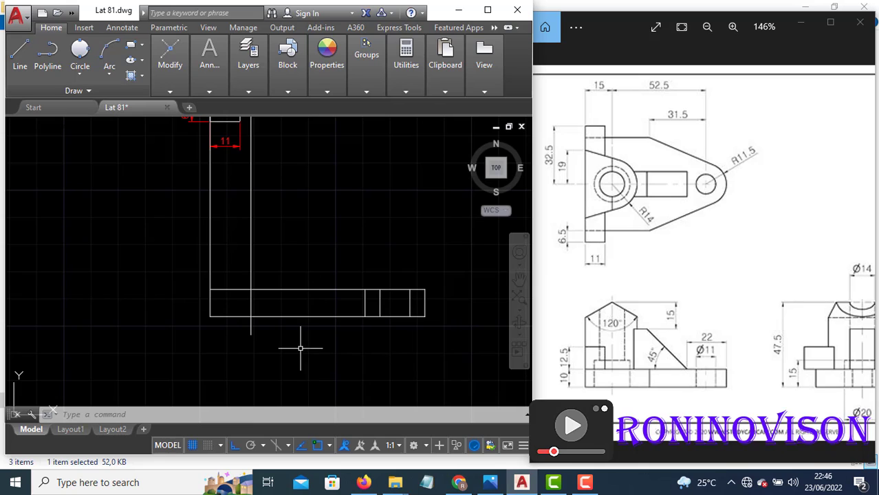
# - Draw half the counterbore from the centre line at the base plate's bottom edge: 15 mm up, 10 mm right, and down to the bottom edge
pyautogui.press('Escape')
pyautogui.press('l')
pyautogui.press('Return')
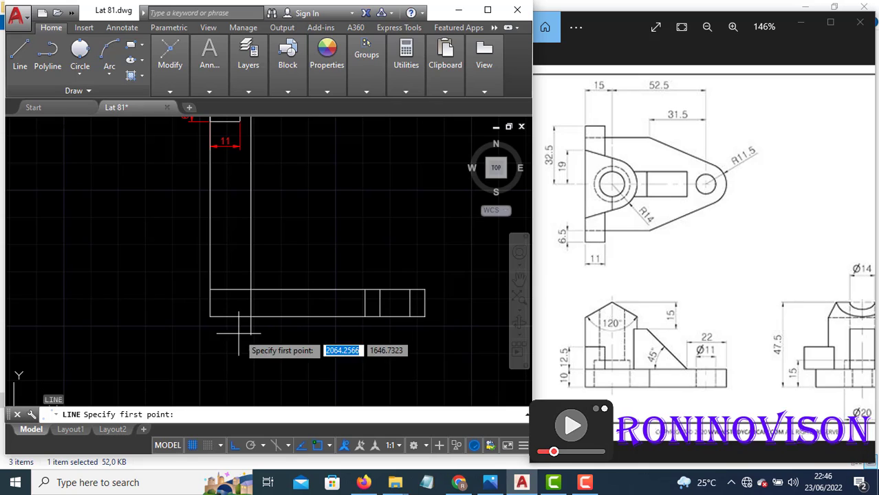
pyautogui.click(251, 317)
pyautogui.write('1')
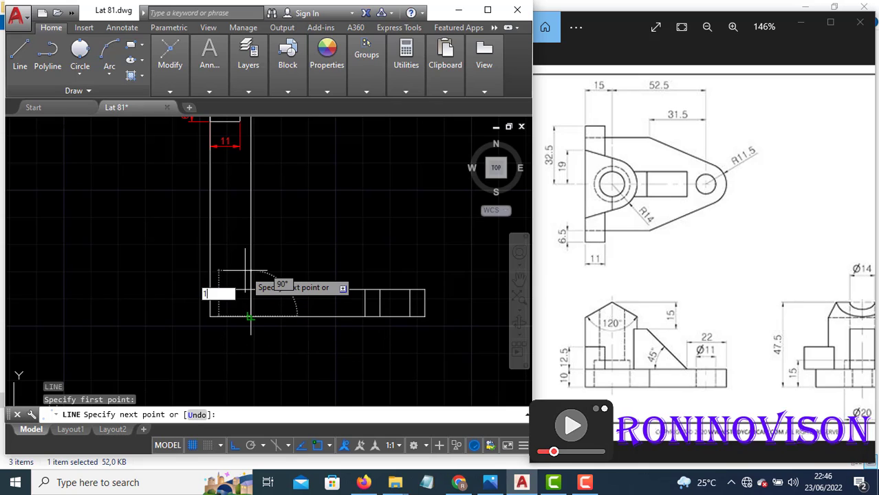
pyautogui.write('5')
pyautogui.press('Return')
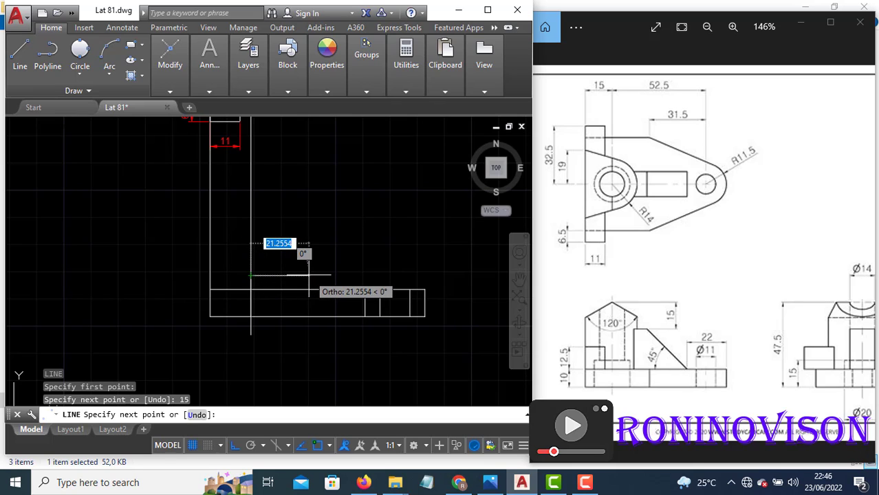
pyautogui.write('10')
pyautogui.press('Return')
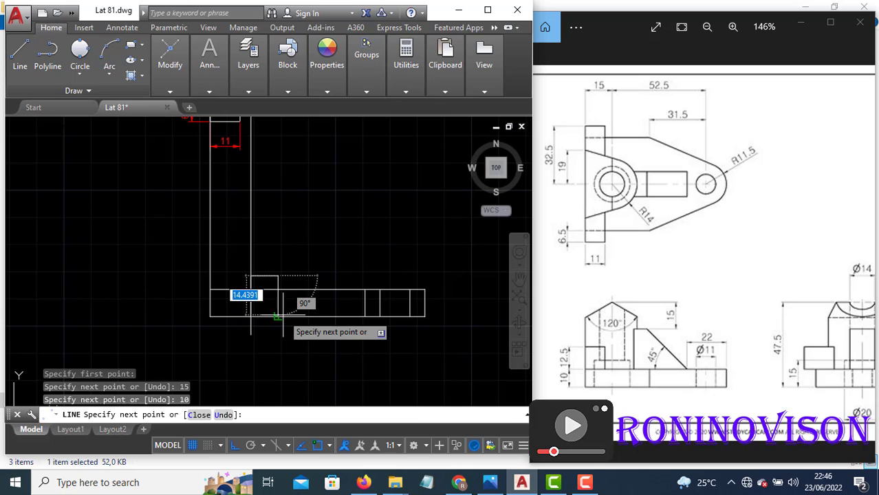
pyautogui.press('Return')
# - Mirror the counterbore's top and side lines across the large hole's vertical centre line, keeping the originals
pyautogui.click(283, 282)
pyautogui.click(267, 266)
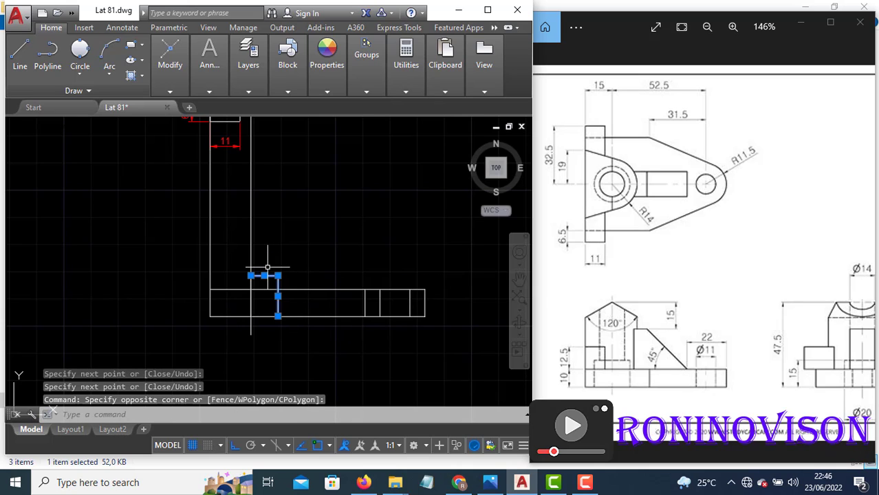
pyautogui.write('mi')
pyautogui.press('Return')
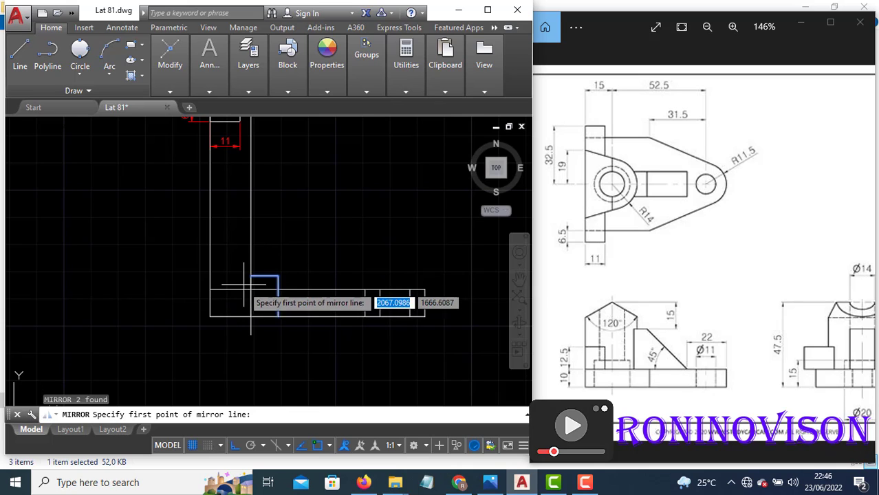
pyautogui.click(251, 300)
pyautogui.click(254, 313)
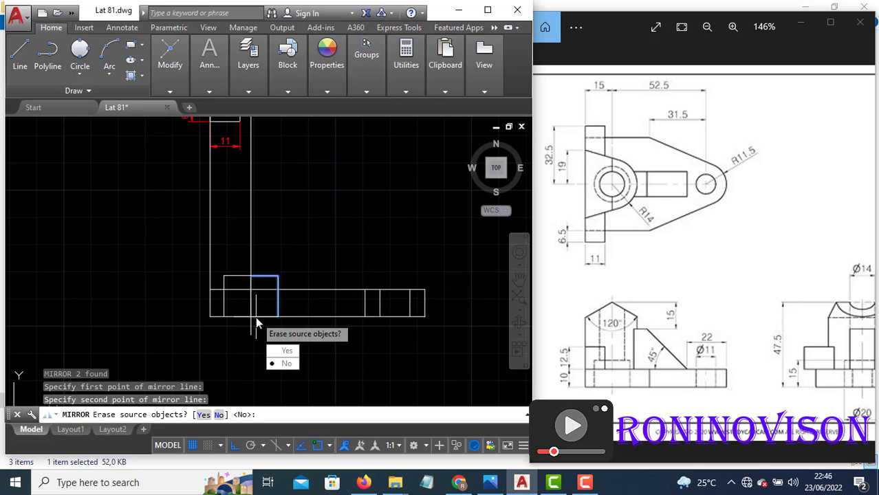
pyautogui.write('n')
pyautogui.press('Return')
# - Erase the 15 mm construction line that overlaps the vertical centre line inside the counterbore
pyautogui.click(256, 309)
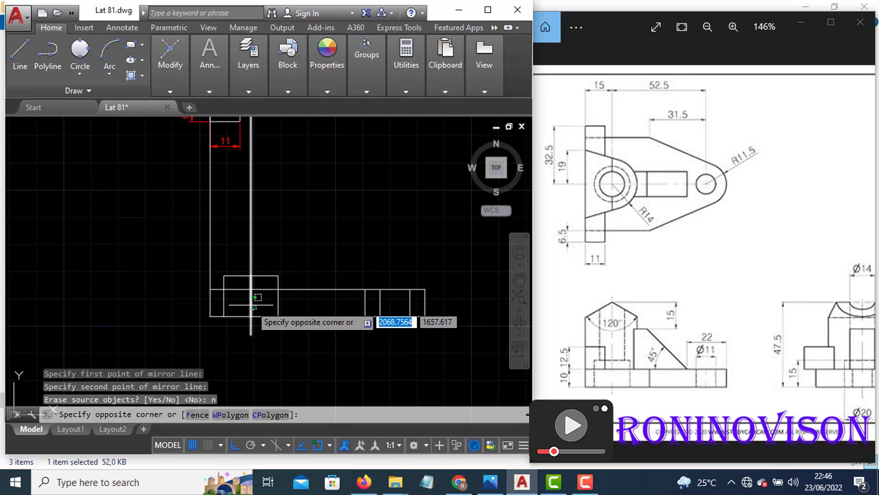
pyautogui.click(252, 308)
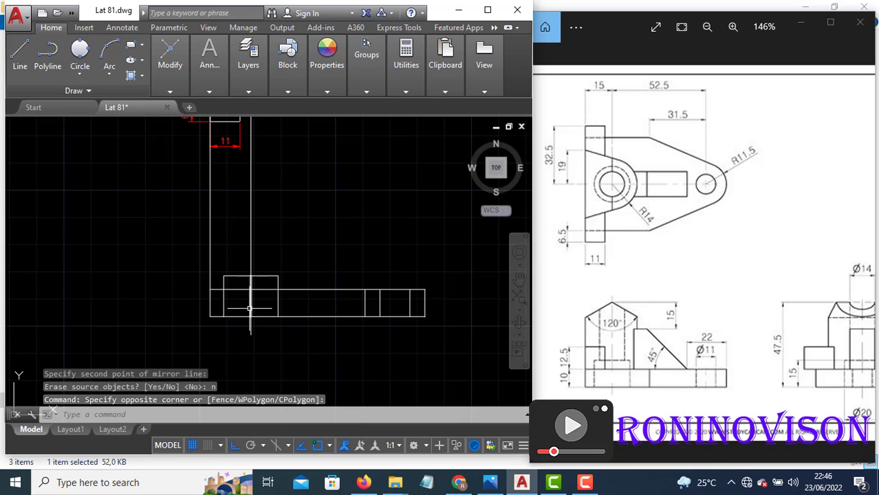
pyautogui.press('Return')
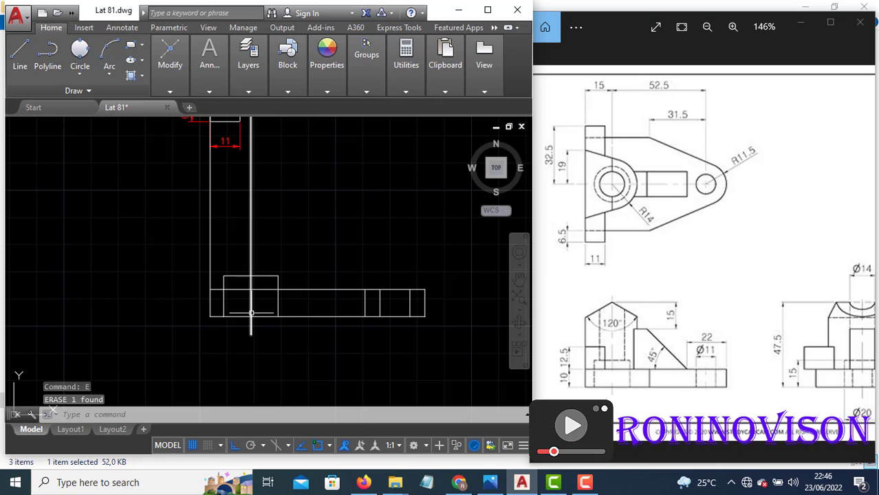
pyautogui.click(251, 313)
pyautogui.press('Escape')
pyautogui.press('Escape')
pyautogui.press('Escape')
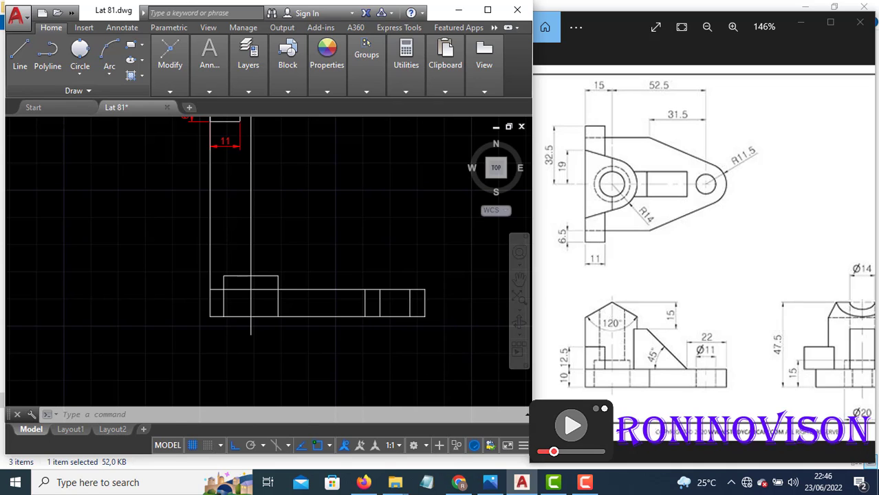
# - Draw a vertical projection line from the large hole's right quadrant in the top view down to the counterbore's top edge
pyautogui.scroll(-2, 444, 333)
pyautogui.moveTo(409, 240); pyautogui.dragTo(365, 266, button='middle')
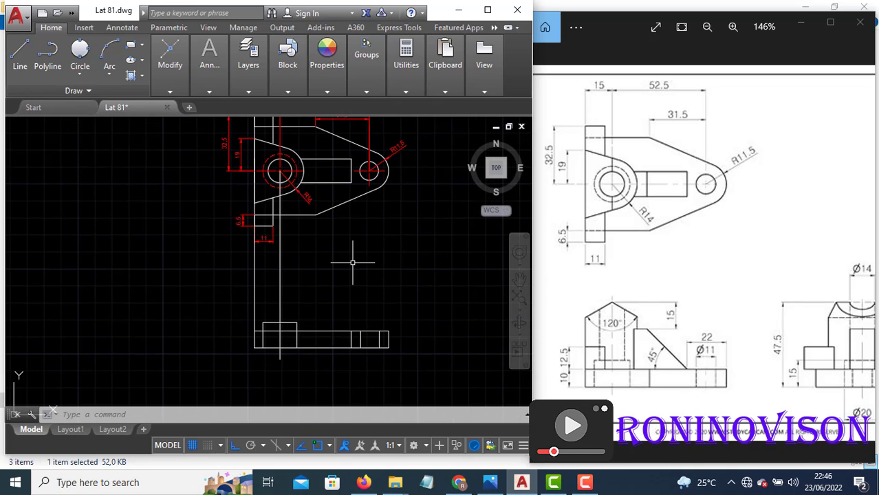
pyautogui.write('l')
pyautogui.press('Return')
pyautogui.click(279, 170)
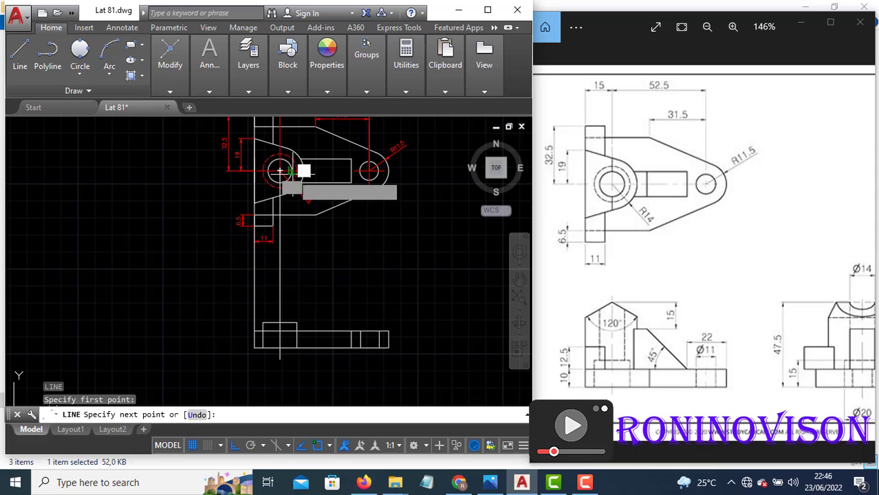
pyautogui.click(289, 322)
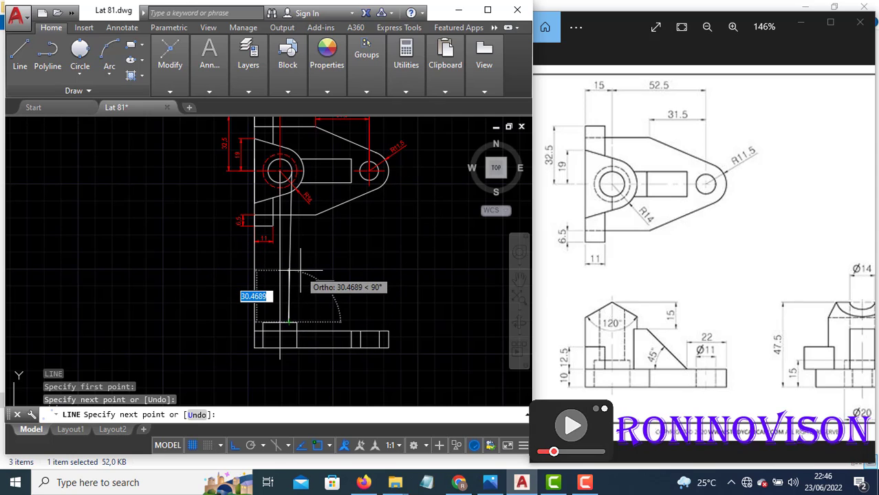
pyautogui.hotkey('ctrl', 'z')
pyautogui.scroll(2, 298, 329)
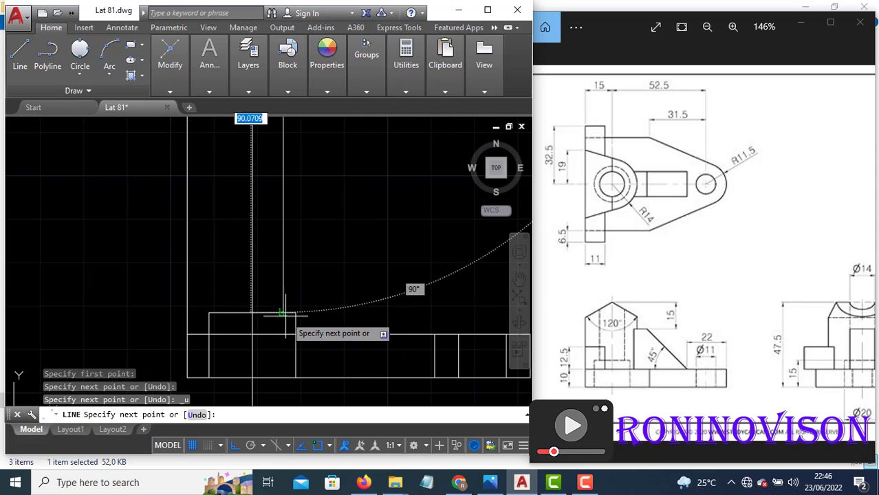
pyautogui.scroll(-3, 279, 330)
pyautogui.press('Escape')
# - Copy the large hole's right projection line to the hole's left quadrant
pyautogui.click(286, 364)
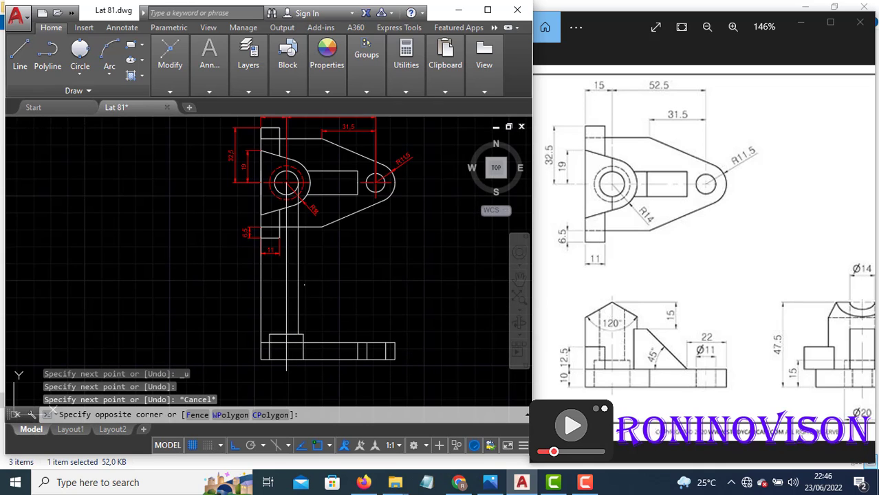
pyautogui.click(296, 276)
pyautogui.write('co')
pyautogui.press('Return')
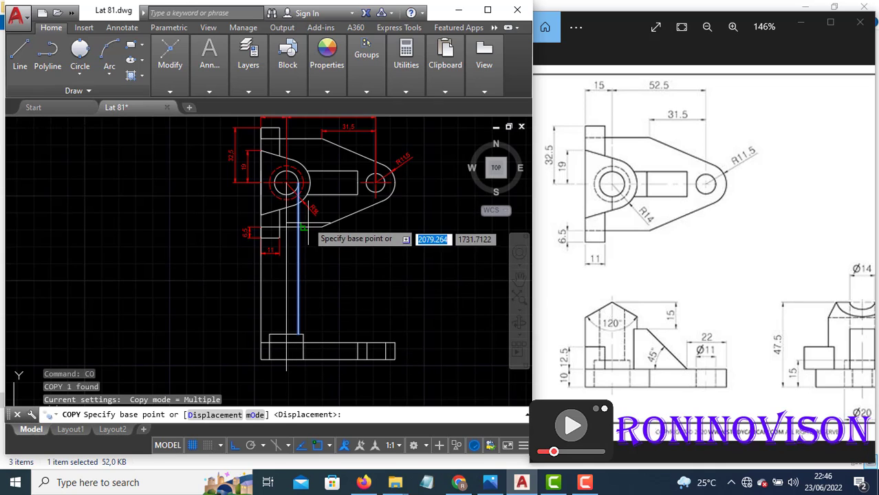
pyautogui.scroll(2, 292, 189)
pyautogui.click(285, 175)
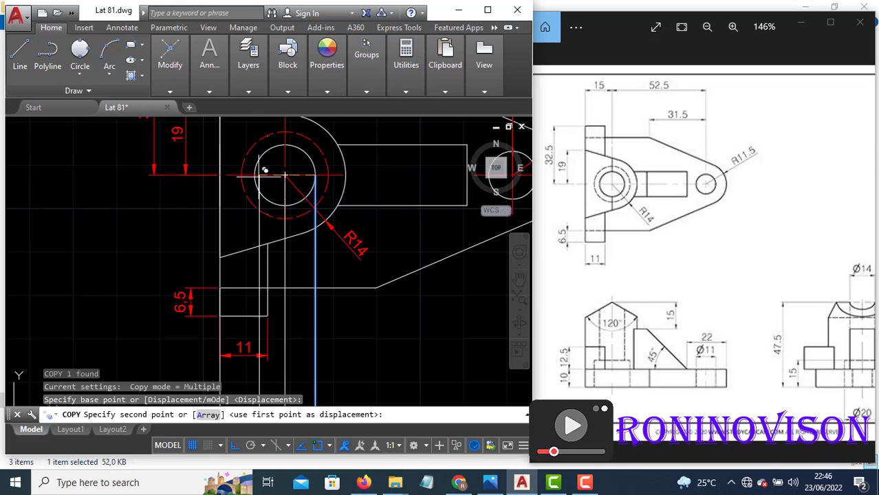
pyautogui.click(256, 166)
pyautogui.press('Escape')
pyautogui.scroll(-4, 301, 192)
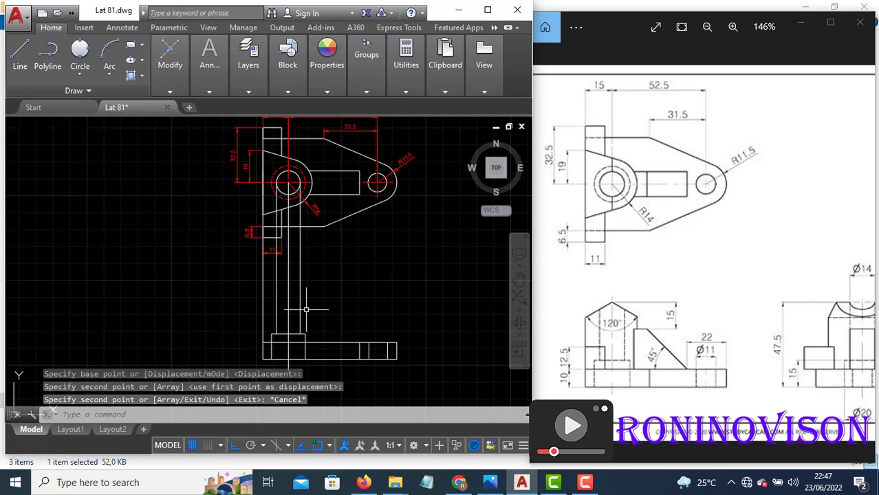
# - Draw a 12.5 mm vertical line upward from the base plate's top left corner for the rear block's outer edge
pyautogui.scroll(-2, 298, 304)
pyautogui.scroll(5, 288, 313)
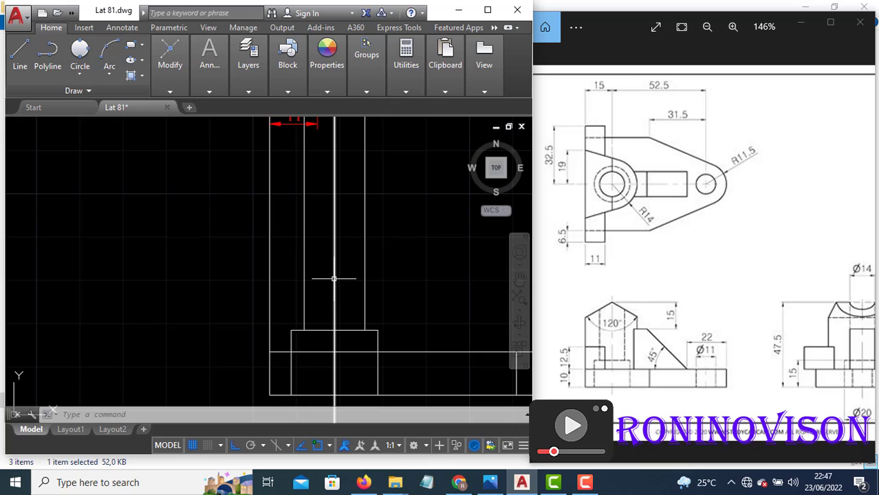
pyautogui.write('l')
pyautogui.press('Return')
pyautogui.click(269, 352)
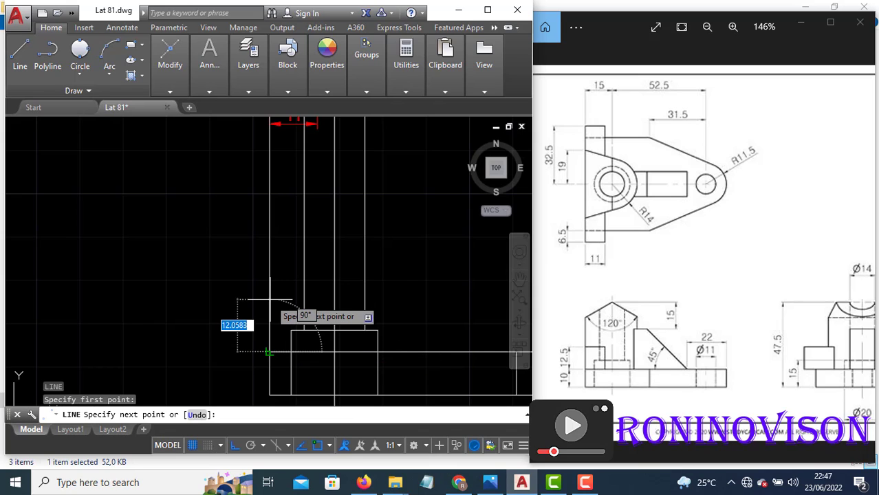
pyautogui.write('12.5')
pyautogui.press('Return')
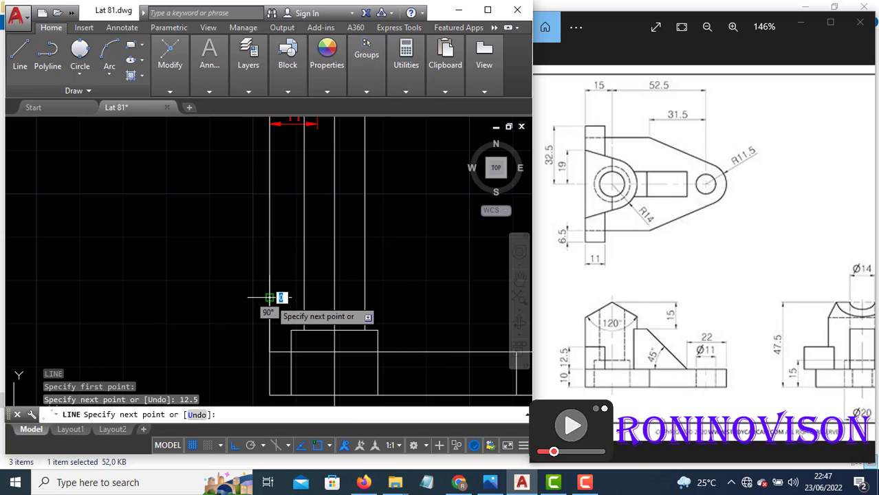
# - Continue the rear block's outline 11 mm to the right and straight down to the counterbore's top edge
pyautogui.scroll(-2, 261, 297)
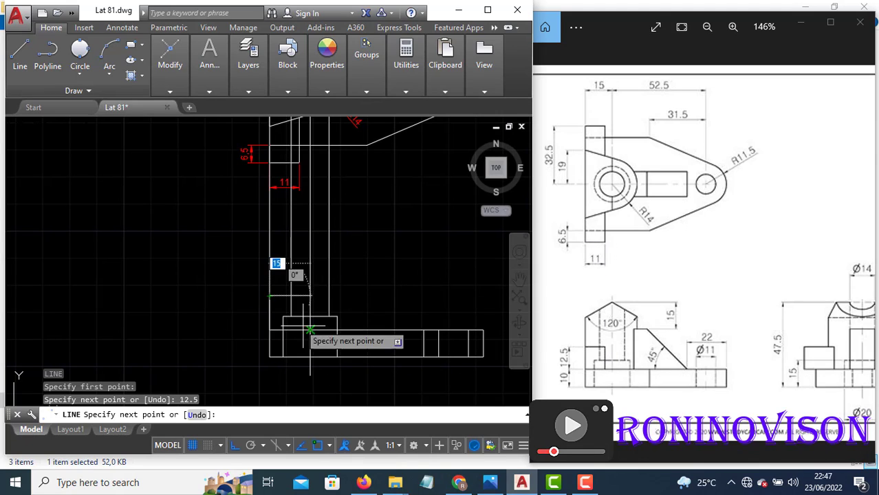
pyautogui.write('1')
pyautogui.press('Return')
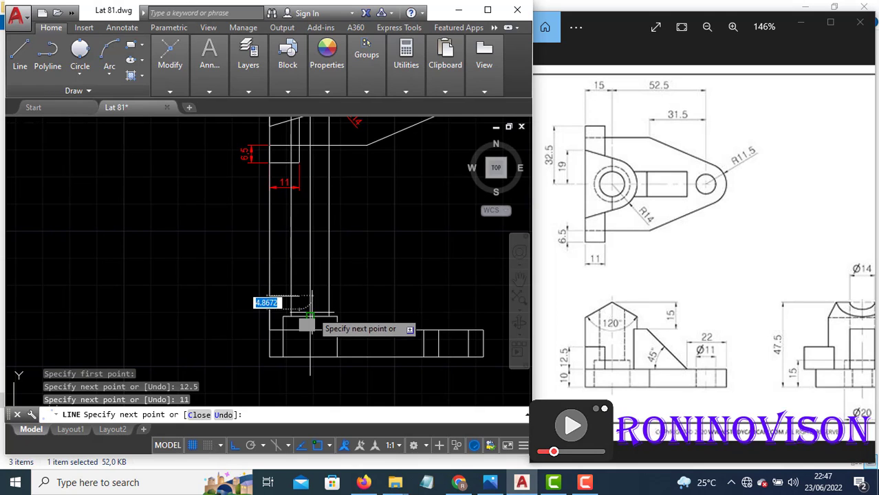
pyautogui.scroll(2, 303, 331)
pyautogui.scroll(1, 292, 303)
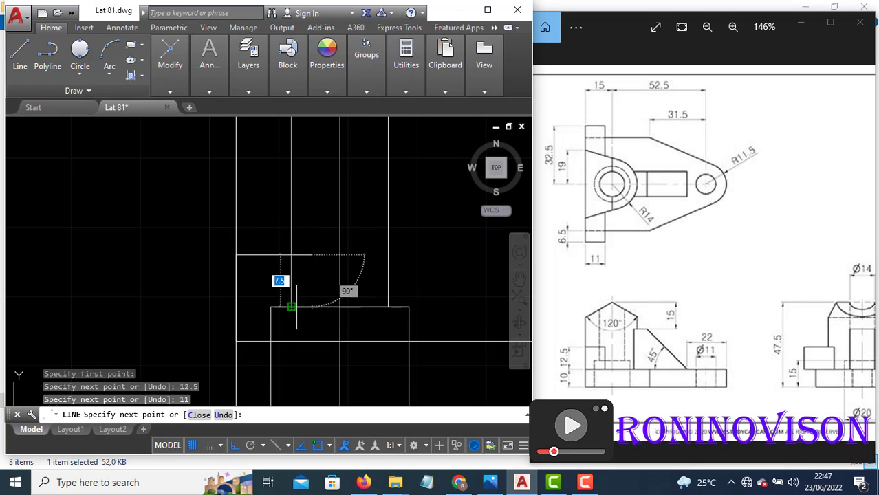
pyautogui.hotkey('ctrl', 'z')
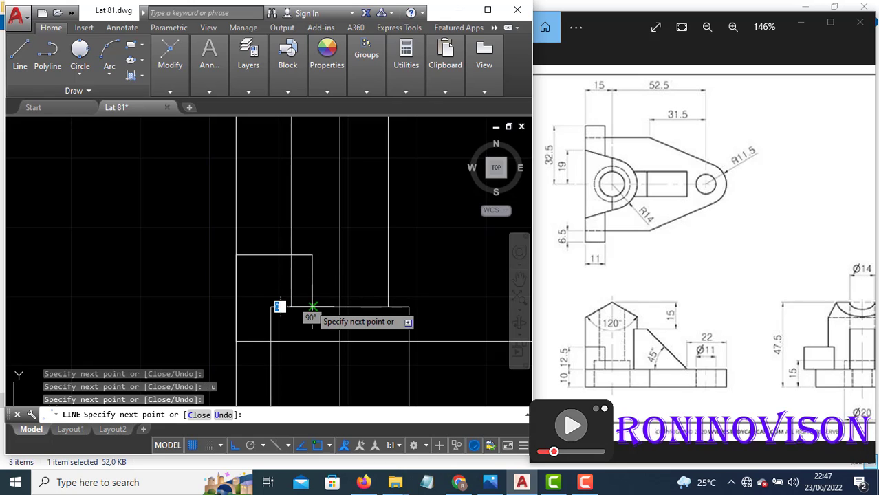
pyautogui.press('Return')
pyautogui.scroll(-2, 288, 309)
pyautogui.scroll(-1, 290, 325)
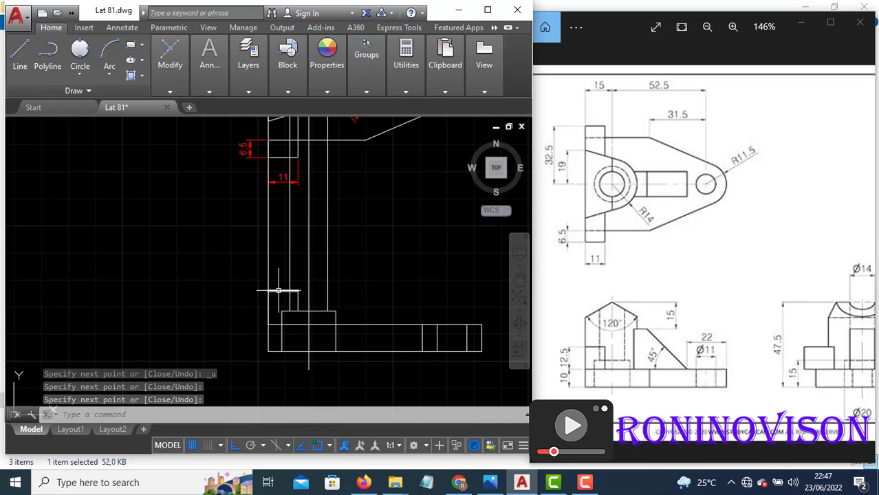
# - Draw a horizontal cutting line across the vertical projection lines between the top view and the front view
pyautogui.press('l')
pyautogui.press('Return')
pyautogui.click(252, 224)
pyautogui.click(404, 224)
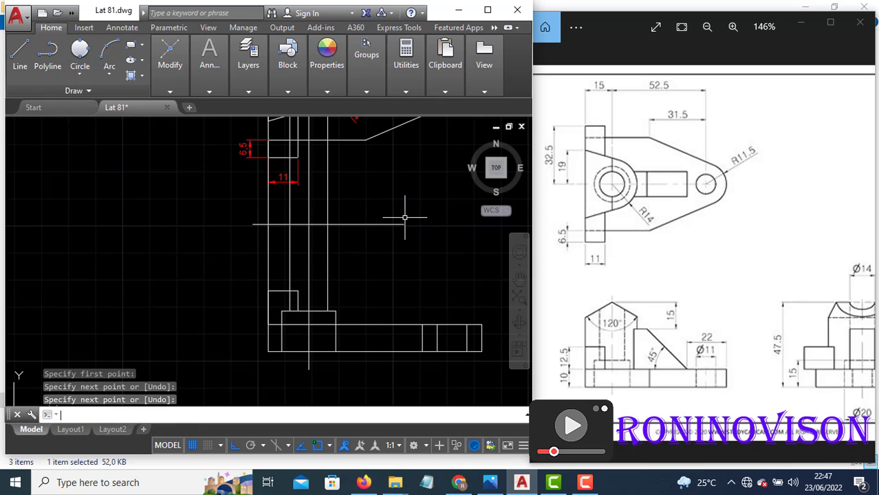
pyautogui.press('Return')
# - Trim the projection lines between the horizontal cutting line and the top view's lower edge
pyautogui.write('tr')
pyautogui.press('Return')
pyautogui.press('Return')
pyautogui.click(374, 202)
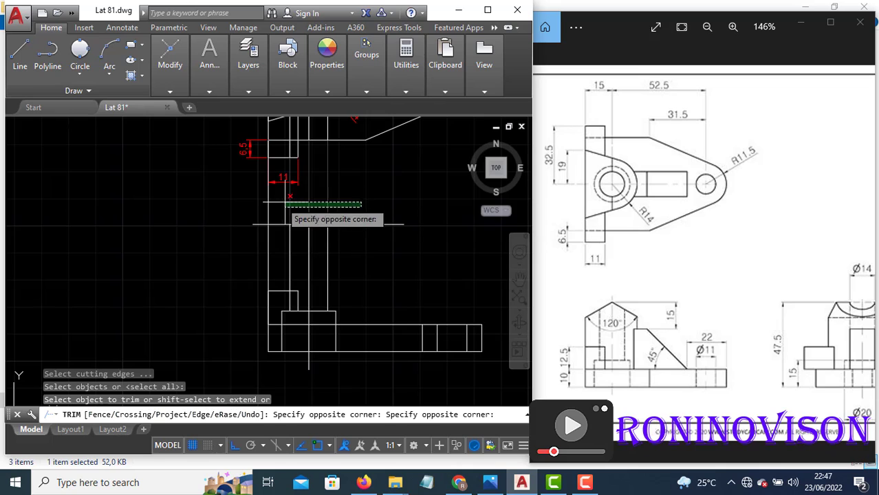
pyautogui.click(269, 203)
pyautogui.press('Escape')
# - Erase the three leftover projection line pieces running down from the large hole in the top view
pyautogui.scroll(-2, 321, 257)
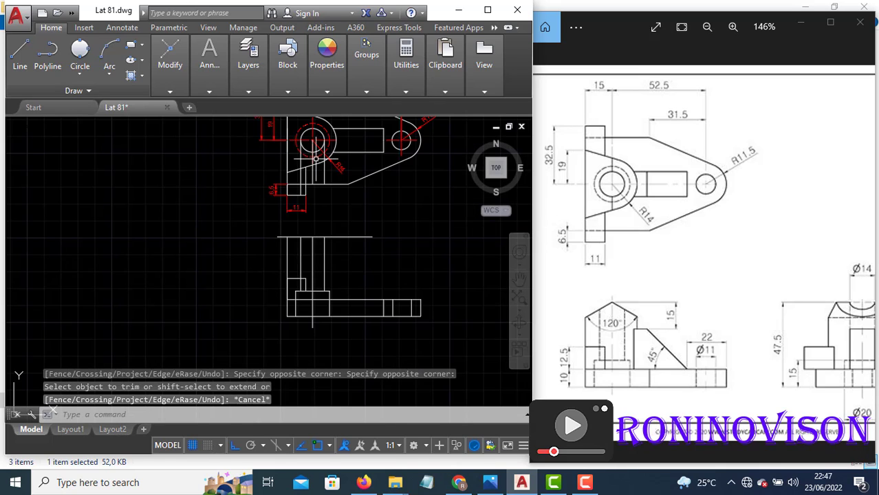
pyautogui.scroll(2, 317, 160)
pyautogui.click(335, 185)
pyautogui.click(302, 163)
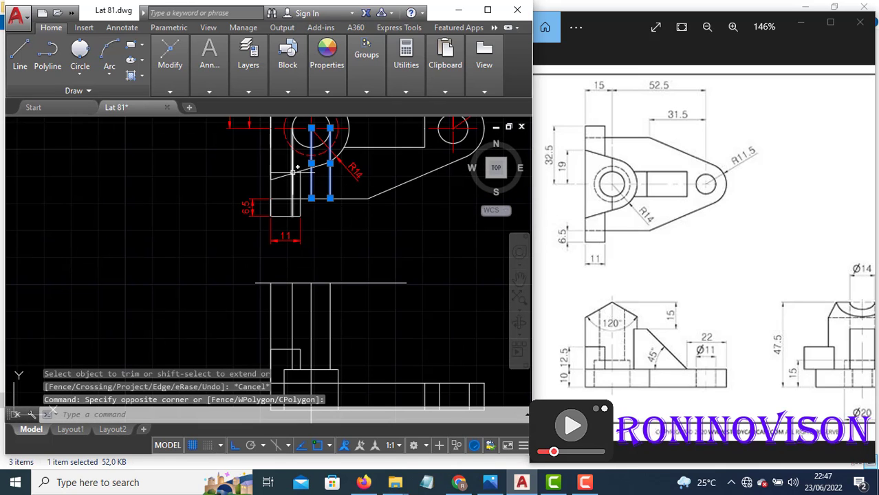
pyautogui.click(297, 158)
pyautogui.click(297, 158)
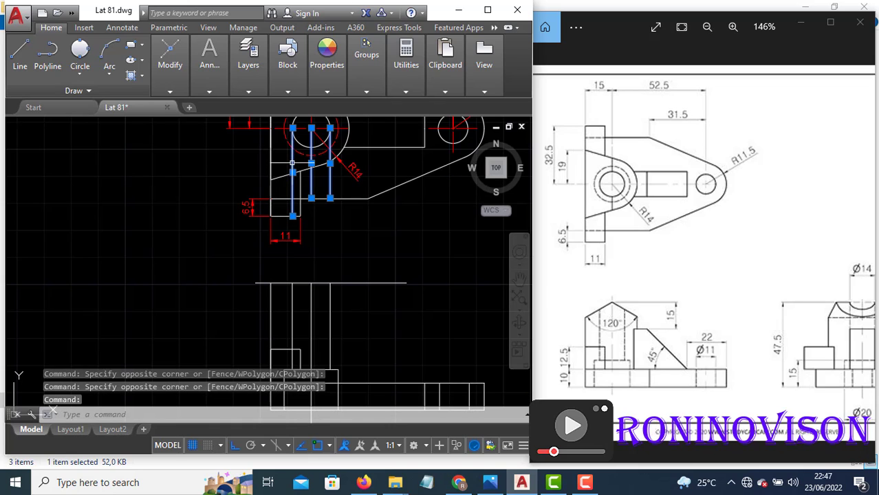
pyautogui.write('e')
pyautogui.press('Return')
# - Draw a 47.5 mm vertical line up from the base plate's bottom left corner, continued horizontally past the hole's right projection line
pyautogui.scroll(-2, 229, 193)
pyautogui.scroll(4, 269, 260)
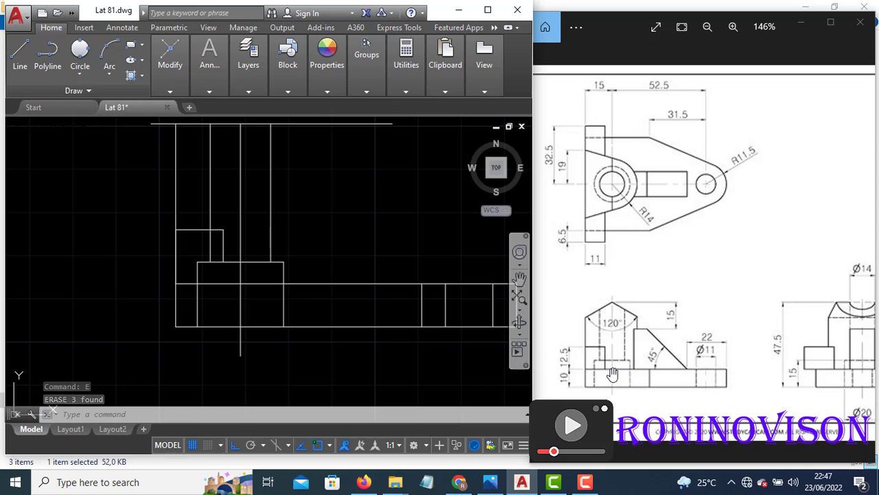
pyautogui.scroll(-1, 700, 365)
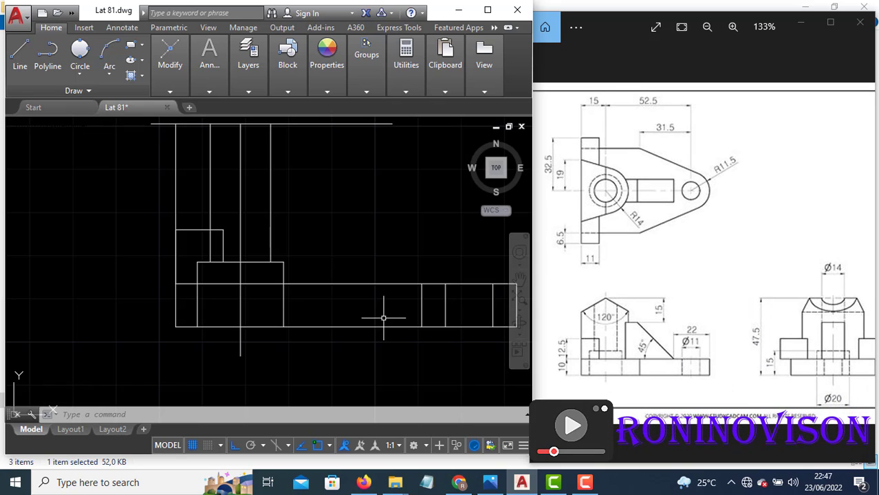
pyautogui.scroll(-1, 412, 324)
pyautogui.scroll(1, 256, 308)
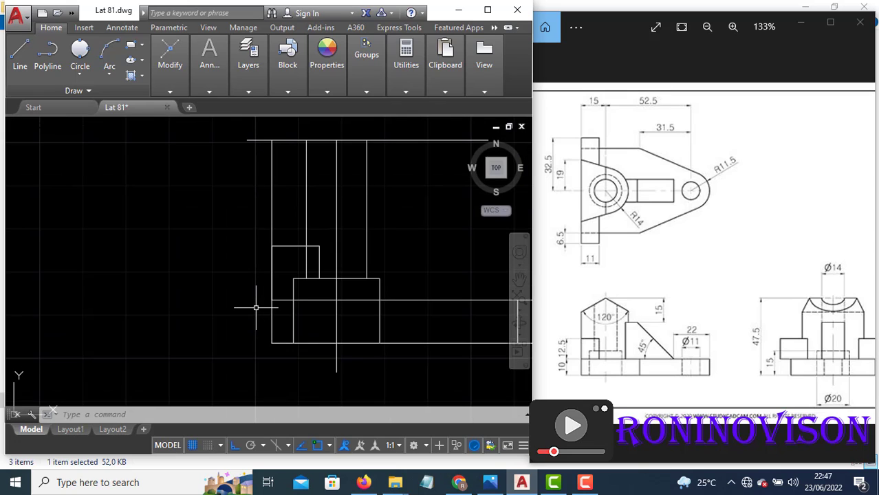
pyautogui.press('l')
pyautogui.press('Return')
pyautogui.click(271, 342)
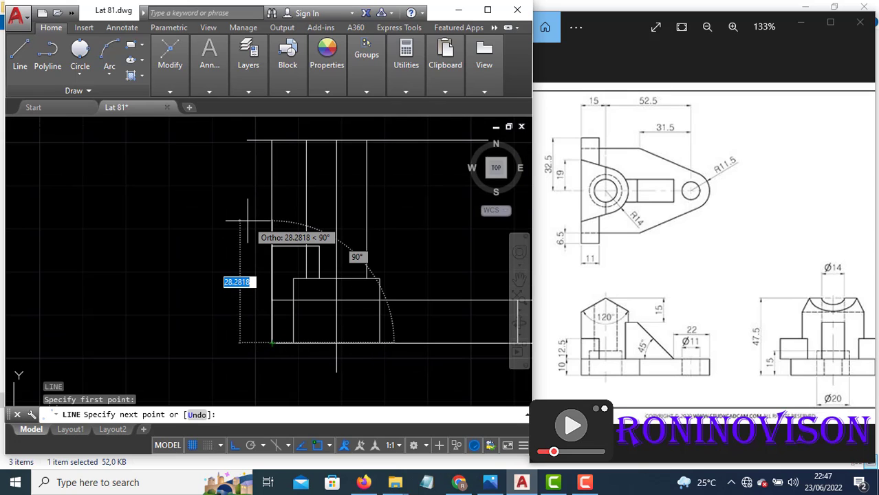
pyautogui.write('47.')
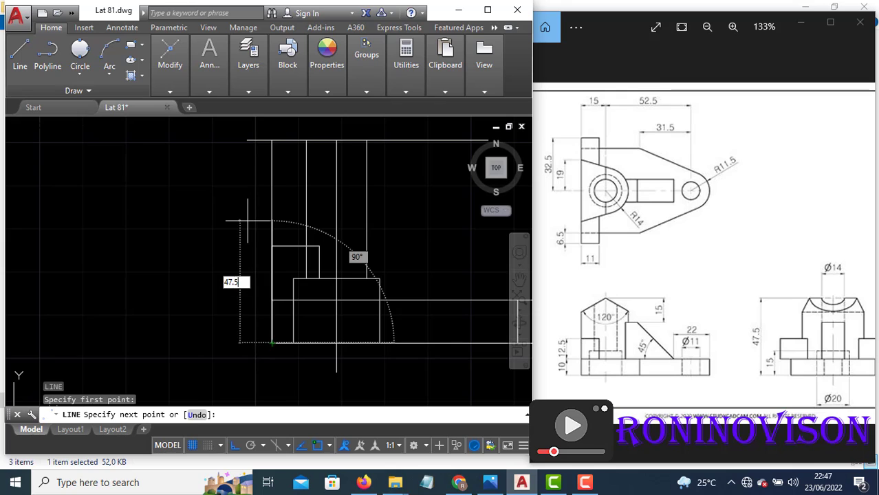
pyautogui.write('5')
pyautogui.press('Return')
pyautogui.scroll(-2, 261, 199)
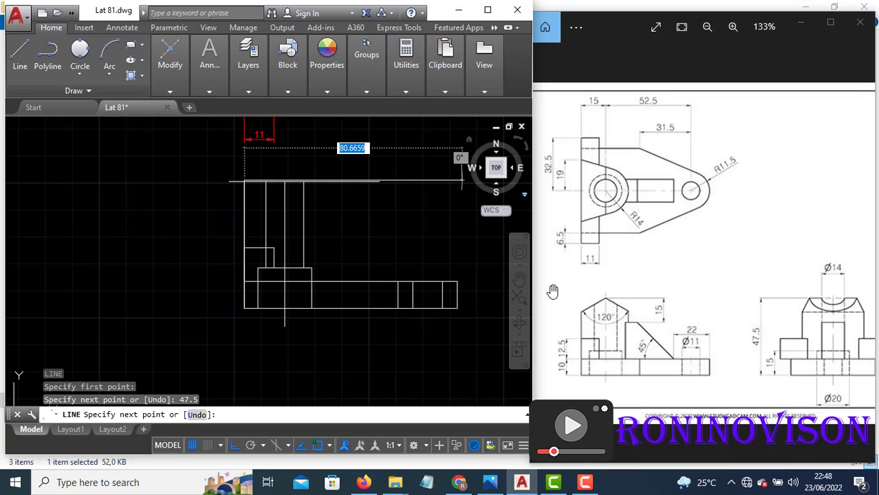
pyautogui.scroll(4, 311, 196)
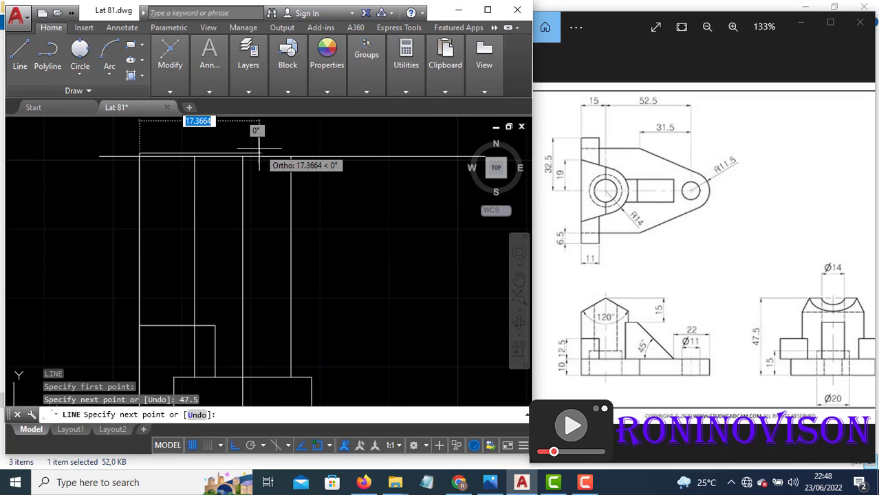
pyautogui.click(329, 154)
pyautogui.press('Escape')
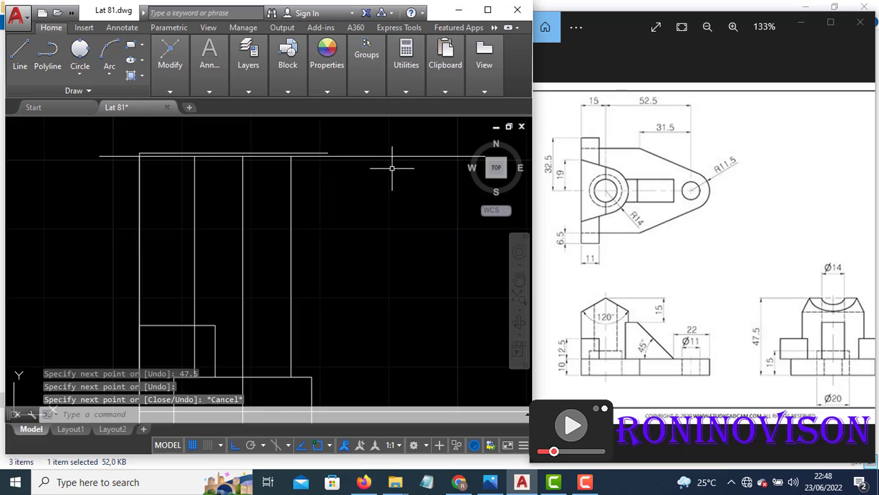
# - Erase the horizontal cutting line just below the new top line of the front view
pyautogui.click(391, 168)
pyautogui.click(368, 138)
pyautogui.write('E')
pyautogui.press('Return')
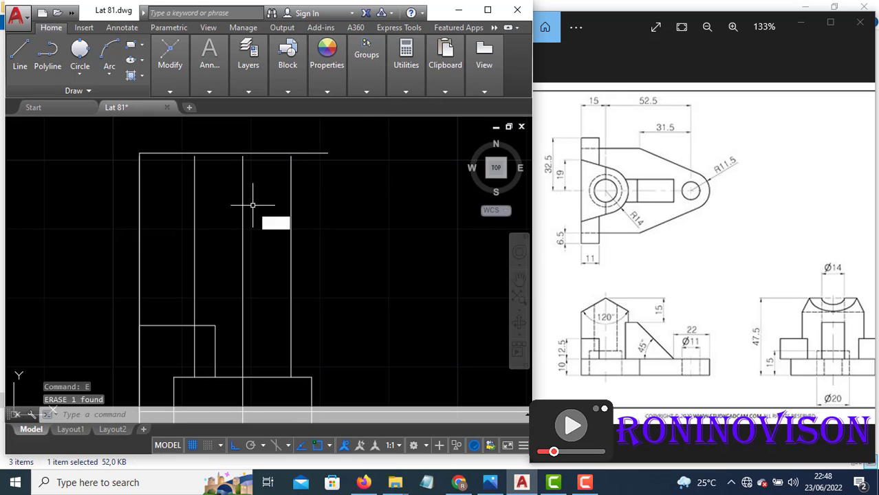
# - Extend the large hole's centre line up to the new horizontal top line
pyautogui.write('ex')
pyautogui.press('Return')
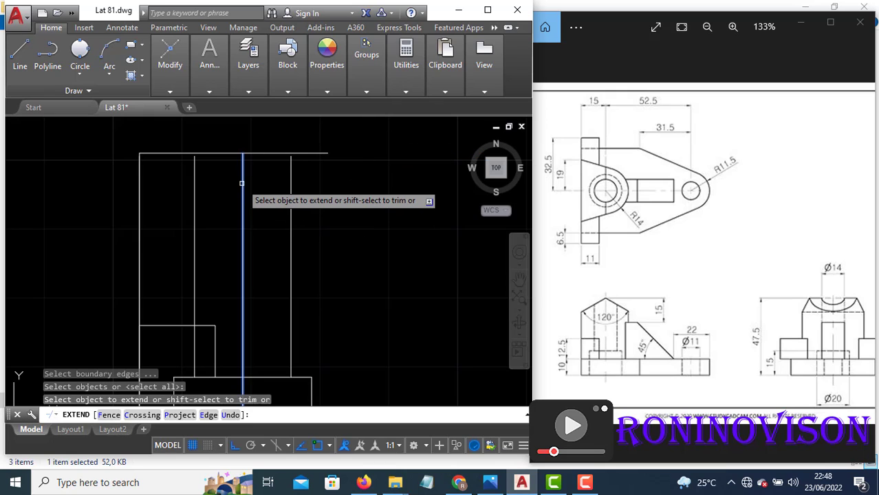
pyautogui.click(241, 183)
pyautogui.press('Escape')
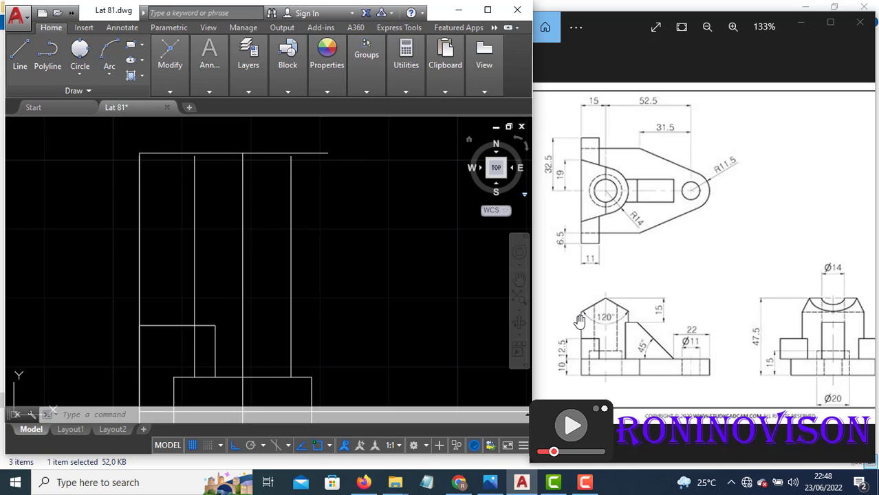
# - Draw a 20 mm sloped line at 210° from the centre line's top end for the left half of the 120° peak
pyautogui.moveTo(711, 309)
pyautogui.mouseDown()
pyautogui.moveTo(660, 310)
pyautogui.moveTo(760, 300)
pyautogui.moveTo(736, 298)
pyautogui.mouseUp()
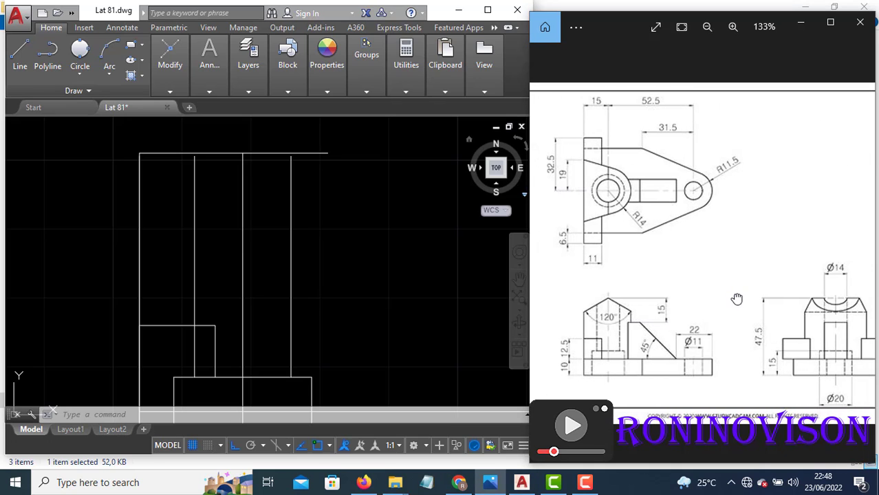
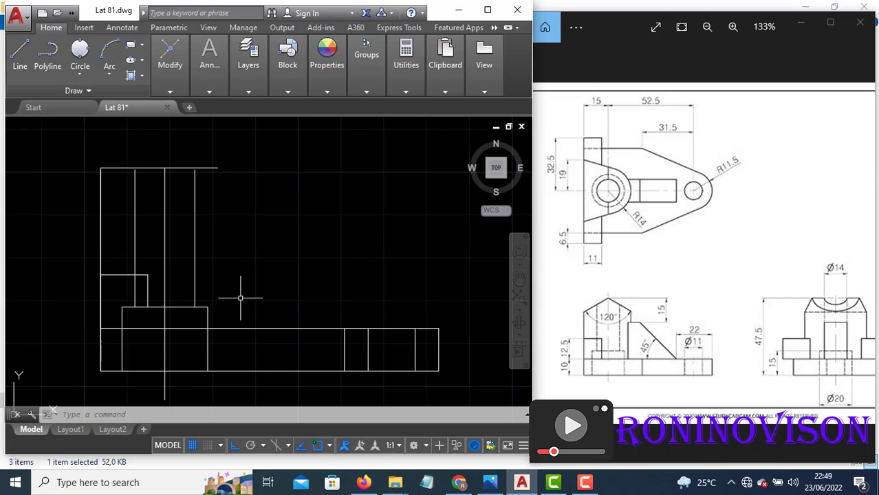
pyautogui.press('Escape')
pyautogui.press('l')
pyautogui.press('Return')
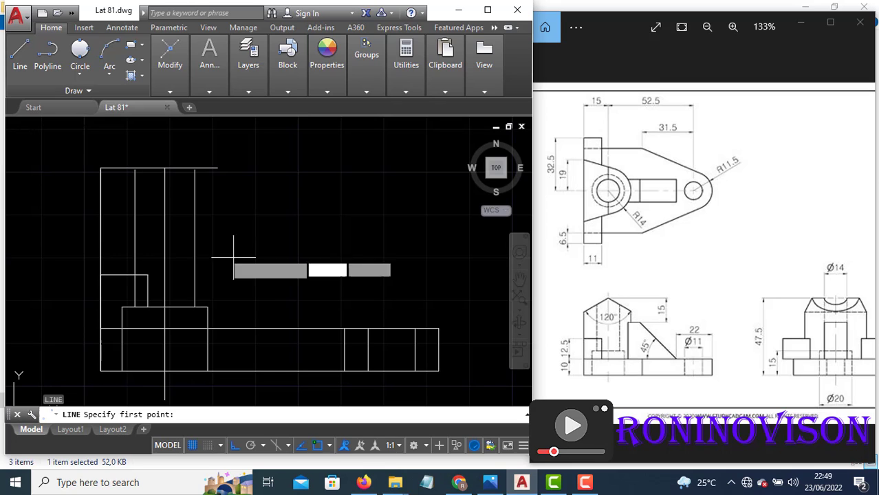
pyautogui.click(165, 168)
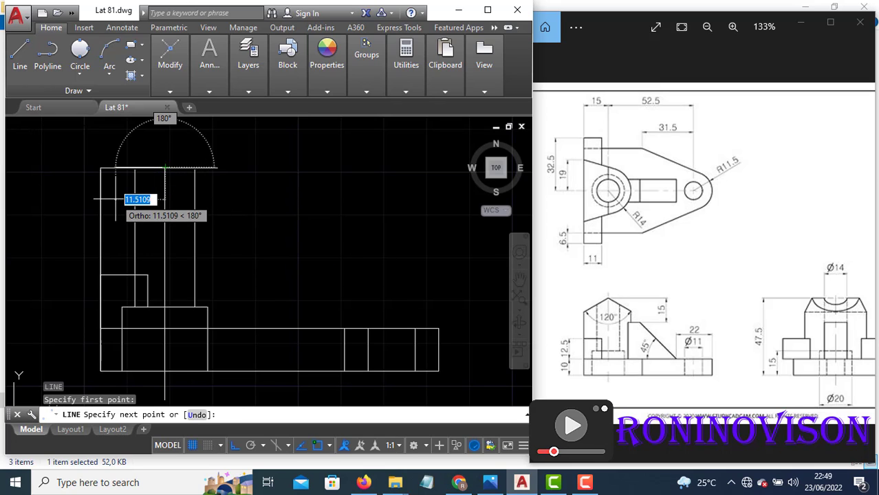
pyautogui.press('F8')
pyautogui.write('2')
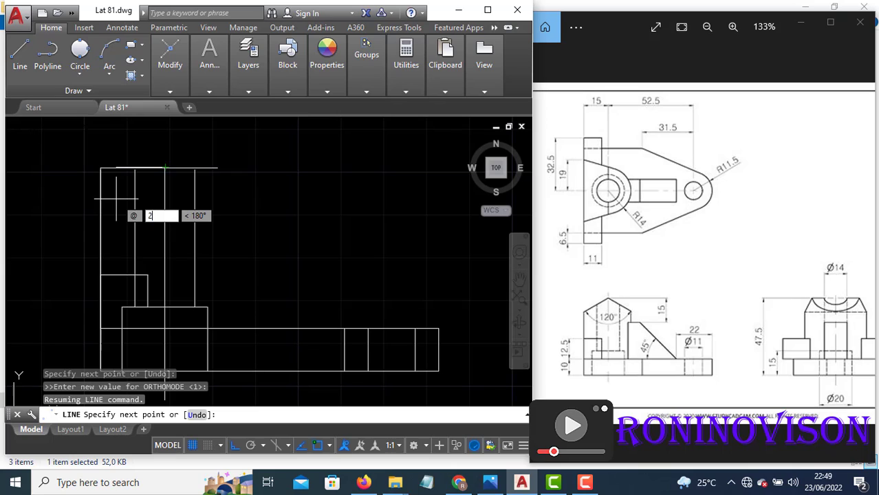
pyautogui.press('BackSpace')
pyautogui.press('BackSpace')
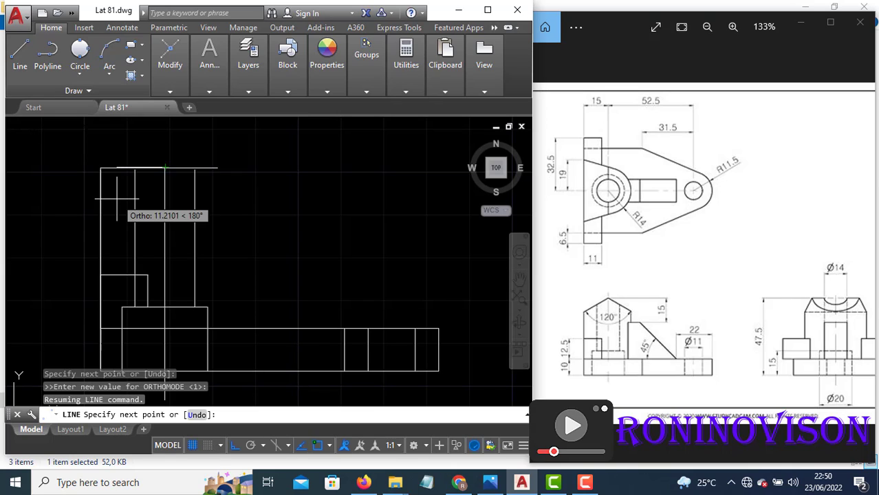
pyautogui.write('20')
pyautogui.press('Tab')
pyautogui.write('2')
pyautogui.press('Return')
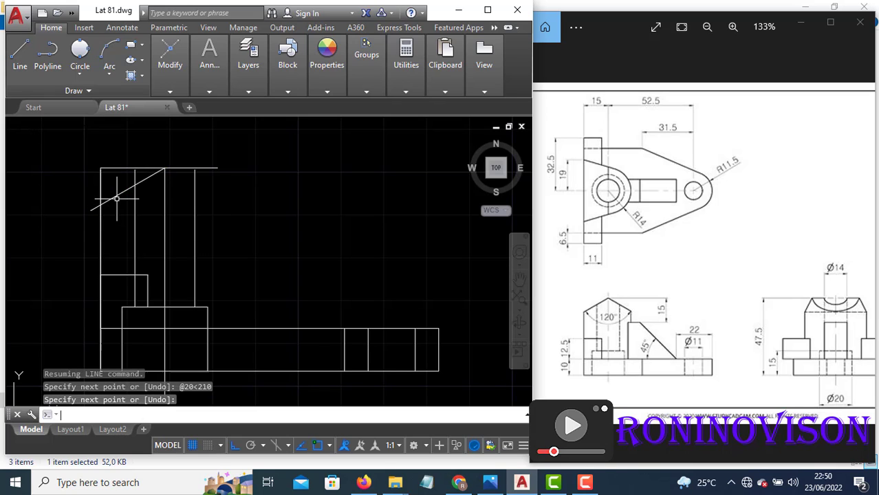
pyautogui.press('Return')
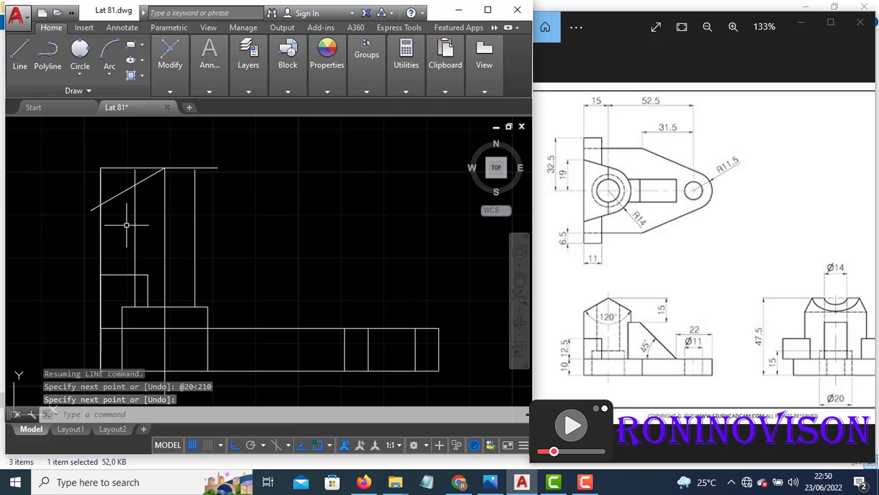
# - Trim the sloped line's overhang past the left outer edge and the two vertical lines above the slope
pyautogui.write('tr')
pyautogui.press('Return')
pyautogui.press('Return')
pyautogui.click(91, 209)
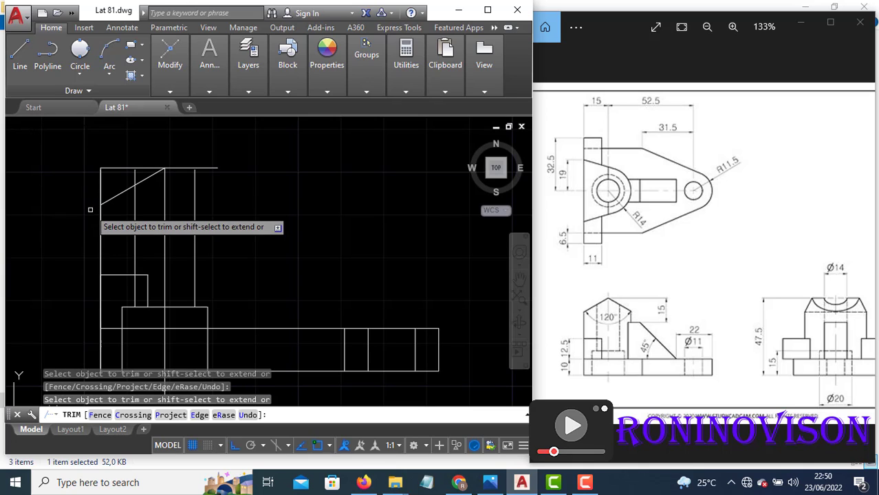
pyautogui.press('Escape')
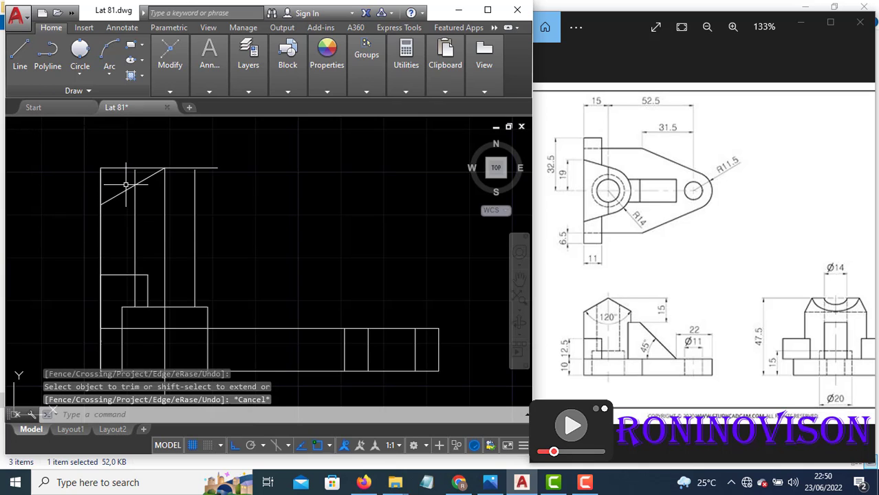
pyautogui.press('Return')
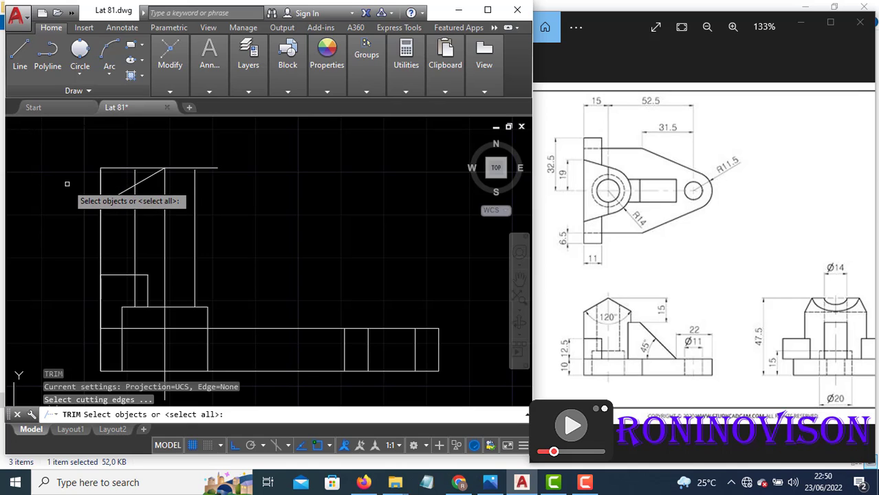
pyautogui.press('Return')
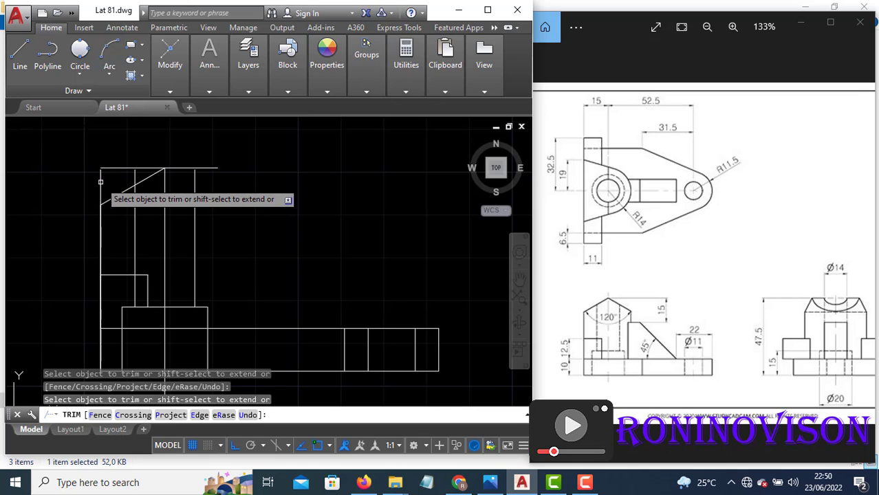
pyautogui.click(100, 180)
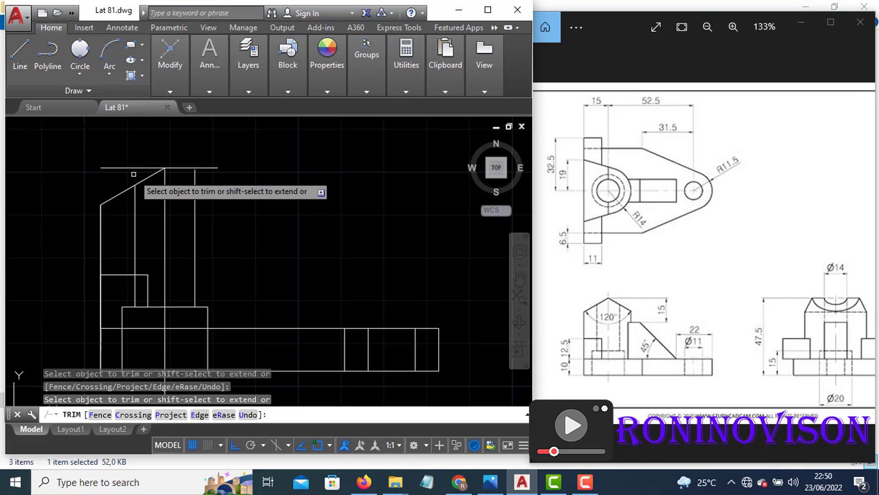
pyautogui.press('Escape')
# - Mirror the sloped peak line about the hole's centre line, keeping the original
pyautogui.click(126, 200)
pyautogui.click(118, 190)
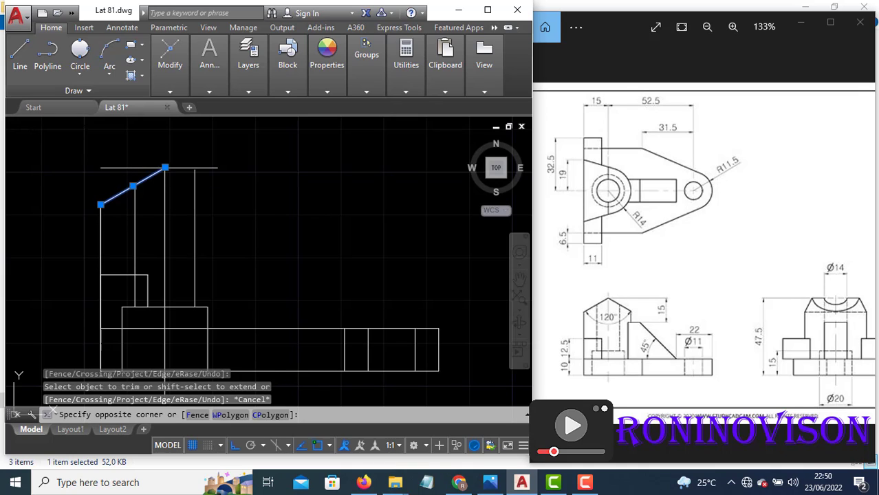
pyautogui.write('mi')
pyautogui.press('Return')
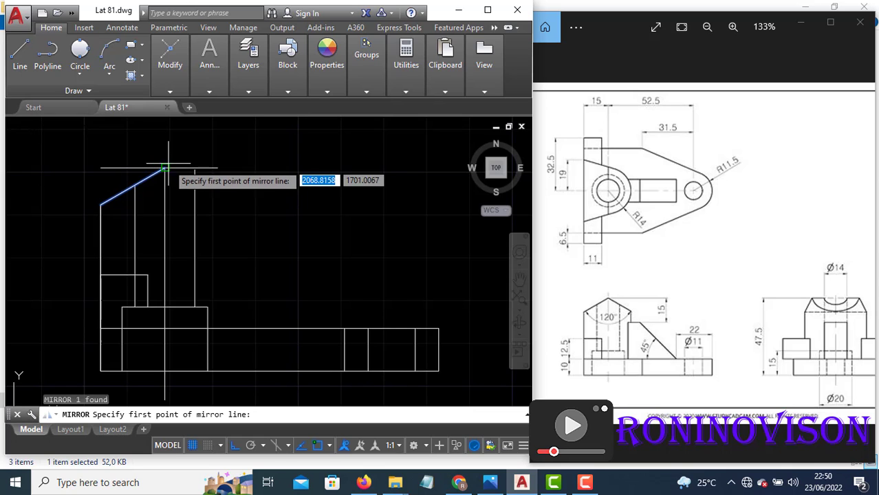
pyautogui.click(165, 168)
pyautogui.click(166, 310)
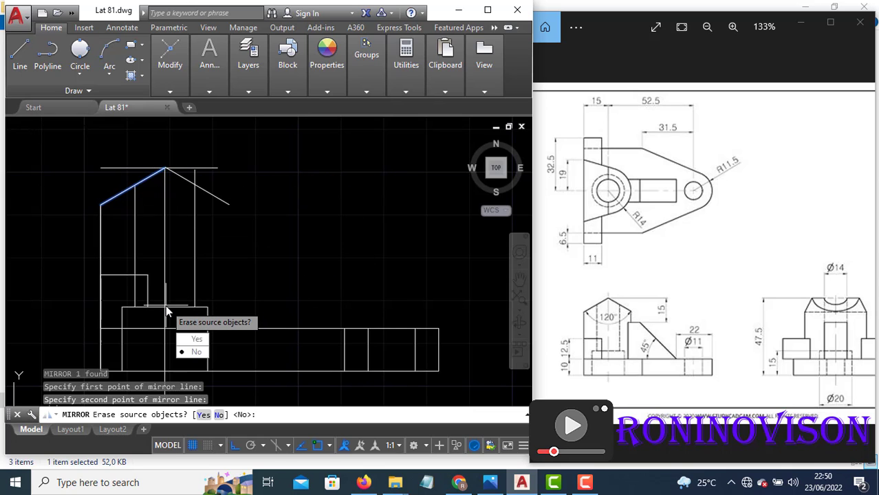
pyautogui.click(192, 351)
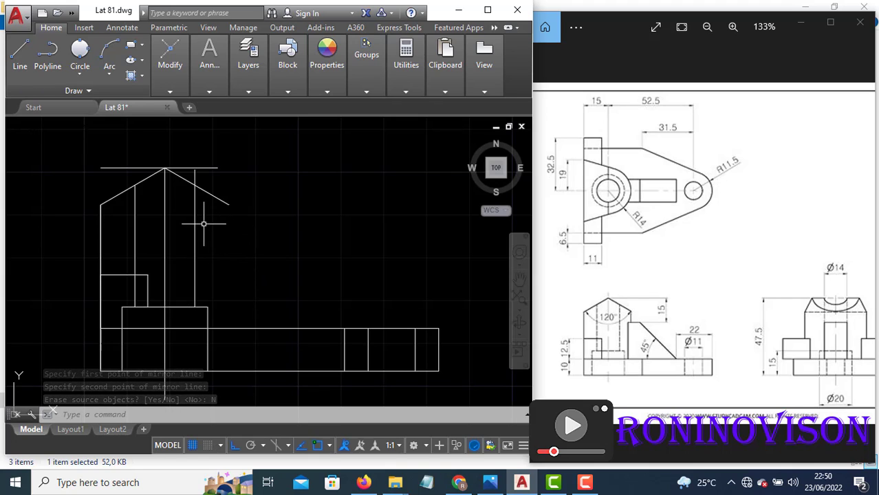
# - Set the linetype of the two vertical hole lines, the counterbore's top line and its right edge to ACAD_ISO02W100
pyautogui.scroll(-2, 204, 241)
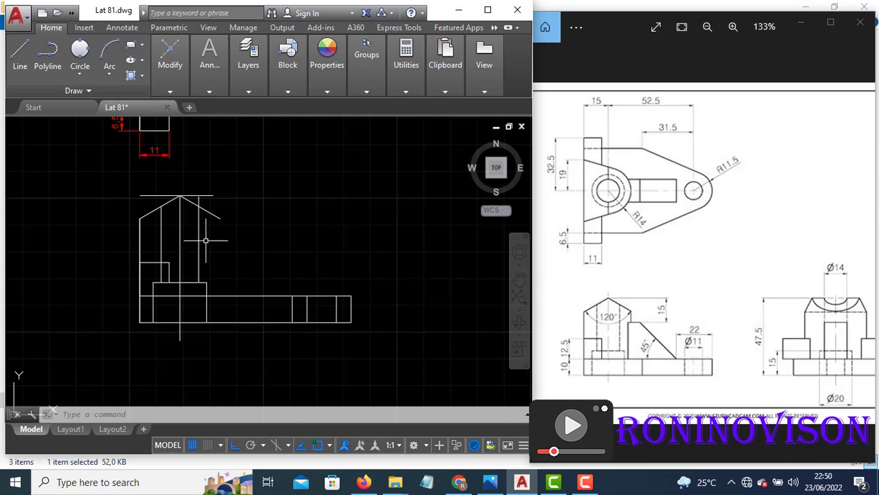
pyautogui.scroll(2, 214, 277)
pyautogui.click(219, 293)
pyautogui.click(191, 274)
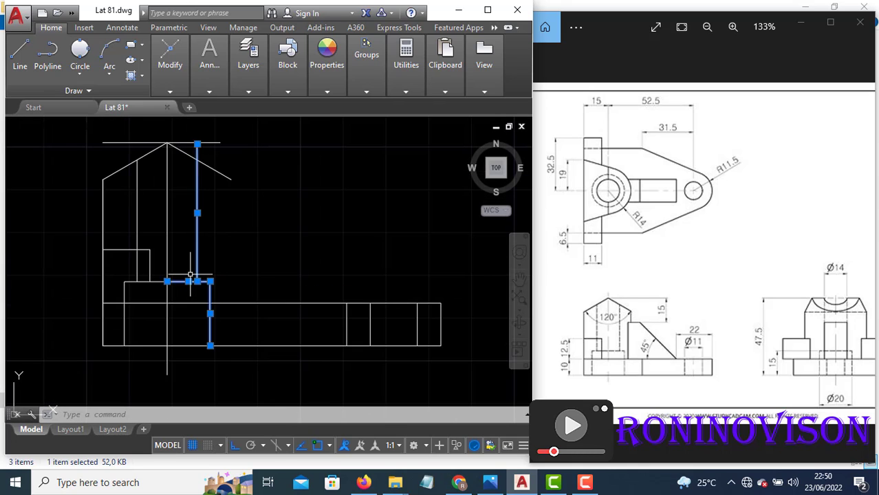
pyautogui.click(149, 291)
pyautogui.click(121, 258)
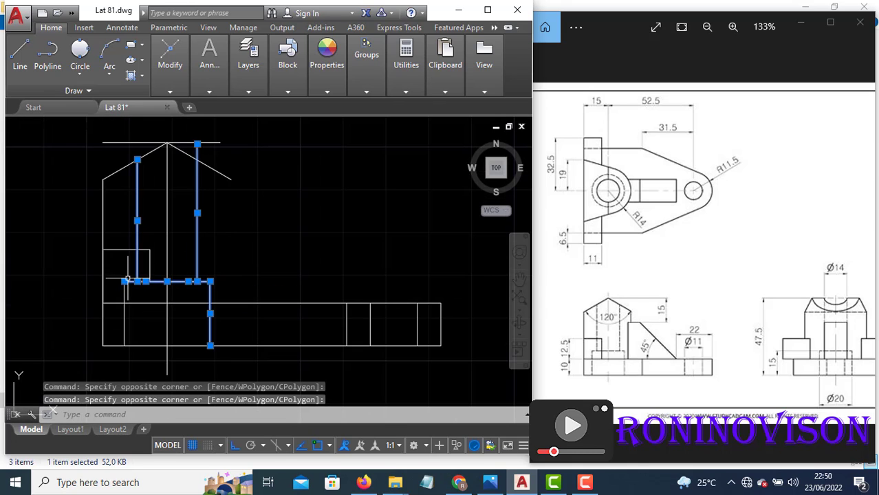
pyautogui.click(323, 94)
pyautogui.click(386, 140)
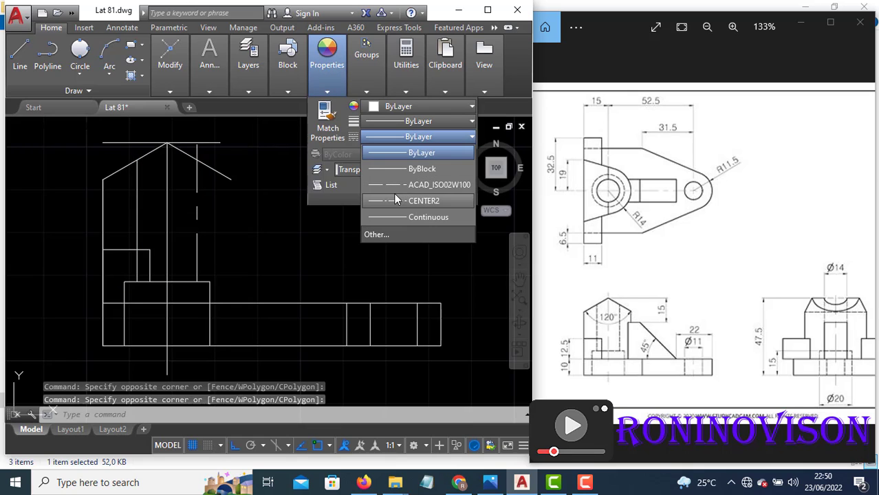
pyautogui.click(396, 185)
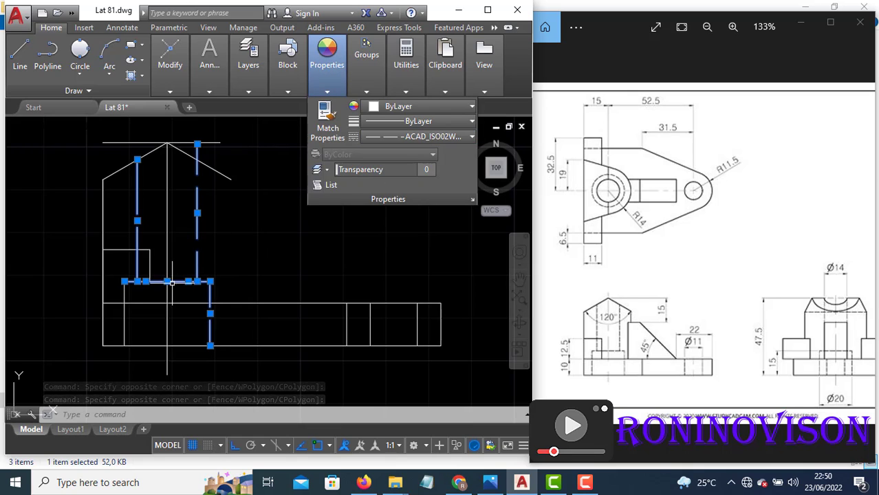
pyautogui.click(134, 288)
pyautogui.press('Escape')
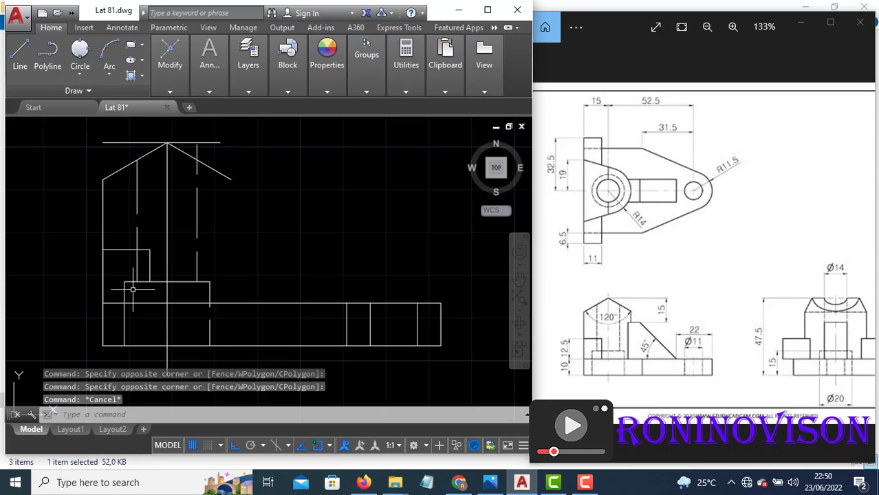
# - Match the front view's hidden hole lines to the properties of the red dashed circle around the top view's large hole
pyautogui.scroll(-2, 299, 263)
pyautogui.write('ma')
pyautogui.press('Return')
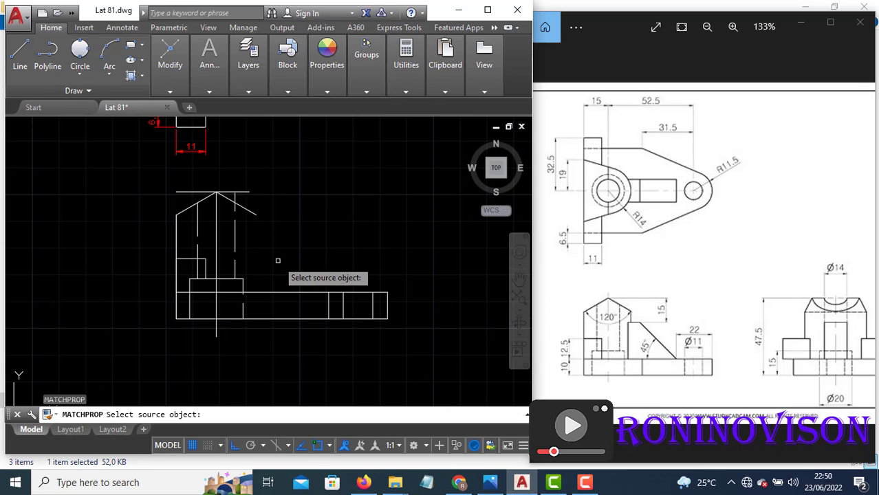
pyautogui.scroll(-3, 278, 261)
pyautogui.scroll(3, 255, 148)
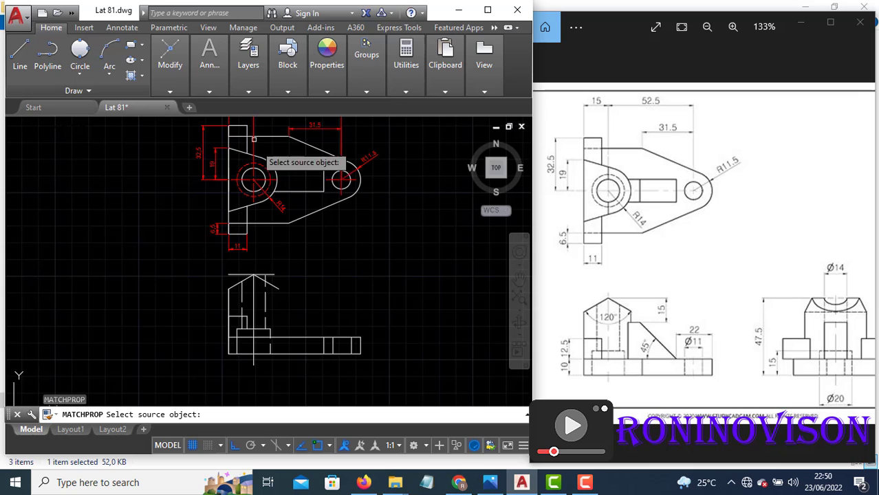
pyautogui.click(262, 172)
pyautogui.scroll(-3, 252, 185)
pyautogui.scroll(3, 262, 289)
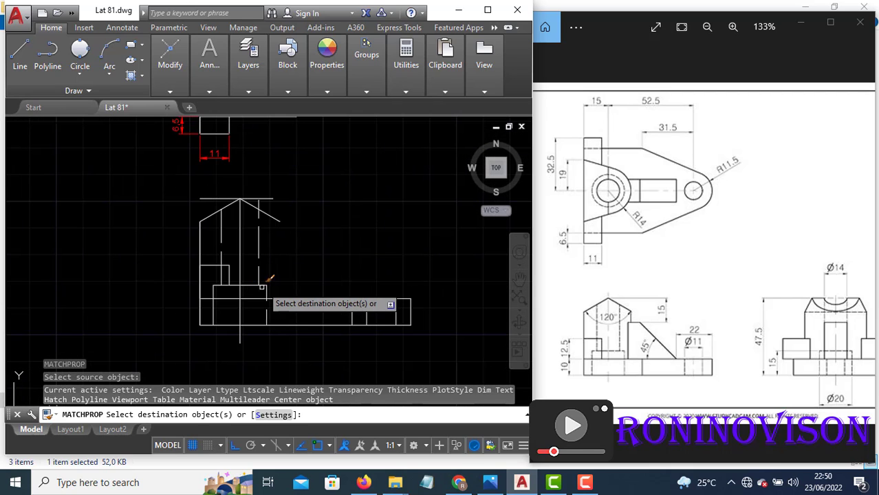
# - Match the counterbore outline and the adjacent bore edge in the front view to the red dashed hidden-line properties
pyautogui.click(275, 287)
pyautogui.click(259, 277)
pyautogui.click(229, 291)
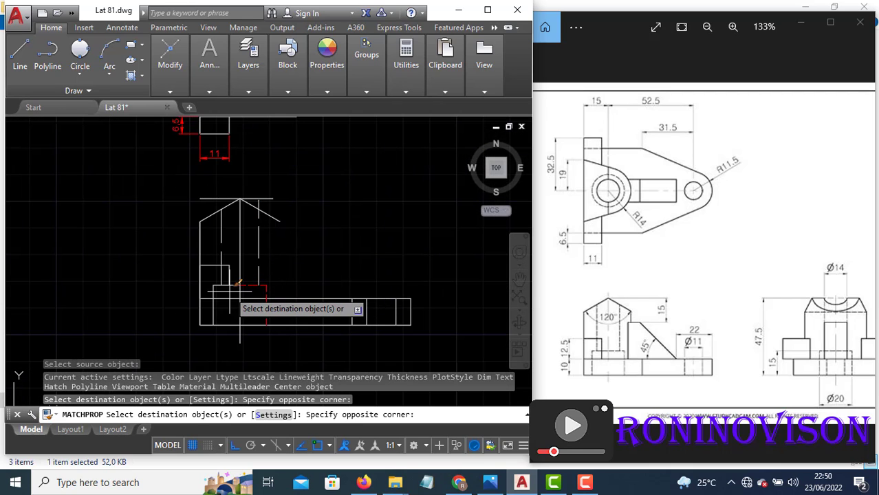
pyautogui.click(220, 285)
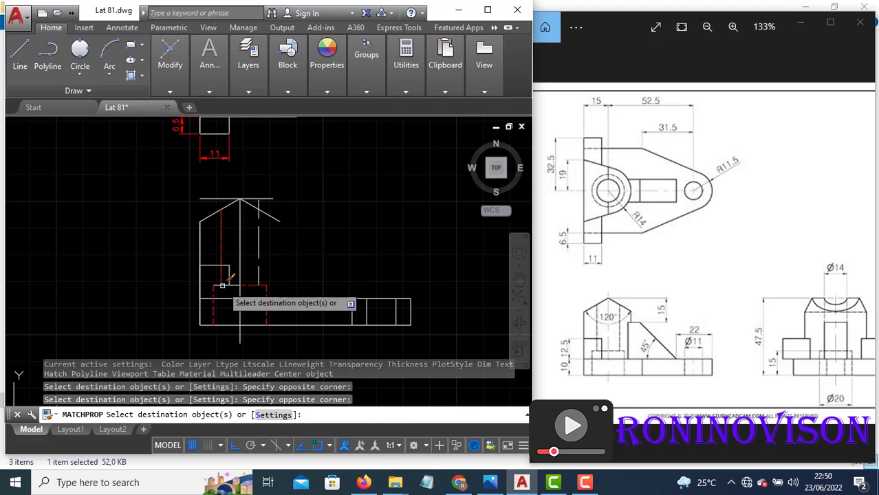
pyautogui.click(222, 286)
pyautogui.click(225, 284)
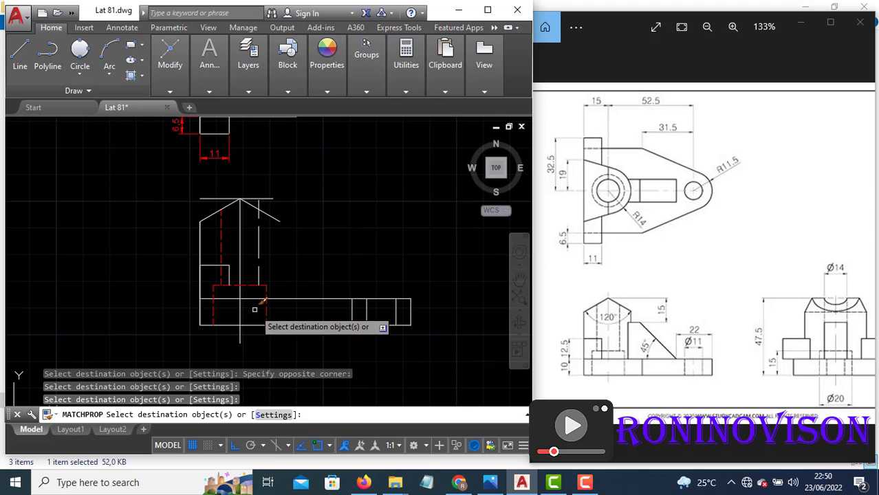
pyautogui.press('Escape')
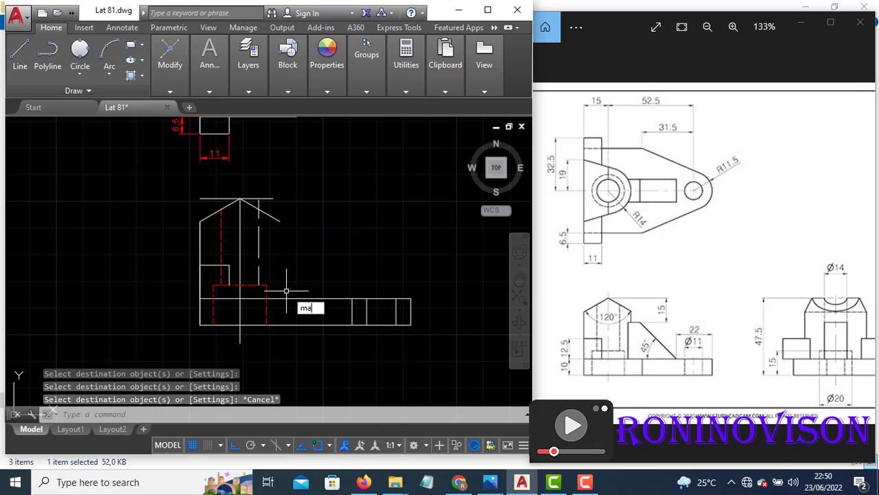
# - Apply the counterbore's red dashed line properties to the other bore edge in the front view
pyautogui.press('Return')
pyautogui.click(266, 308)
pyautogui.click(269, 294)
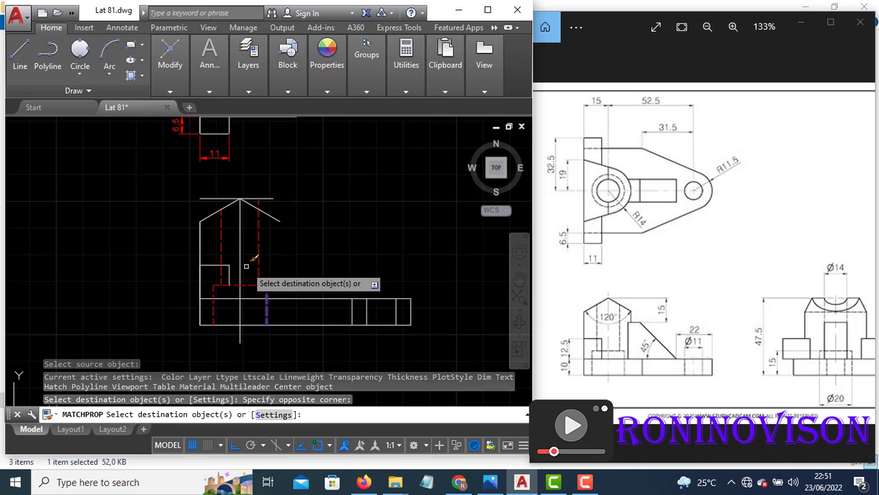
pyautogui.press('Escape')
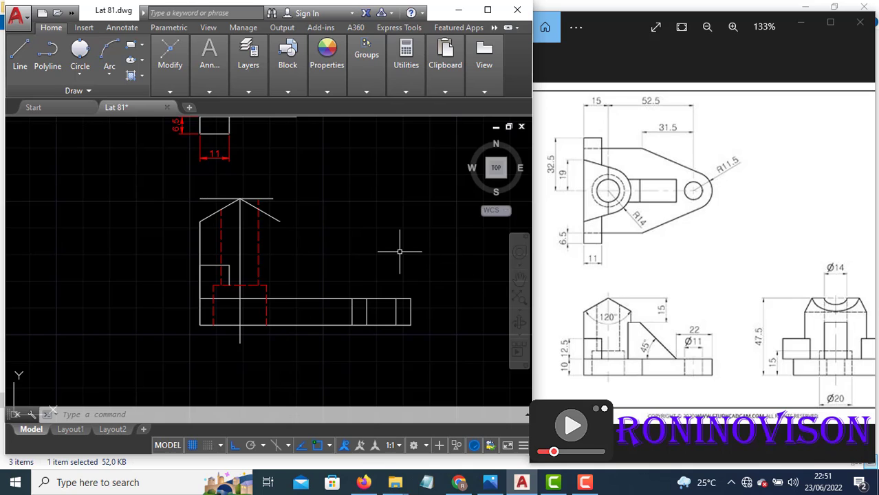
# - Draw connected construction lines from the front view's apex: horizontally outward, 15 down, and horizontally back to the column
pyautogui.write('l')
pyautogui.press('Return')
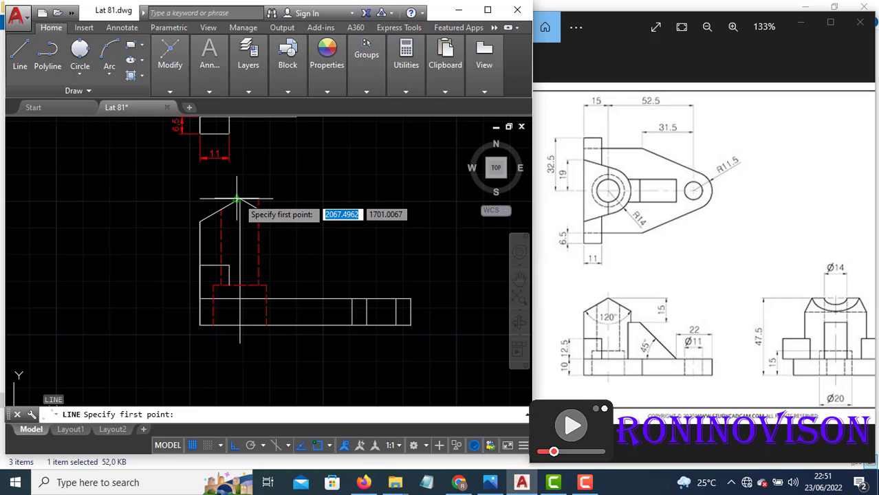
pyautogui.click(238, 200)
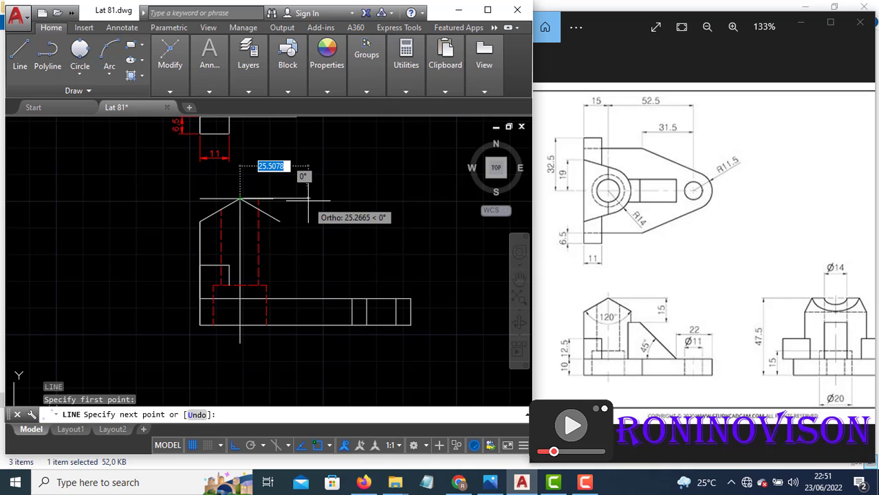
pyautogui.write('15')
pyautogui.press('Return')
pyautogui.click(315, 241)
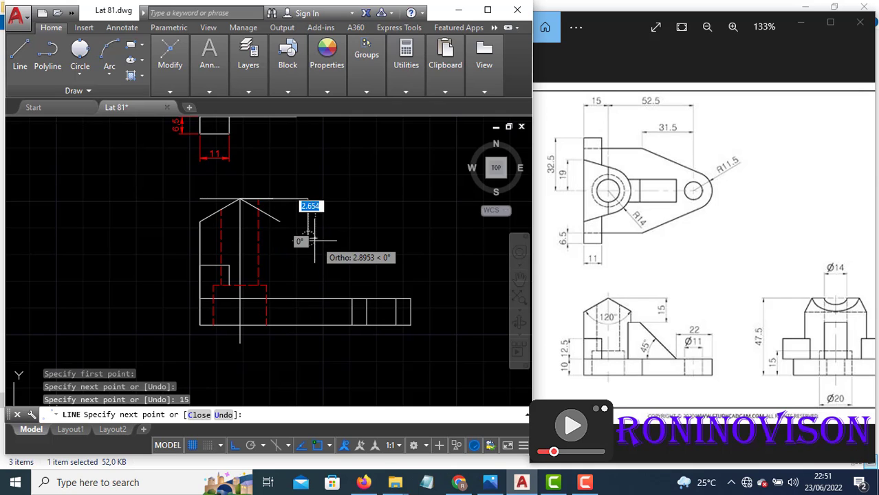
pyautogui.click(266, 239)
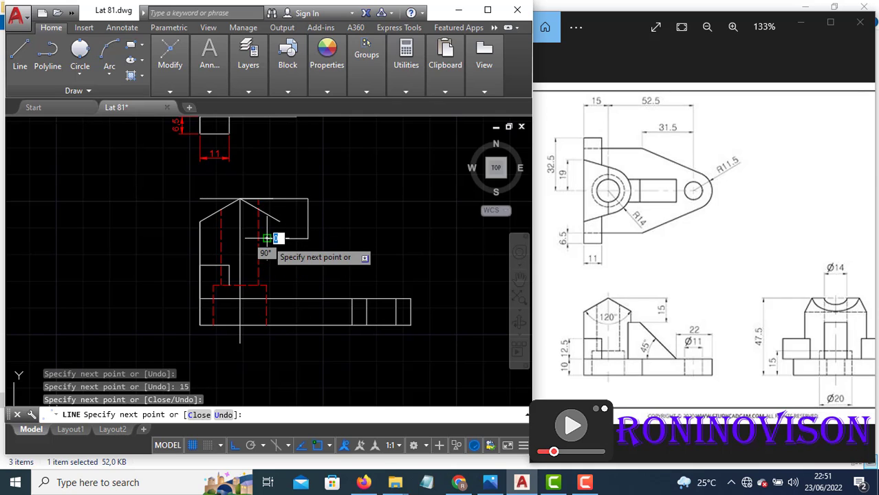
pyautogui.press('Return')
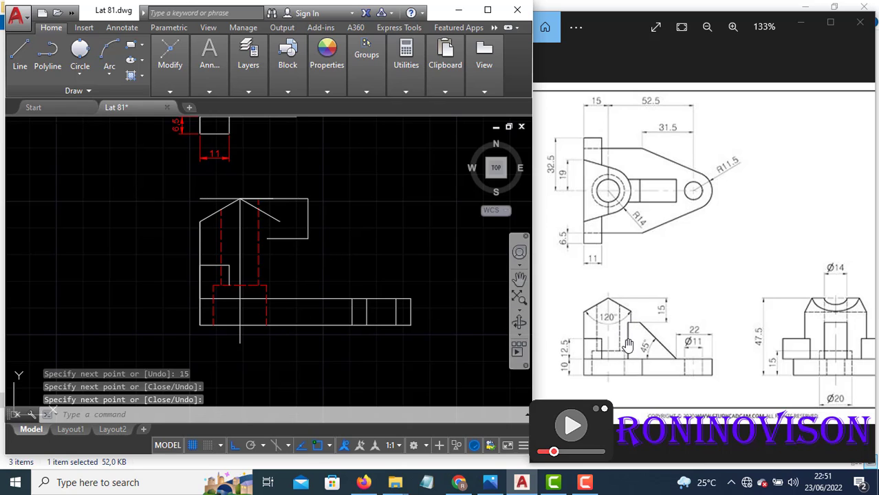
# - Draw a vertical projection line from the rib's intersection with the R14 arc in the top view down to the base's upper edge
pyautogui.scroll(-3, 373, 304)
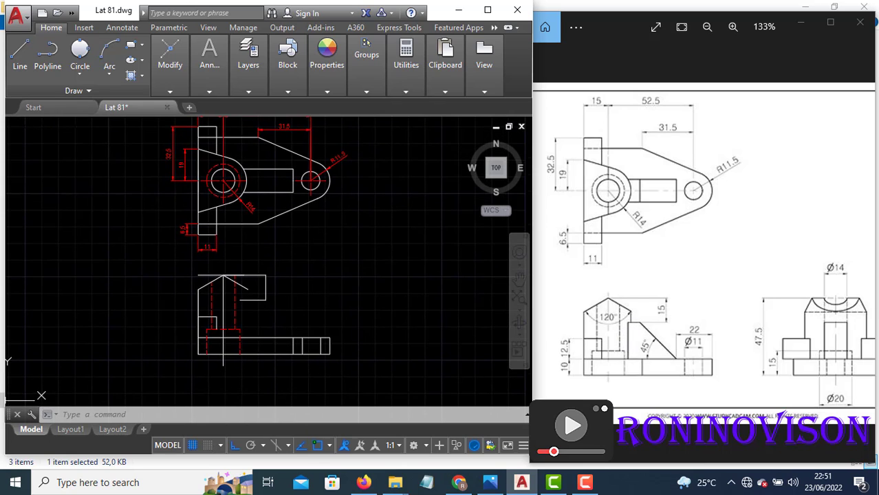
pyautogui.moveTo(315, 271); pyautogui.dragTo(315, 288, button='middle')
pyautogui.scroll(2, 271, 365)
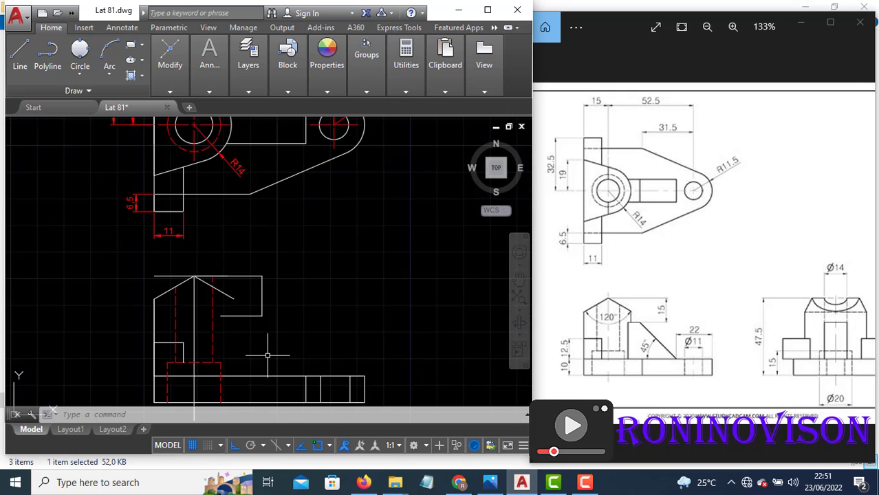
pyautogui.scroll(-2, 344, 310)
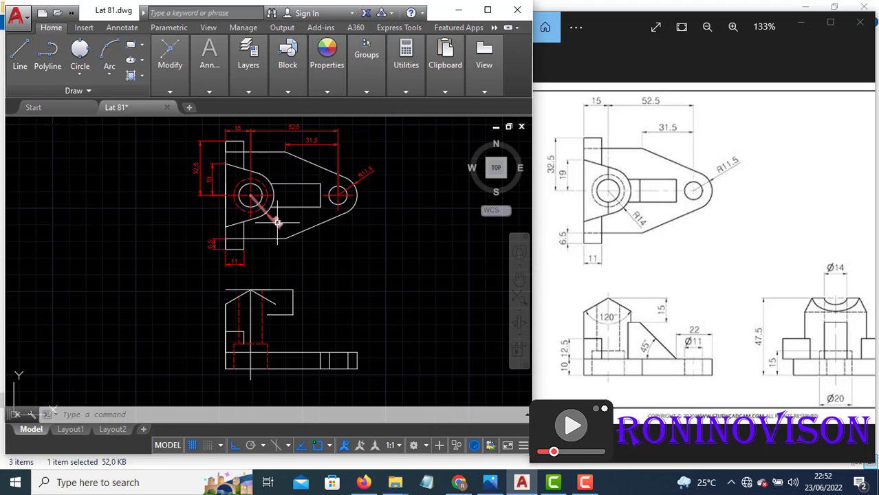
pyautogui.press('l')
pyautogui.press('Return')
pyautogui.scroll(2, 272, 211)
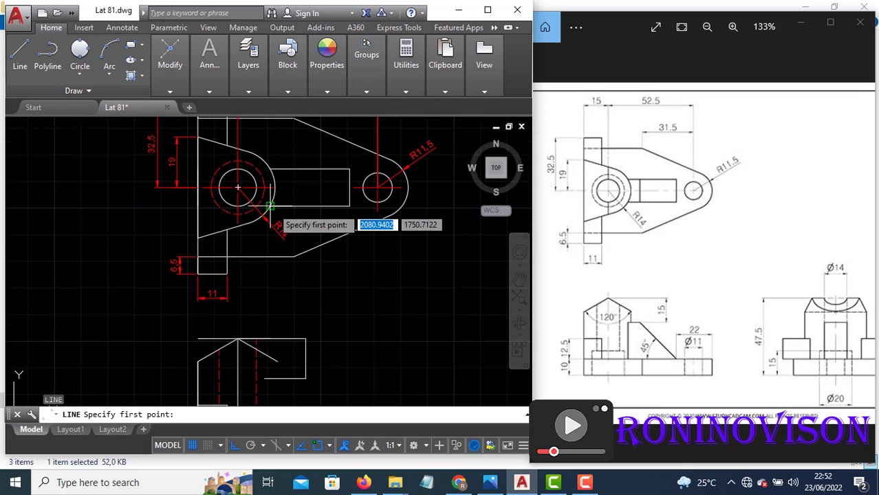
pyautogui.click(270, 206)
pyautogui.scroll(-3, 271, 205)
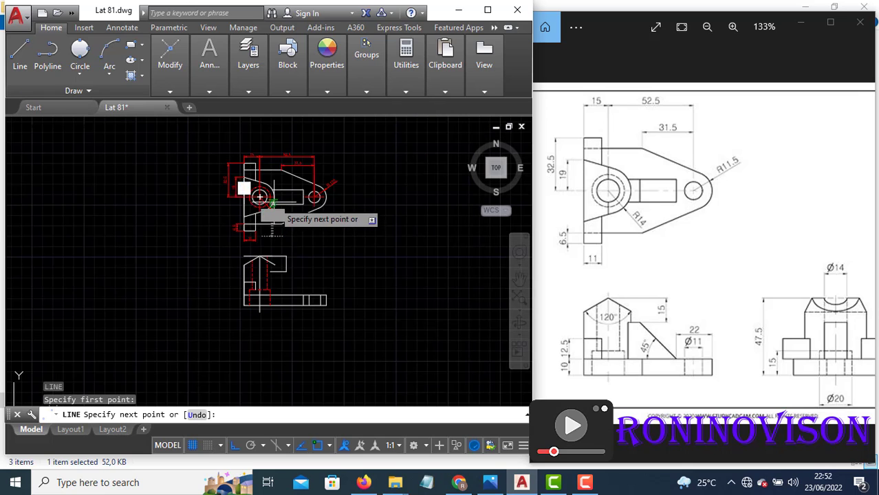
pyautogui.scroll(4, 272, 289)
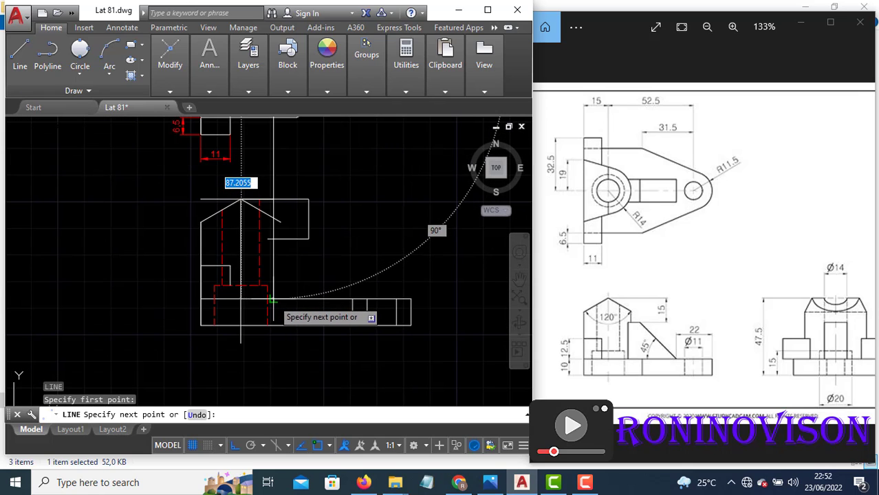
pyautogui.click(272, 300)
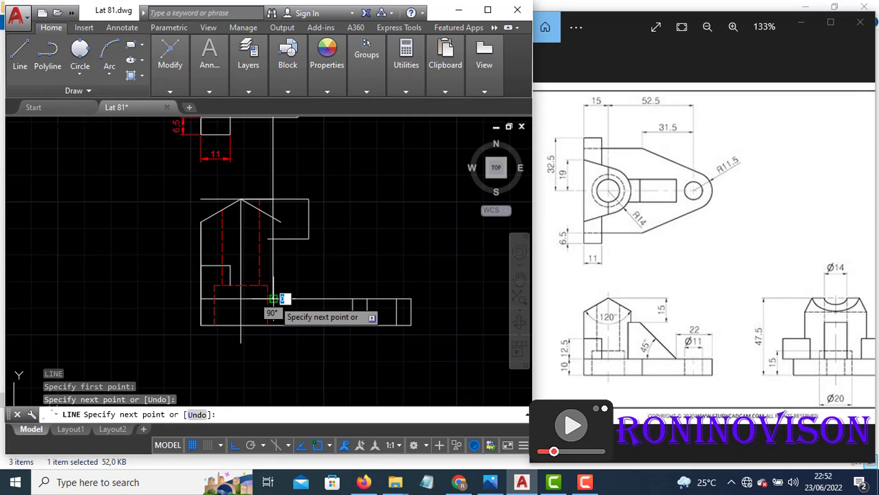
pyautogui.press('Return')
# - Trim the sloped roof end and the rib-level line where they overshoot the column's projected side
pyautogui.write('tr')
pyautogui.press('Return')
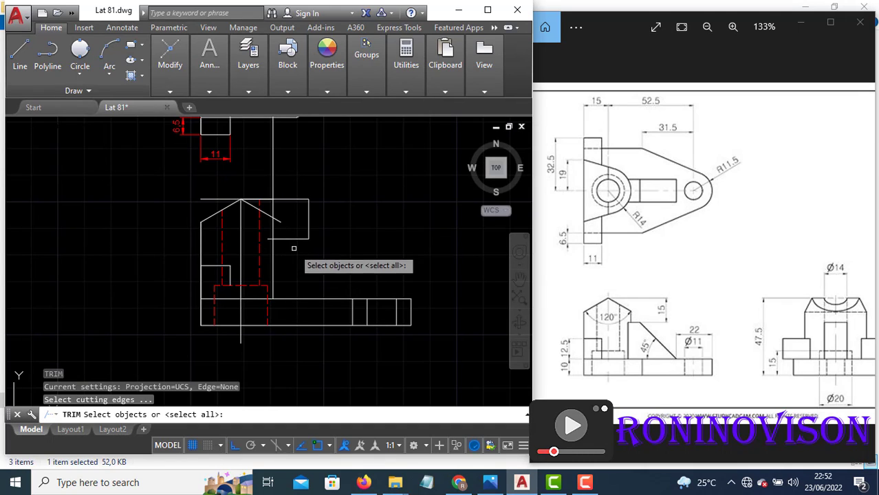
pyautogui.press('Return')
pyautogui.click(278, 222)
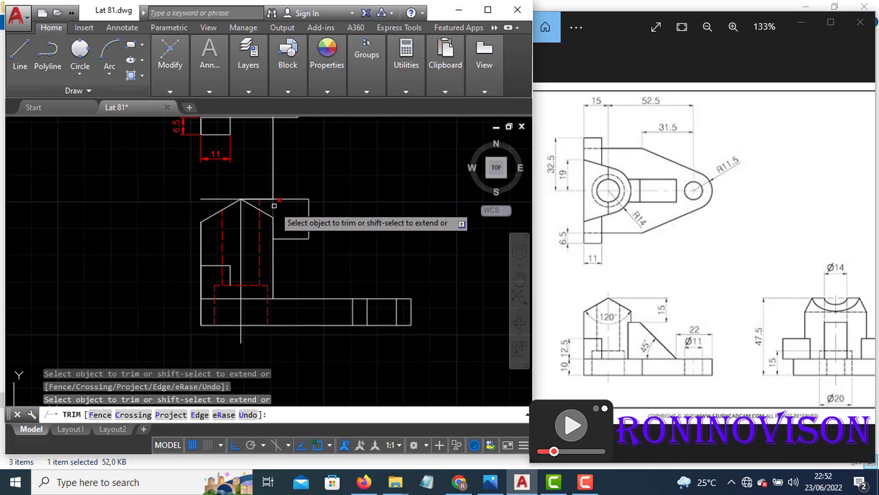
pyautogui.press('Escape')
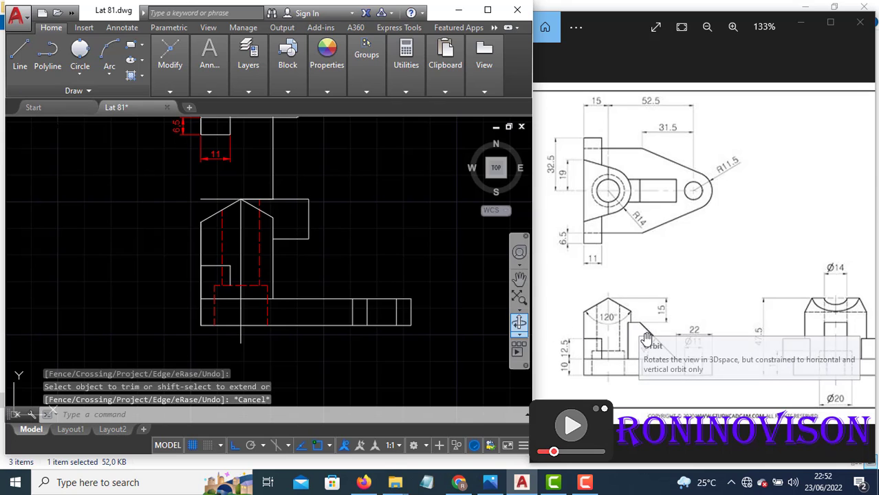
# - Draw a vertical line across the rib rectangle in the top view, aligned with the start of the 31.5 dimension
pyautogui.scroll(-2, 357, 172)
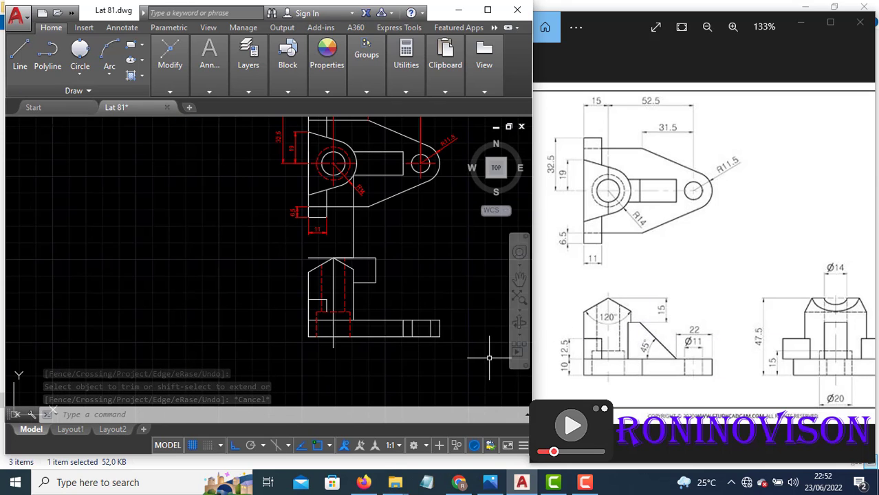
pyautogui.scroll(2, 370, 161)
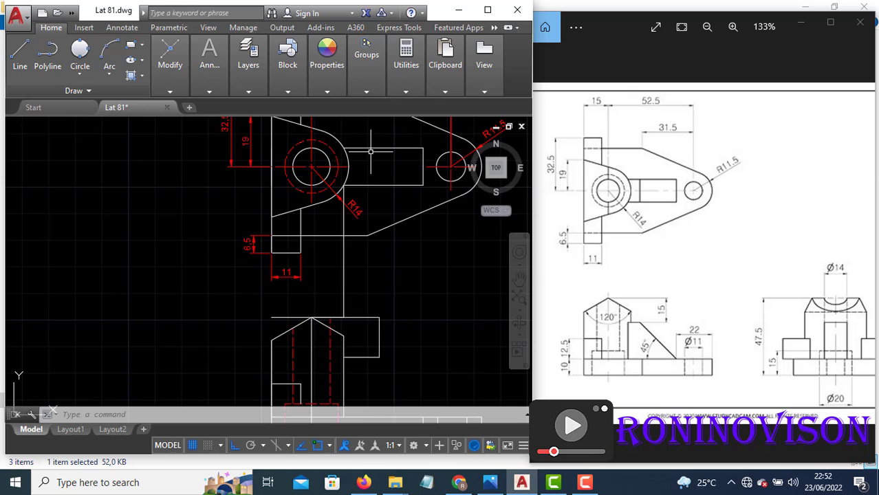
pyautogui.scroll(-2, 375, 206)
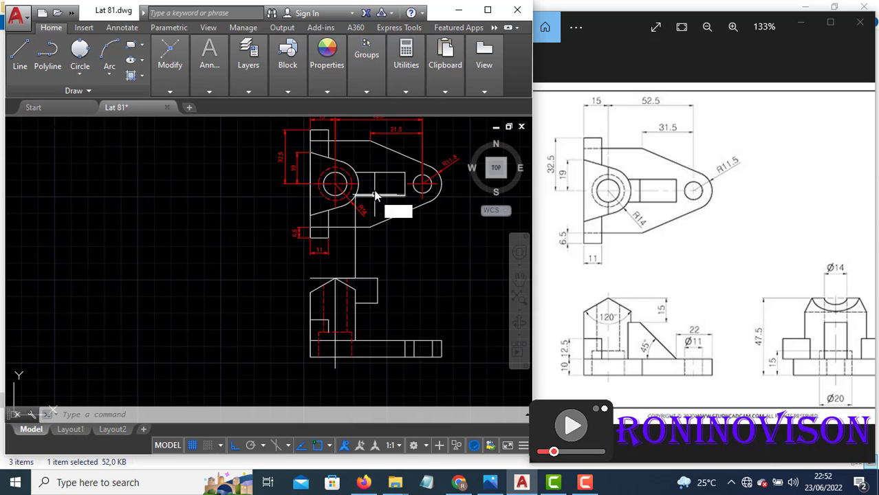
pyautogui.write('l')
pyautogui.press('Return')
pyautogui.click(369, 176)
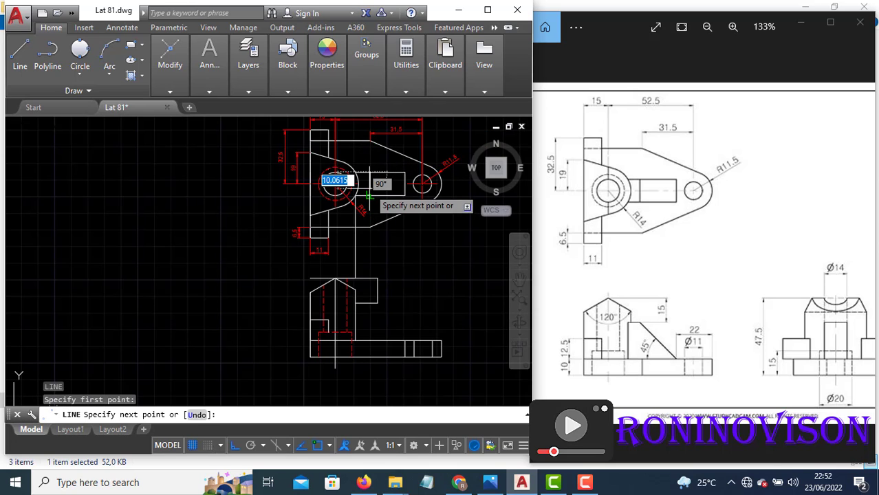
pyautogui.click(370, 189)
pyautogui.press('Return')
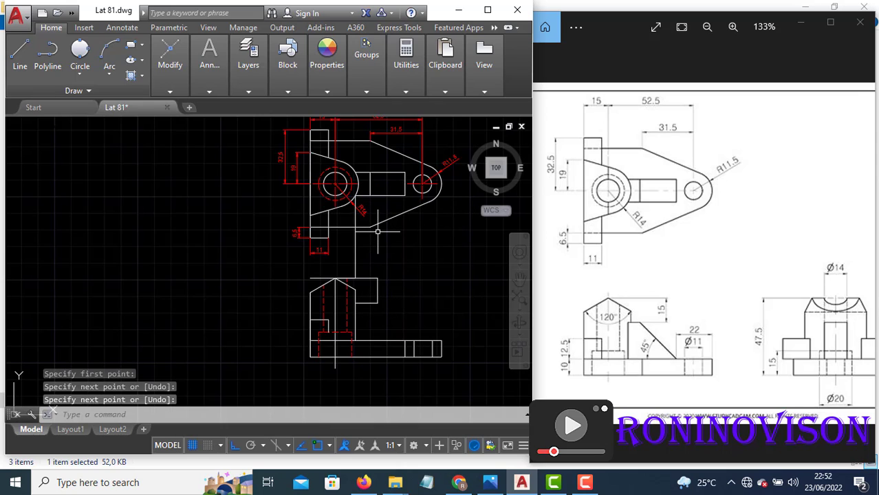
# - Project the rib's dividing line down to the 15 mm level line, then draw the sloped rib edge to the base's upper edge
pyautogui.press('Return')
pyautogui.click(370, 195)
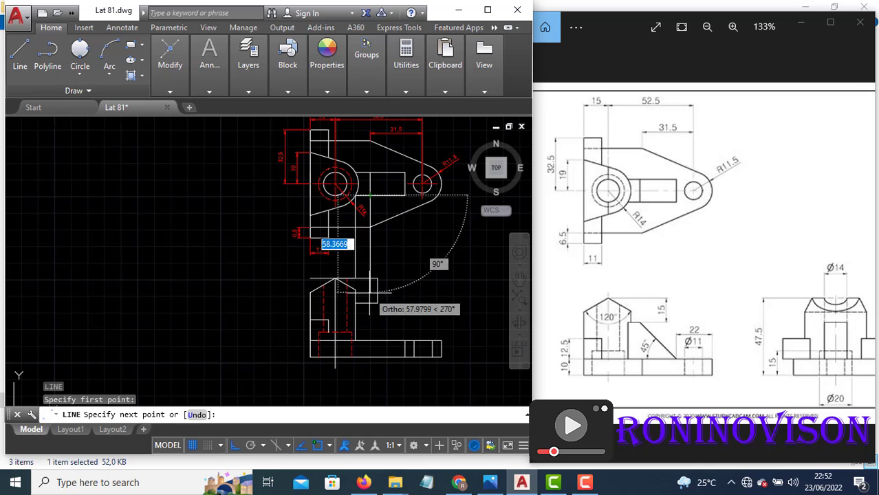
pyautogui.scroll(4, 370, 293)
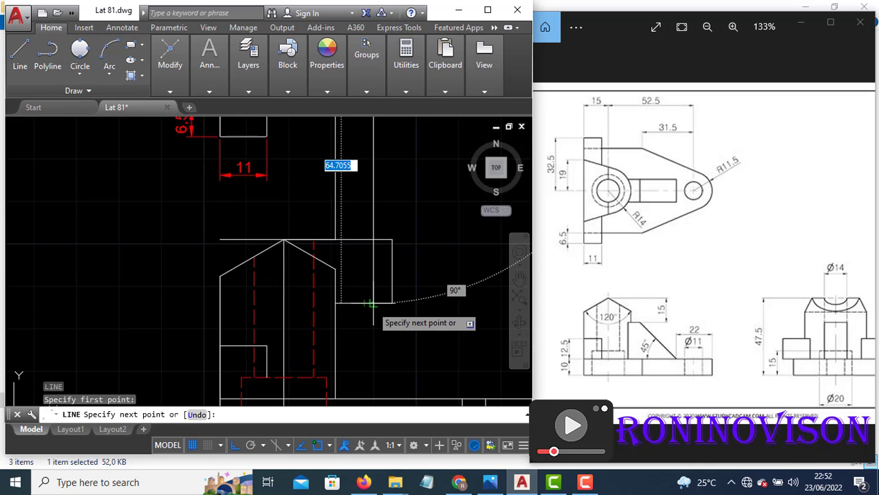
pyautogui.click(370, 303)
pyautogui.scroll(-2, 316, 292)
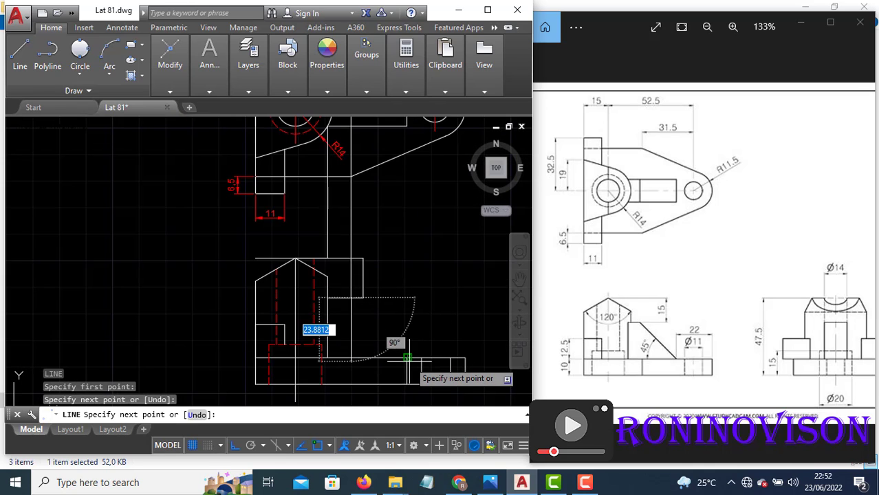
pyautogui.click(407, 358)
pyautogui.press('Return')
# - Erase the vertical projection lines, the 15 mm construction line and the horizontal construction lines through the apex
pyautogui.click(382, 275)
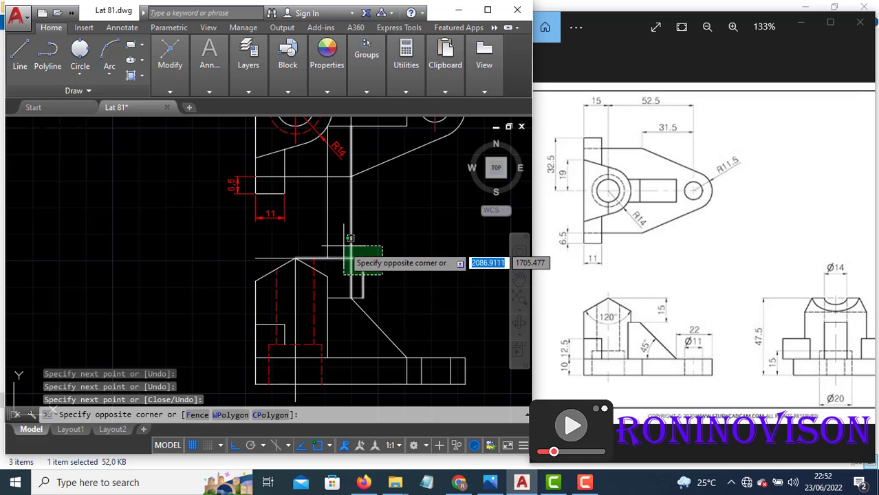
pyautogui.click(344, 244)
pyautogui.click(331, 238)
pyautogui.click(318, 224)
pyautogui.write('e')
pyautogui.press('Return')
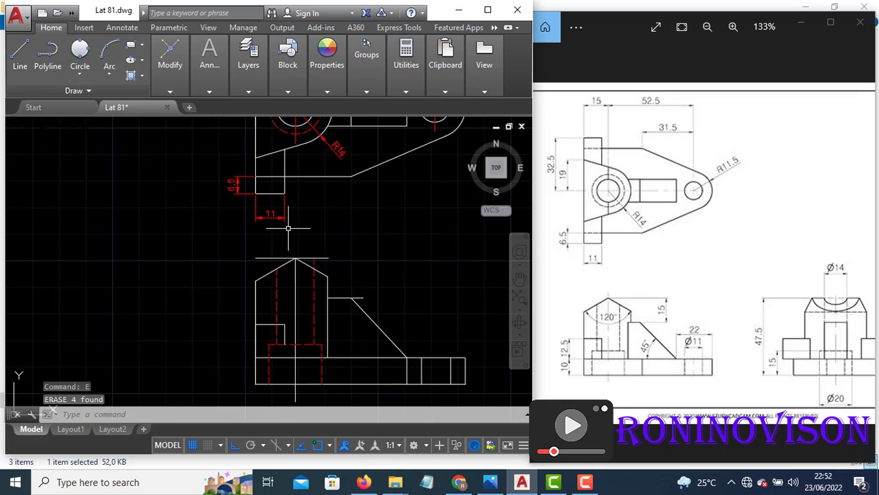
pyautogui.click(341, 261)
pyautogui.click(326, 247)
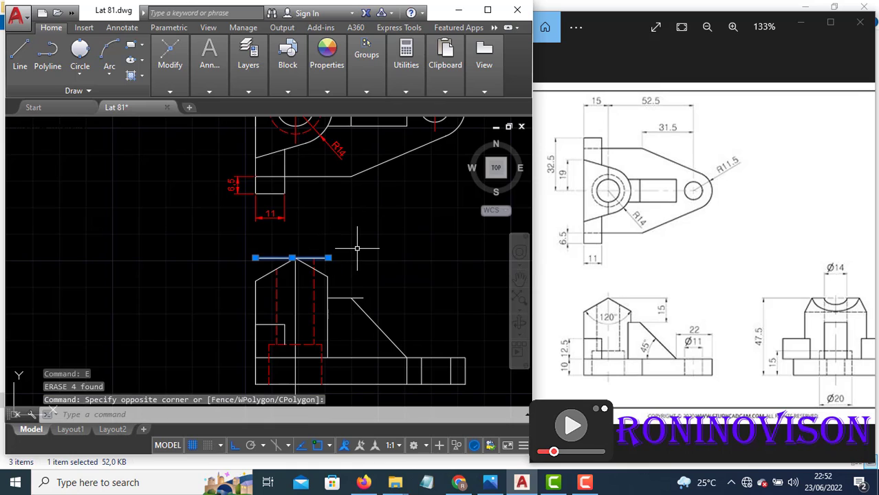
pyautogui.write('e')
pyautogui.press('Return')
# - Trim the rib's top edge beyond the slope and the dashed bore line above the roof
pyautogui.write('tr')
pyautogui.press('Return')
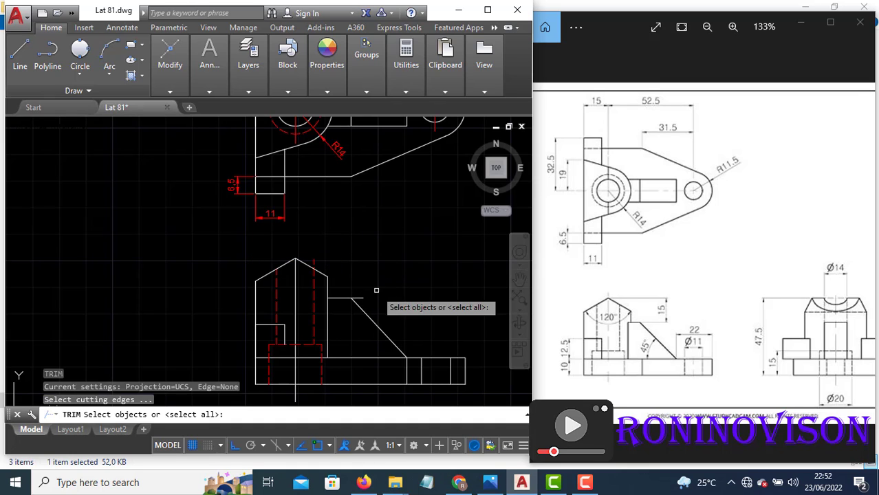
pyautogui.press('Return')
pyautogui.click(369, 298)
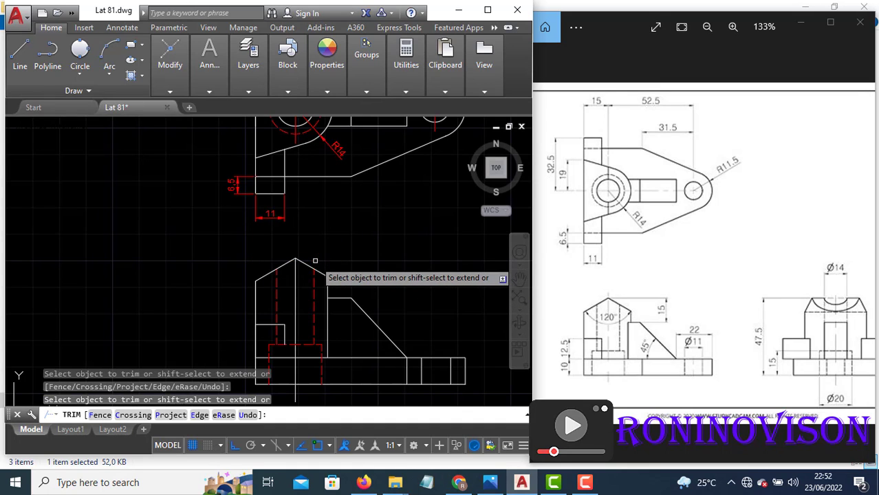
pyautogui.press('Escape')
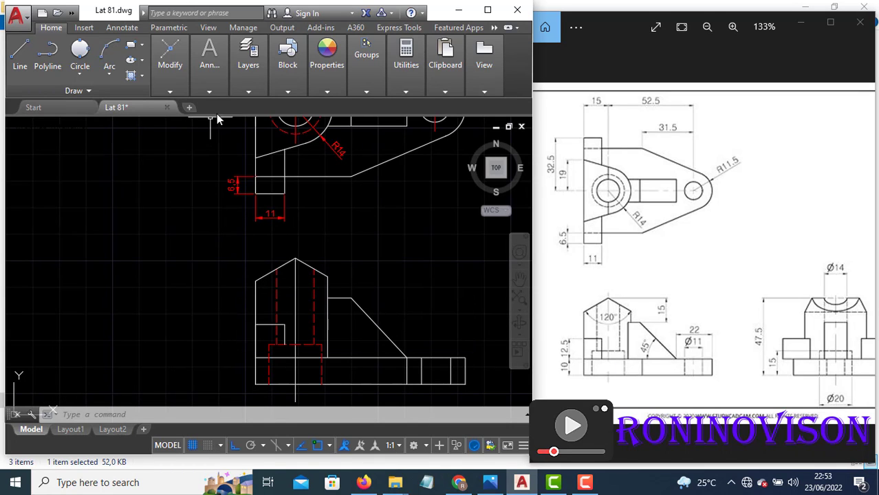
# - Add an angular dimension between the rib's sloped edge and the base's upper edge in the front view
pyautogui.moveTo(213, 91)
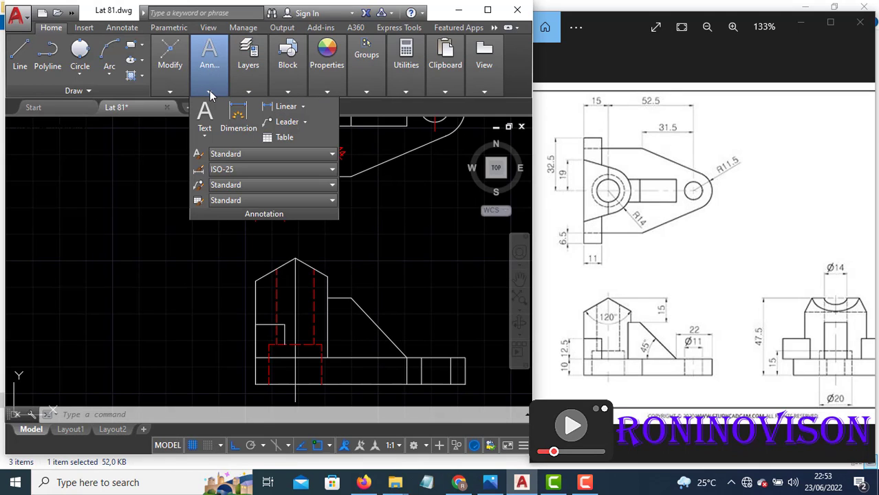
pyautogui.click(302, 107)
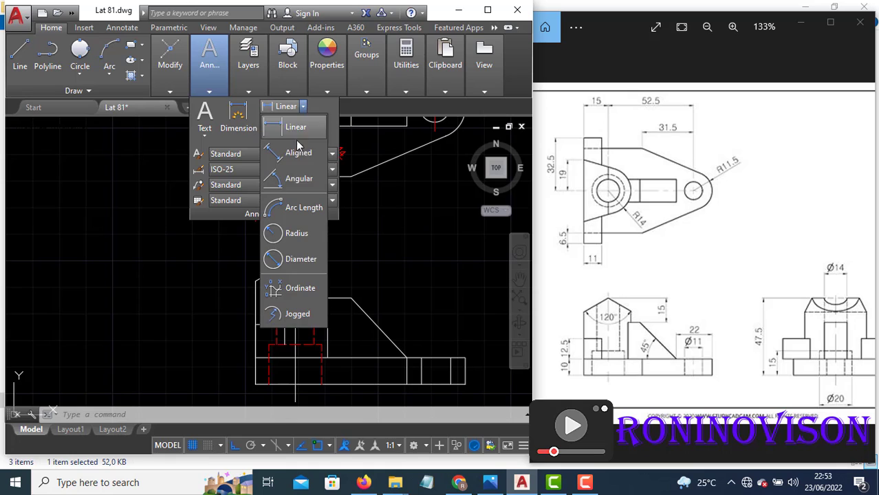
pyautogui.click(290, 180)
pyautogui.click(384, 341)
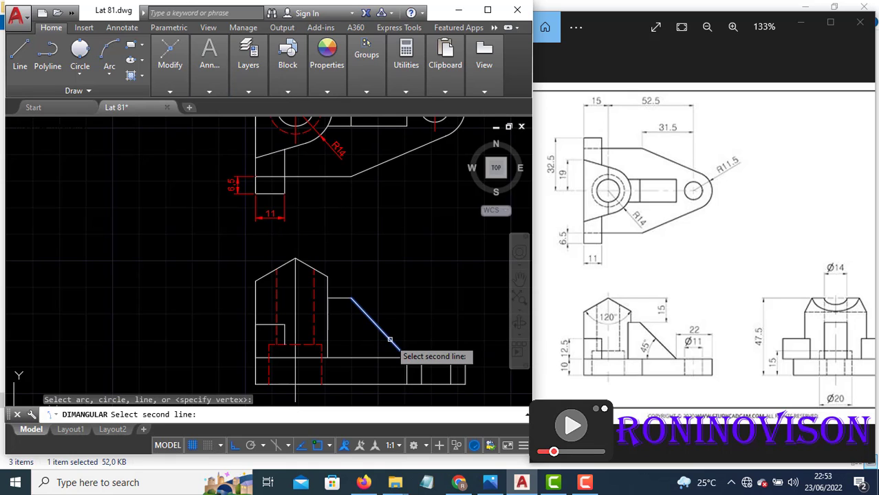
pyautogui.click(383, 358)
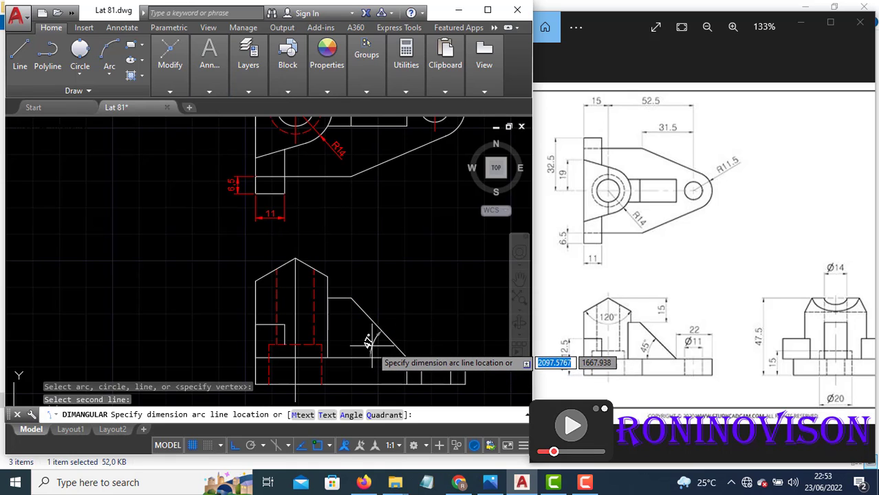
pyautogui.click(369, 341)
pyautogui.scroll(4, 386, 342)
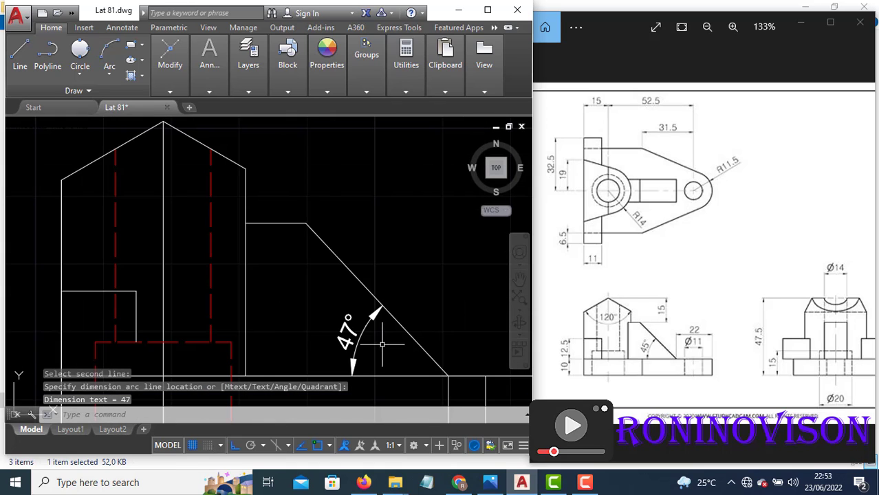
pyautogui.scroll(-2, 396, 302)
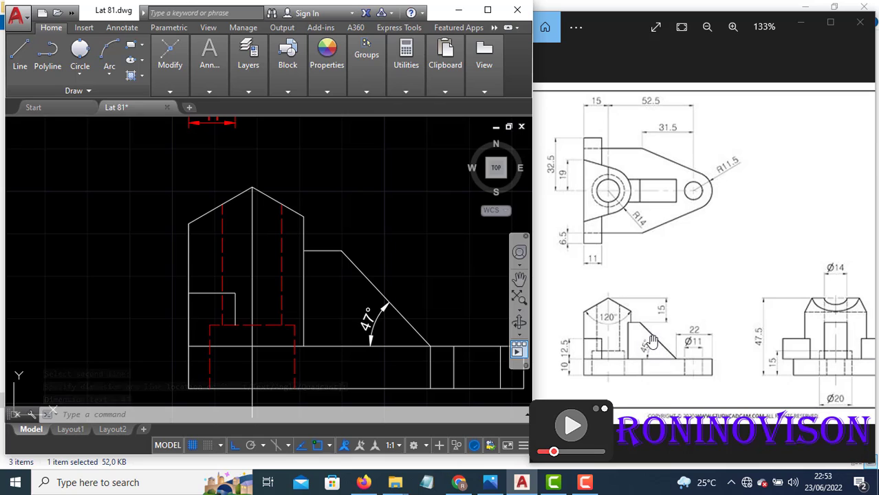
# - Erase the rib's sloped edge together with its angular dimension in the front view
pyautogui.moveTo(396, 226); pyautogui.dragTo(378, 315, button='middle')
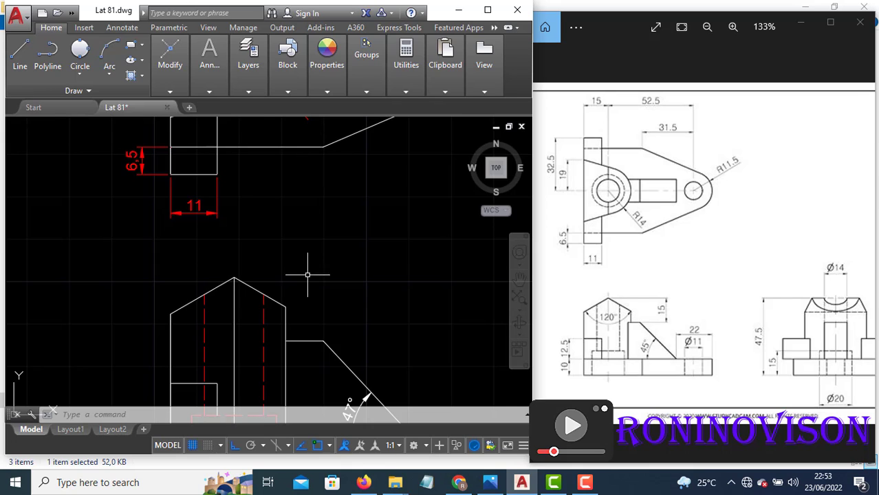
pyautogui.scroll(-2, 307, 274)
pyautogui.scroll(2, 362, 378)
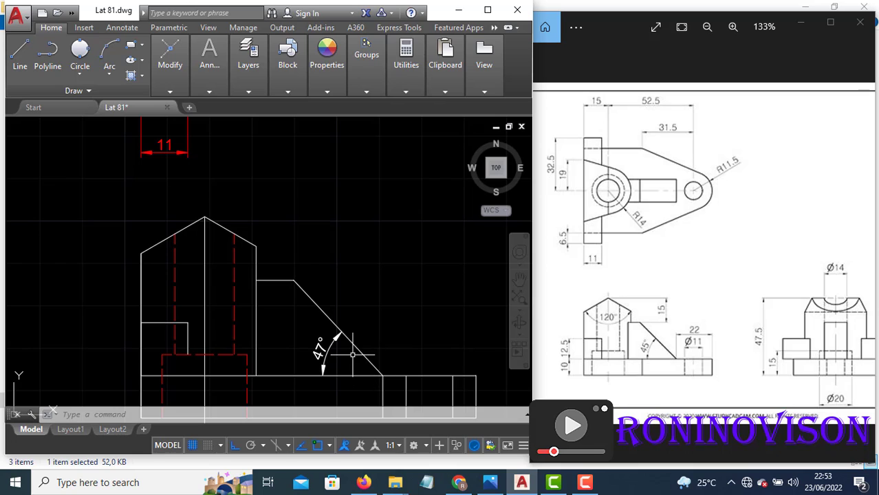
pyautogui.click(347, 355)
pyautogui.click(333, 324)
pyautogui.write('e')
pyautogui.press('Return')
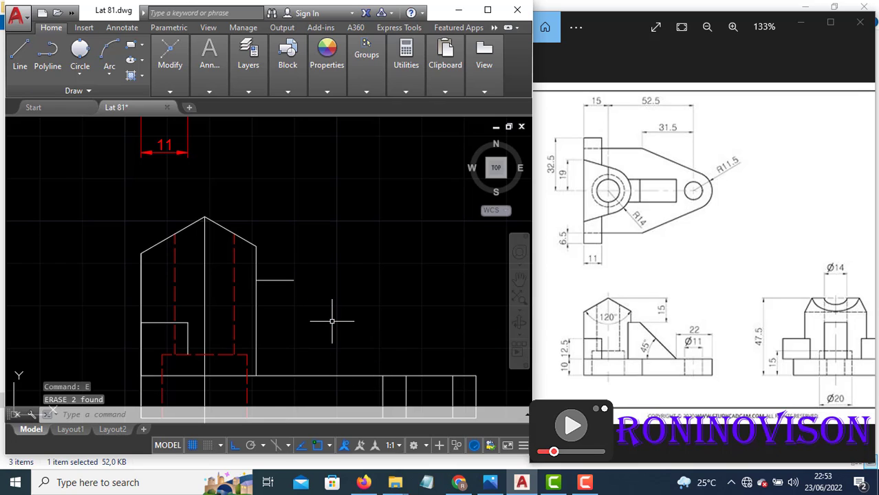
# - Draw a 30 mm line at 135° from the rib's foot on the base's upper edge
pyautogui.write('l')
pyautogui.press('Return')
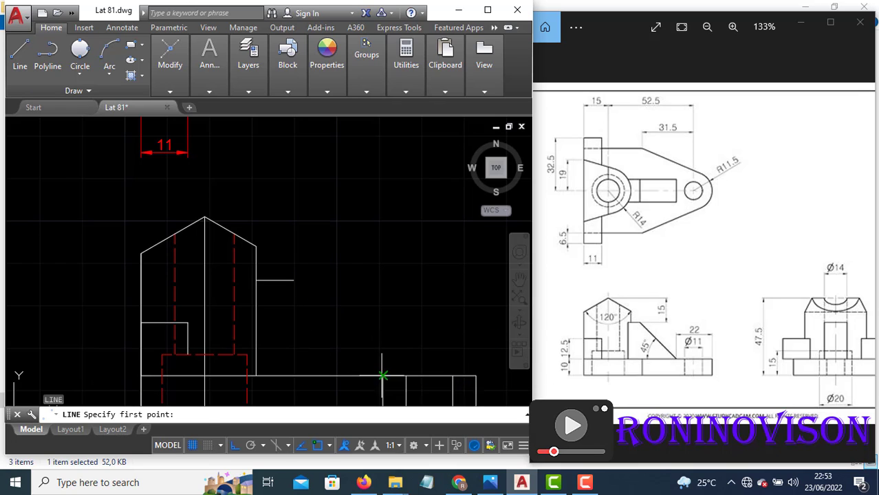
pyautogui.click(383, 376)
pyautogui.press('F8')
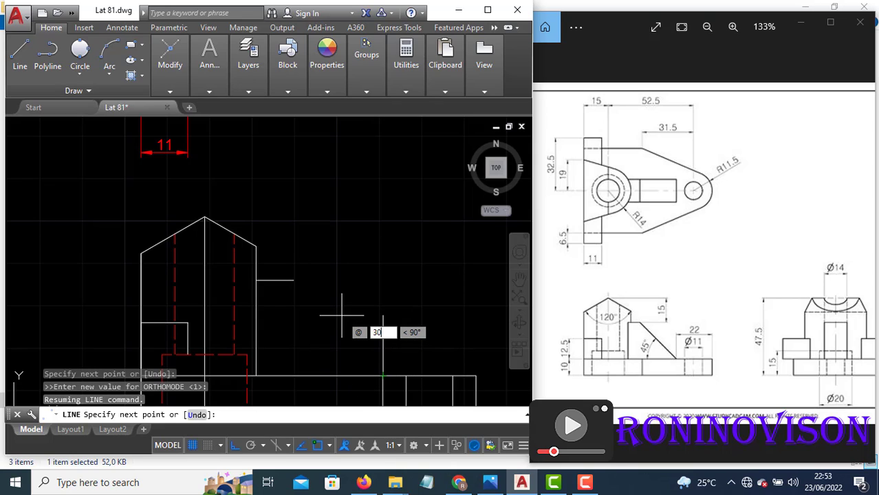
pyautogui.write('30')
pyautogui.press('Tab')
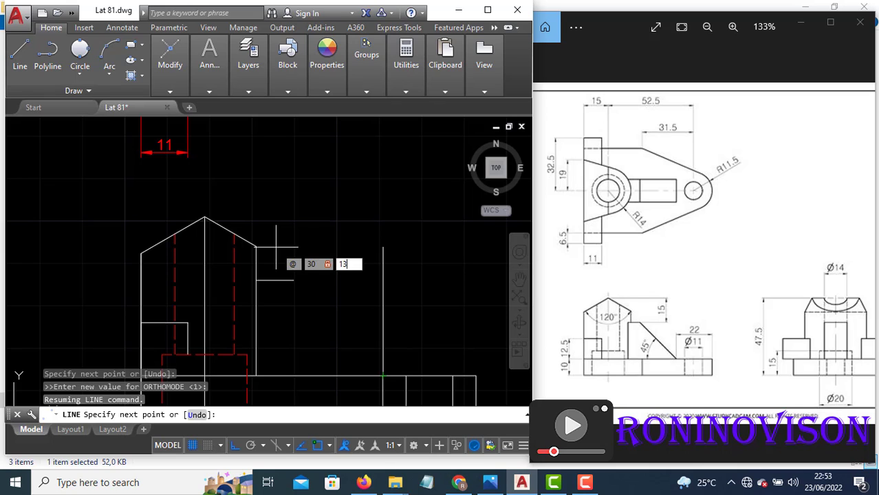
pyautogui.write('5')
pyautogui.press('Return')
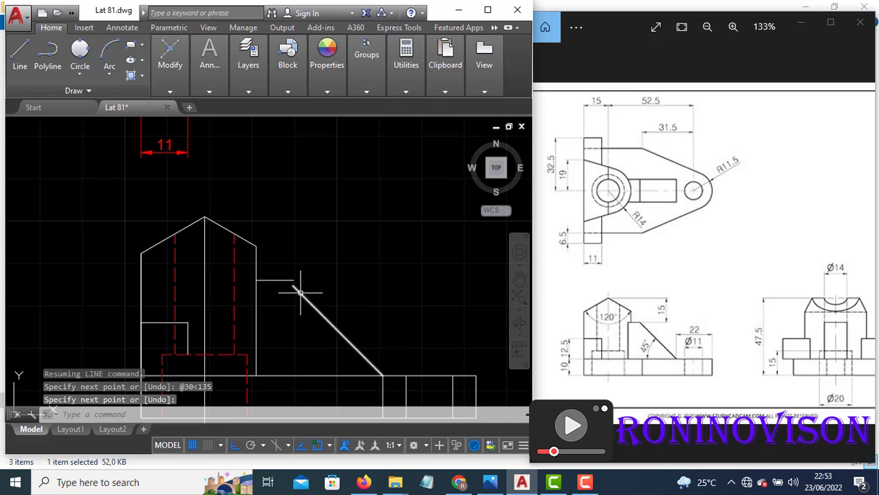
# - Extend the new sloped line up to the rib's horizontal top edge
pyautogui.scroll(2, 300, 293)
pyautogui.write('ex')
pyautogui.press('Return')
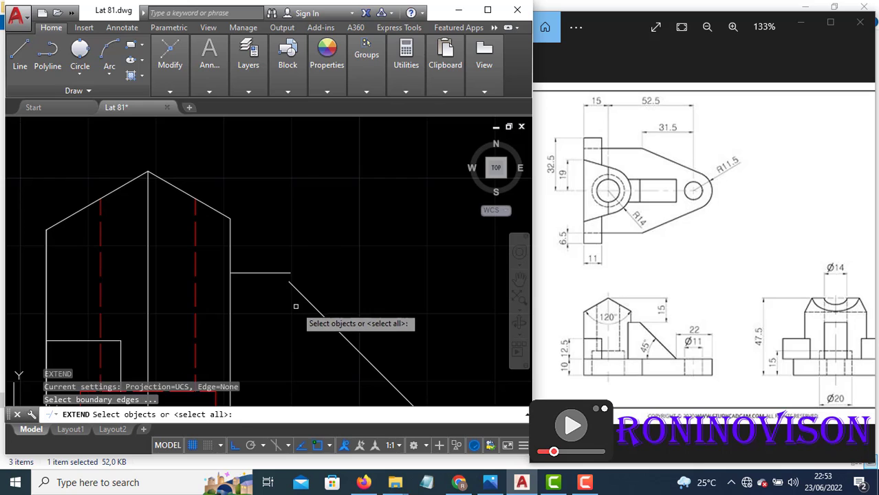
pyautogui.press('Return')
pyautogui.press('Escape')
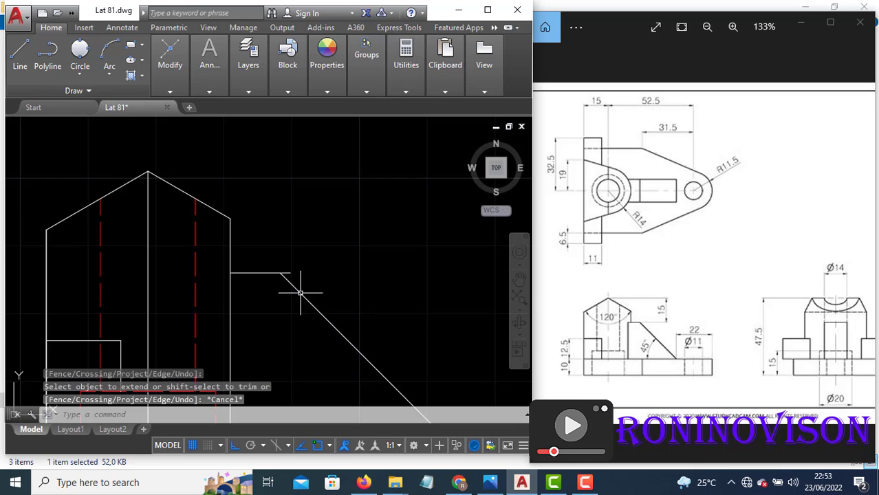
# - Trim the part of the rib's top edge that projects beyond the new slope
pyautogui.write('tr')
pyautogui.press('Return')
pyautogui.press('Return')
pyautogui.press('Escape')
pyautogui.scroll(-3, 291, 244)
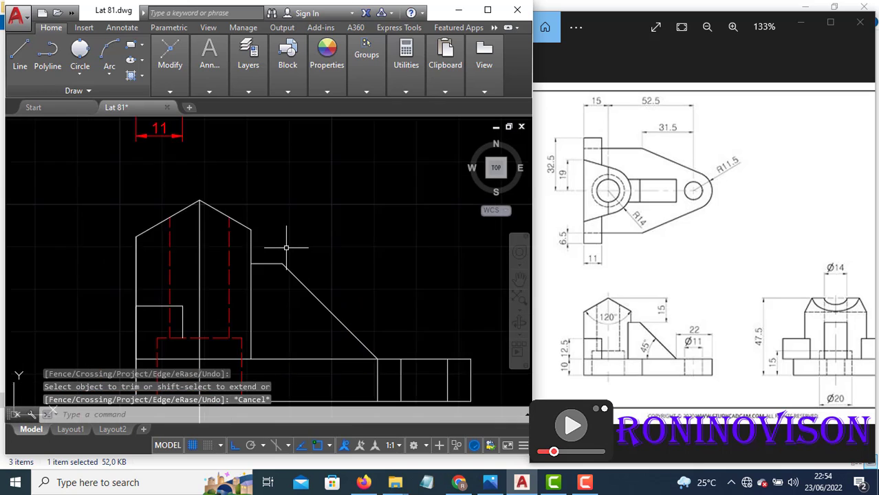
# - Add an angular dimension between the redrawn rib slope and the base's upper edge
pyautogui.click(204, 90)
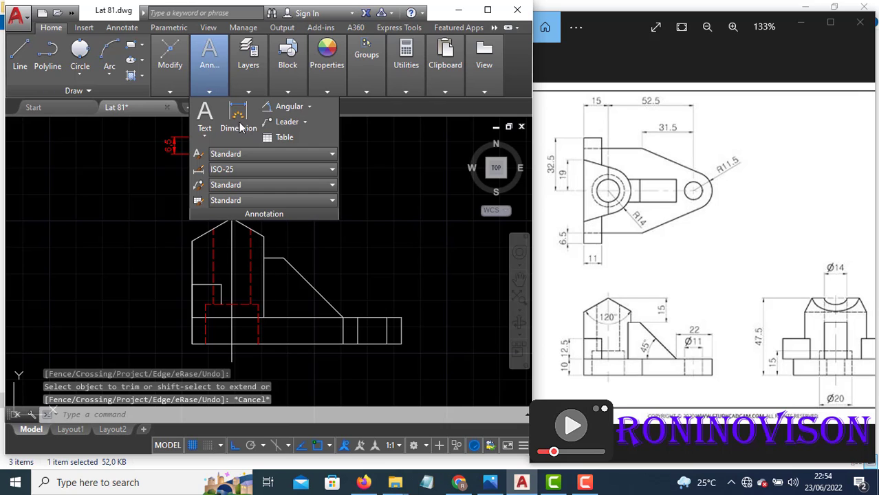
pyautogui.click(275, 106)
pyautogui.click(306, 282)
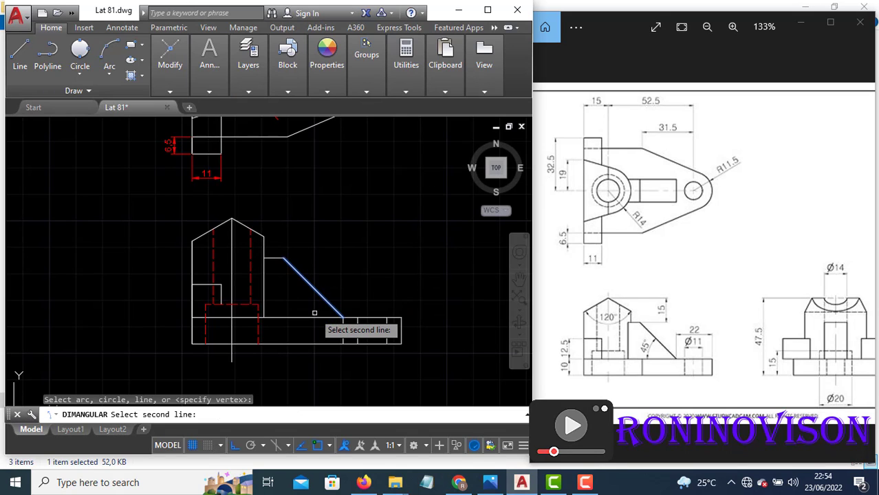
pyautogui.click(314, 316)
pyautogui.click(309, 304)
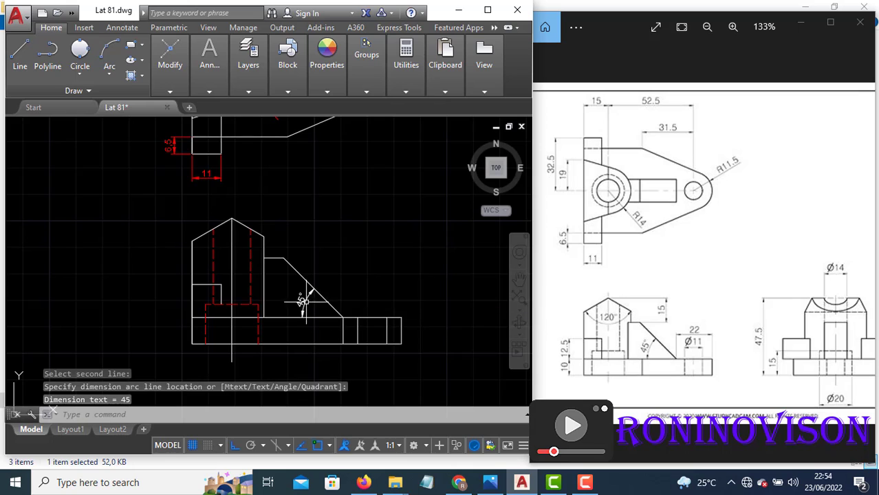
# - Add a linear dimension across the two small-hole lines, placed just above the base in the front view
pyautogui.scroll(2, 308, 305)
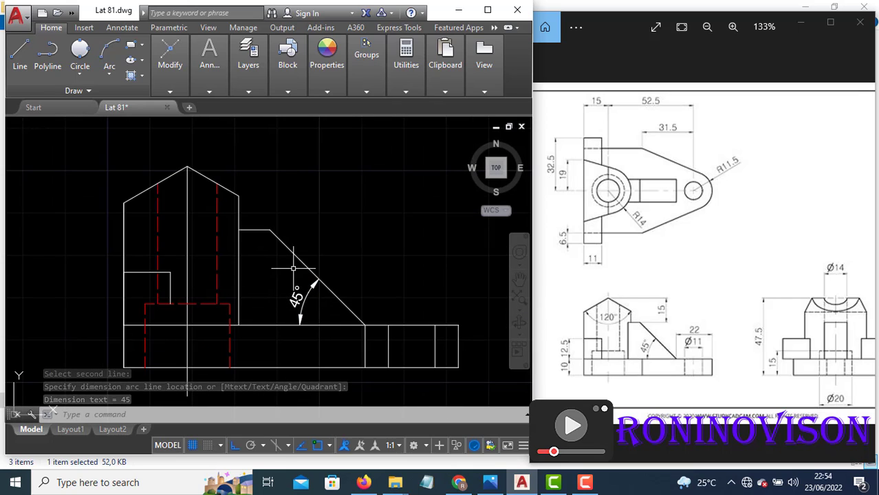
pyautogui.click(209, 95)
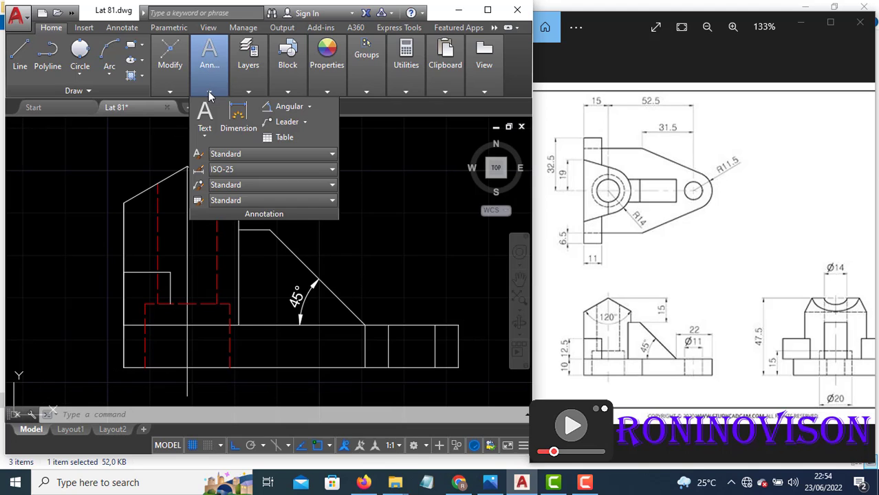
pyautogui.click(309, 110)
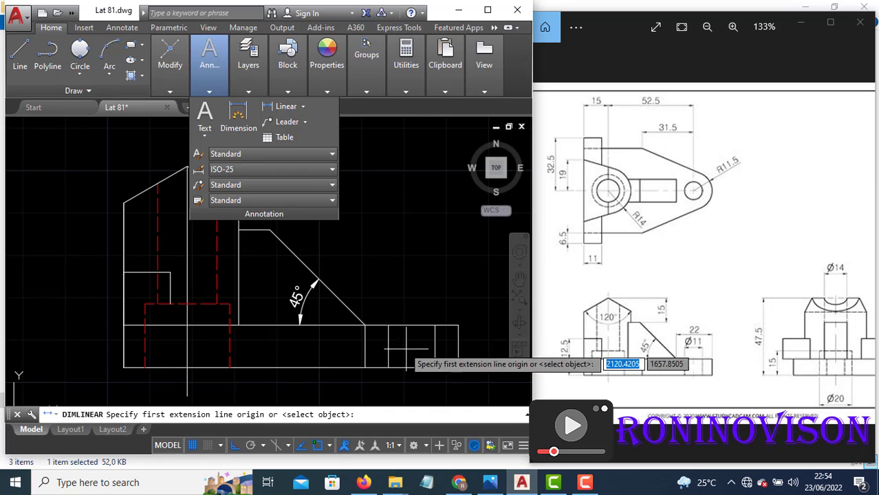
pyautogui.click(389, 326)
pyautogui.click(435, 325)
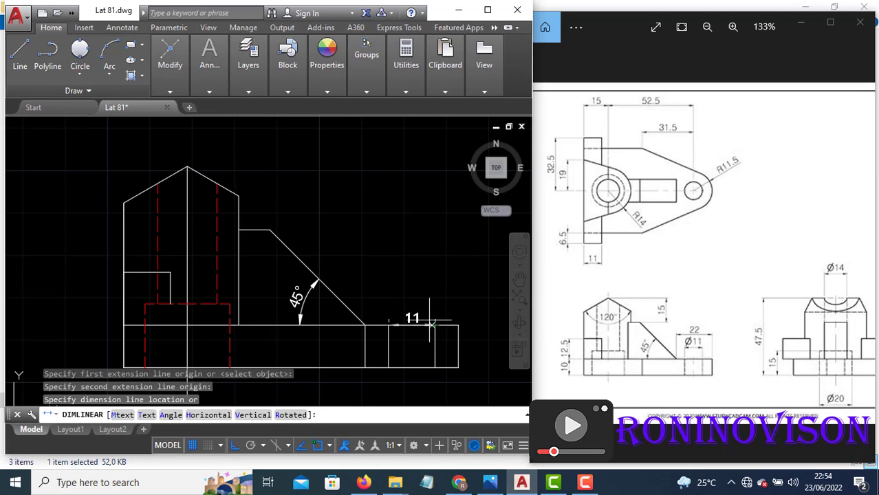
pyautogui.click(412, 312)
# - Add a linear dimension from the rib's foot to the base's far end, placed above the hole dimension
pyautogui.press('Return')
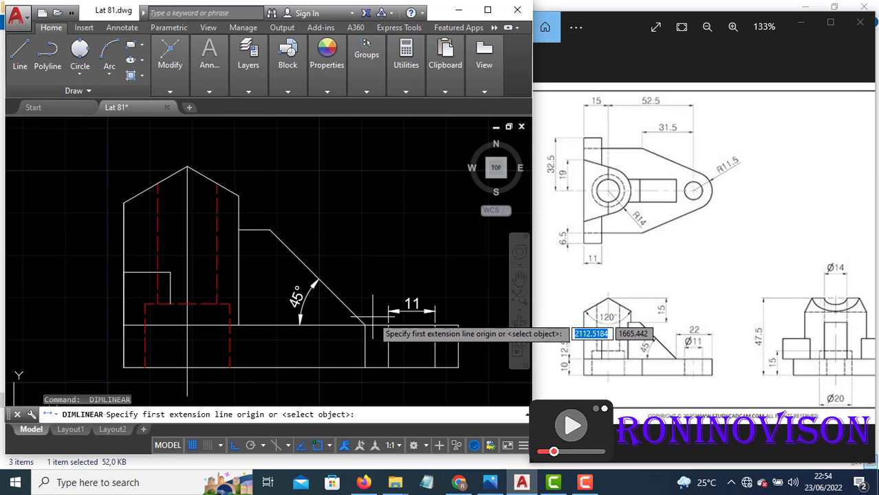
pyautogui.click(365, 325)
pyautogui.click(458, 325)
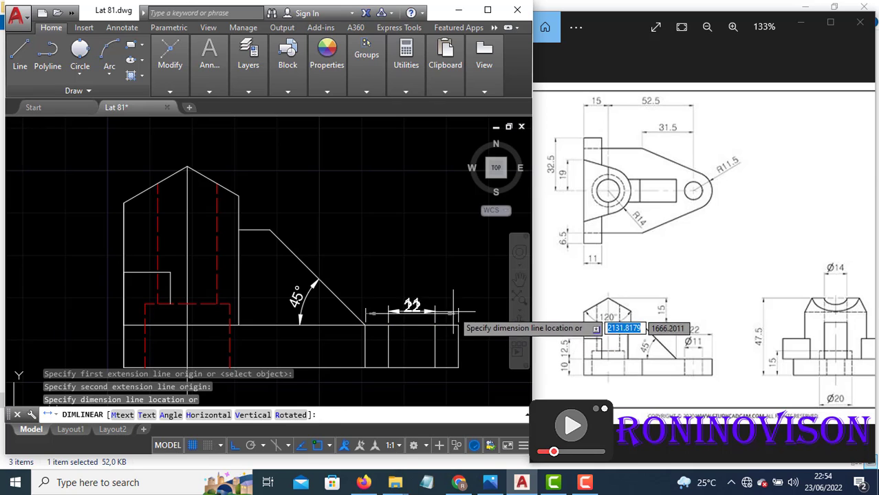
pyautogui.click(447, 286)
pyautogui.press('Escape')
pyautogui.press('Escape')
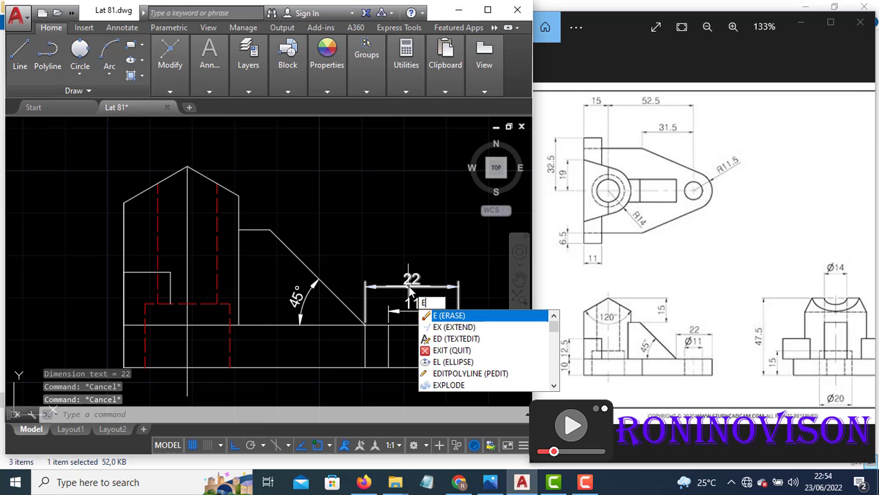
# - Insert a diameter symbol before the 22 dimension text in the front view
pyautogui.write('Ed')
pyautogui.press('Return')
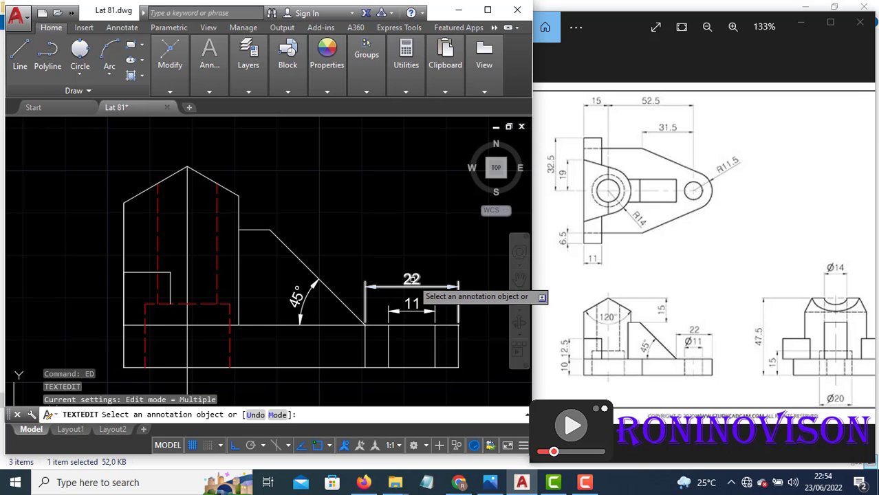
pyautogui.click(411, 278)
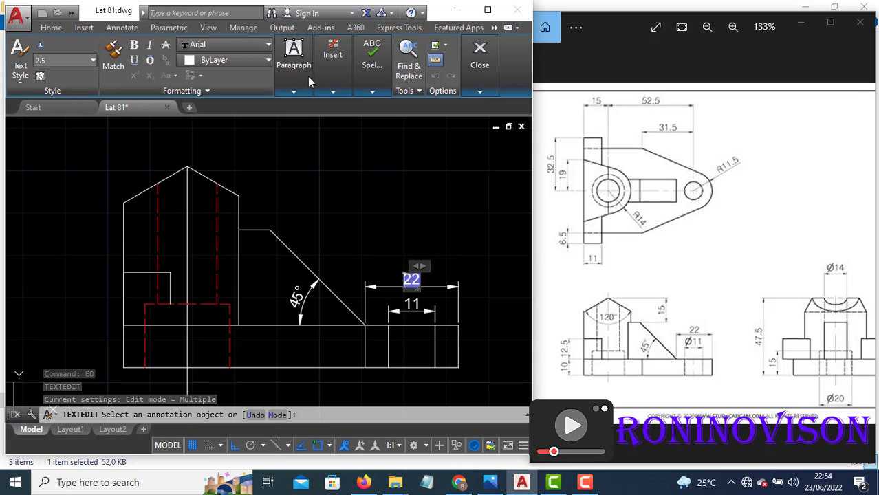
pyautogui.click(294, 88)
pyautogui.click(332, 88)
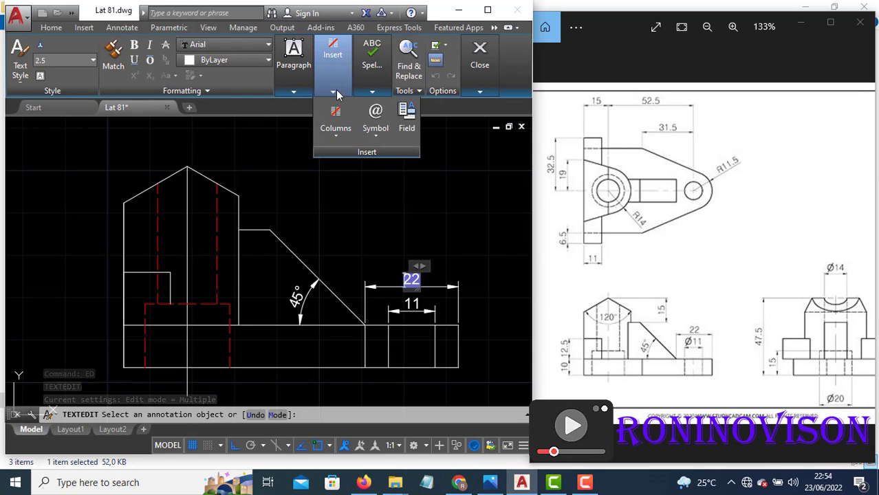
pyautogui.click(370, 139)
pyautogui.click(395, 193)
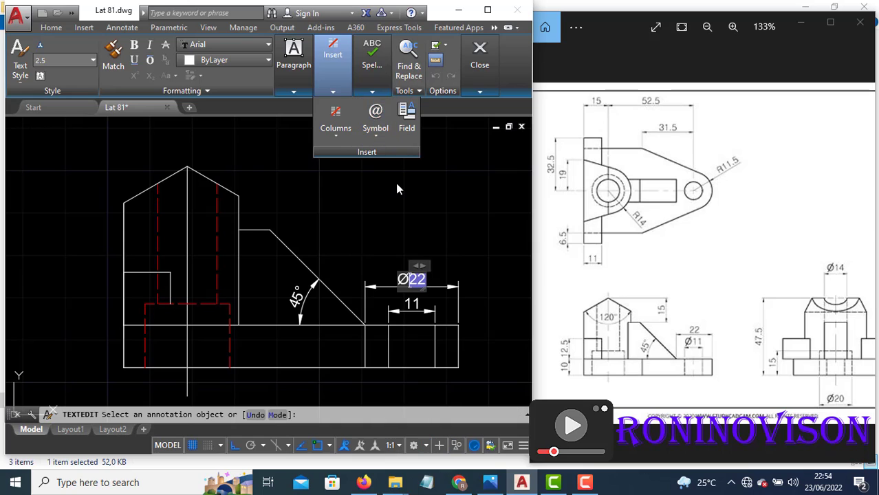
pyautogui.click(453, 261)
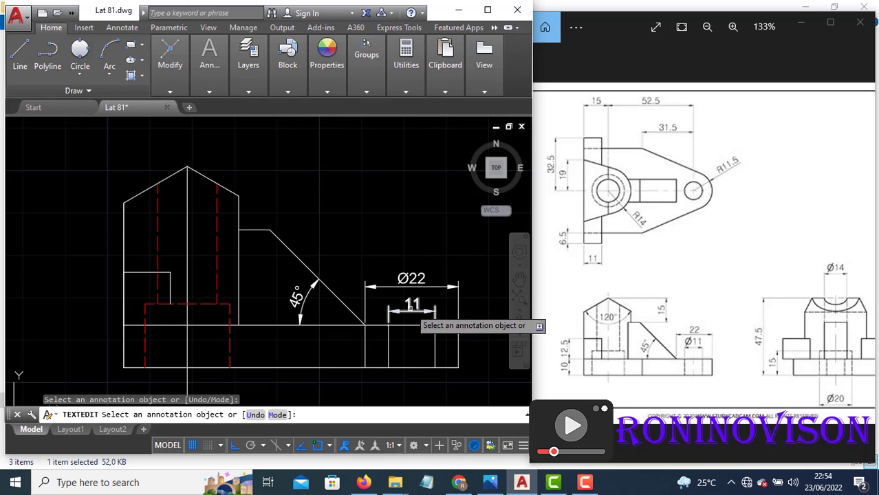
# - Insert a diameter symbol before the 11 hole dimension text and finish text editing
pyautogui.click(411, 305)
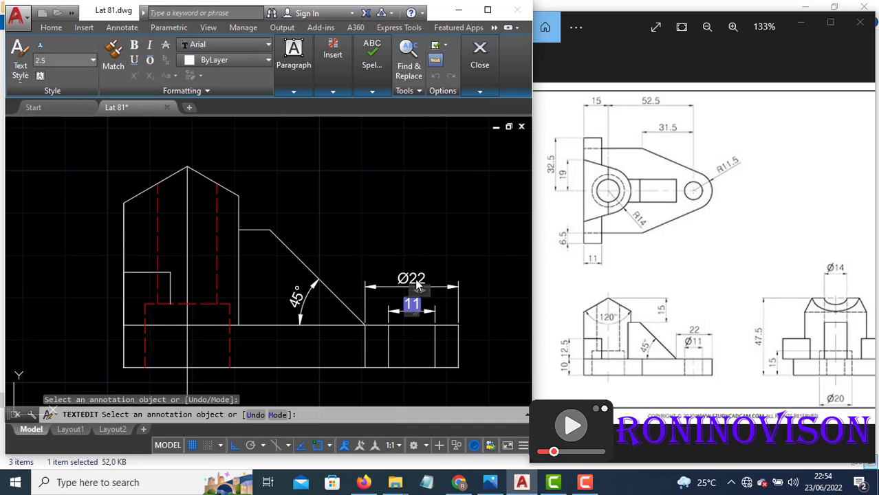
pyautogui.click(334, 92)
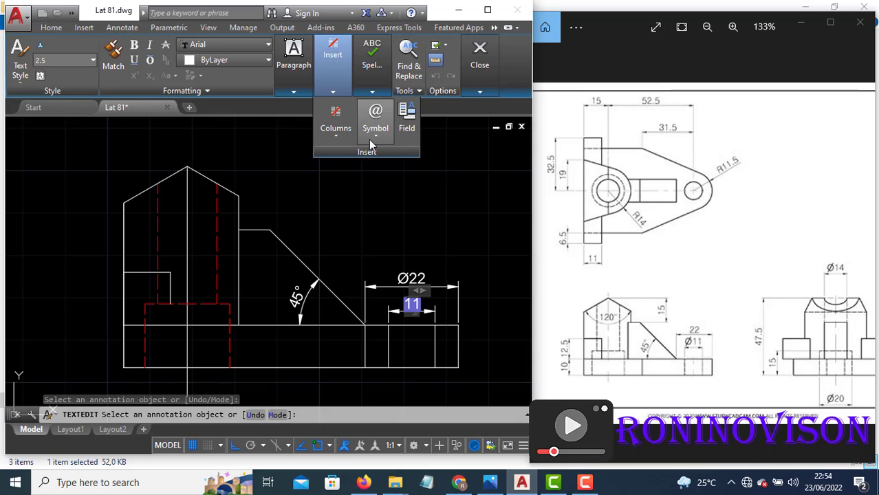
pyautogui.click(370, 139)
pyautogui.click(421, 185)
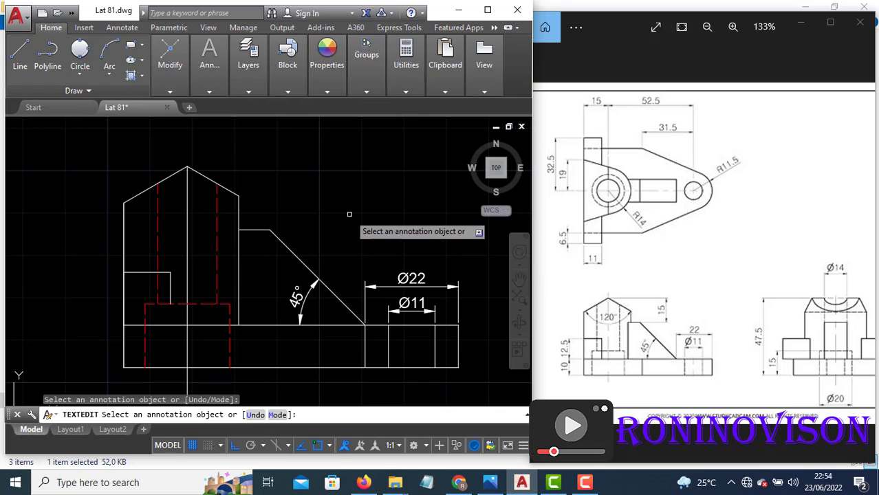
pyautogui.press('Escape')
# - Add a vertical linear dimension from the boss's peak to the rib's upper edge in the front view, placed above the rib
pyautogui.click(205, 90)
pyautogui.click(281, 108)
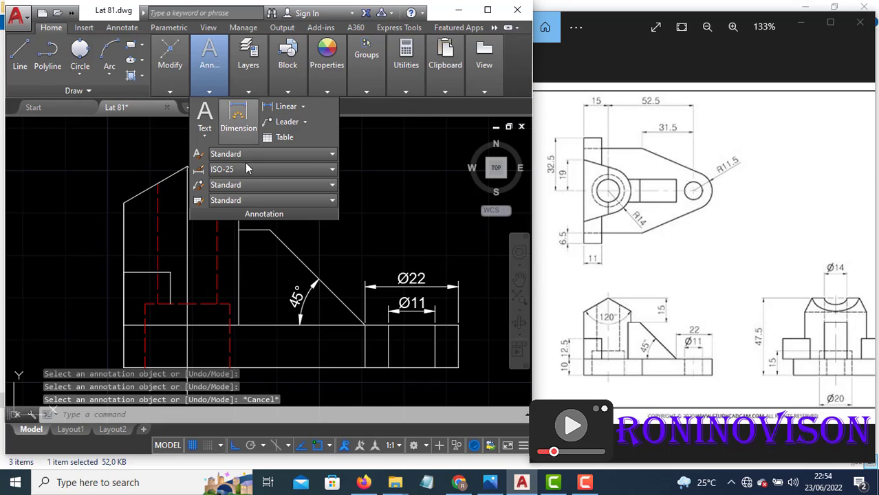
pyautogui.click(187, 165)
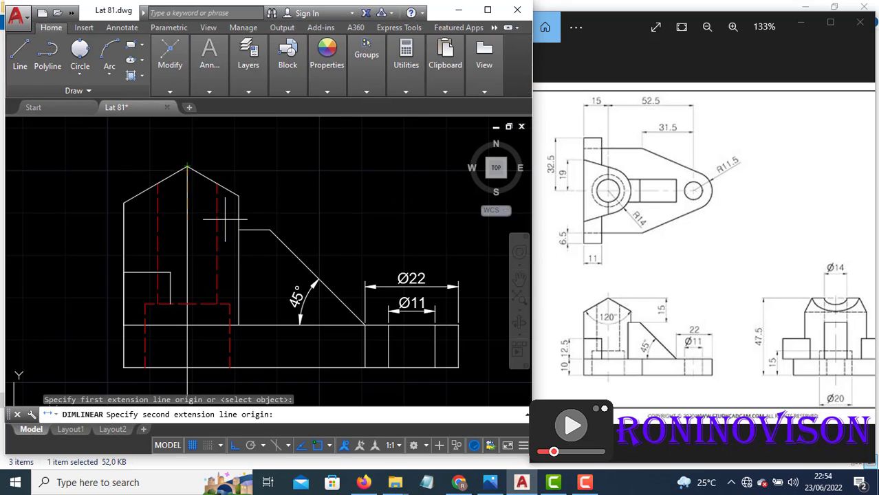
pyautogui.click(270, 230)
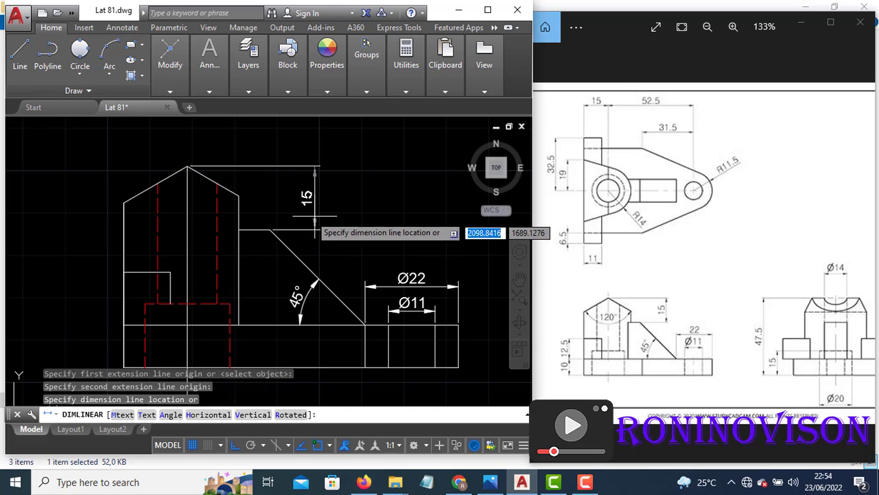
pyautogui.click(301, 215)
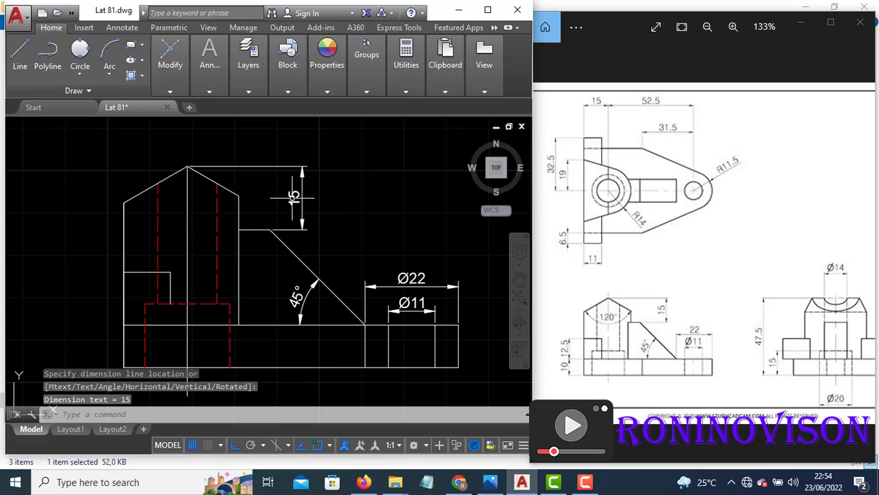
# - Add a linear dimension for the base's height, placed just outside its end beneath the boss in the front view
pyautogui.scroll(-2, 294, 197)
pyautogui.press('Return')
pyautogui.click(195, 270)
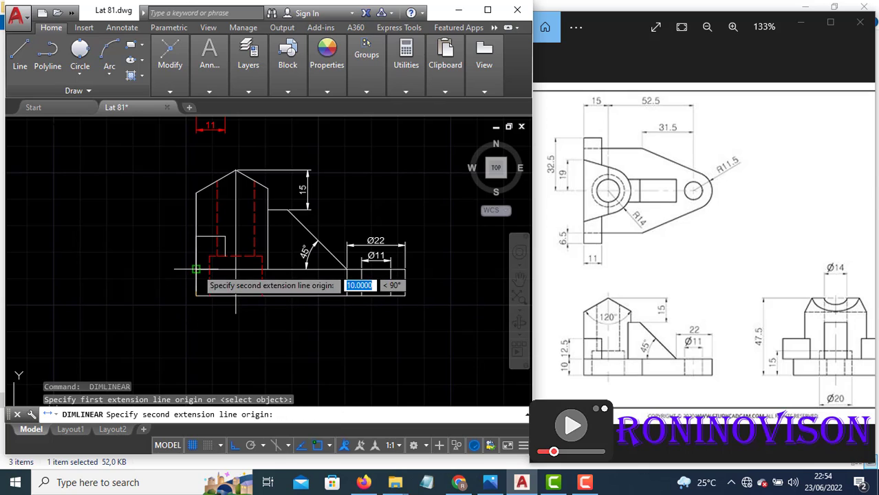
pyautogui.click(196, 296)
pyautogui.click(178, 283)
# - Dimension the side block's height from the base's upper edge, aligned with the base height dimension
pyautogui.press('Return')
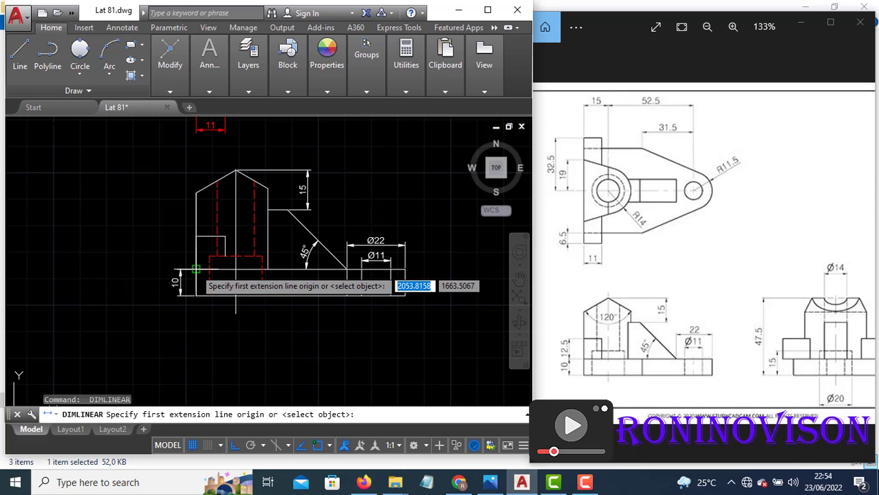
pyautogui.click(196, 269)
pyautogui.click(196, 236)
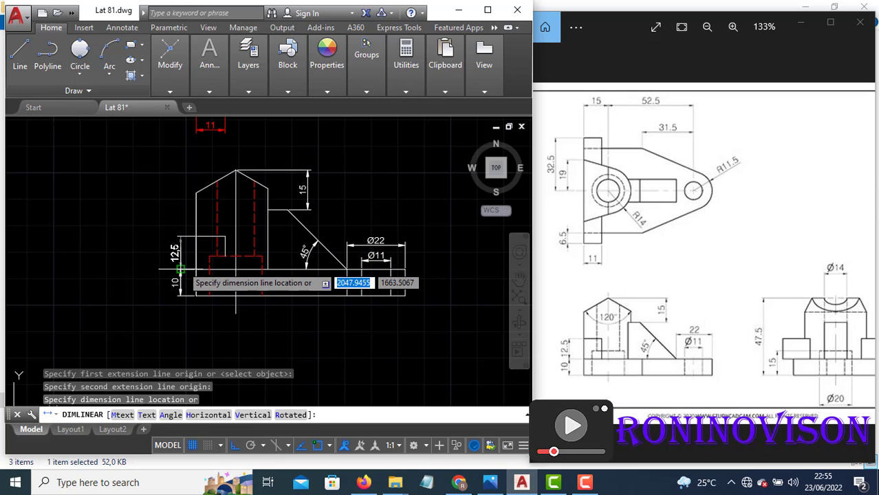
pyautogui.click(179, 267)
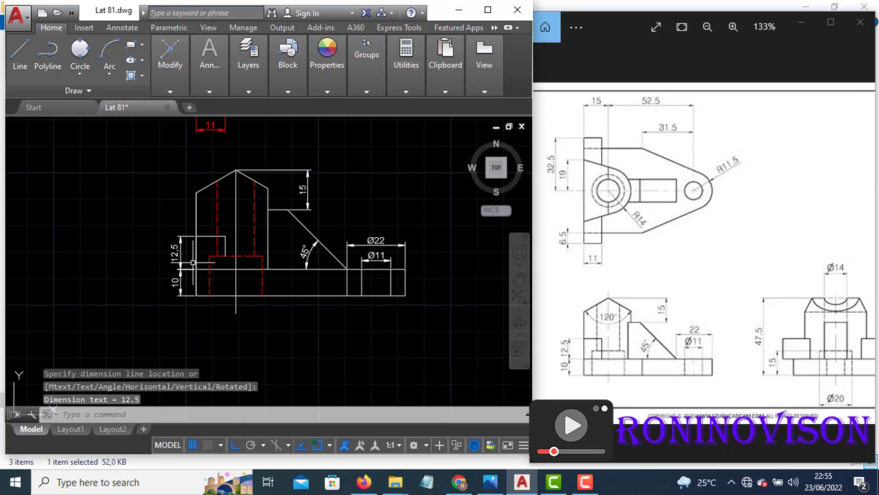
# - Add an angular dimension between the two sloping edges at the boss's peak, placing the arc inside the boss
pyautogui.click(209, 58)
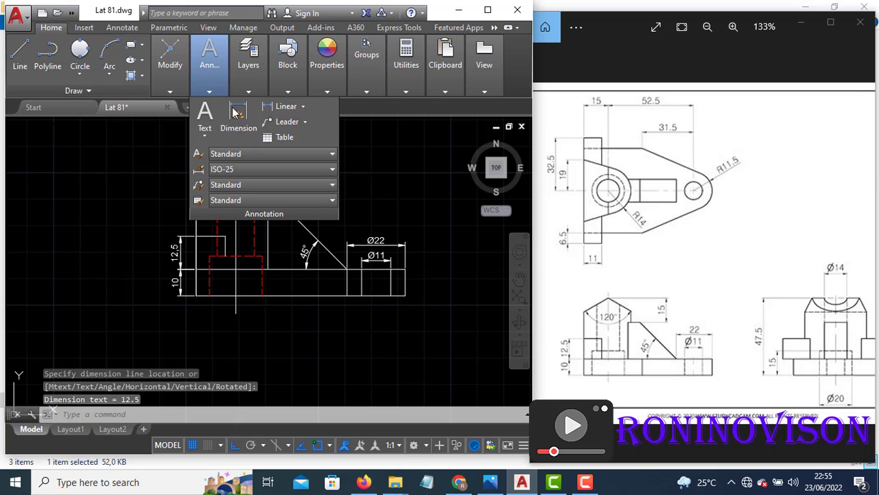
pyautogui.click(302, 108)
pyautogui.click(295, 179)
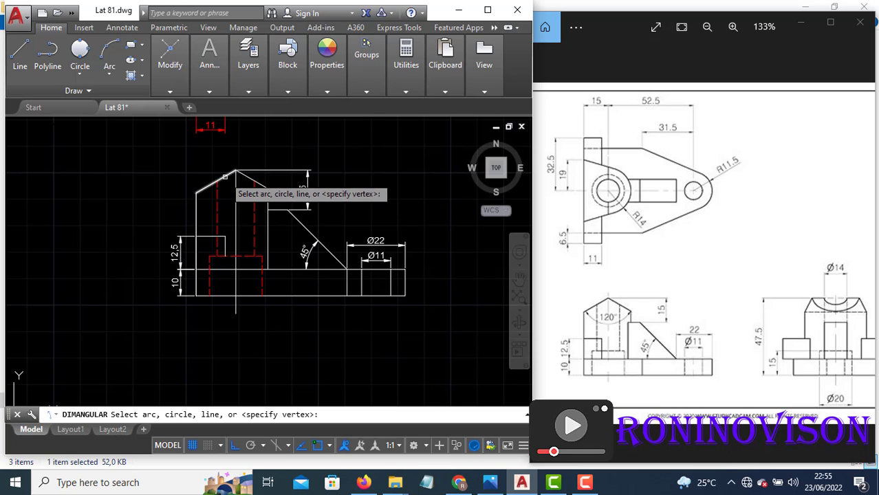
pyautogui.click(225, 178)
pyautogui.click(243, 178)
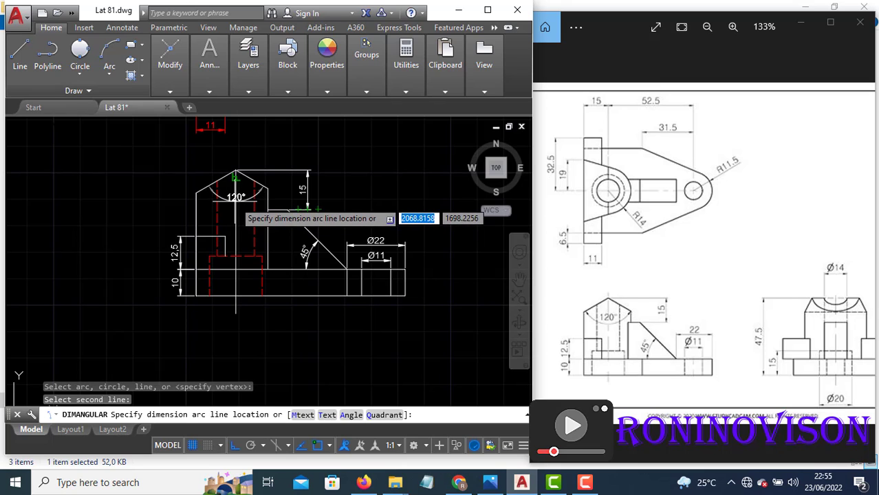
pyautogui.scroll(7, 236, 201)
pyautogui.click(235, 201)
pyautogui.scroll(-5, 160, 202)
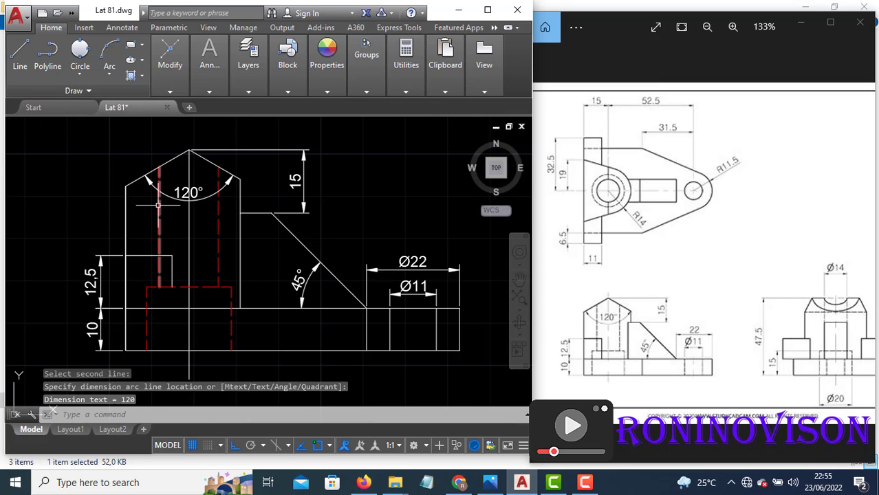
# - Erase the solid vertical line through the middle of the boss in the front view
pyautogui.press('Escape')
pyautogui.click(206, 249)
pyautogui.click(183, 229)
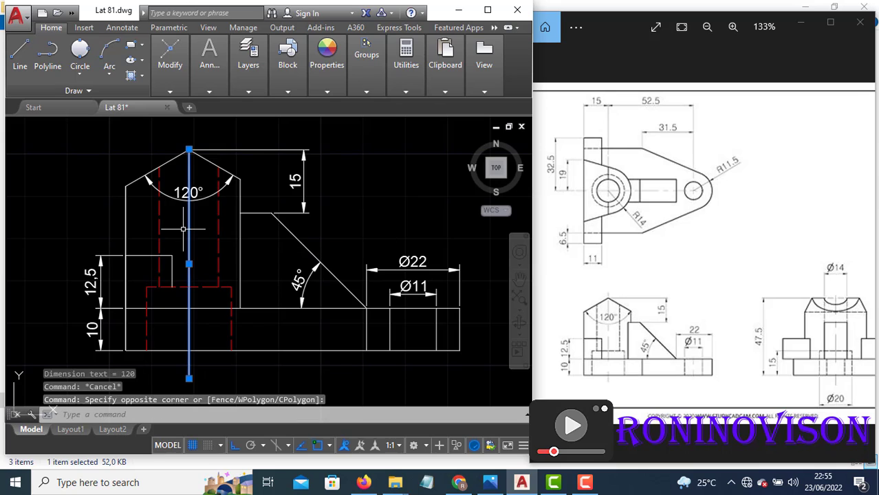
pyautogui.write('e')
pyautogui.press('Return')
# - Add a centerline between the two dashed lines of the boss's narrow bore
pyautogui.click(208, 92)
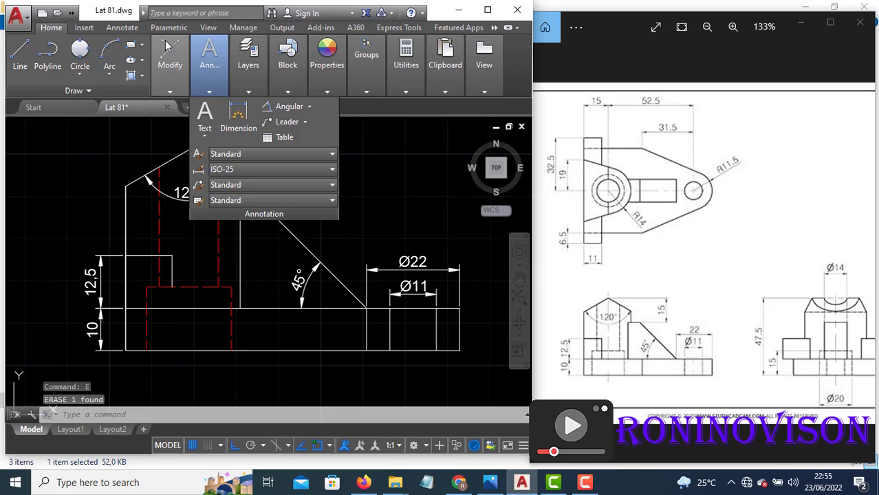
pyautogui.click(114, 29)
pyautogui.click(246, 92)
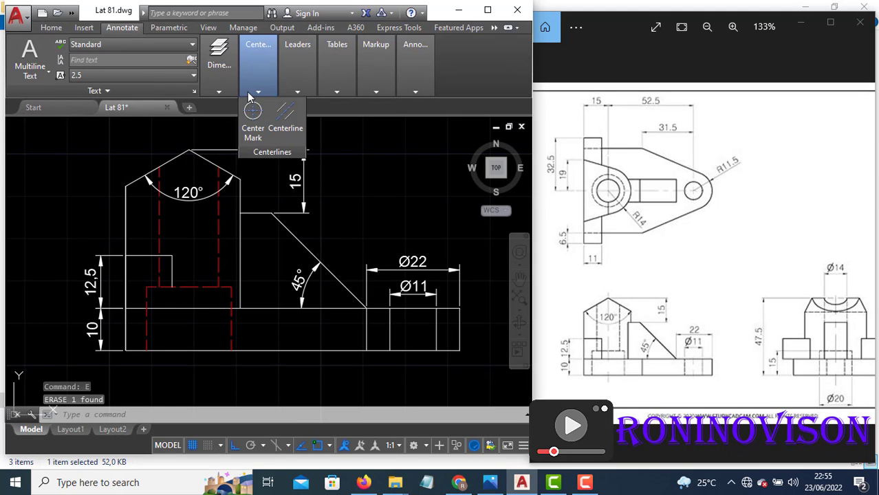
pyautogui.click(283, 124)
pyautogui.click(219, 261)
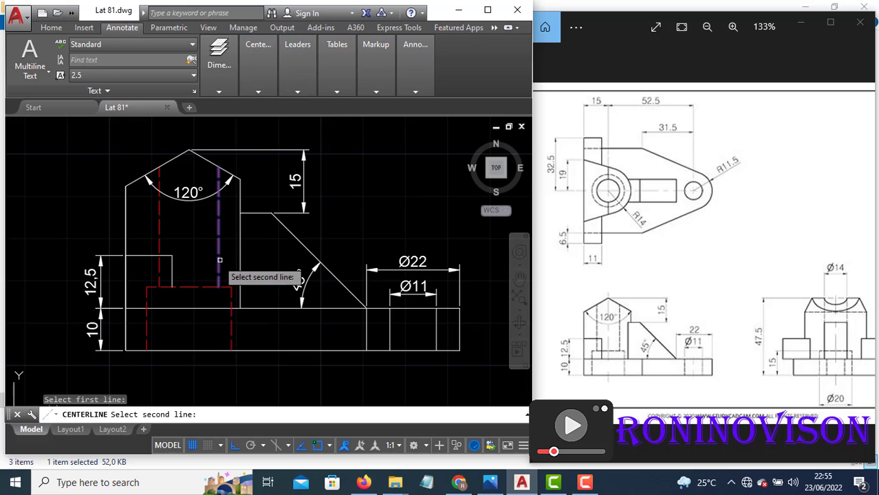
pyautogui.click(160, 255)
pyautogui.press('Escape')
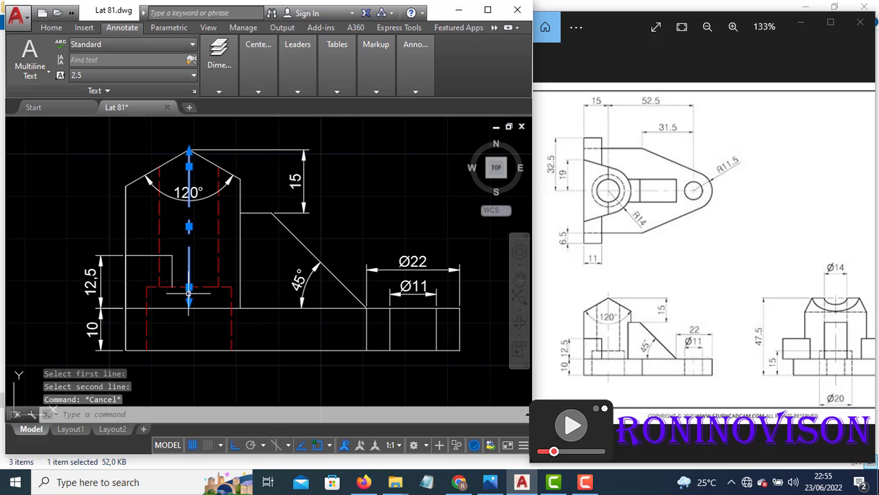
# - Stretch the boss centerline past the peak and the base's underside, with extensions of about 7.7 at the start and 17.5 at the end
pyautogui.click(189, 308)
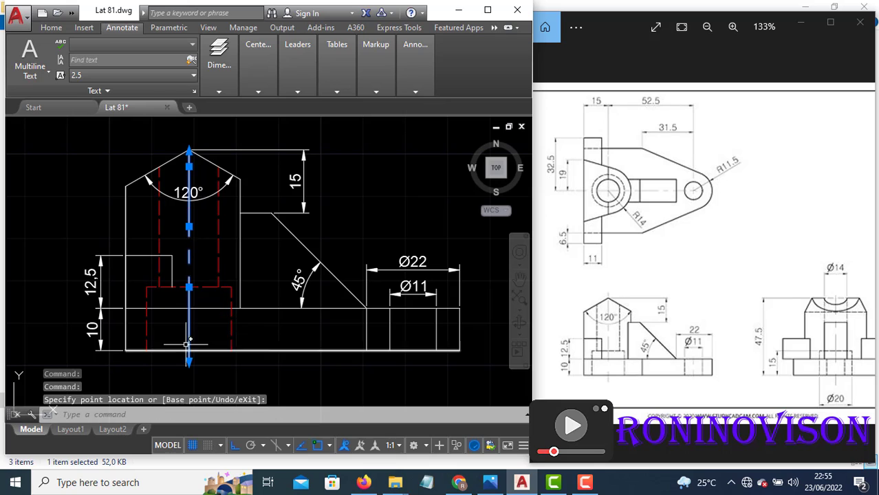
pyautogui.click(186, 344)
pyautogui.click(189, 150)
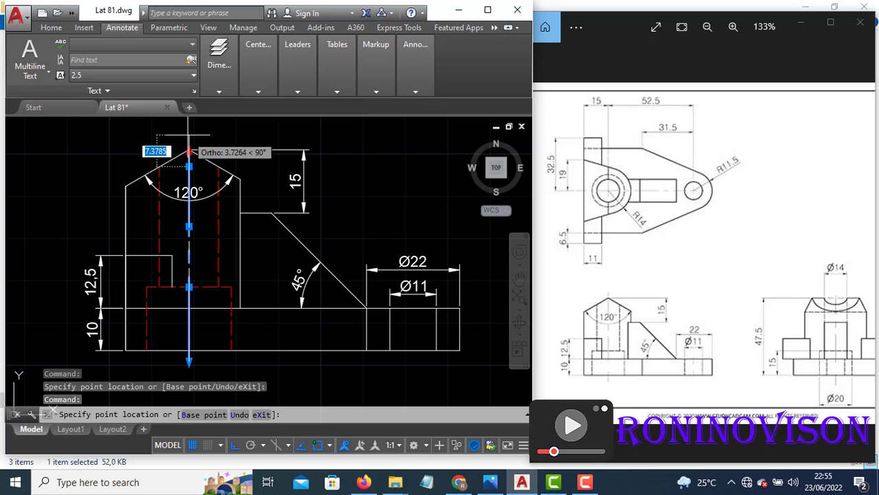
pyautogui.press('Escape')
pyautogui.press('Escape')
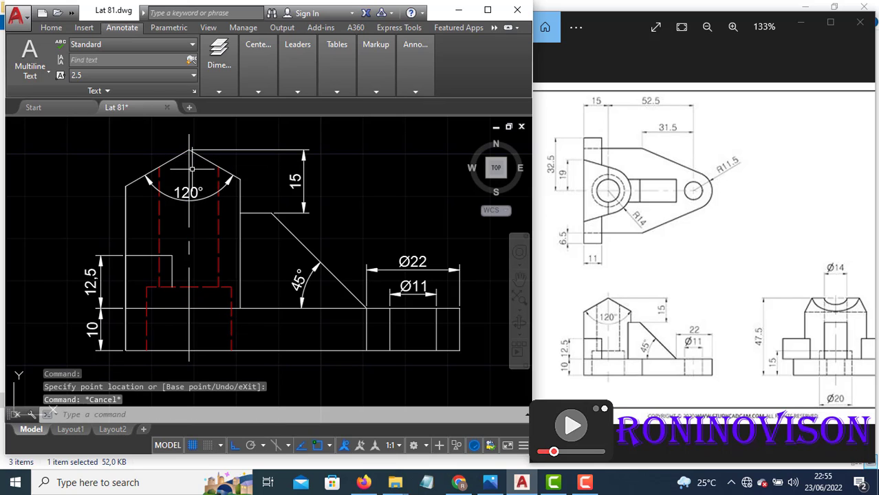
# - Set the boss centerline's linetype scale to 0.4 and deselect it
pyautogui.click(192, 168)
pyautogui.click(196, 180)
pyautogui.rightClick(189, 198)
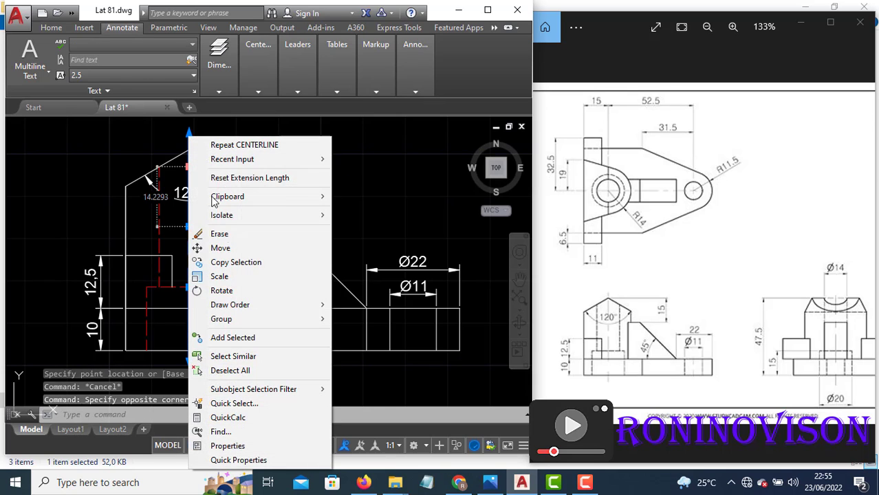
pyautogui.click(227, 447)
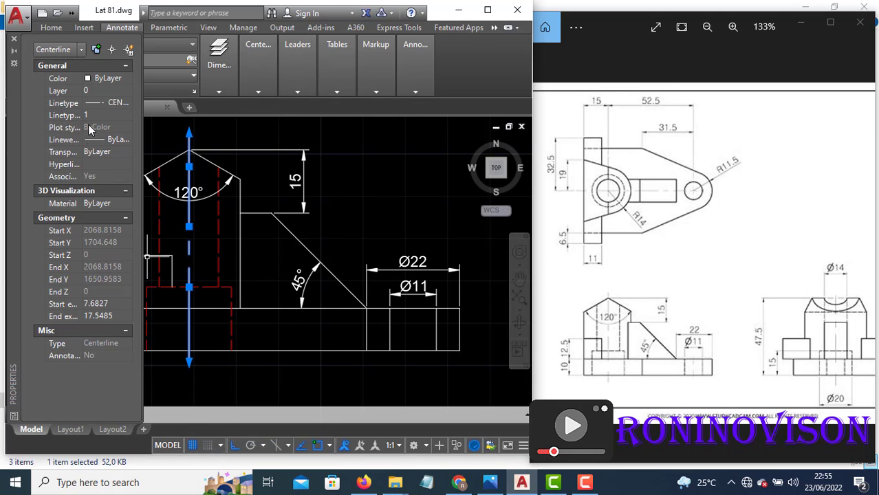
pyautogui.click(94, 115)
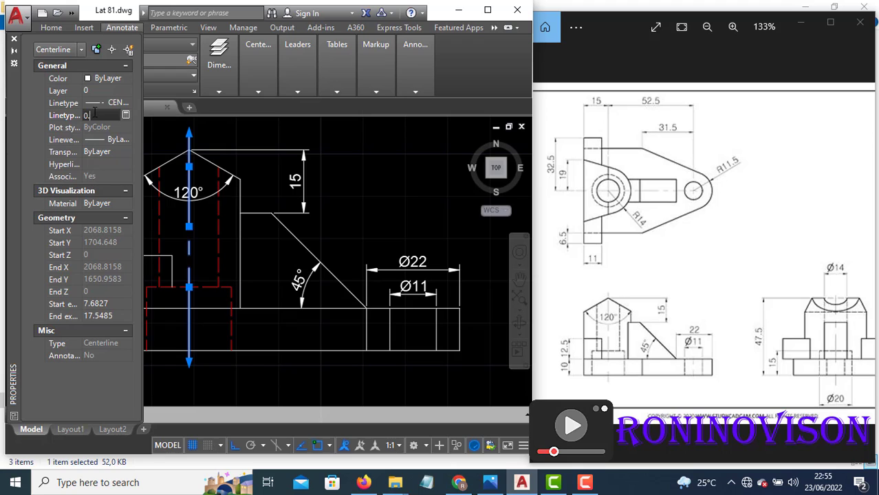
pyautogui.press('Return')
pyautogui.press('Escape')
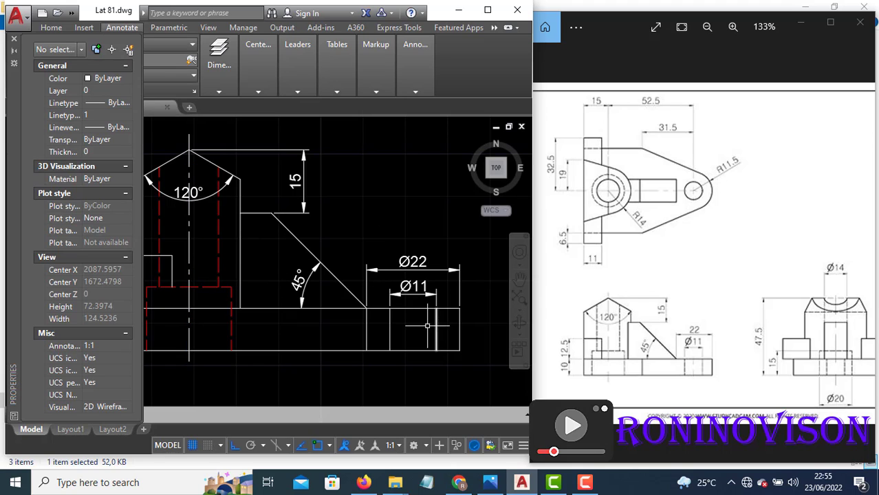
# - Add a centerline between the two edge lines of the Ø11 hole in the base
pyautogui.click(258, 92)
pyautogui.click(283, 124)
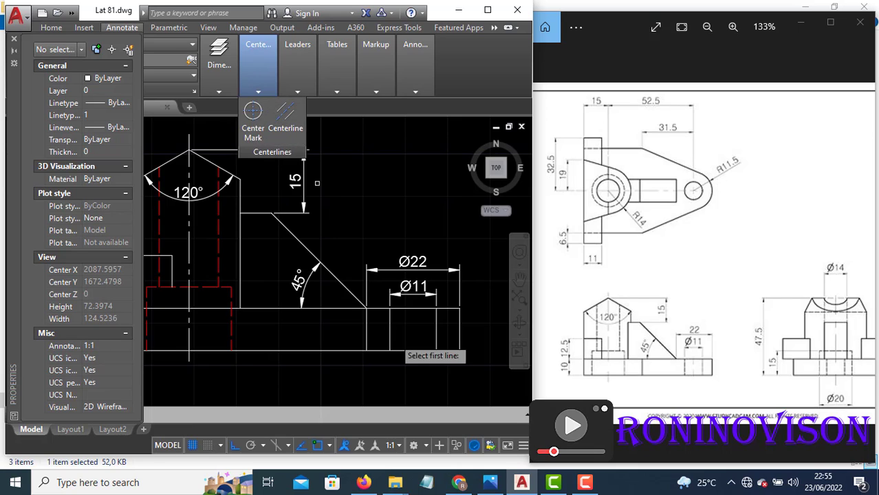
pyautogui.click(390, 332)
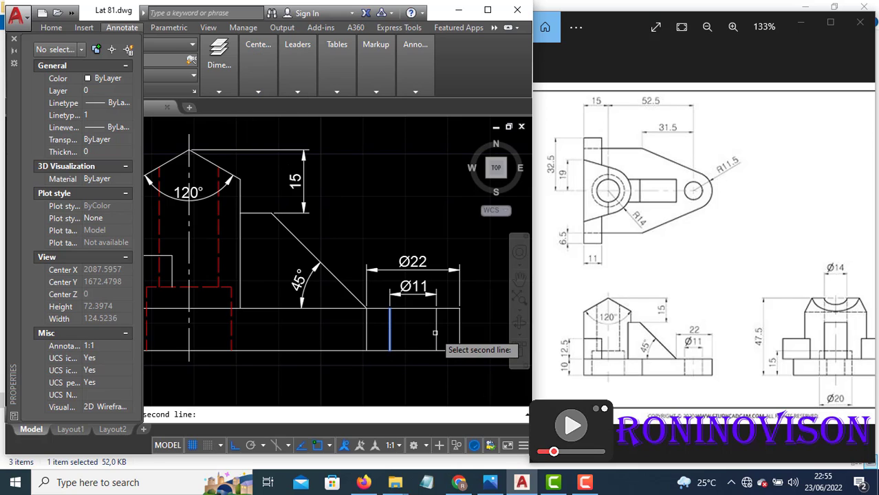
pyautogui.click(434, 333)
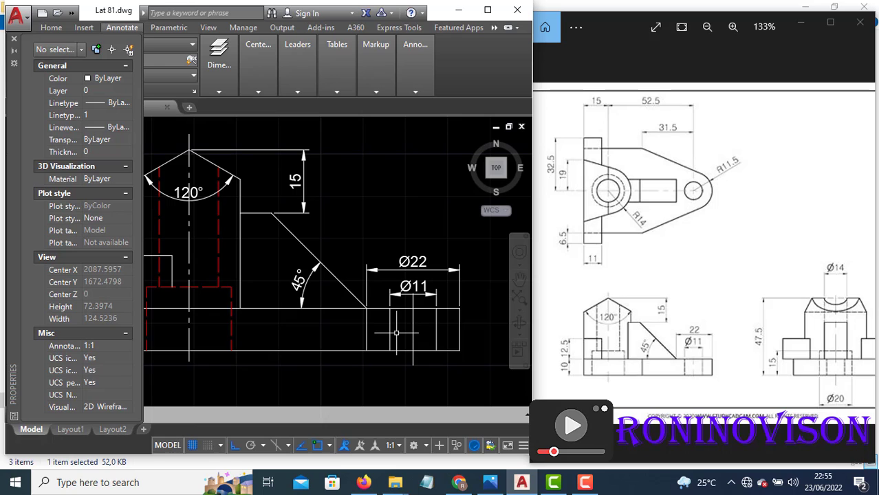
# - Match the Ø11 hole centerline's properties to the boss centerline
pyautogui.write('ma')
pyautogui.press('Return')
pyautogui.click(188, 262)
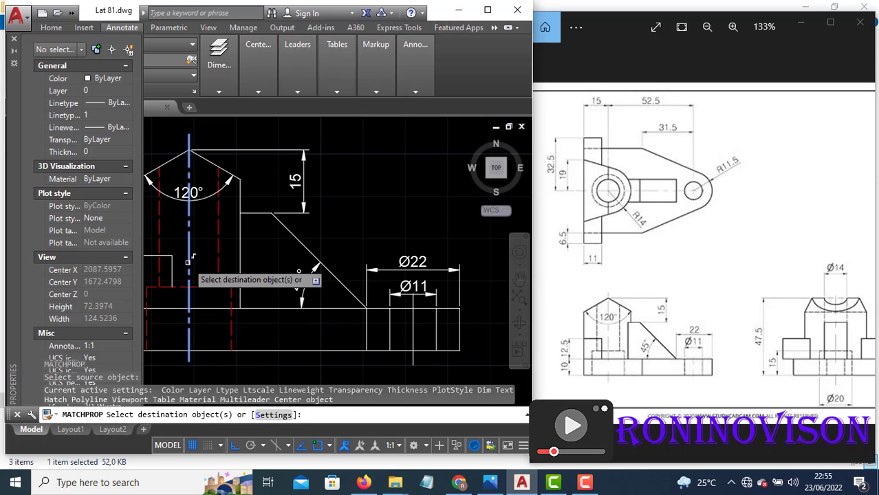
pyautogui.click(413, 328)
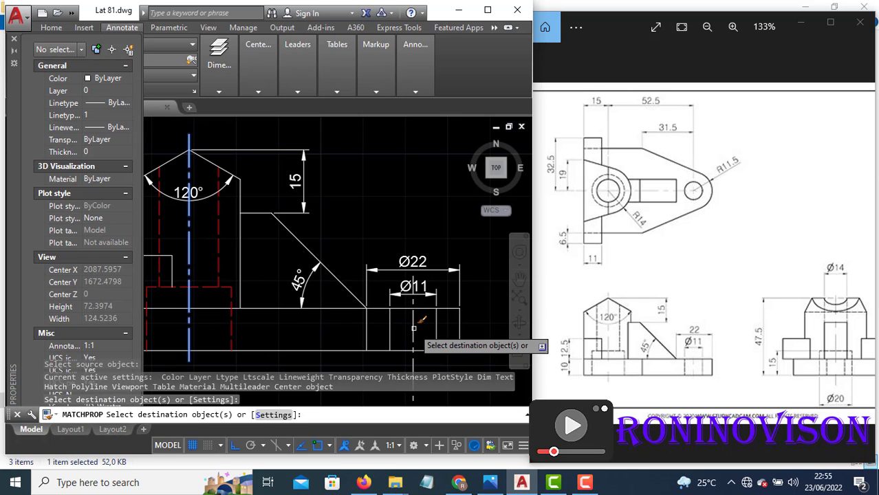
pyautogui.press('Escape')
# - Shorten the Ø11 hole centerline to about 1.5 beyond the base's underside and just above its upper edge
pyautogui.scroll(-3, 406, 306)
pyautogui.scroll(3, 405, 308)
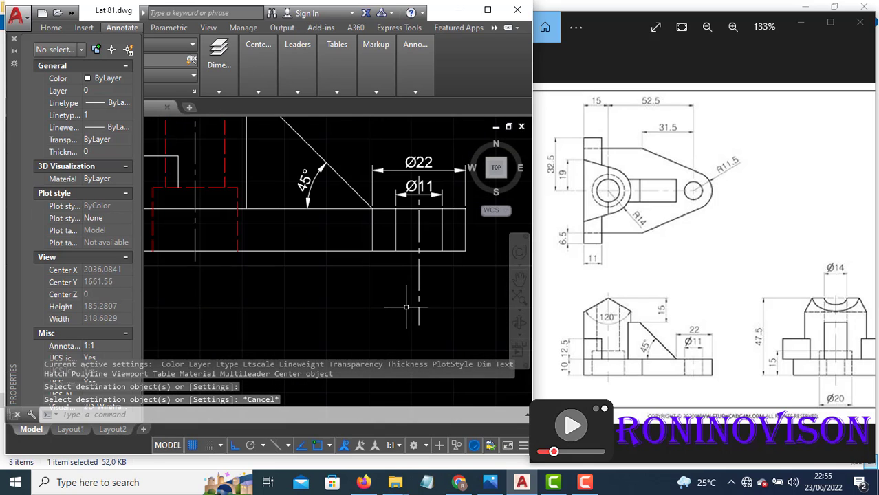
pyautogui.click(438, 308)
pyautogui.click(407, 295)
pyautogui.click(419, 324)
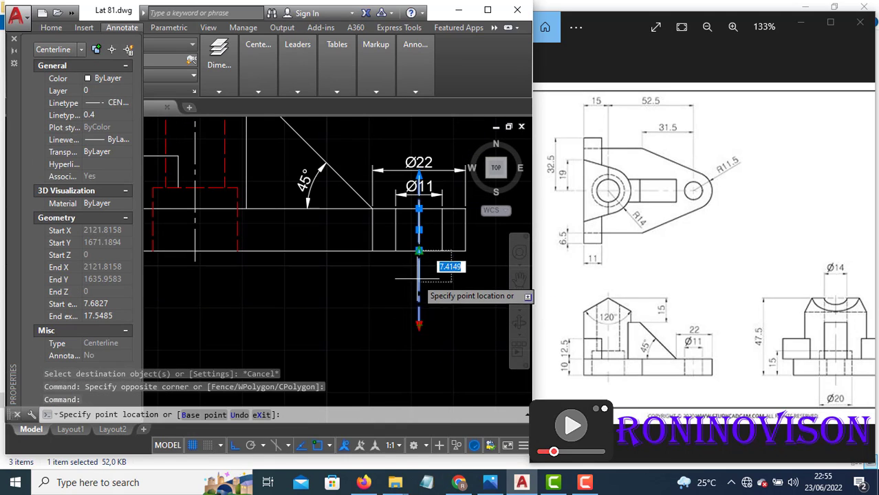
pyautogui.scroll(4, 418, 275)
pyautogui.scroll(-4, 391, 346)
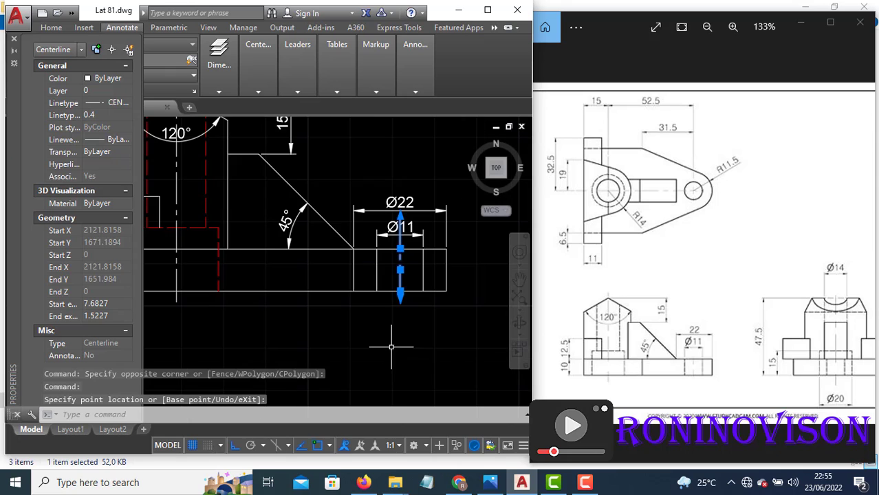
pyautogui.scroll(3, 401, 217)
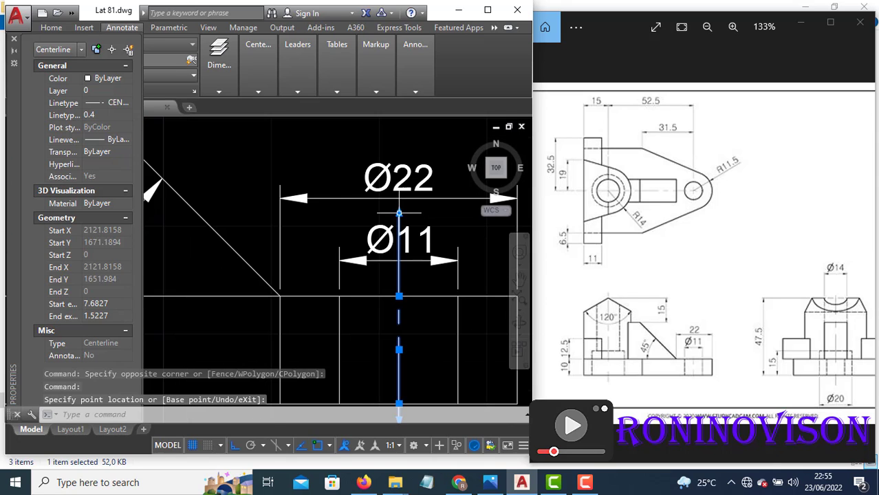
pyautogui.press('Escape')
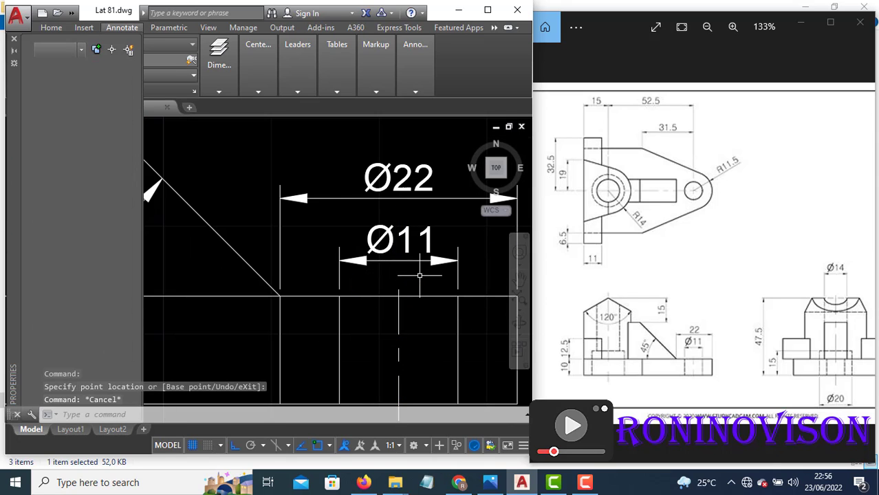
pyautogui.scroll(-4, 395, 275)
pyautogui.moveTo(357, 304); pyautogui.dragTo(372, 333, button='middle')
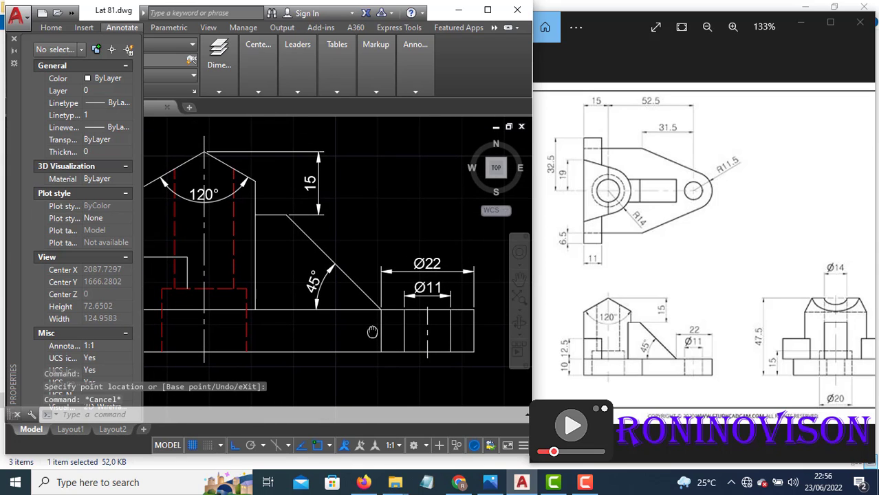
# - Change the colour of the boss centerline and the Ø11 hole centerline in the front view to red
pyautogui.click(436, 329)
pyautogui.click(427, 334)
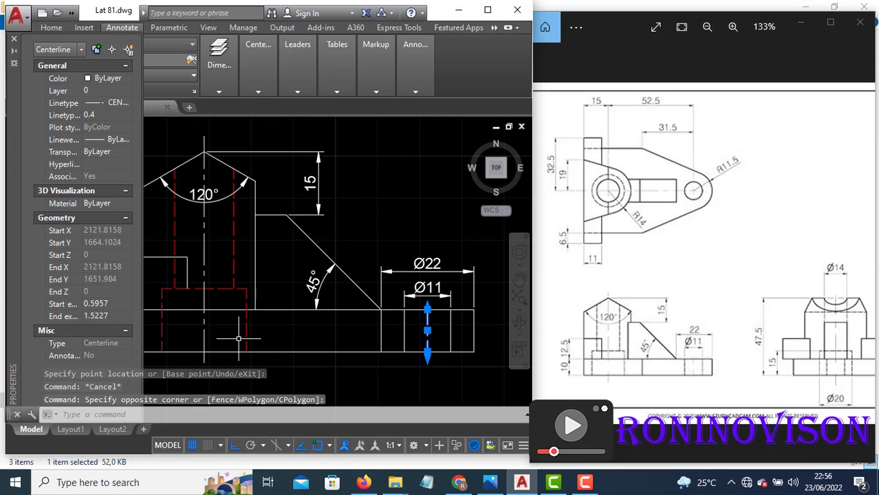
pyautogui.click(215, 338)
pyautogui.click(194, 342)
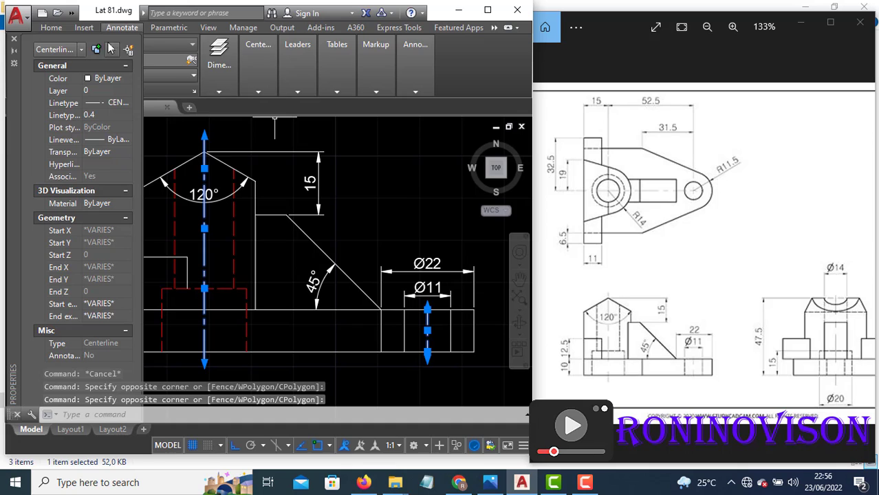
pyautogui.click(14, 38)
pyautogui.click(51, 28)
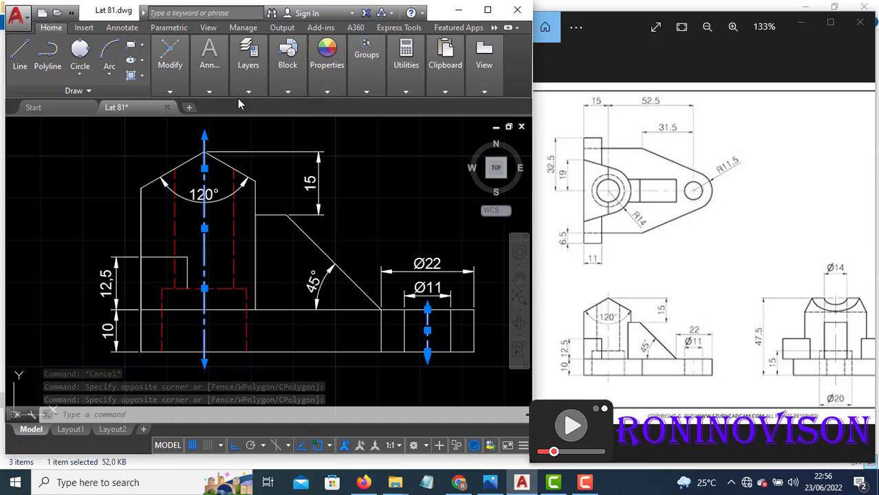
pyautogui.click(327, 90)
pyautogui.click(378, 109)
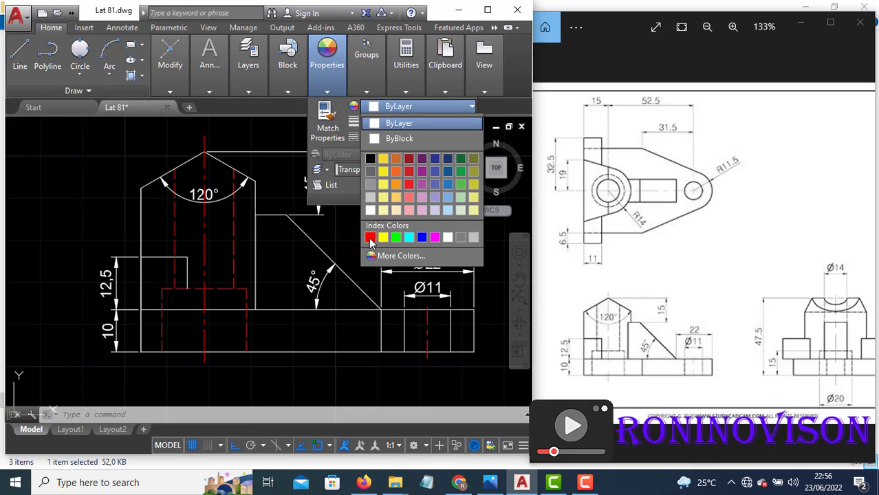
pyautogui.click(369, 237)
pyautogui.press('Escape')
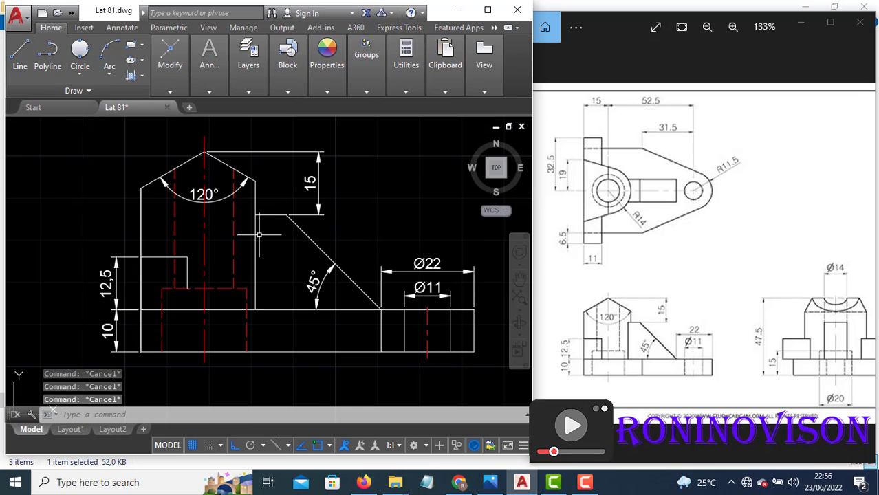
# - Draw a horizontal line about 57 long to the right from the lower-right corner of the front view's base
pyautogui.moveTo(274, 266); pyautogui.dragTo(257, 302, button='middle')
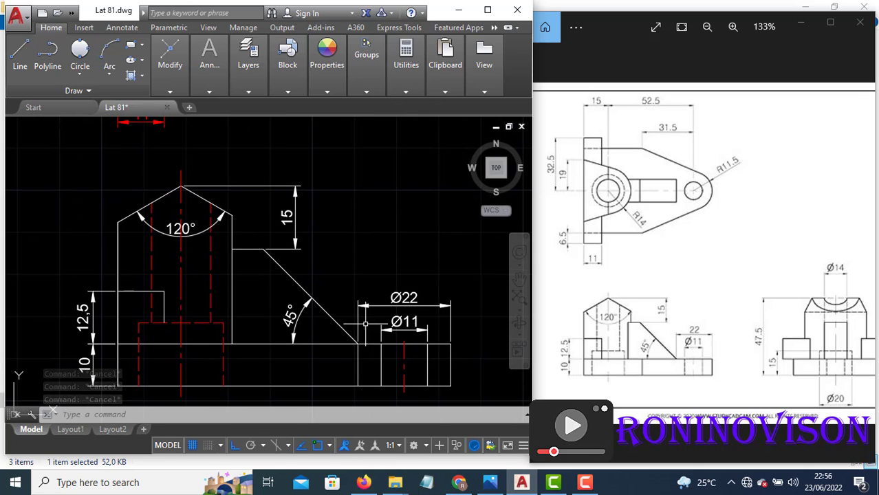
pyautogui.scroll(-4, 248, 313)
pyautogui.moveTo(316, 229); pyautogui.dragTo(280, 261, button='middle')
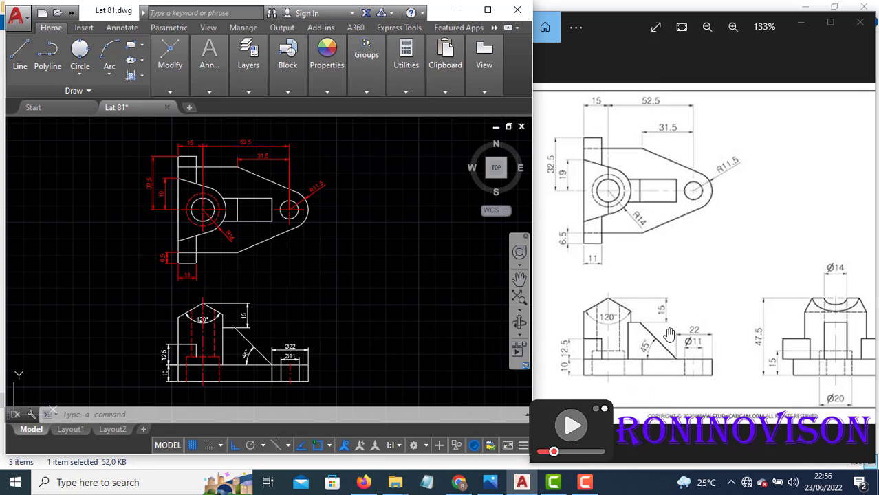
pyautogui.moveTo(738, 353); pyautogui.dragTo(681, 350)
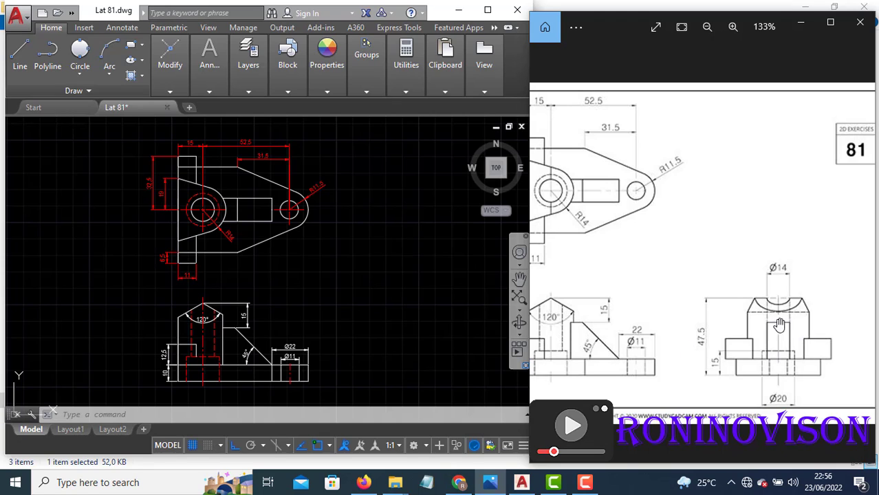
pyautogui.click(366, 373)
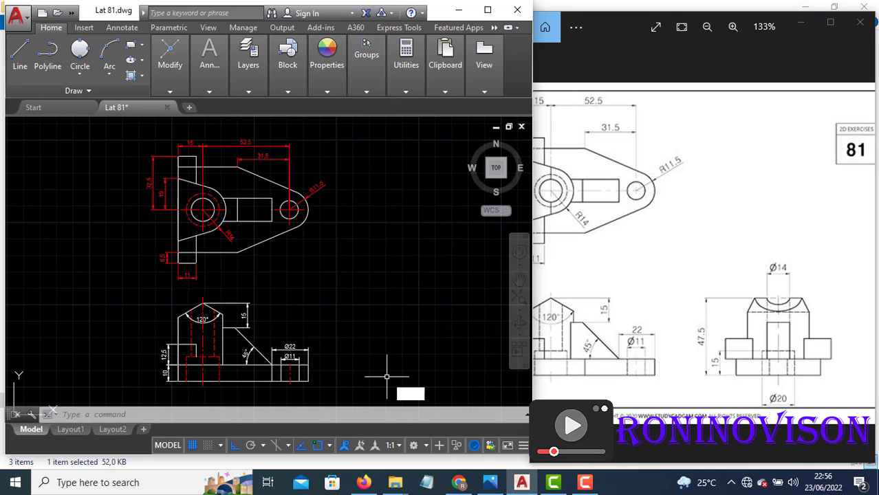
pyautogui.write('l')
pyautogui.press('Return')
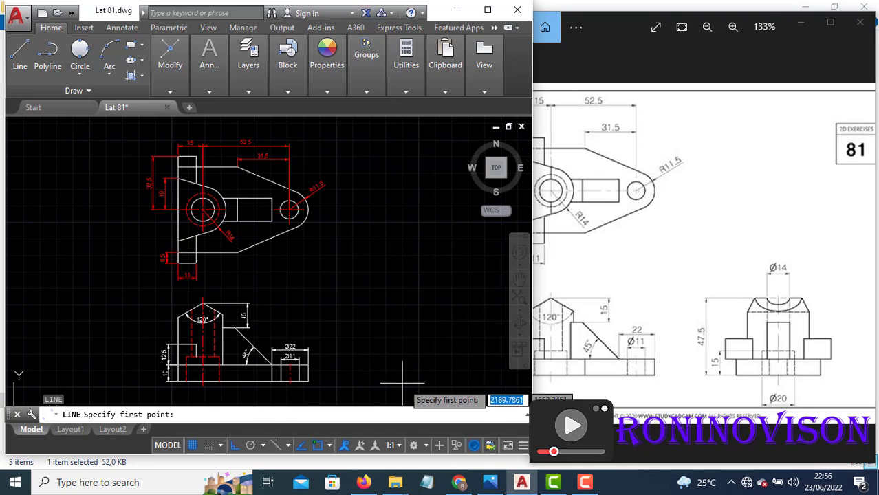
pyautogui.click(308, 380)
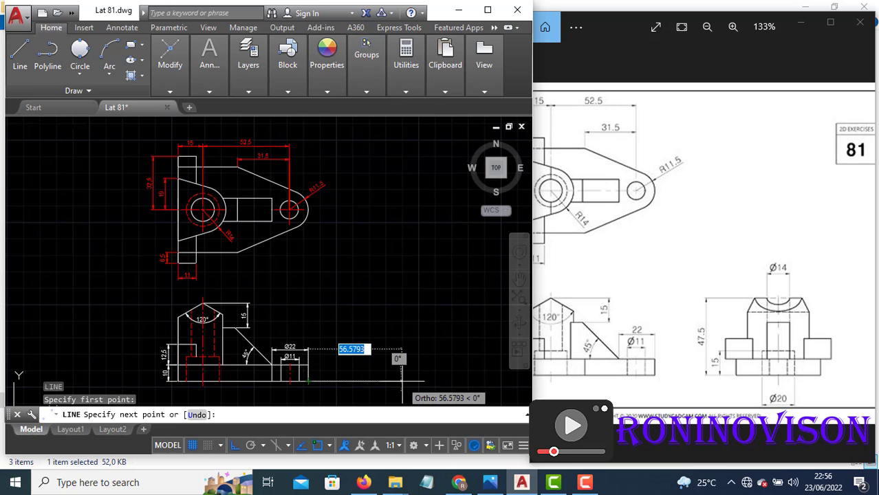
pyautogui.click(403, 381)
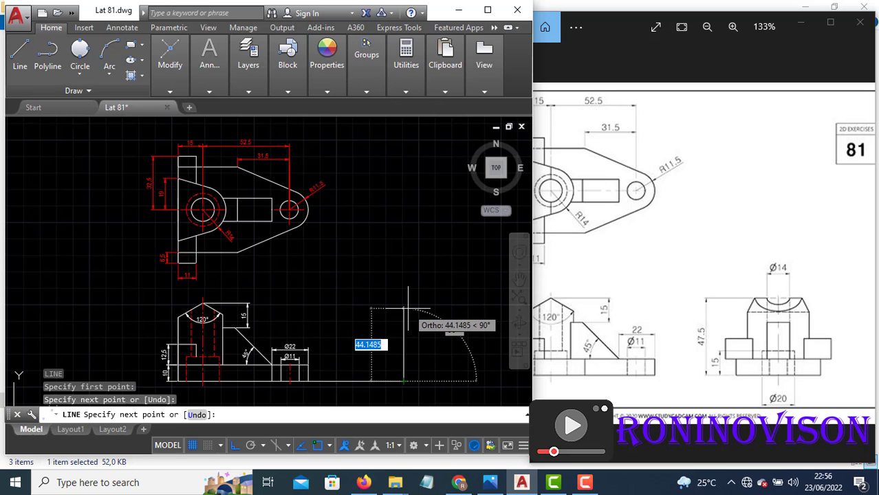
# - Continue the line 47.5 straight up and 7 to the right, and end it there
pyautogui.write('47.5')
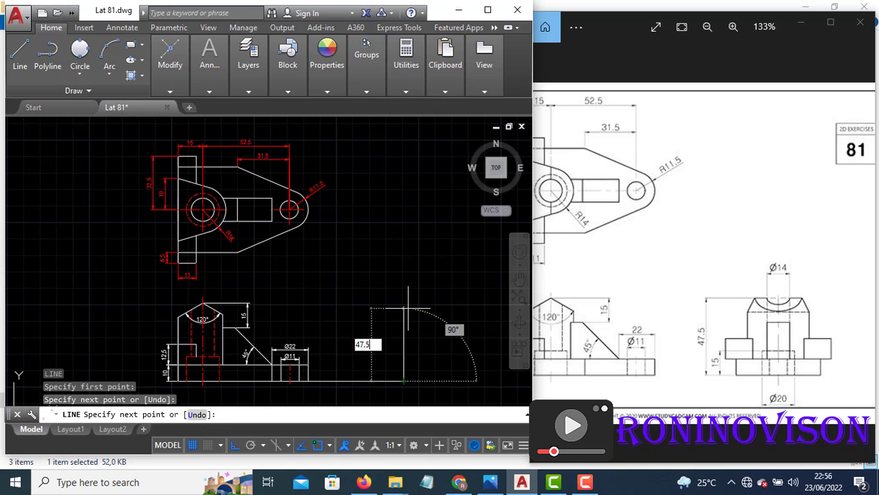
pyautogui.press('Return')
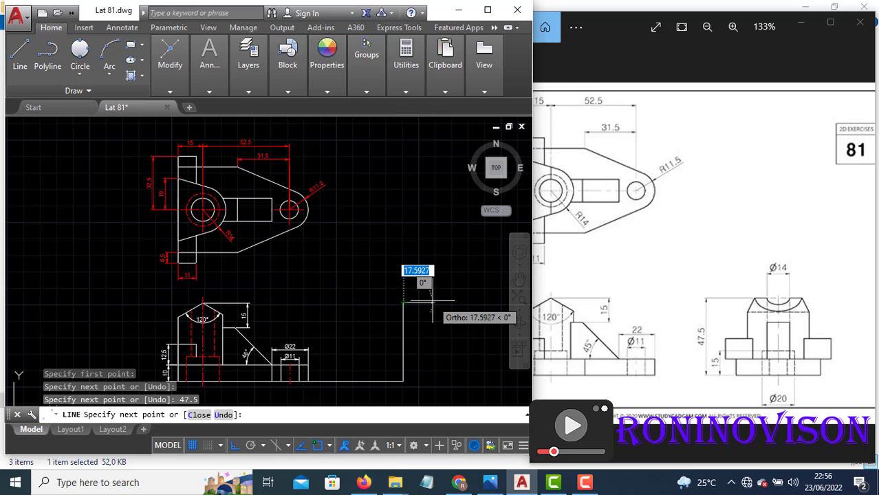
pyautogui.write('7')
pyautogui.press('Return')
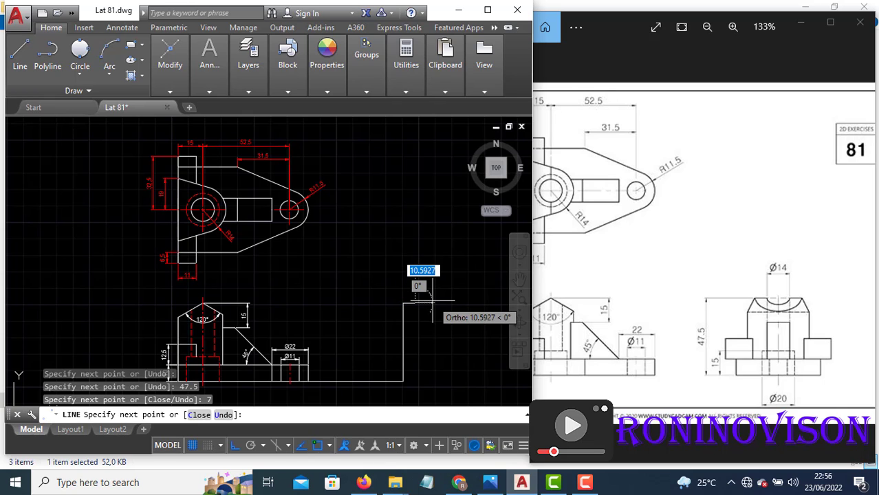
pyautogui.press('Return')
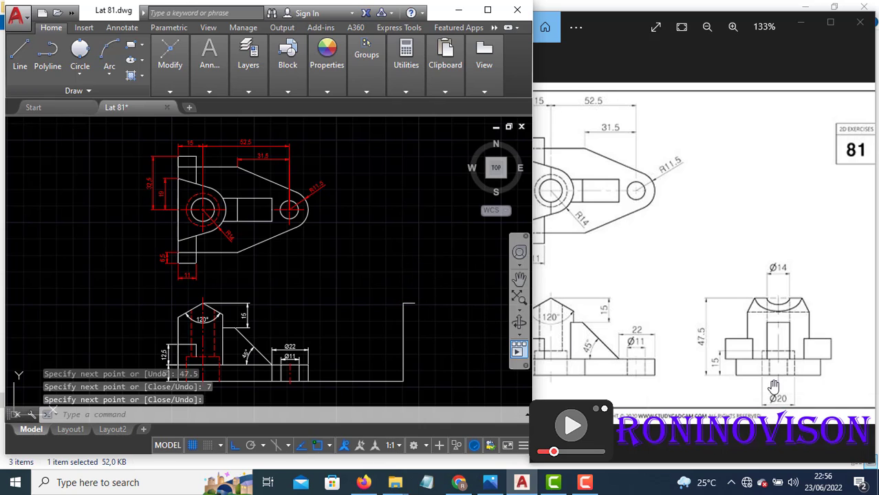
# - From the foot of the 47.5 vertical line, draw lines 10 right, 15 up and 10 back left to outline the half counterbore
pyautogui.keyDown('ctrl'); pyautogui.scroll(1, 774, 387); pyautogui.keyUp('ctrl')
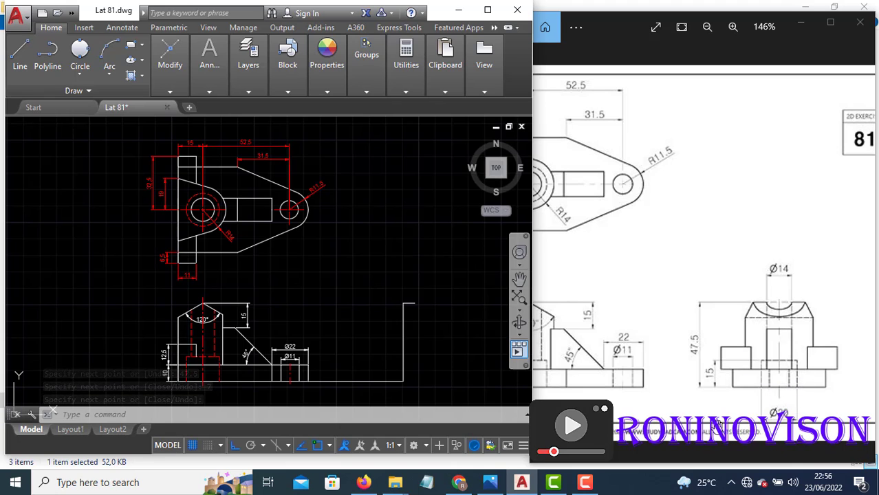
pyautogui.write('l')
pyautogui.press('Return')
pyautogui.click(403, 381)
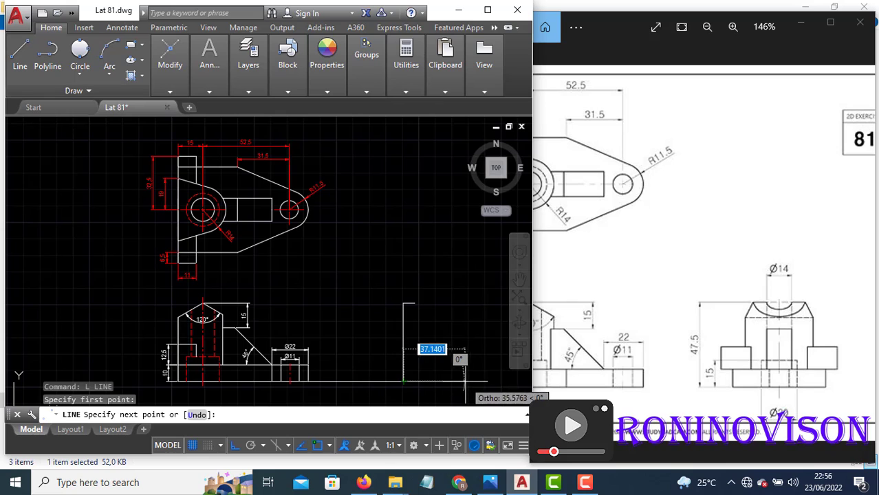
pyautogui.write('10')
pyautogui.press('Return')
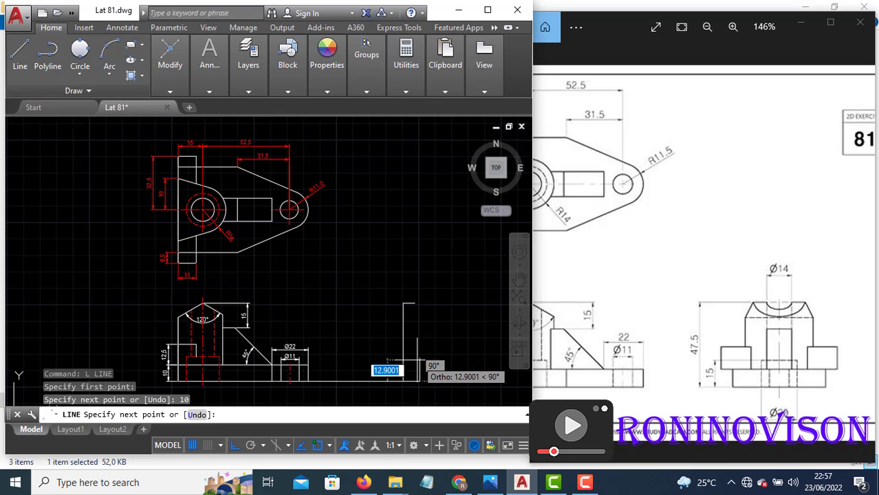
pyautogui.write('1')
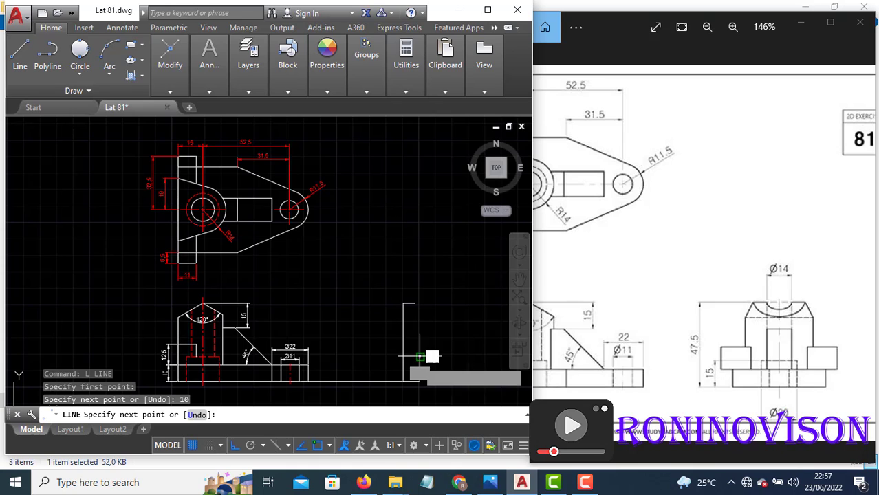
pyautogui.press('Return')
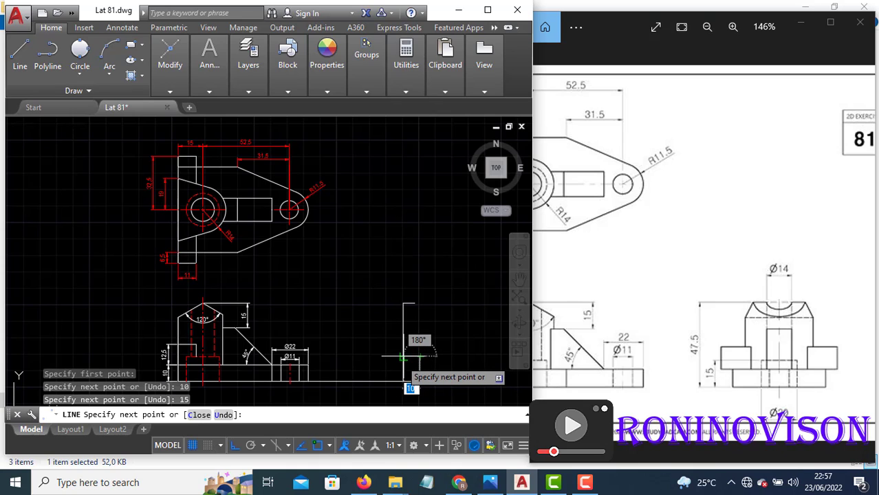
pyautogui.press('Return')
pyautogui.press('Return')
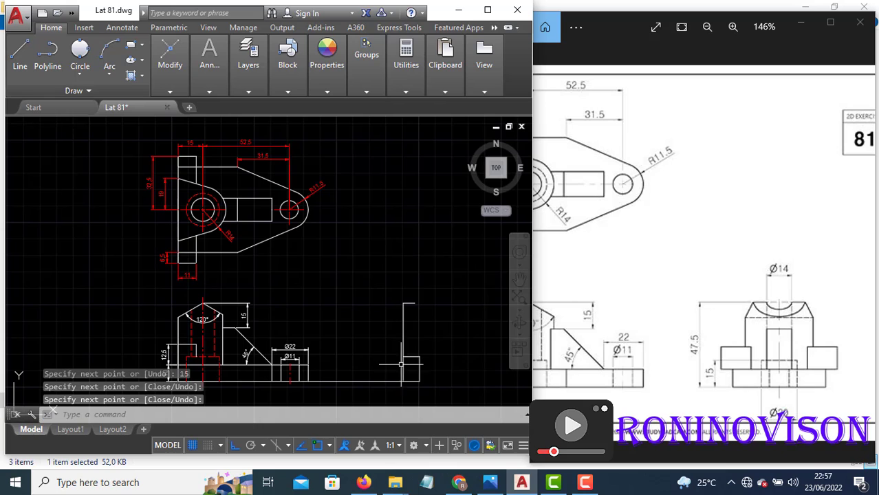
pyautogui.scroll(2, 420, 384)
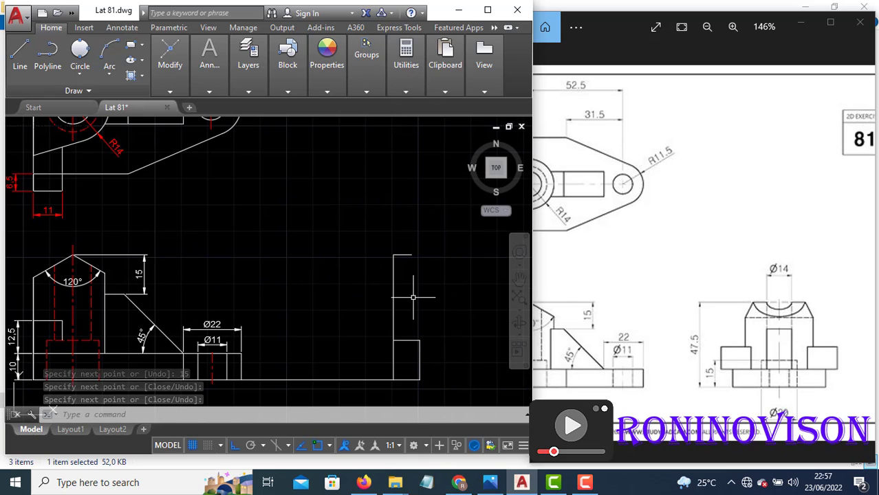
pyautogui.press('Return')
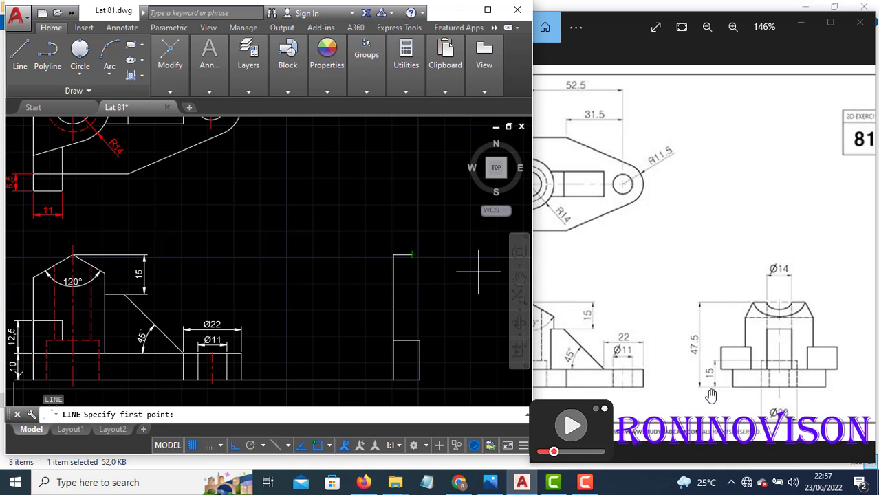
pyautogui.scroll(-3, 737, 397)
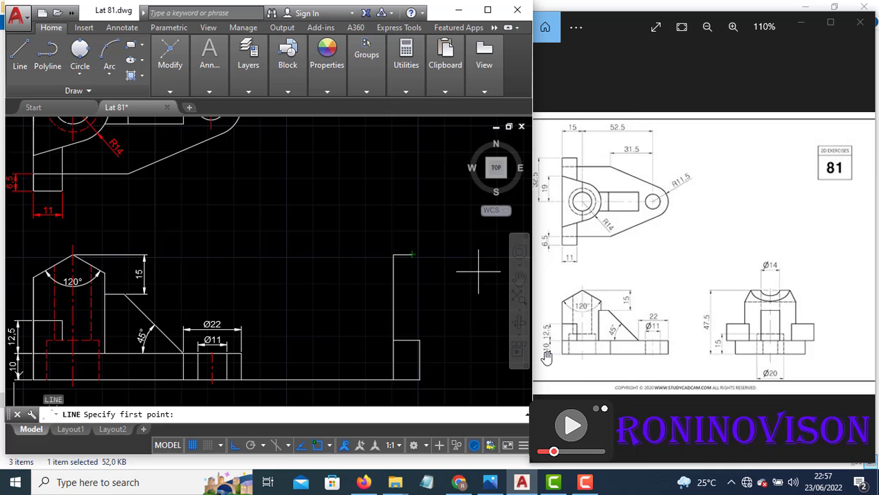
pyautogui.keyDown('ctrl'); pyautogui.scroll(1, 546, 357); pyautogui.keyUp('ctrl')
pyautogui.scroll(-2, 458, 372)
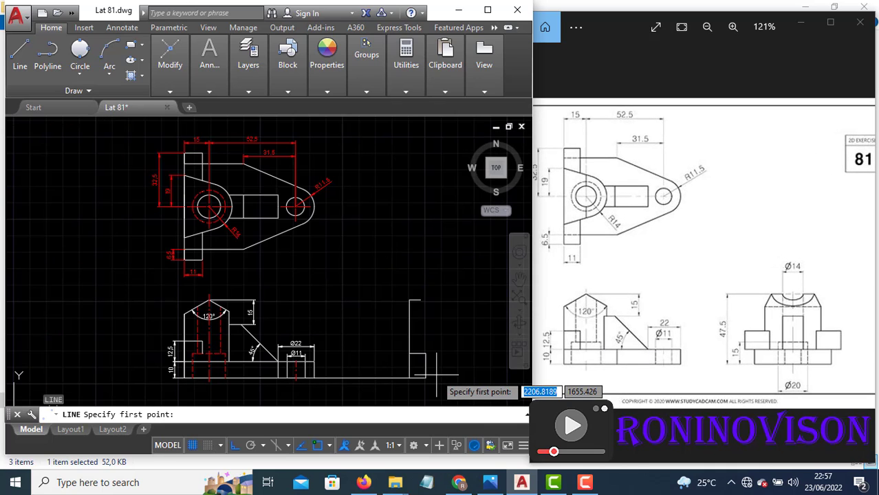
pyautogui.scroll(4, 457, 372)
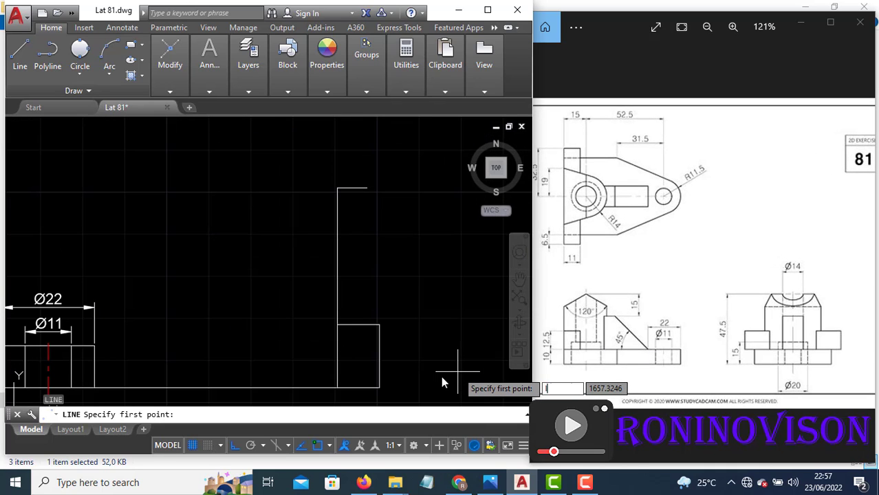
pyautogui.press('Escape')
pyautogui.press('Escape')
# - Start a new line at the foot of the side view's vertical axis and run it 10 upward
pyautogui.press('space')
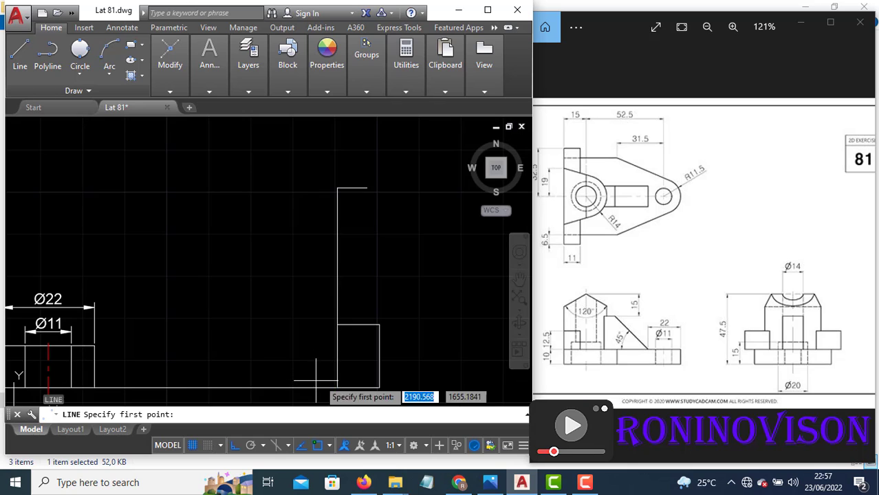
pyautogui.click(338, 387)
pyautogui.write('10')
pyautogui.press('Return')
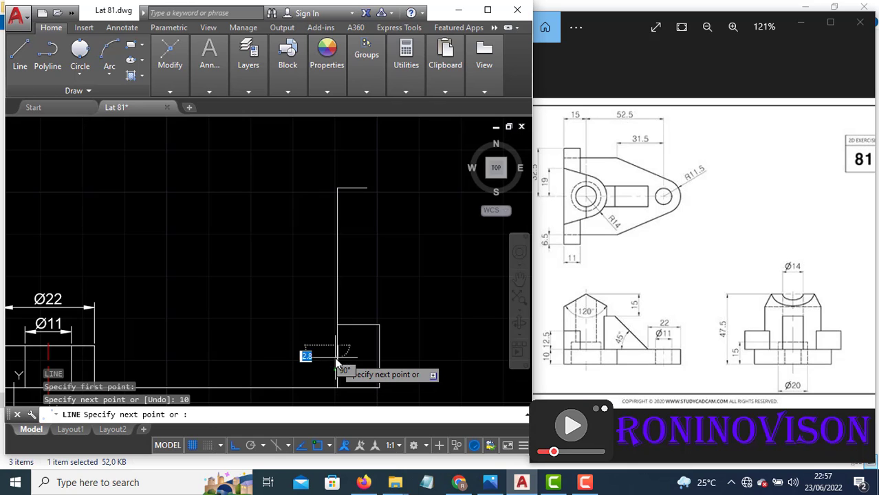
# - Continue the line 26 to the right as the upper edge of the side view's base, and end it
pyautogui.scroll(-2, 438, 359)
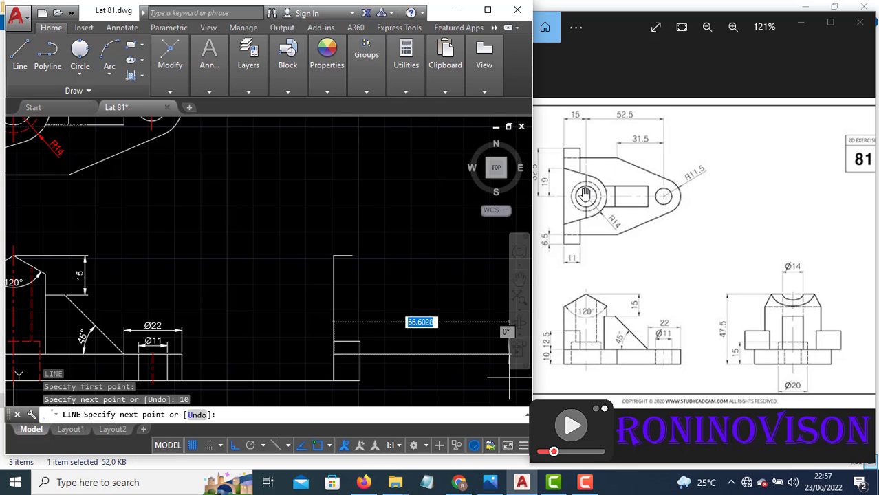
pyautogui.moveTo(602, 234)
pyautogui.mouseDown()
pyautogui.moveTo(643, 245)
pyautogui.moveTo(630, 243)
pyautogui.mouseUp()
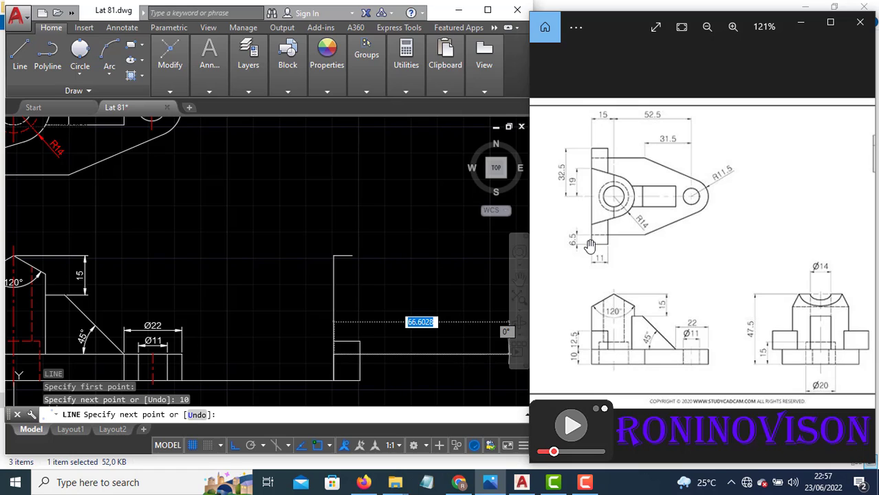
pyautogui.scroll(-2, 242, 347)
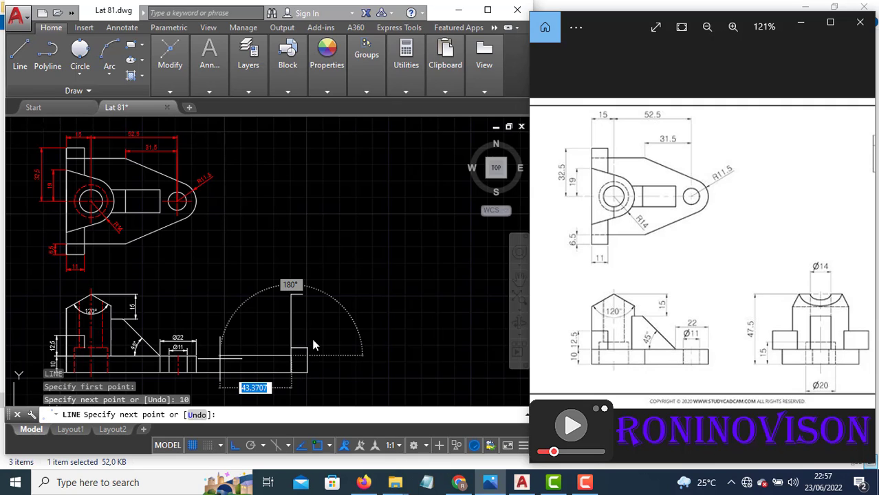
pyautogui.scroll(-2, 313, 340)
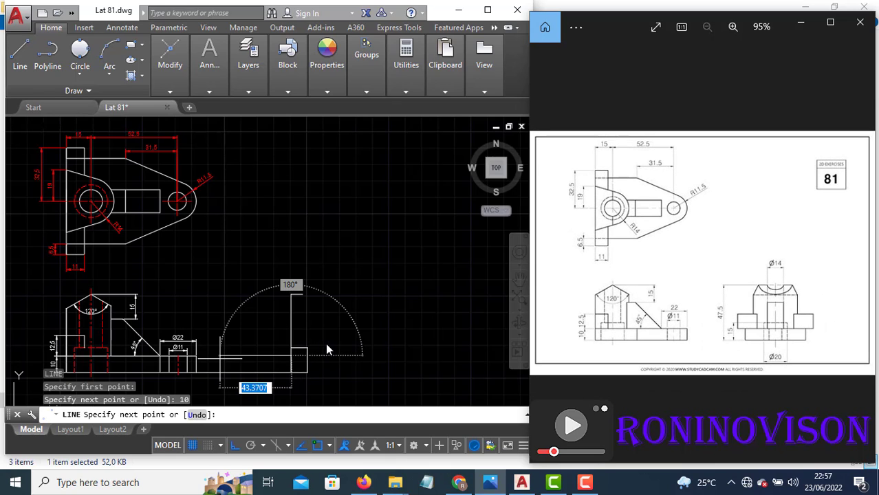
pyautogui.click(326, 344)
pyautogui.write('2')
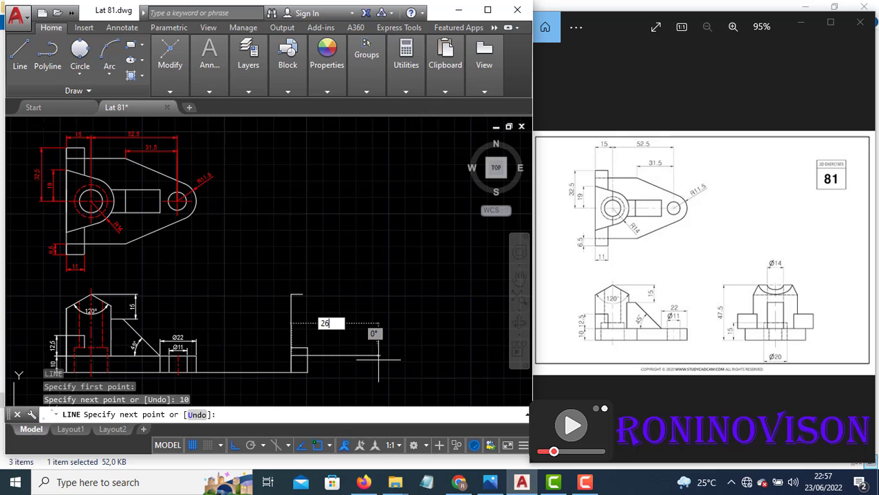
pyautogui.write('6')
pyautogui.press('Return')
pyautogui.press('Return')
pyautogui.scroll(2, 781, 330)
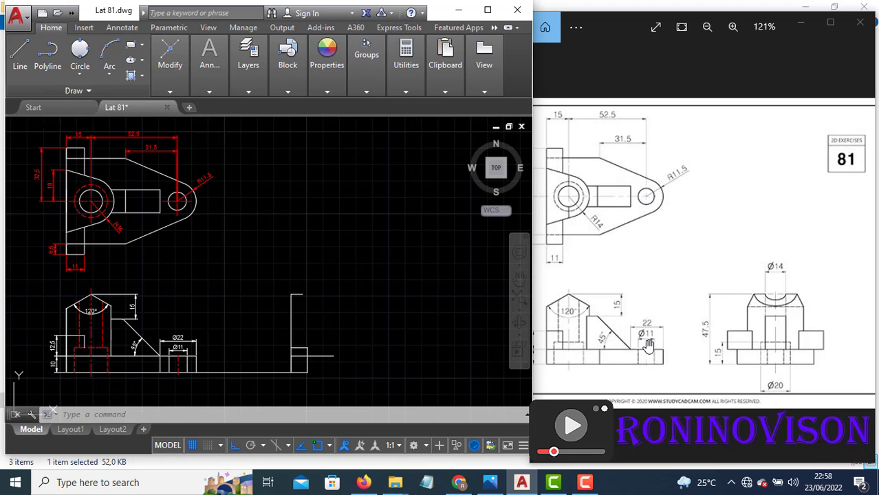
# - From the foot of the side view's vertical axis, draw a line 5.5 right and up to the base's upper edge, and end it
pyautogui.scroll(4, 288, 371)
pyautogui.click(294, 369)
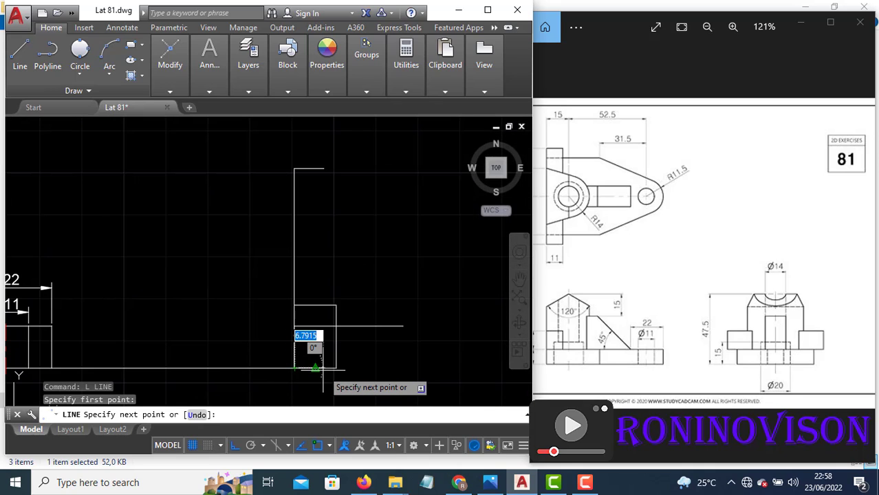
pyautogui.write('5.5')
pyautogui.press('Return')
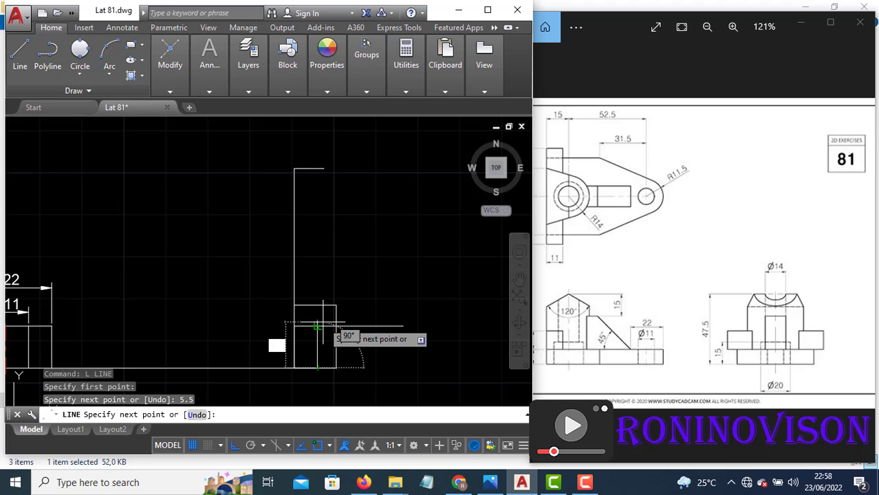
pyautogui.click(317, 326)
pyautogui.press('Return')
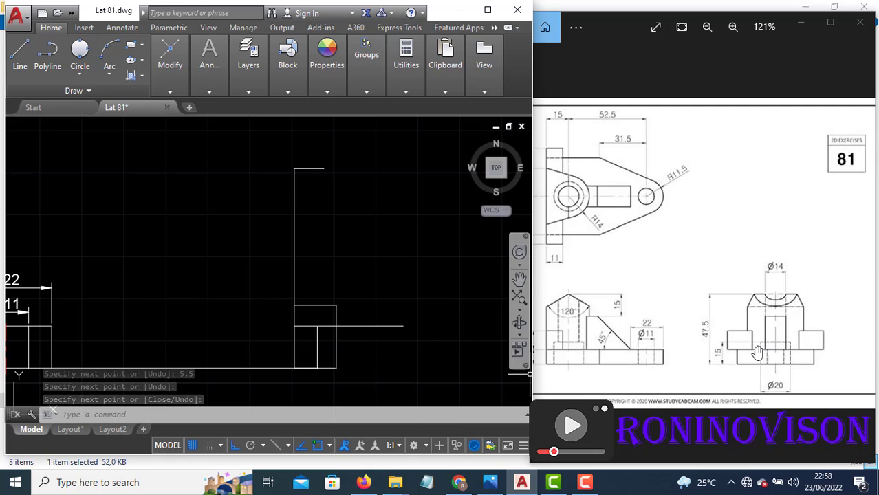
# - Draw a vertical line from the free end of the side view's top edge down to the base's upper edge
pyautogui.scroll(-2, 285, 338)
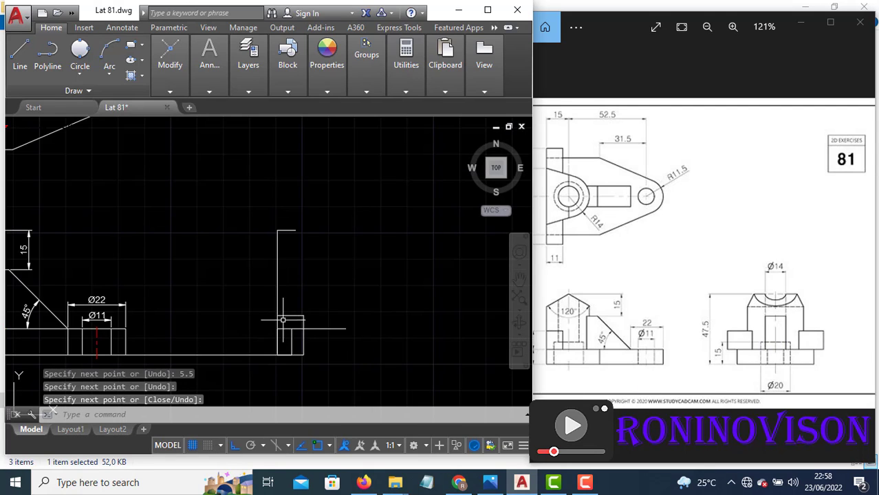
pyautogui.scroll(2, 282, 319)
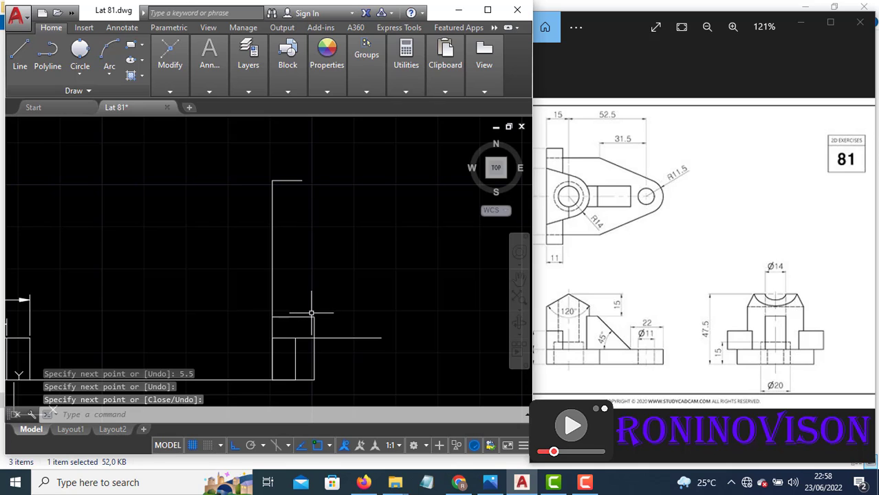
pyautogui.write('l')
pyautogui.press('Return')
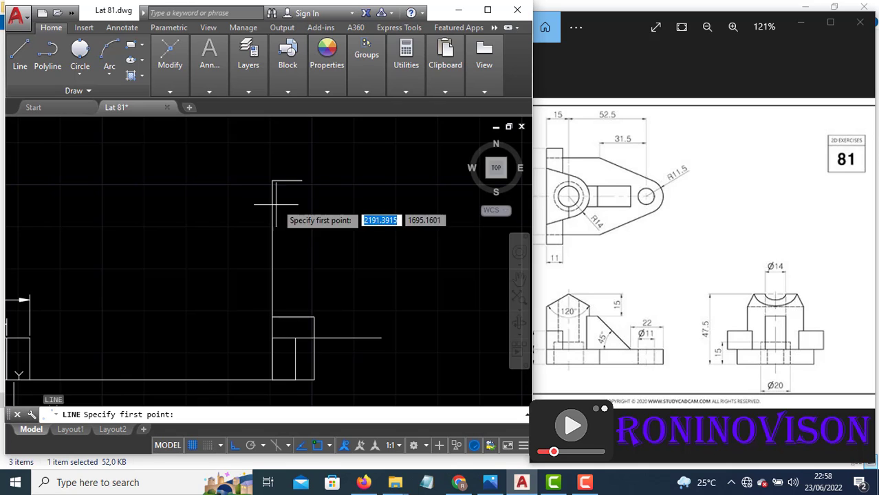
pyautogui.click(301, 181)
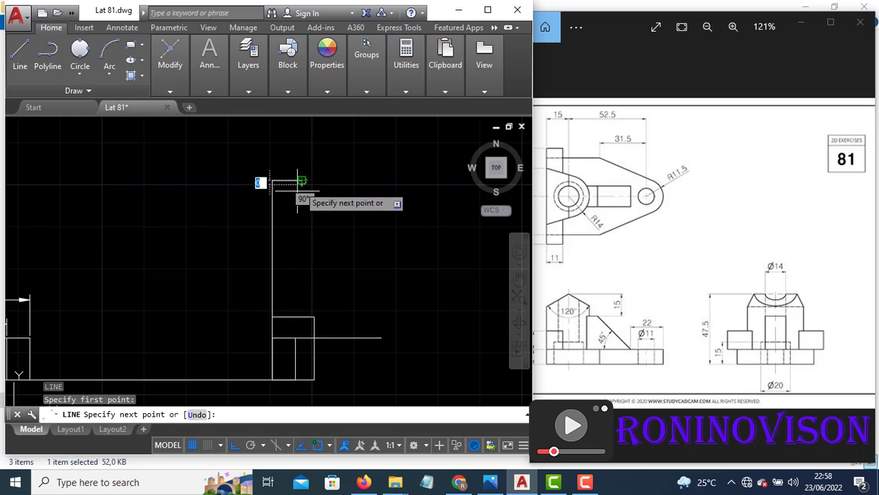
pyautogui.click(299, 339)
pyautogui.press('Return')
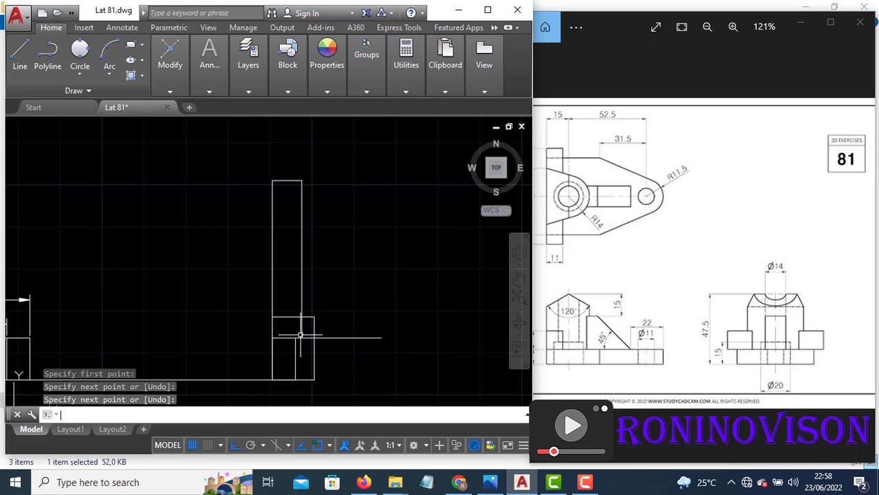
pyautogui.click(319, 320)
pyautogui.click(309, 304)
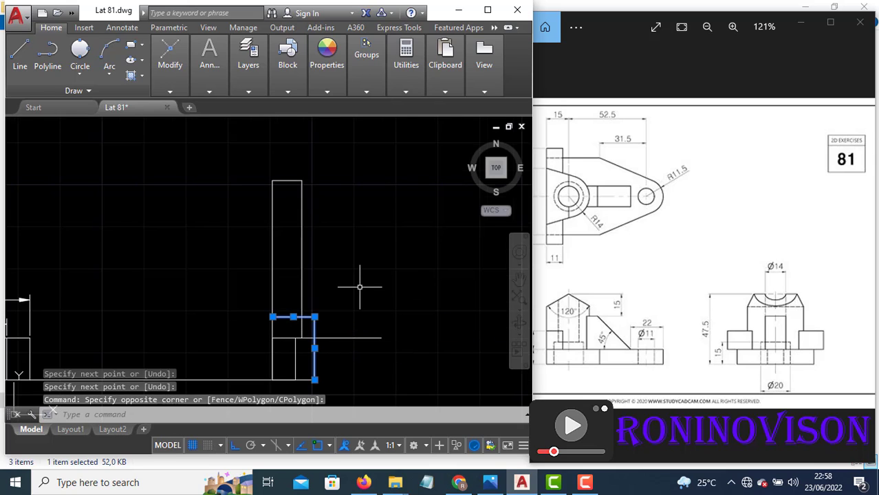
pyautogui.scroll(-2, 359, 287)
pyautogui.click(328, 336)
pyautogui.click(315, 332)
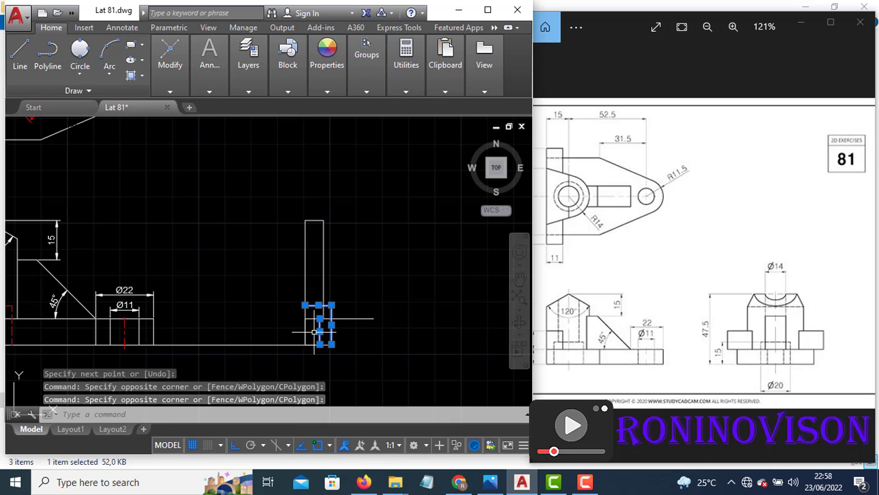
pyautogui.press('Escape')
# - Match the front view's red dashed bore line properties onto the side view's half counterbore outline and the short vertical hole line inside the base
pyautogui.scroll(-2, 373, 347)
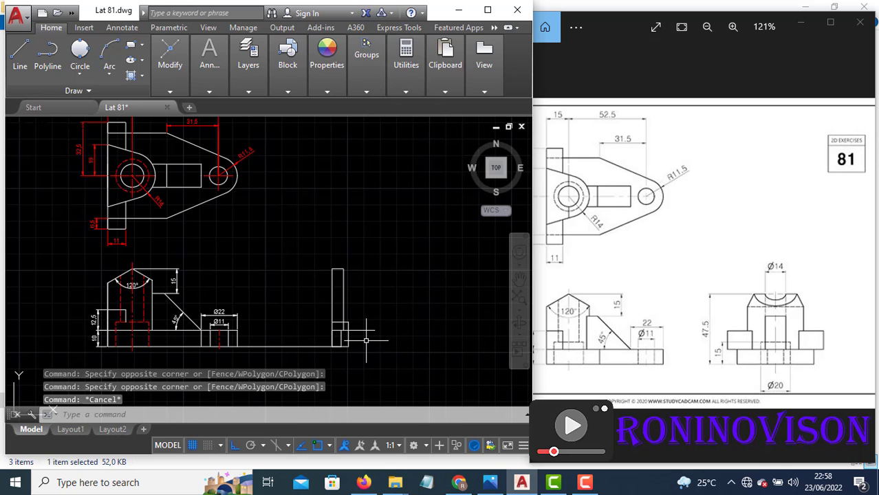
pyautogui.press('Return')
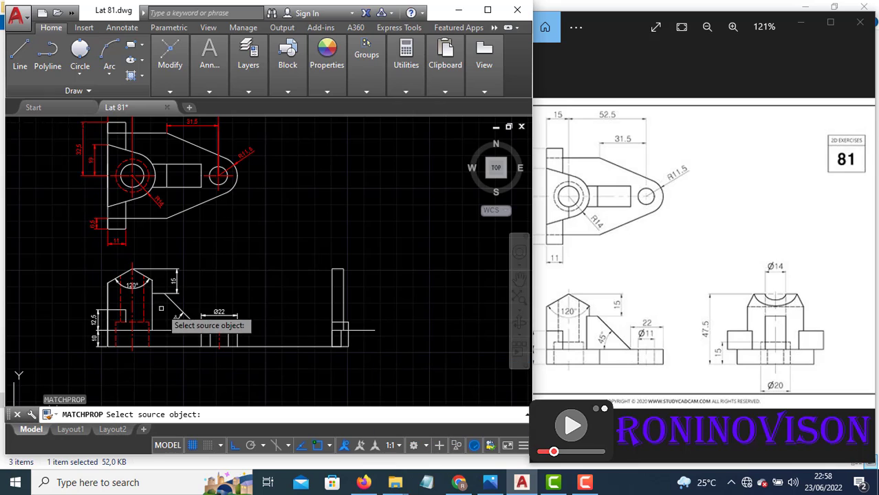
pyautogui.click(144, 305)
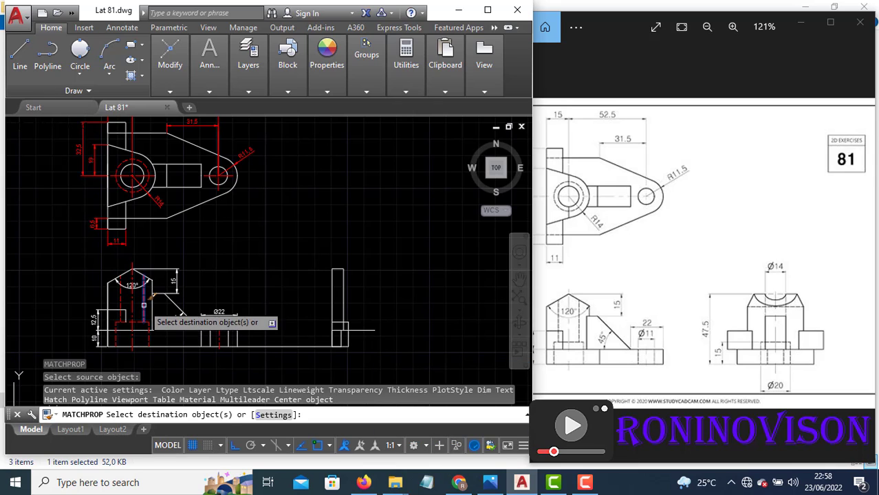
pyautogui.scroll(6, 348, 343)
pyautogui.click(347, 346)
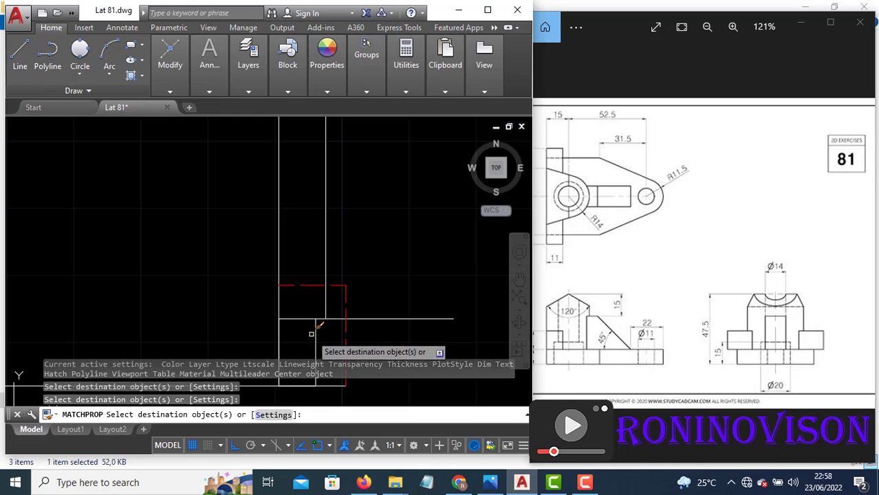
pyautogui.click(316, 345)
pyautogui.press('Escape')
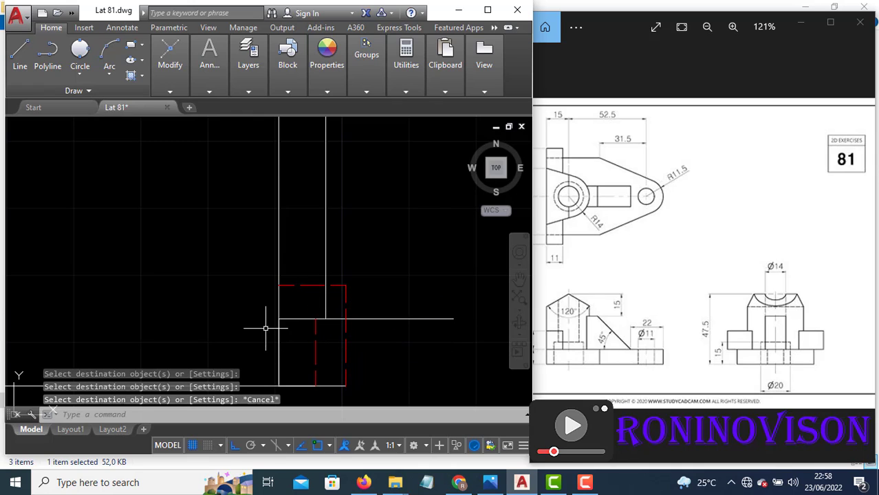
# - Close the side view's base with a line from the counterbore's lower outer corner right, and up to the end of the base's upper edge
pyautogui.scroll(-2, 265, 321)
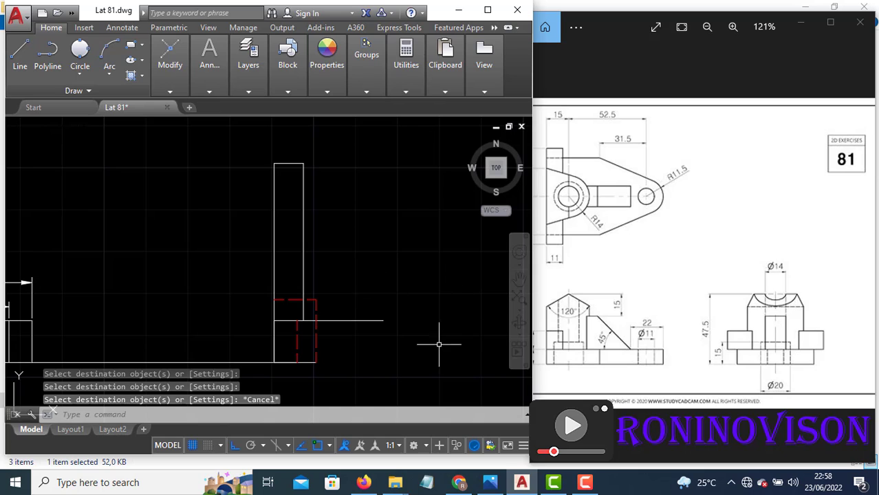
pyautogui.write('l')
pyautogui.press('Return')
pyautogui.click(316, 363)
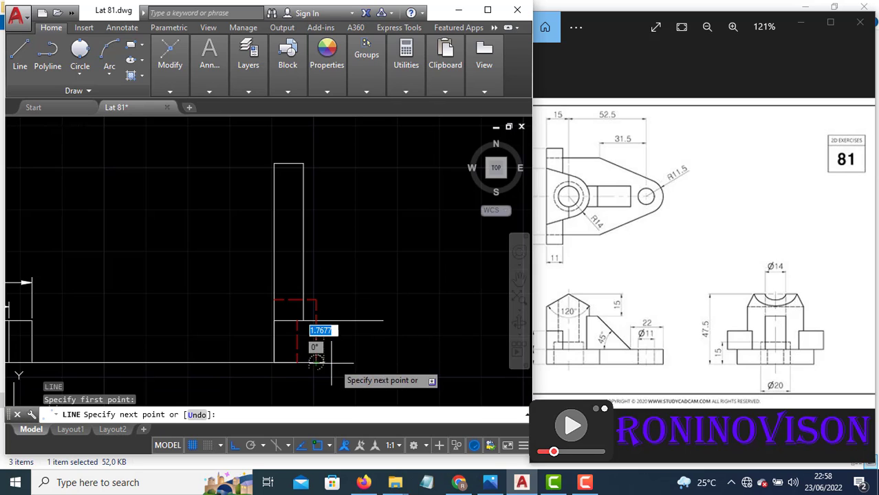
pyautogui.click(382, 356)
pyautogui.click(383, 320)
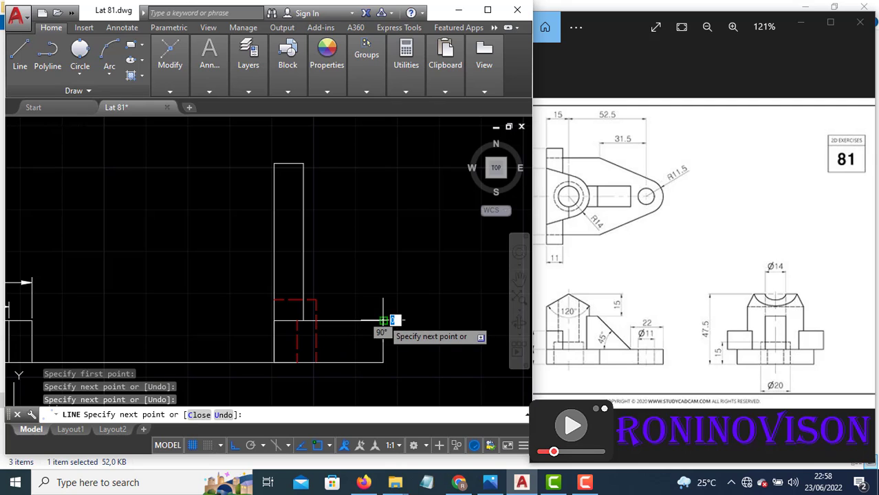
pyautogui.press('Return')
pyautogui.scroll(-5, 428, 363)
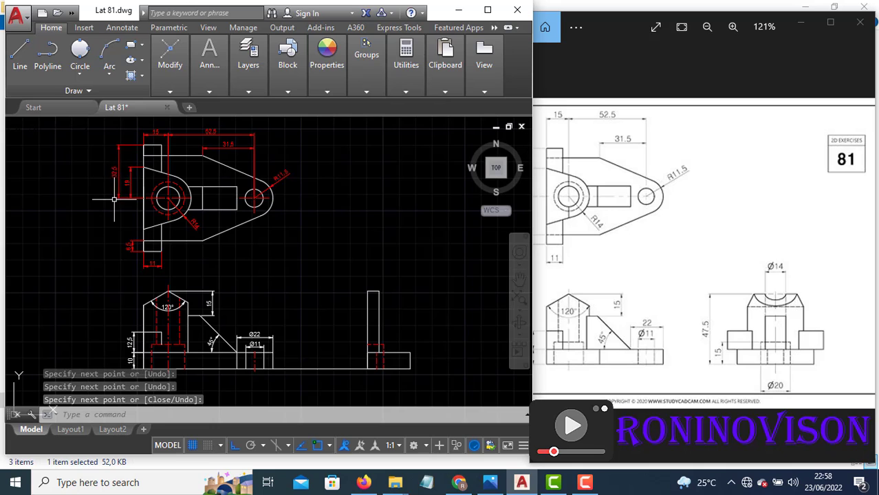
pyautogui.scroll(3, 427, 372)
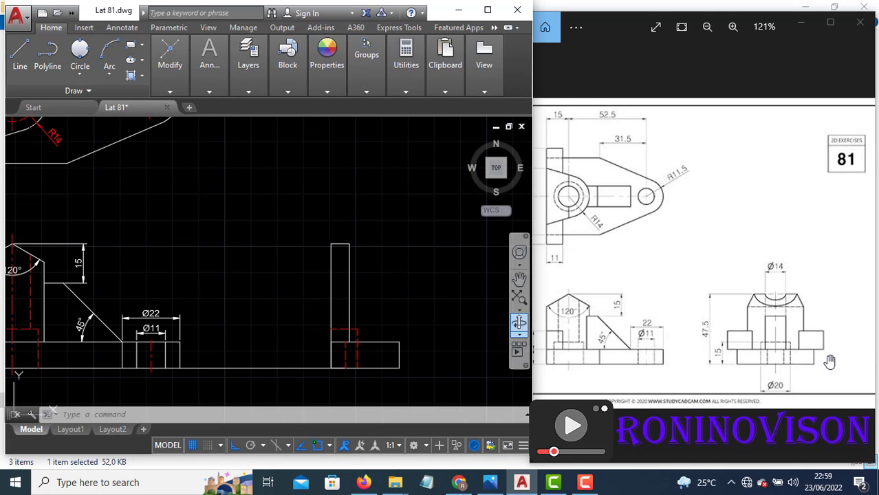
pyautogui.keyDown('ctrl'); pyautogui.scroll(-1, 814, 352); pyautogui.keyUp('ctrl')
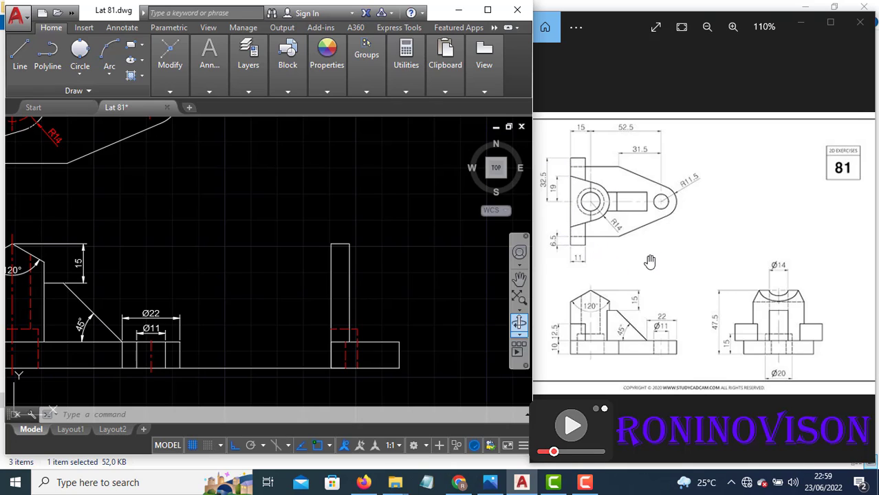
pyautogui.write('l')
pyautogui.press('Return')
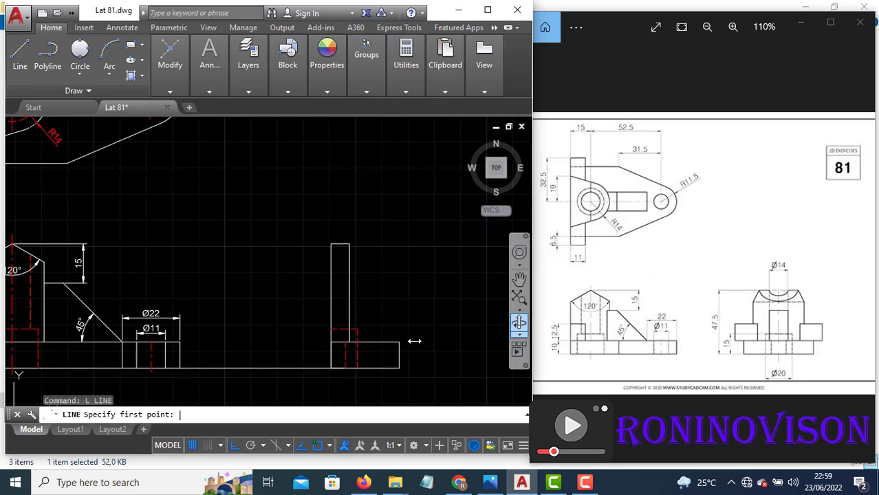
pyautogui.press('Escape')
pyautogui.click(407, 323)
pyautogui.click(402, 331)
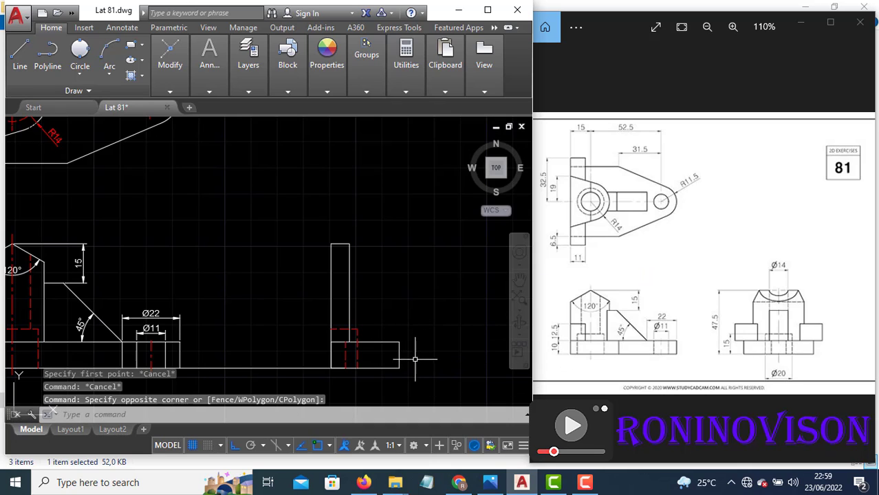
# - From the base's upper outer corner, draw a line 6.5 right, 12.5 up and back left to a free point short of the bore line
pyautogui.write('l')
pyautogui.press('Return')
pyautogui.click(399, 342)
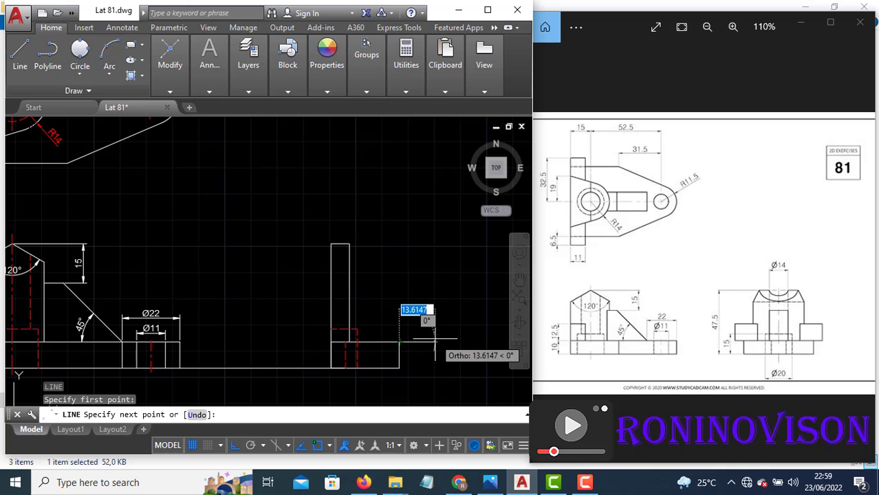
pyautogui.write('6.5')
pyautogui.press('Return')
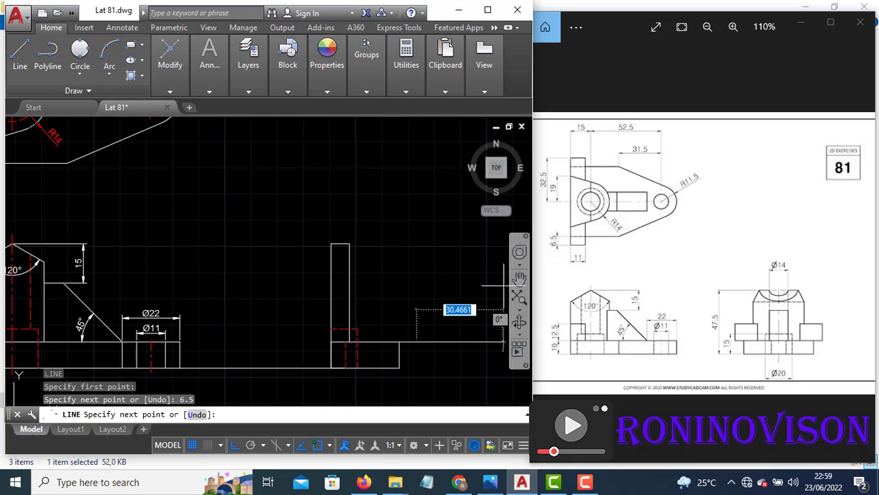
pyautogui.write('12.5')
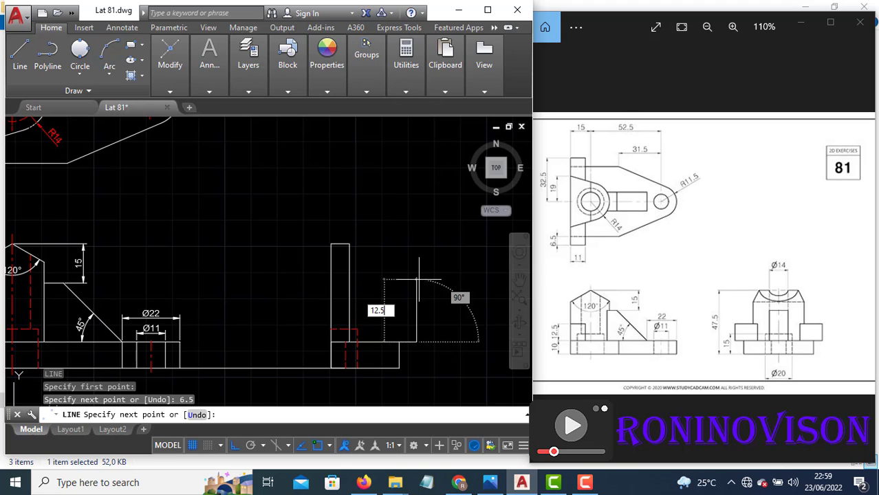
pyautogui.press('Return')
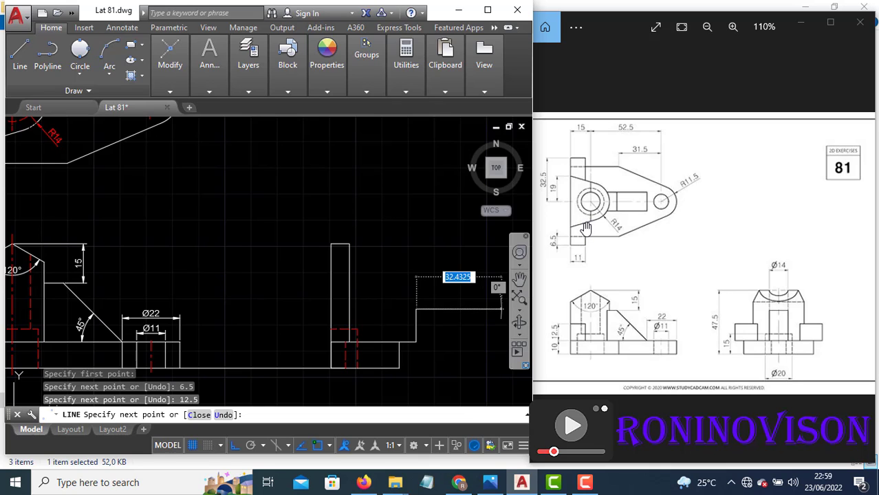
pyautogui.click(367, 309)
pyautogui.press('Return')
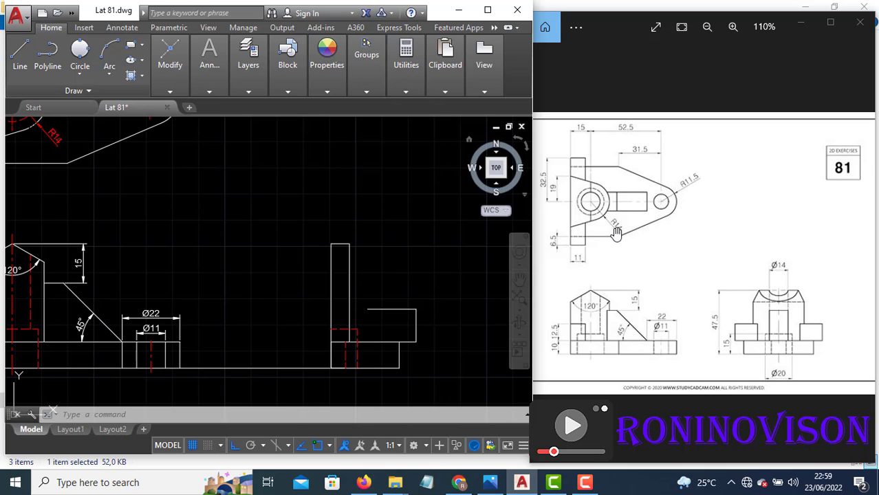
# - Draw a line 7 to the right from the outer end of the side view's top edge, and end it
pyautogui.scroll(2, 304, 232)
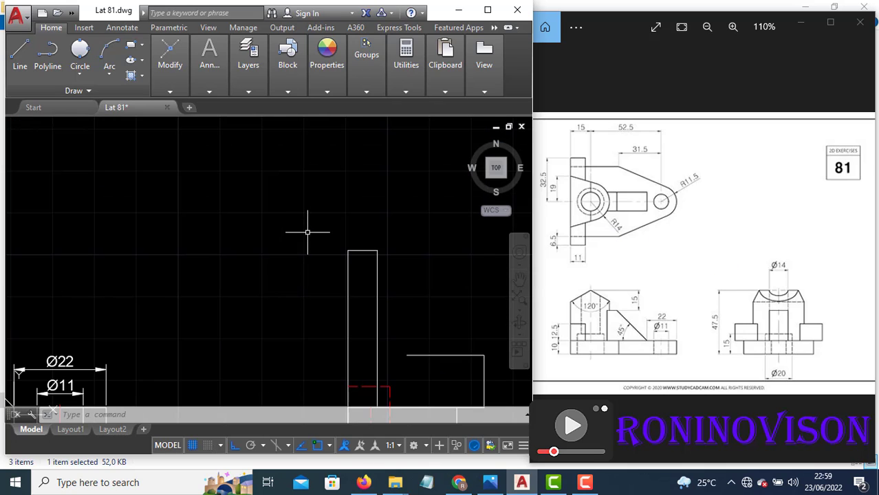
pyautogui.write('l')
pyautogui.press('Return')
pyautogui.click(377, 252)
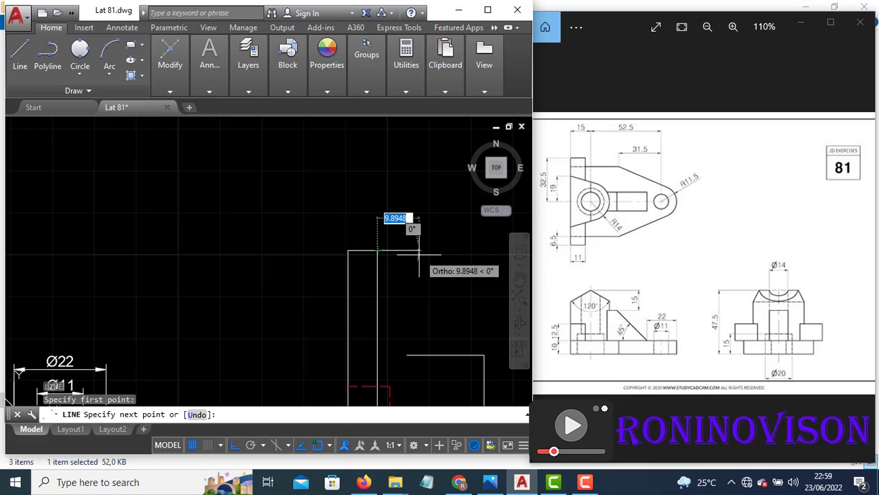
pyautogui.write('7')
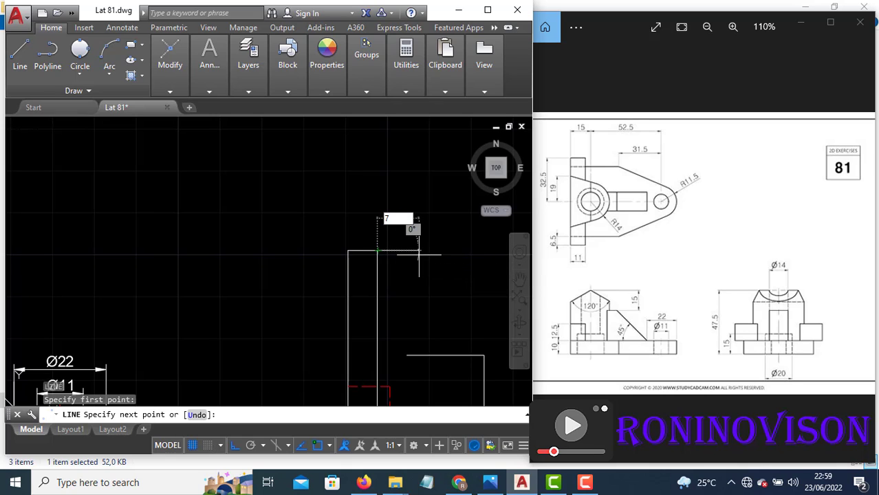
pyautogui.press('Return')
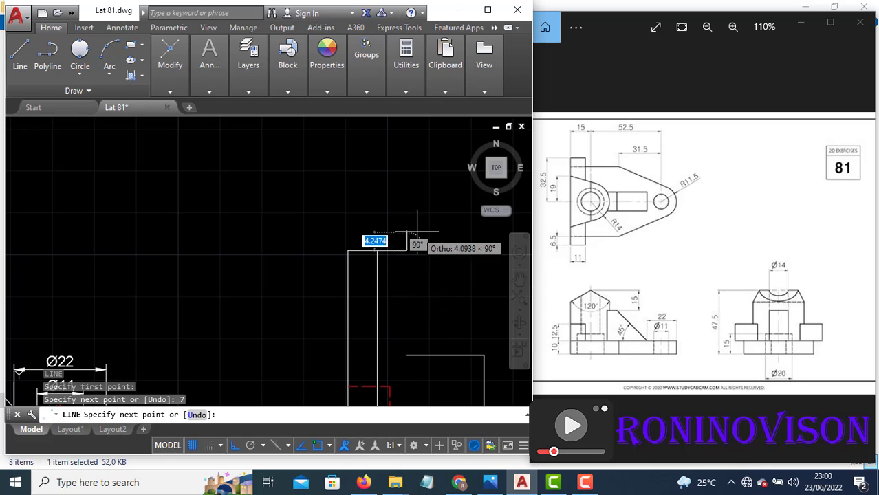
pyautogui.press('Return')
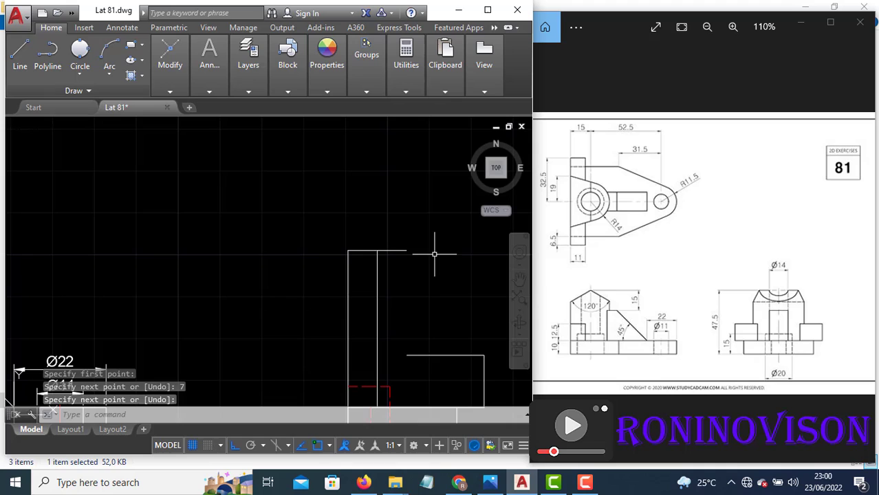
# - Erase the top edge segment between the side view's vertical axis and the bore line
pyautogui.click(351, 251)
pyautogui.write('e')
pyautogui.press('Return')
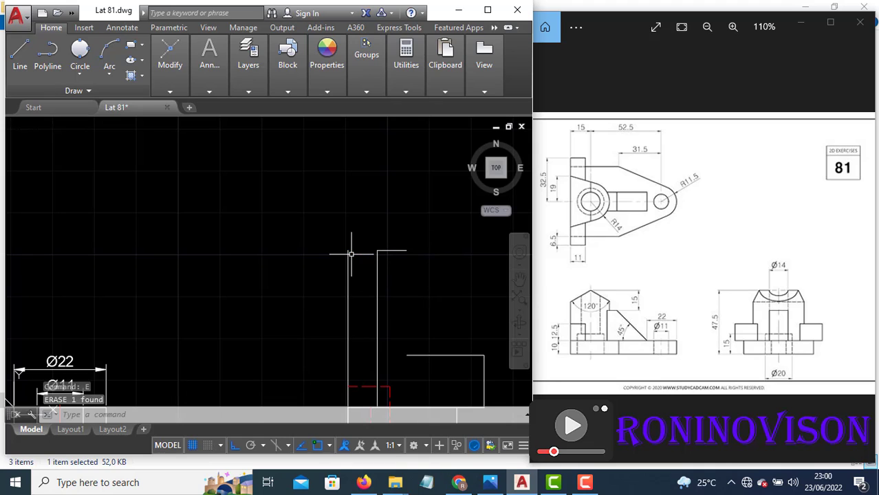
# - Mirror the side view's short top edge segment about the vertical axis, keeping the source segment
pyautogui.click(397, 260)
pyautogui.click(390, 239)
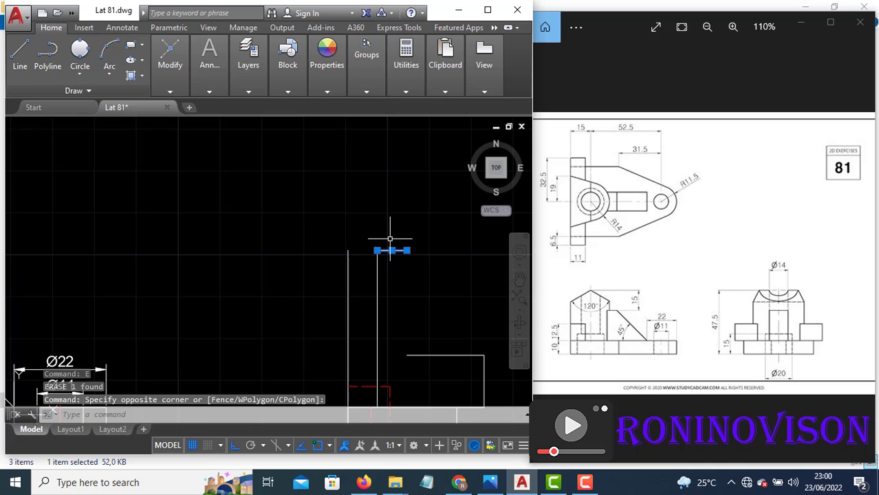
pyautogui.scroll(-2, 426, 255)
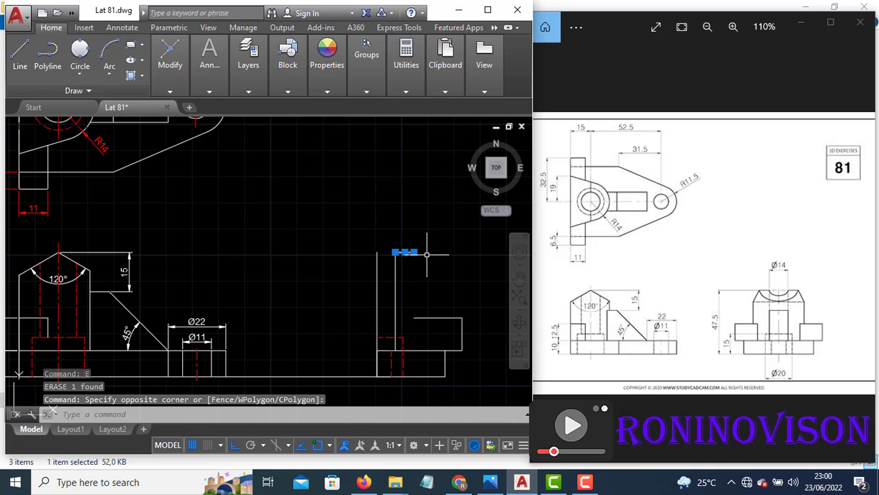
pyautogui.write('mi')
pyautogui.press('Return')
pyautogui.click(377, 253)
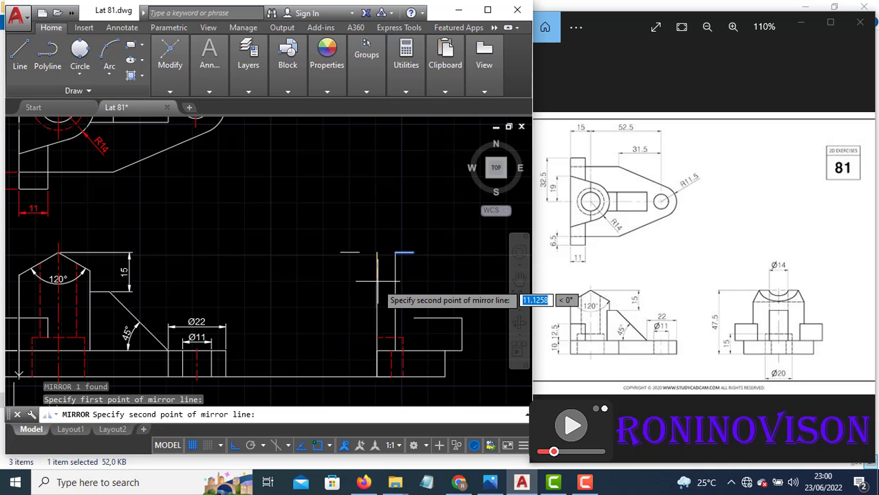
pyautogui.click(377, 316)
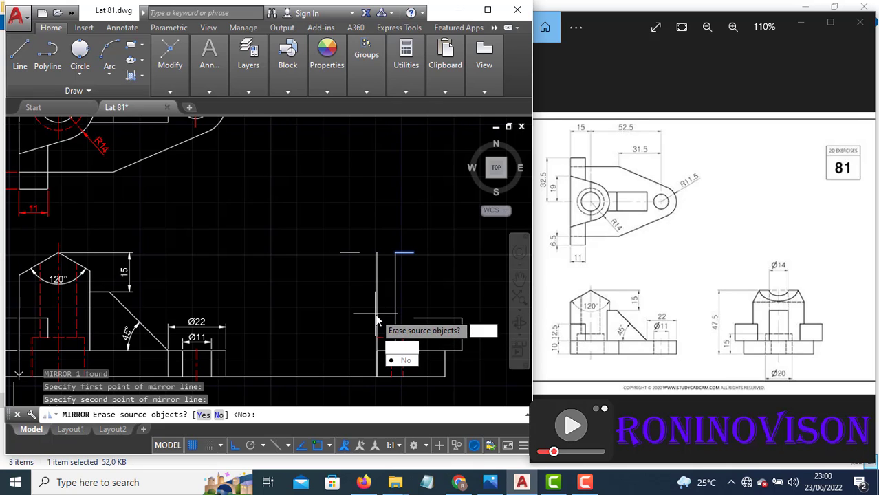
pyautogui.write('n')
pyautogui.press('Return')
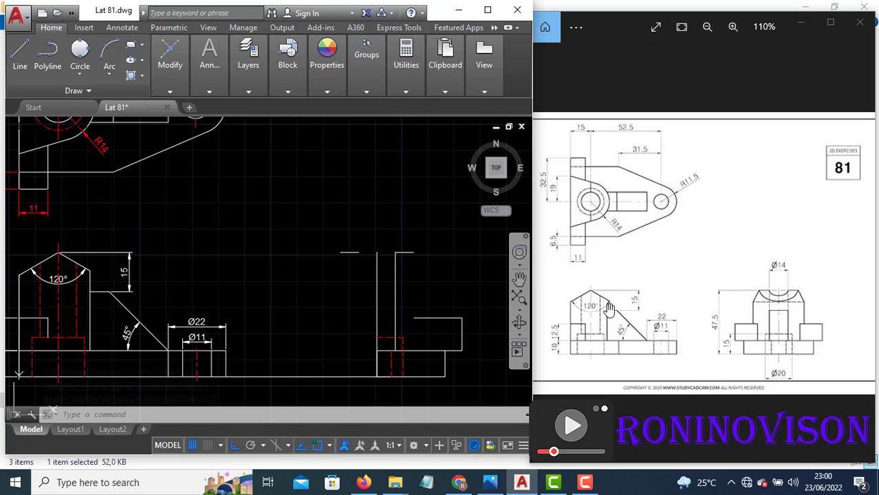
# - Draw a horizontal projection line from the right shoulder corner of the front view's boss to the side view's bore line
pyautogui.press('l')
pyautogui.press('Return')
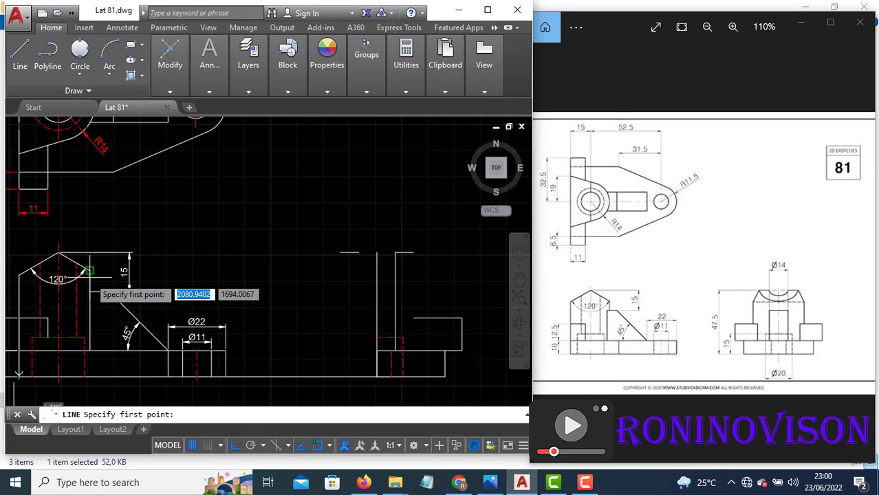
pyautogui.click(89, 270)
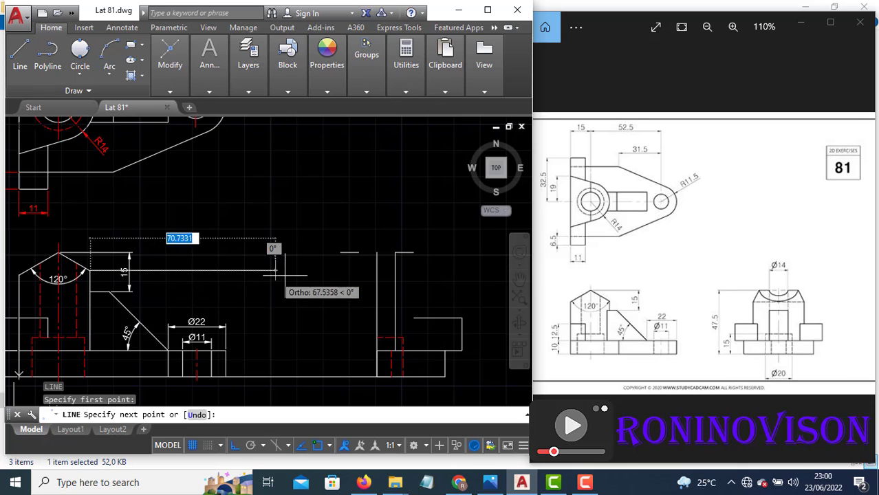
pyautogui.click(395, 270)
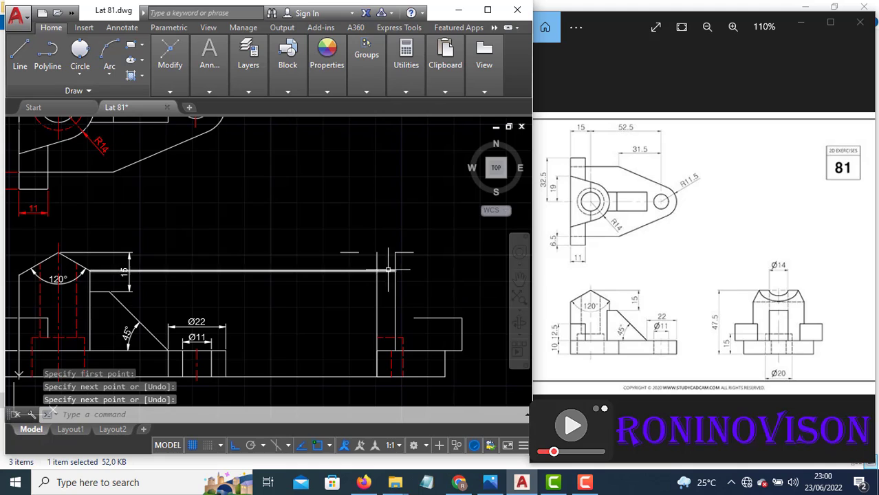
pyautogui.press('Return')
# - Draw a three-point circle through the outer ends of both top edge segments and the intersection of the axis with the projection line
pyautogui.scroll(2, 373, 252)
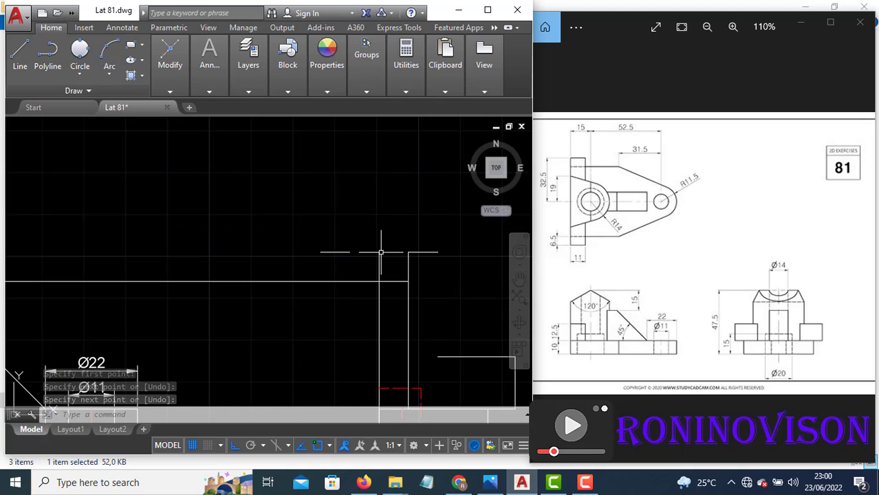
pyautogui.click(79, 73)
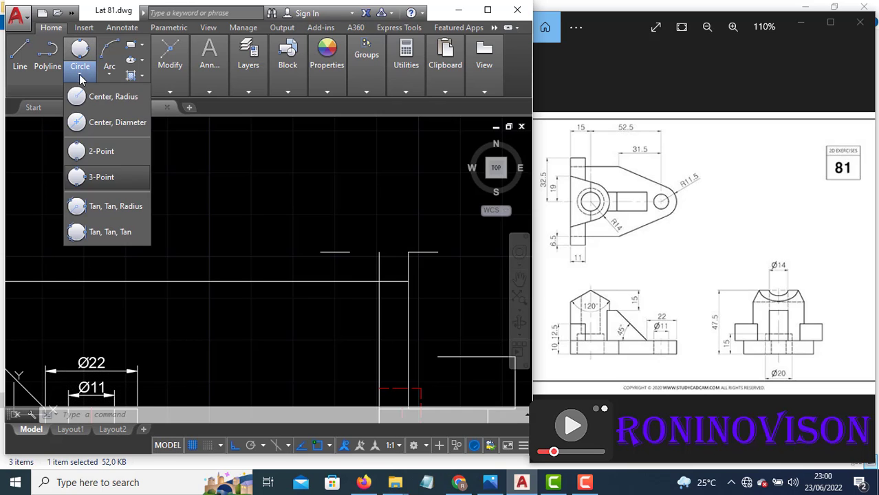
pyautogui.click(101, 178)
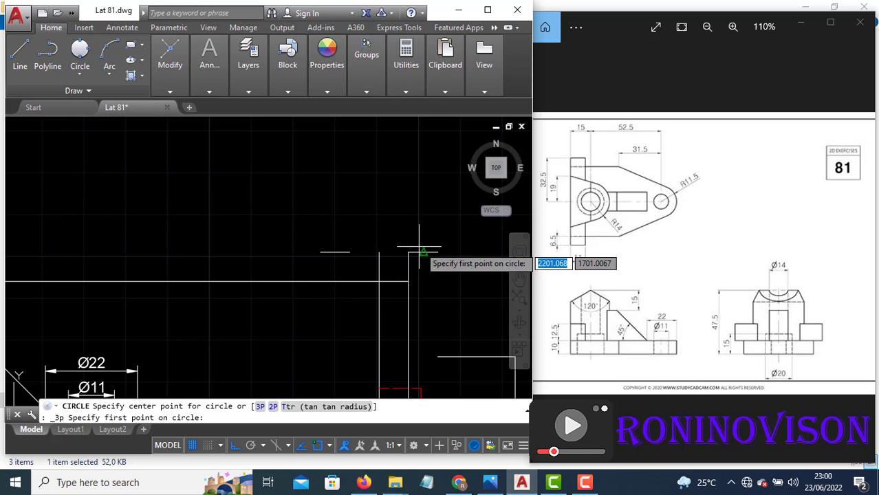
pyautogui.click(437, 252)
pyautogui.click(319, 252)
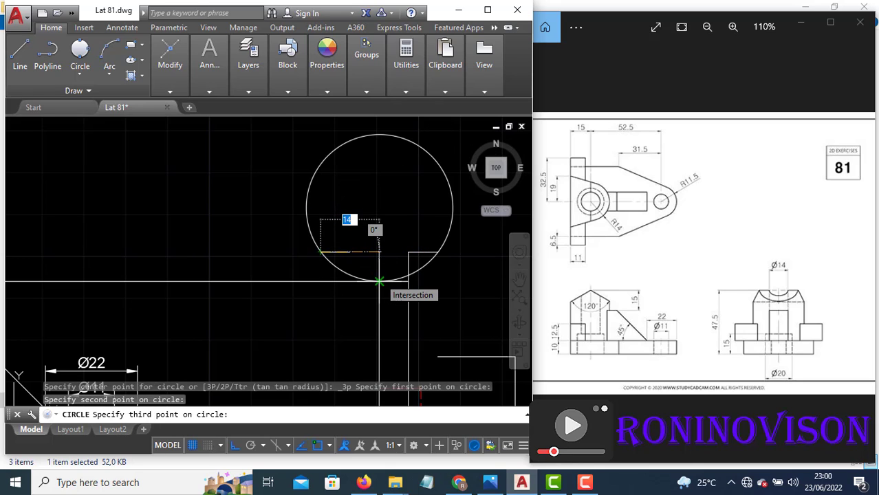
pyautogui.click(379, 281)
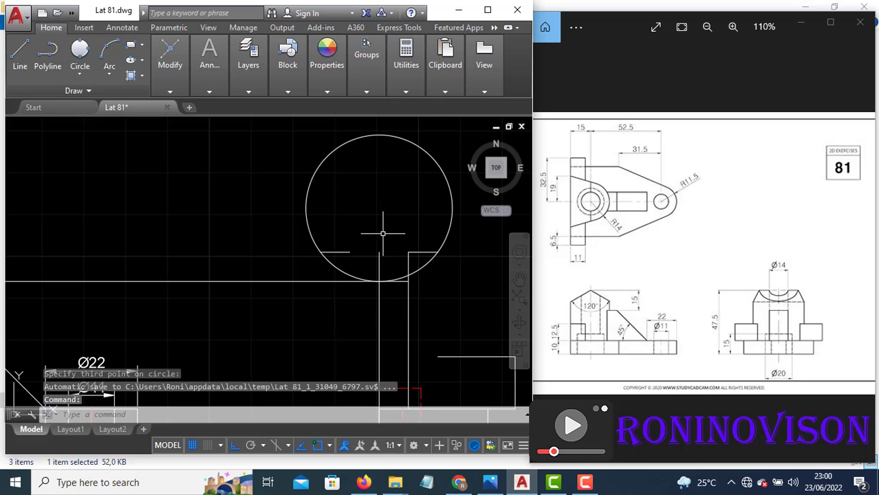
# - Trim away the part of the circle above the top edge segments, leaving the lower arc
pyautogui.write('tr')
pyautogui.press('space')
pyautogui.press('space')
pyautogui.click(365, 193)
pyautogui.click(293, 156)
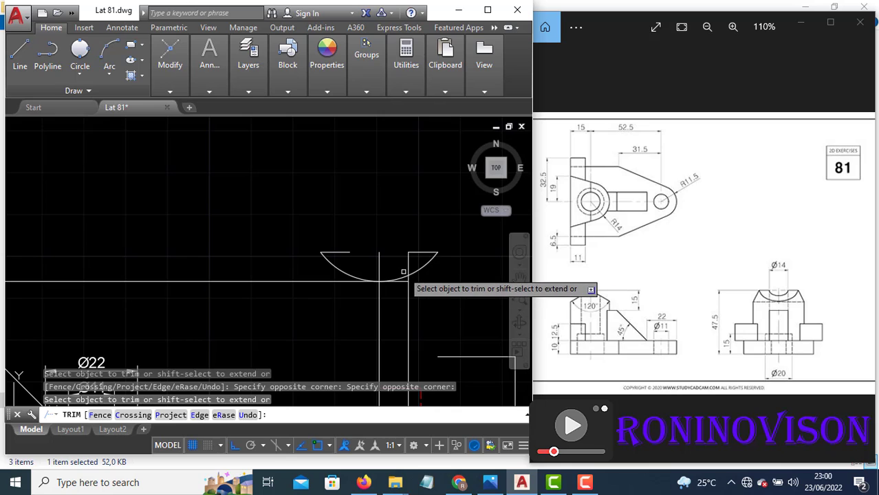
pyautogui.press('Escape')
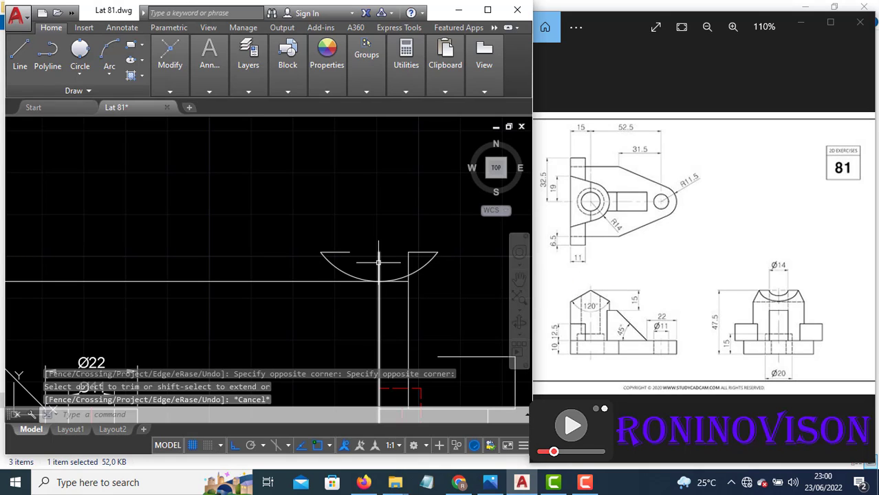
# - Measure the vertical distance from the arc's lowest point to the top of the axis with a linear dimension, without placing it
pyautogui.click(206, 79)
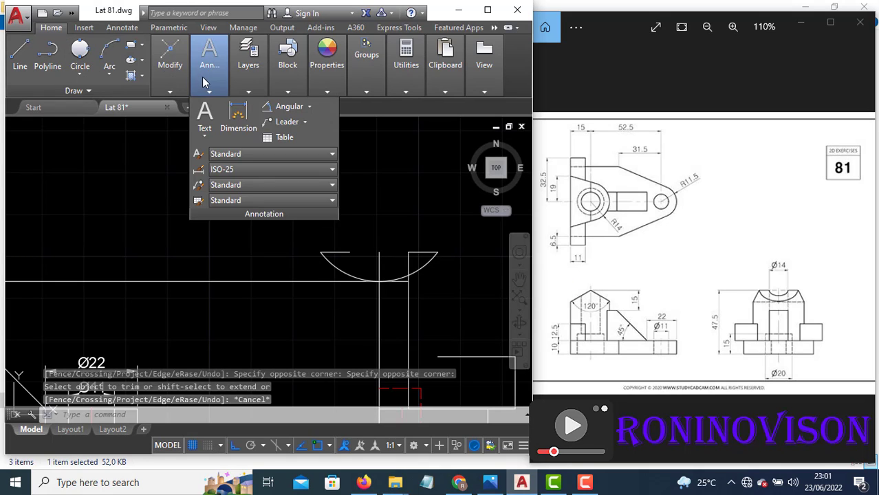
pyautogui.click(305, 109)
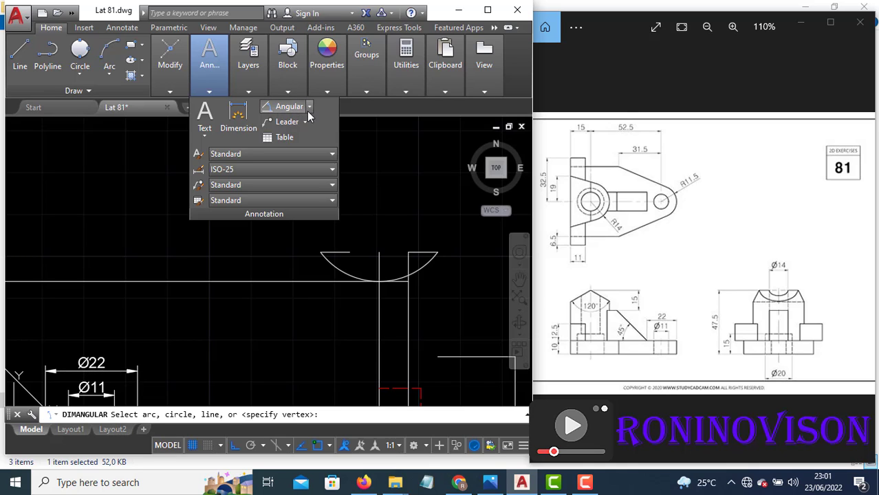
pyautogui.click(309, 108)
pyautogui.click(290, 124)
pyautogui.click(379, 282)
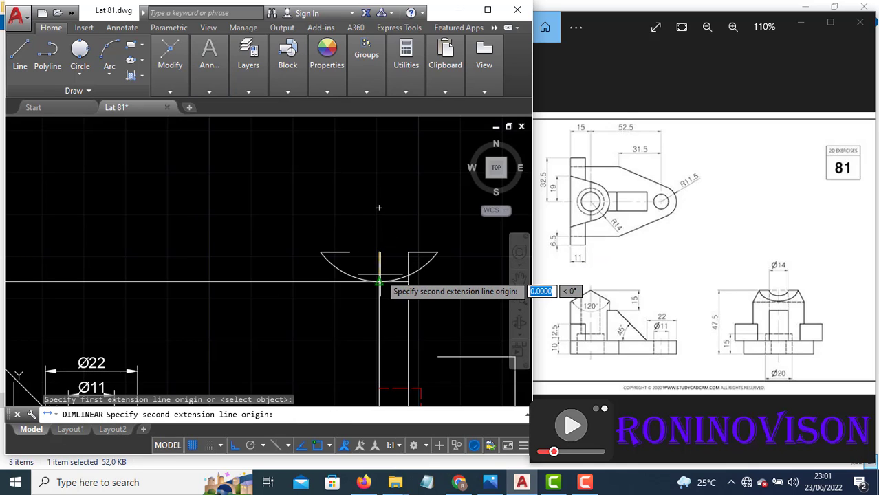
pyautogui.click(379, 253)
pyautogui.scroll(2, 371, 266)
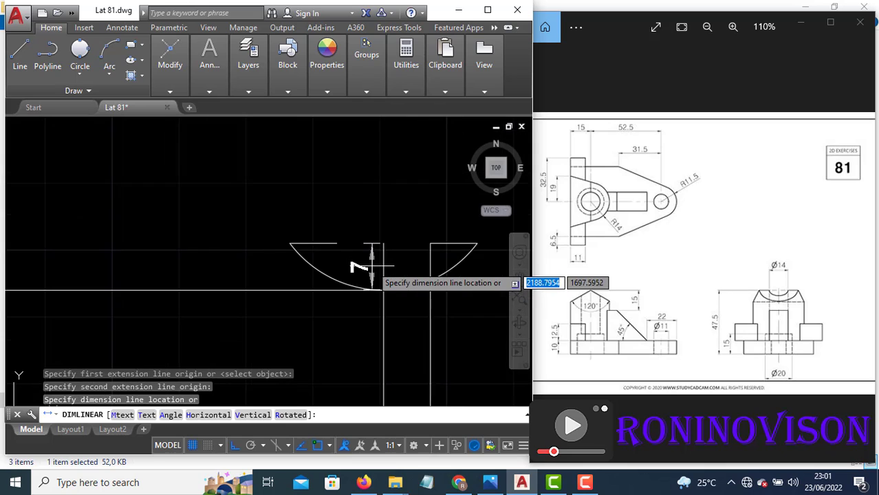
pyautogui.press('Escape')
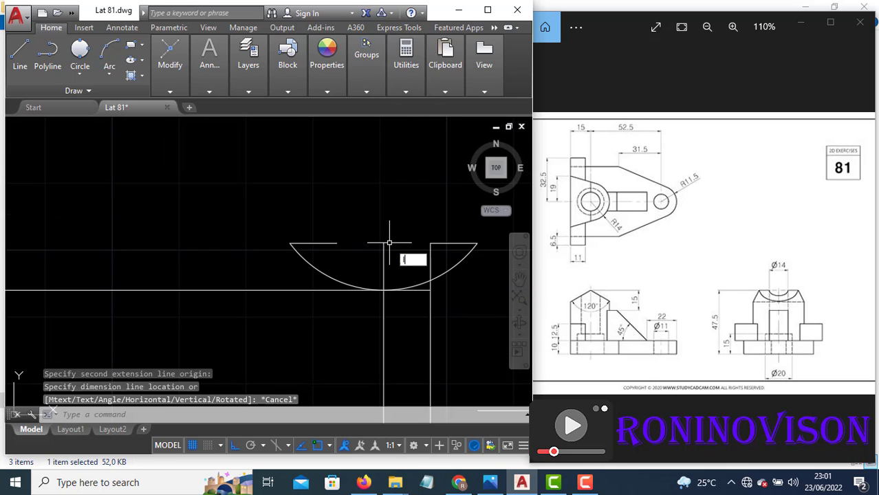
# - Draw a helper line 3.5 down from the top of the vertical axis, with a short horizontal stub to the right
pyautogui.write('l')
pyautogui.press('Return')
pyautogui.click(384, 244)
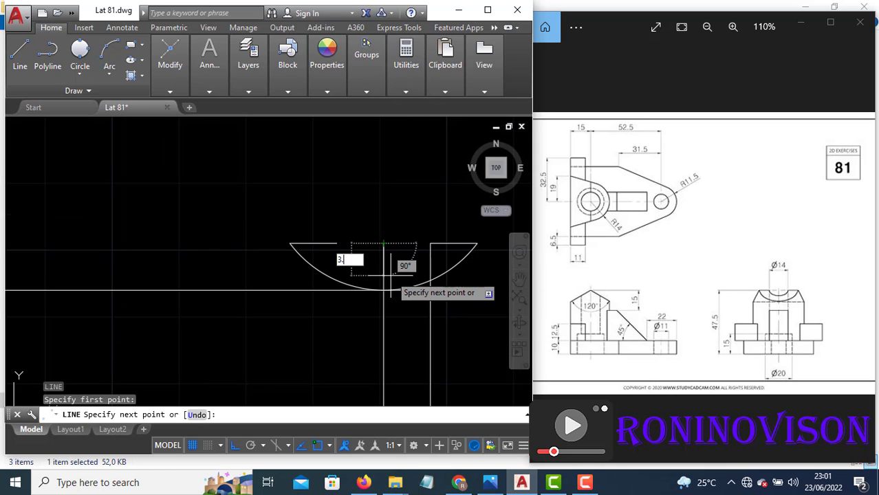
pyautogui.press('Return')
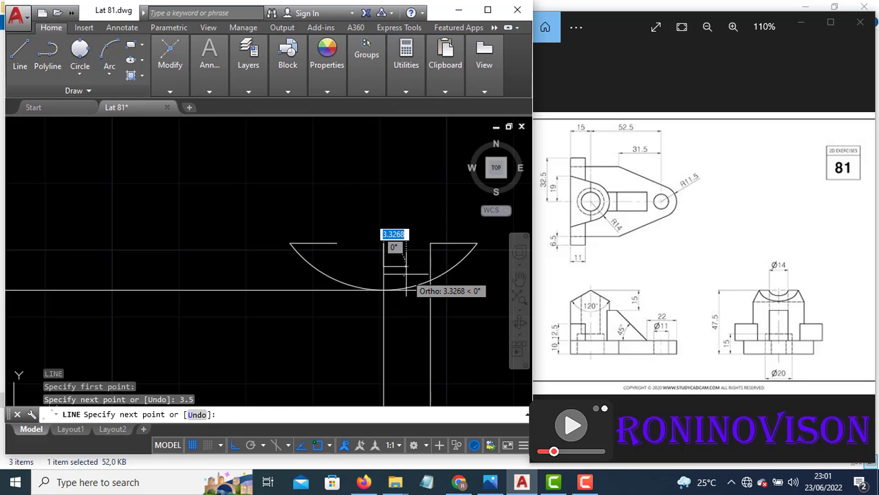
pyautogui.press('Return')
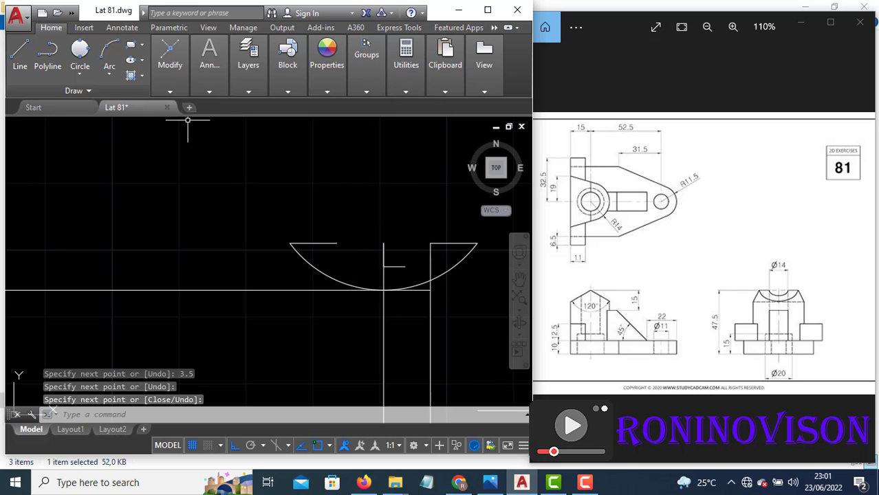
# - Draw a three-point circle through the inner ends of both top edge segments and the lower end of the 3.5 helper line
pyautogui.click(80, 74)
pyautogui.click(102, 177)
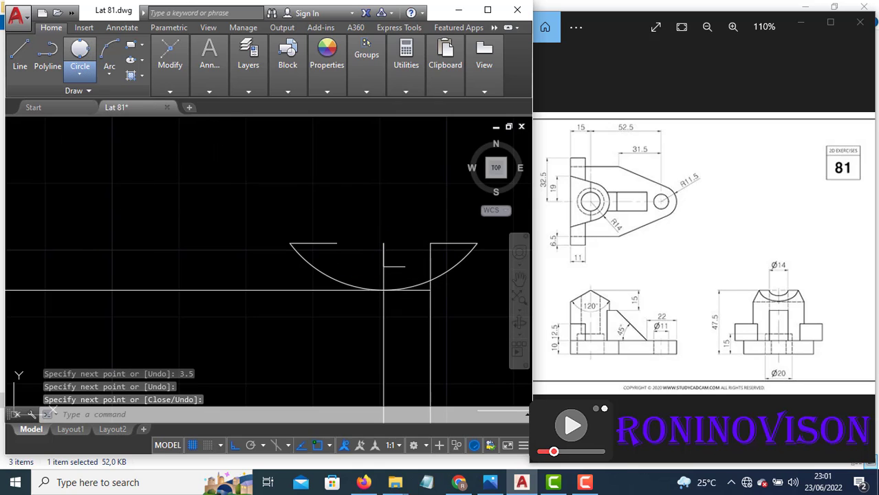
pyautogui.click(430, 243)
pyautogui.click(383, 275)
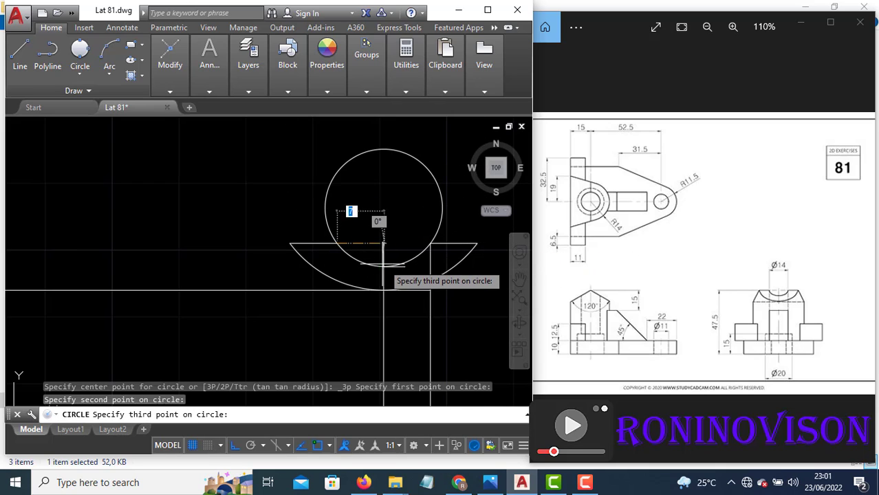
pyautogui.click(384, 267)
pyautogui.press('Escape')
# - Trim the upper part of the inner circle at the top edge segments, leaving its lower arc
pyautogui.write('tr')
pyautogui.press('Return')
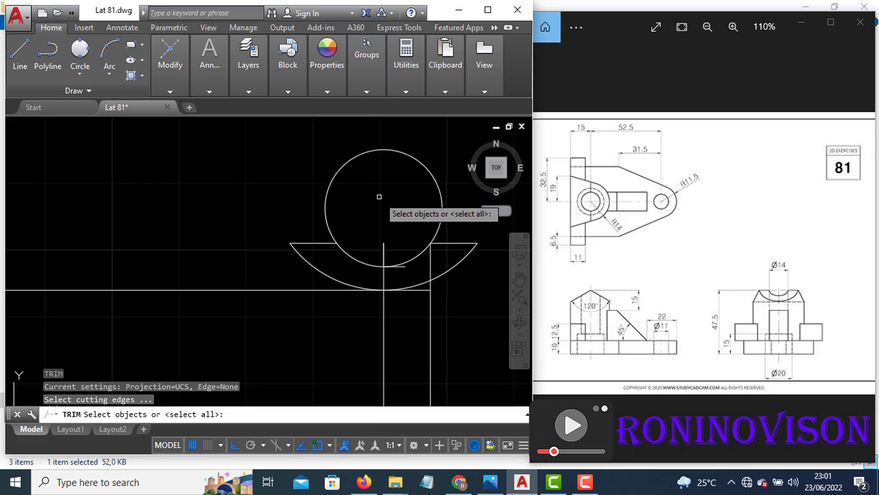
pyautogui.press('Return')
pyautogui.click(371, 196)
pyautogui.click(304, 160)
pyautogui.press('Escape')
# - Erase the short horizontal helper stub at the bottom of the inner arc
pyautogui.click(396, 266)
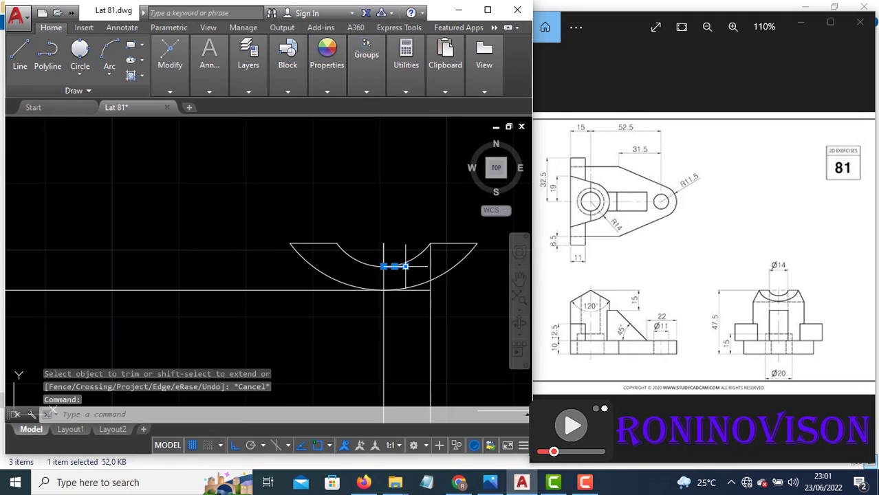
pyautogui.moveTo(405, 267)
pyautogui.write('e')
pyautogui.press('Return')
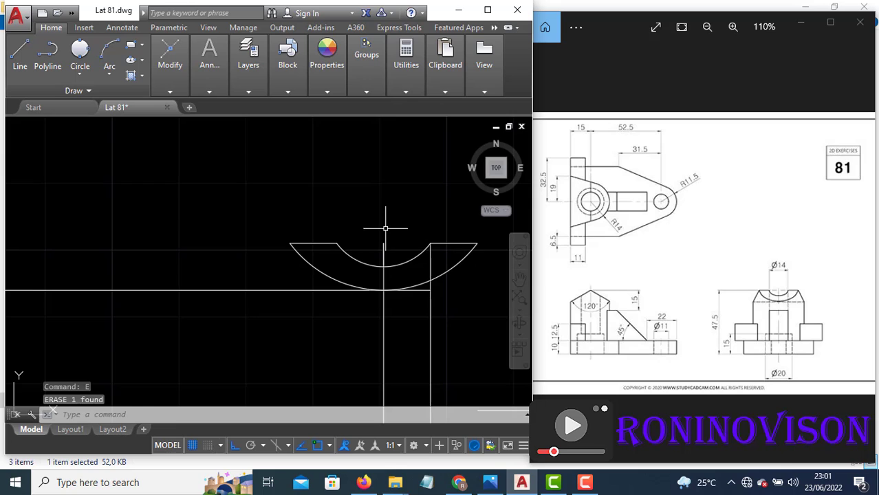
# - Stretch the right end of the projection line about 24 further right, past the side view's bore line
pyautogui.scroll(-4, 385, 228)
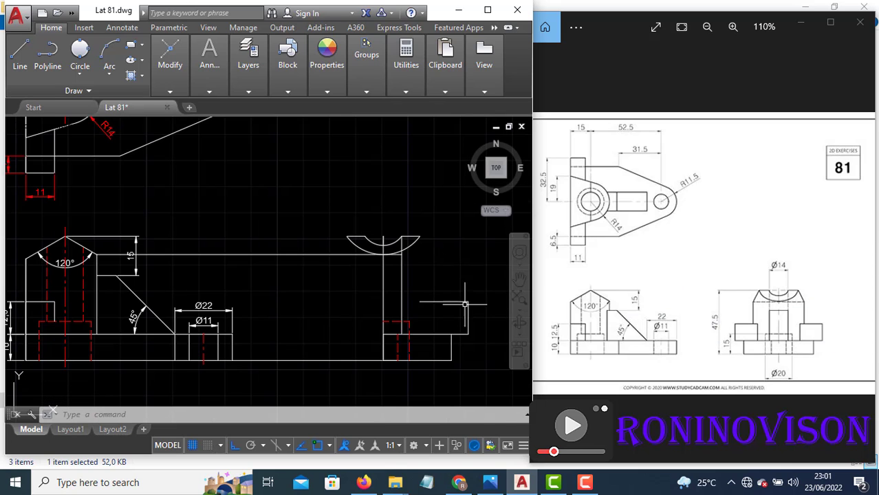
pyautogui.click(375, 255)
pyautogui.click(402, 254)
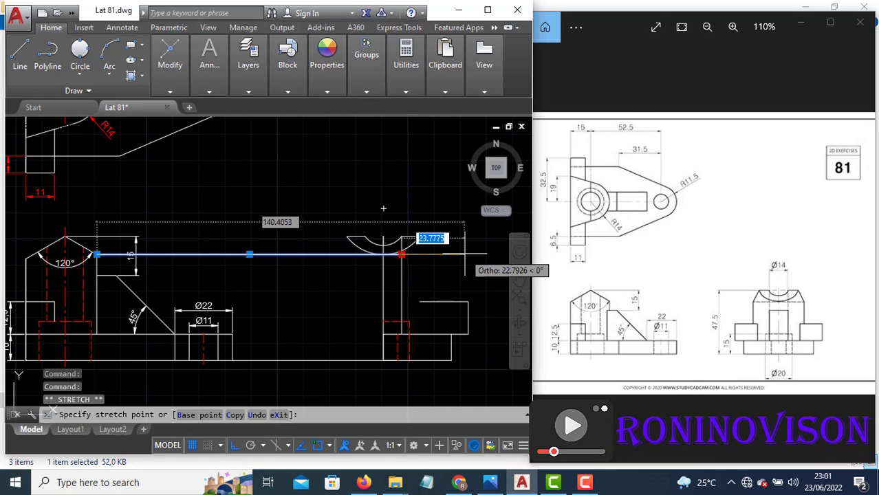
pyautogui.press('Escape')
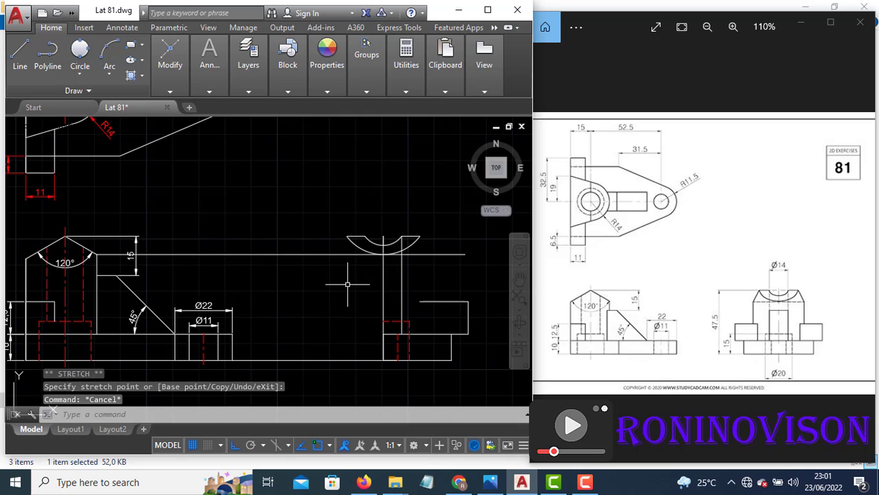
# - Trim away the projection line between the front view and the side view's vertical axis
pyautogui.press('space')
pyautogui.press('space')
pyautogui.click(296, 272)
pyautogui.click(251, 235)
pyautogui.press('Escape')
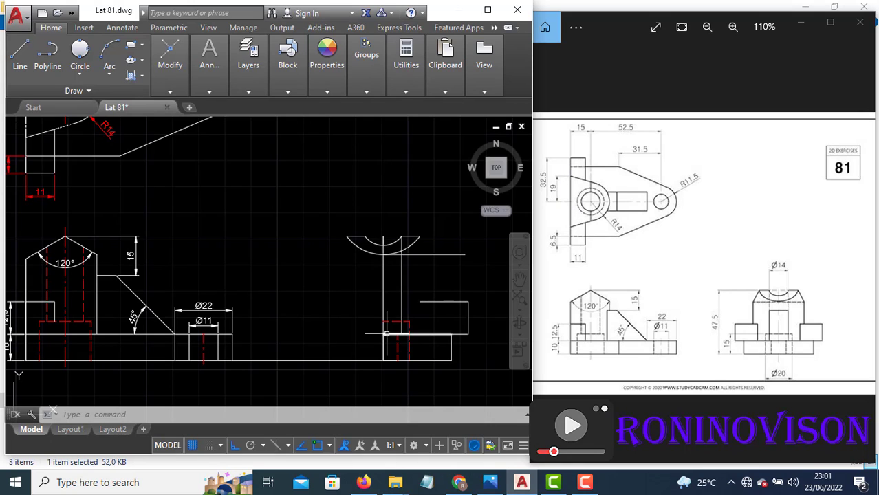
# - Draw a 19 horizontal line from the outer arc's lowest point, then a vertical line down to the flange's top edge in the side view
pyautogui.write('l')
pyautogui.press('Return')
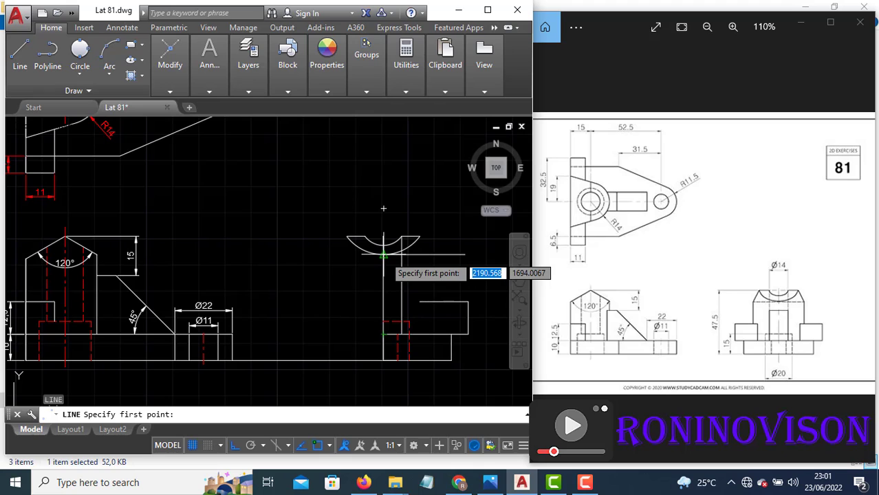
pyautogui.click(383, 253)
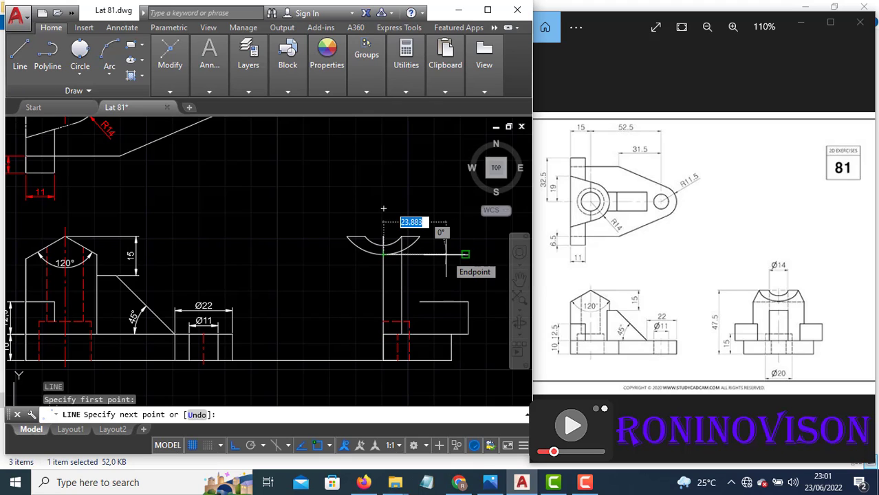
pyautogui.write('19')
pyautogui.press('Return')
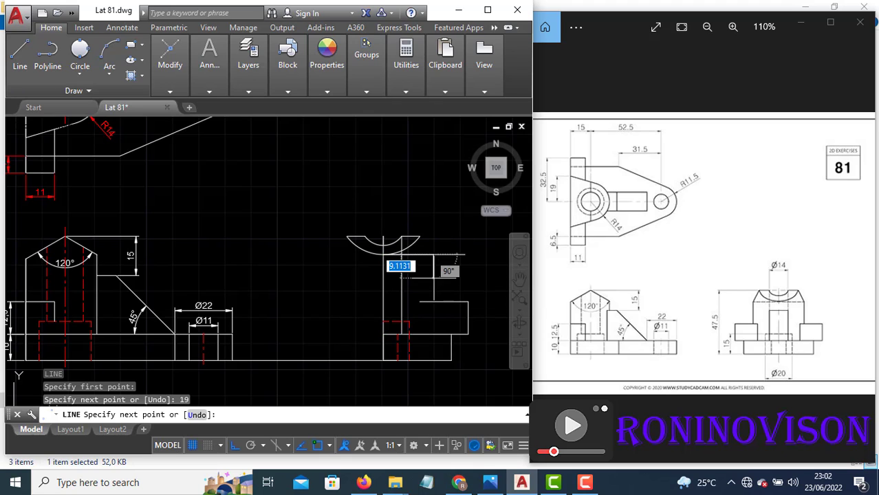
pyautogui.click(432, 301)
pyautogui.press('Return')
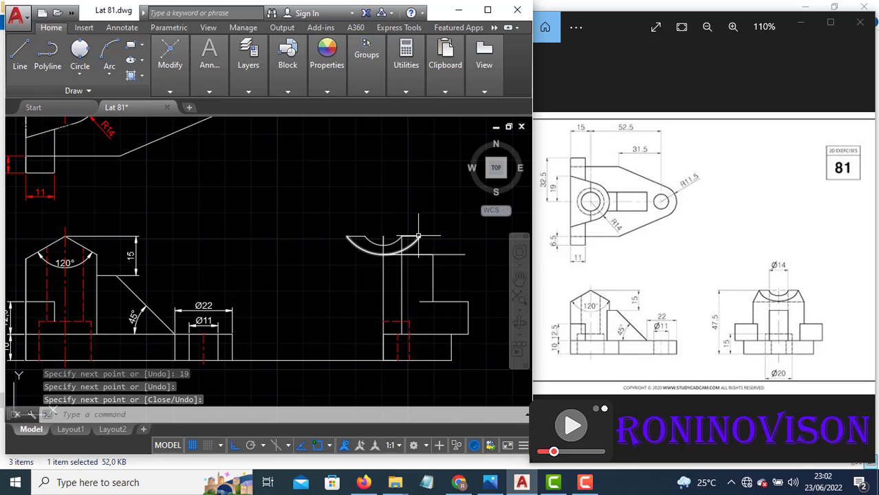
# - Draw a slanted line from the upper end of the side view's outer vertical edge to the end of the outer arc
pyautogui.write('l')
pyautogui.press('Return')
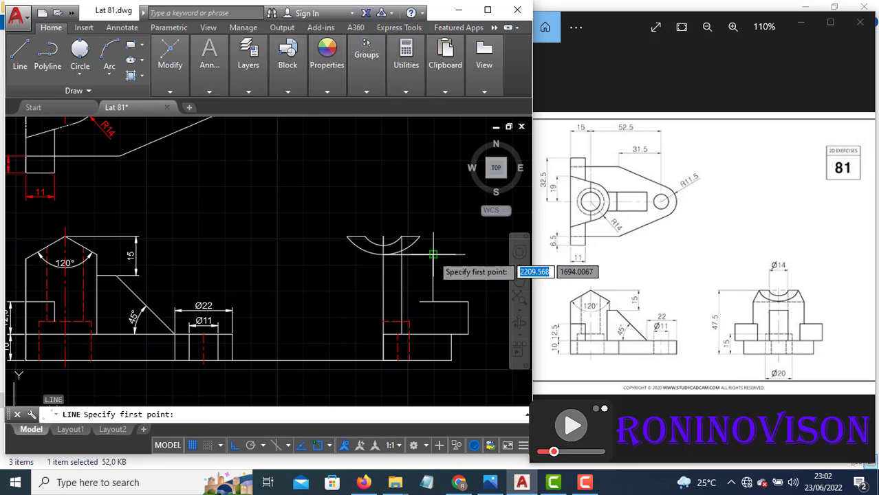
pyautogui.click(433, 255)
pyautogui.click(420, 236)
pyautogui.press('Return')
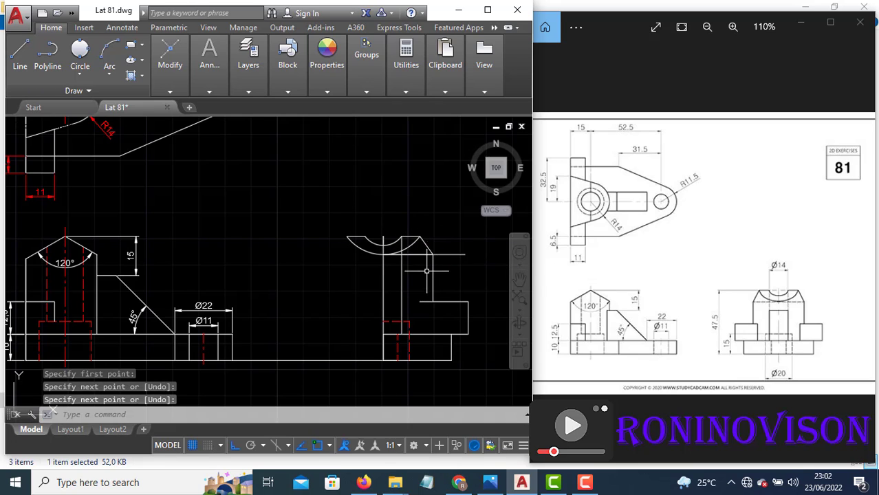
# - Erase the horizontal construction lines at the bottom of the outer arc in the side view
pyautogui.scroll(2, 426, 271)
pyautogui.scroll(-2, 425, 255)
pyautogui.click(440, 248)
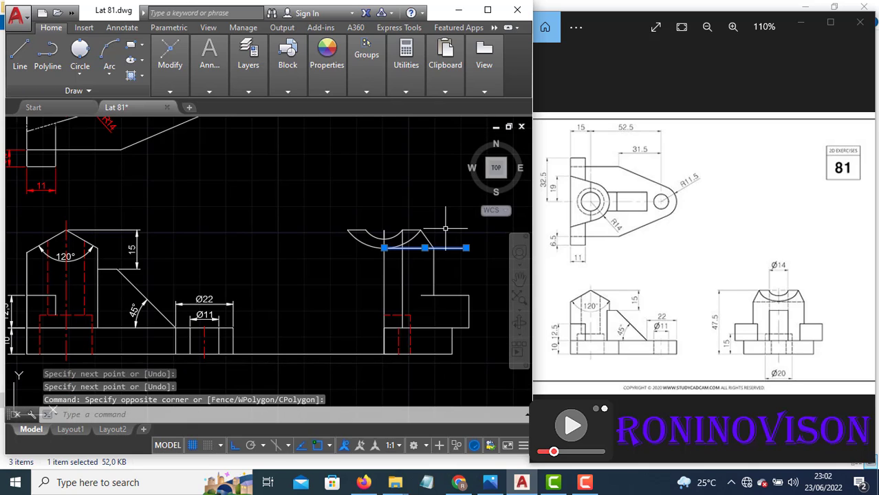
pyautogui.write('e')
pyautogui.press('Return')
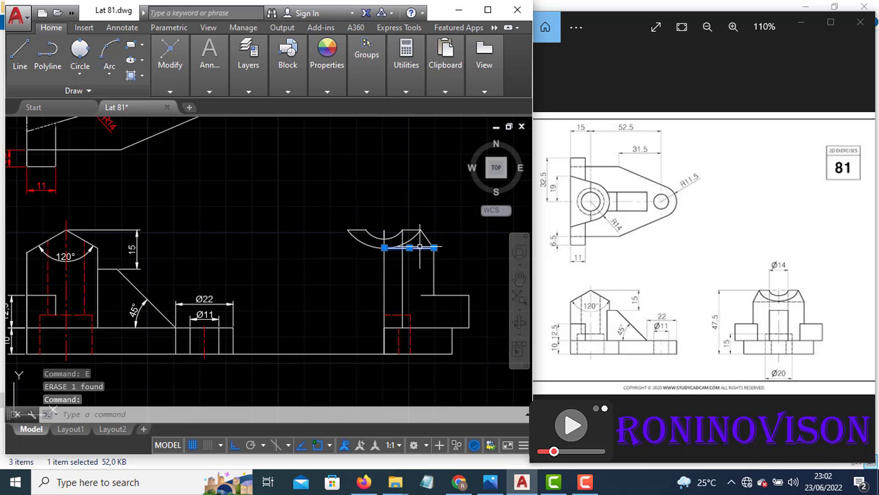
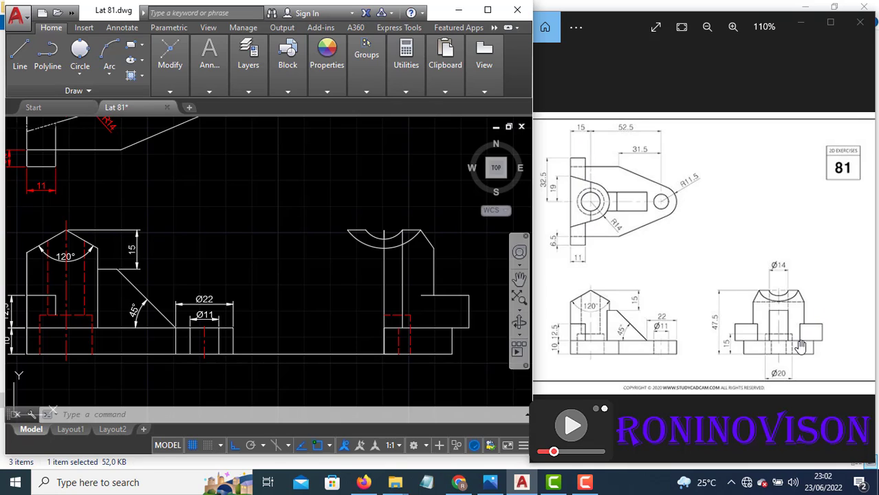
# - Draw a 15 line outward from the side view's axis along the base's top, then a vertical line up to the flange's top edge
pyautogui.write('l')
pyautogui.press('Return')
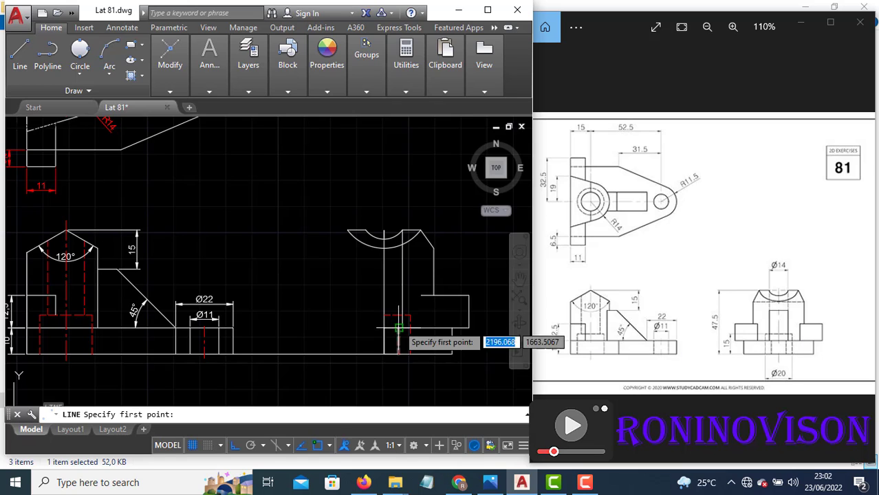
pyautogui.click(396, 330)
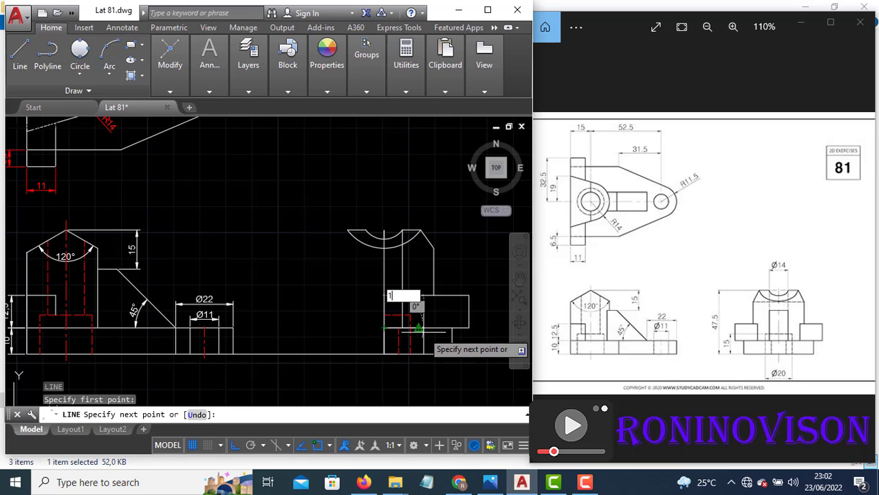
pyautogui.write('15')
pyautogui.press('Return')
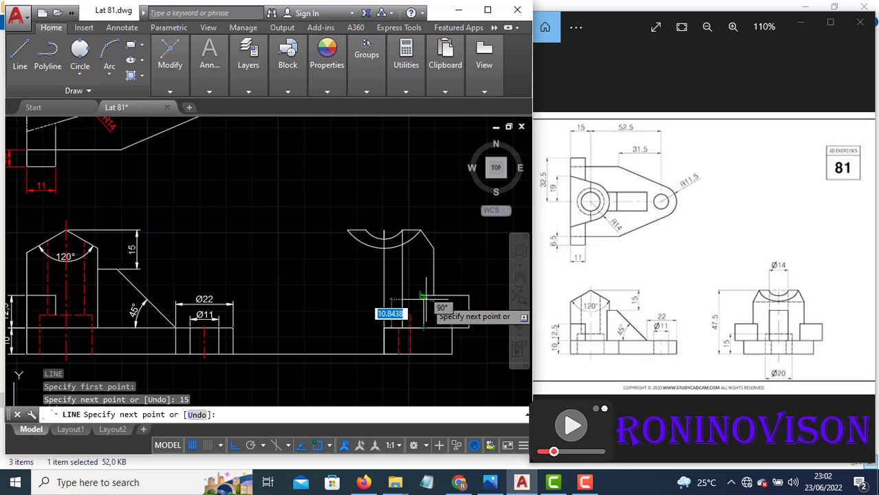
pyautogui.scroll(3, 425, 299)
pyautogui.click(423, 295)
pyautogui.press('Return')
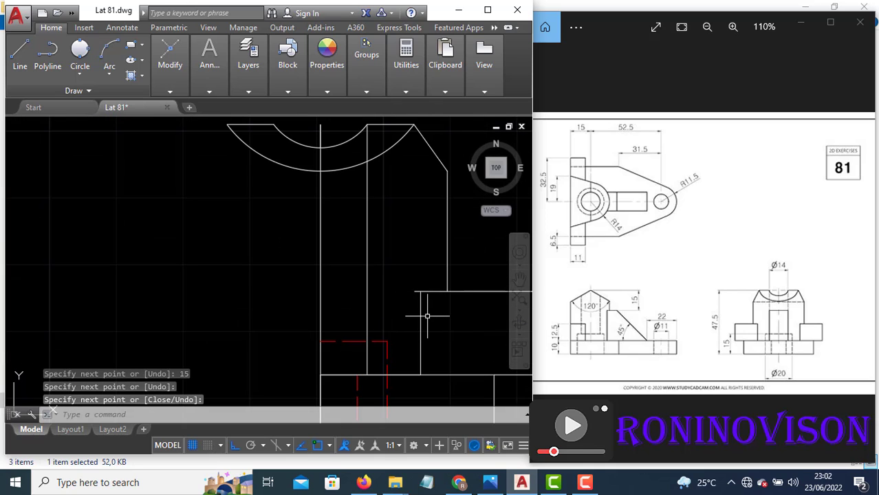
# - Trim the short stub of the flange's top edge that extends past its new inner vertical edge
pyautogui.write('tr')
pyautogui.press('Return')
pyautogui.press('Return')
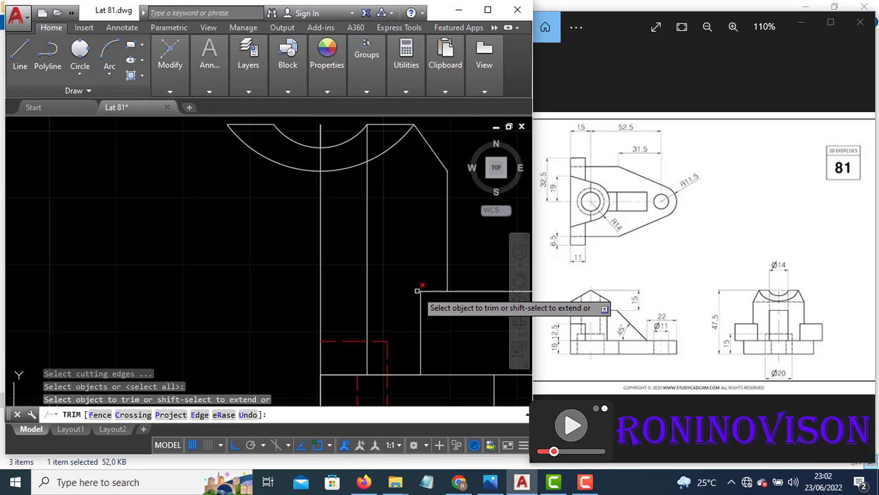
pyautogui.press('Escape')
pyautogui.scroll(-2, 380, 286)
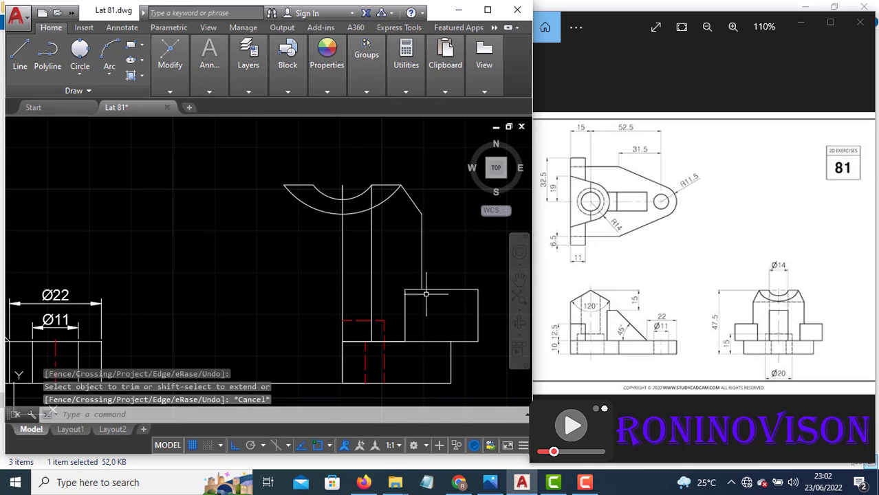
pyautogui.scroll(-2, 404, 297)
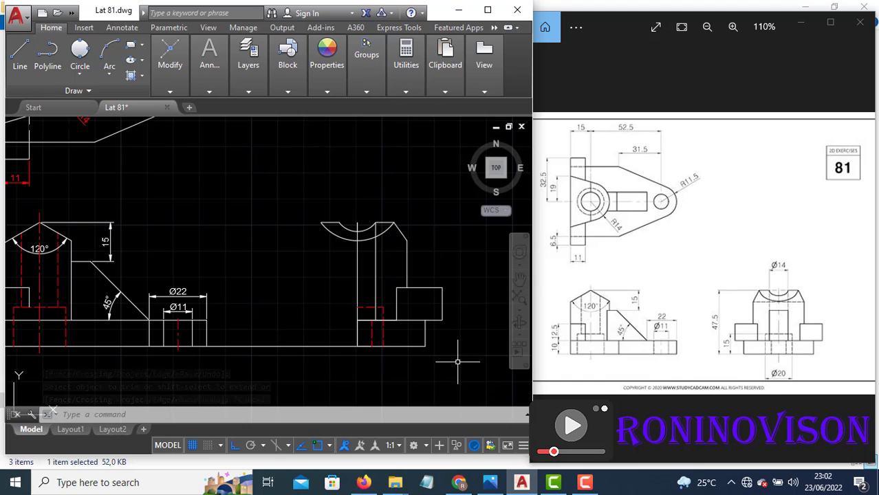
pyautogui.write('tr')
pyautogui.press('Return')
pyautogui.press('Return')
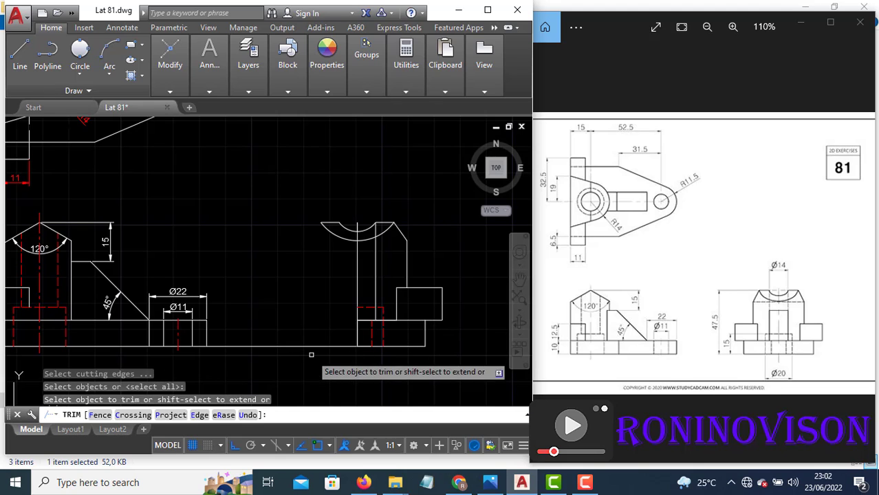
pyautogui.click(315, 347)
pyautogui.press('Escape')
# - Erase the bottom projection line between the front view's base and the side view's axis
pyautogui.click(311, 353)
pyautogui.click(292, 335)
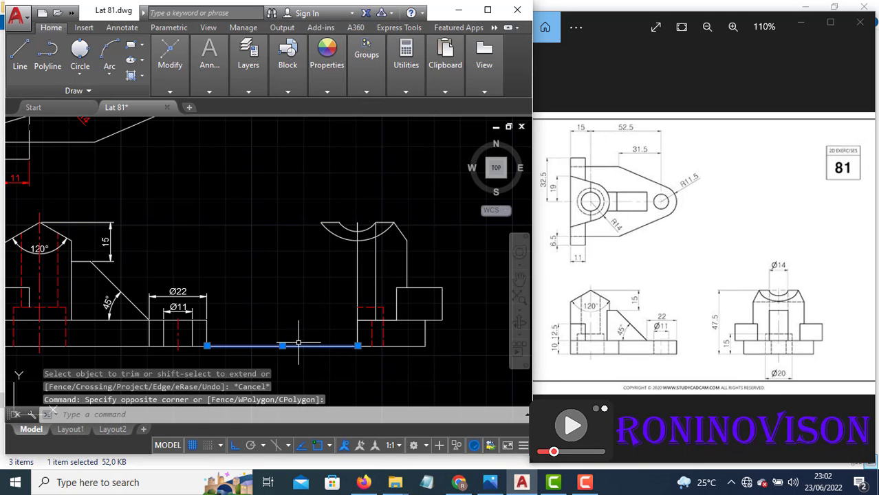
pyautogui.write('e')
pyautogui.press('Return')
pyautogui.click(470, 368)
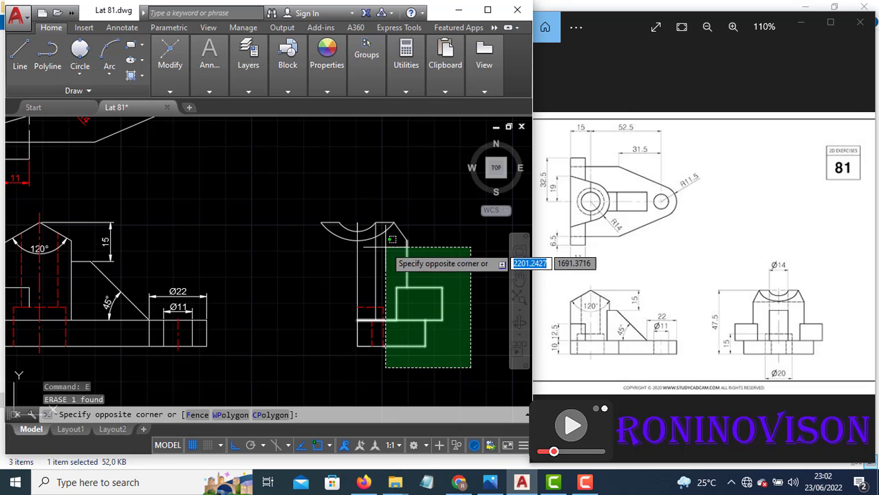
pyautogui.click(375, 235)
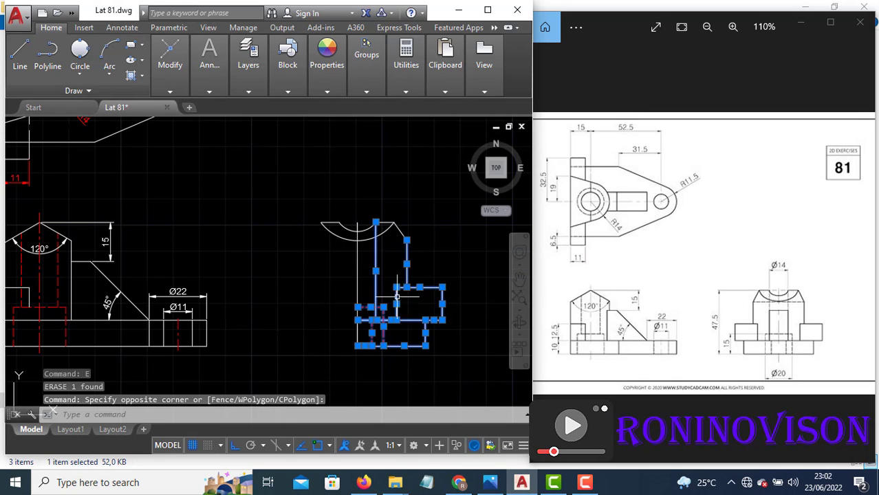
pyautogui.press('Escape')
pyautogui.press('Escape')
# - Draw a horizontal projection line from the top corner of the front view's 45° rib to the side view's inner vertical line
pyautogui.scroll(2, 382, 298)
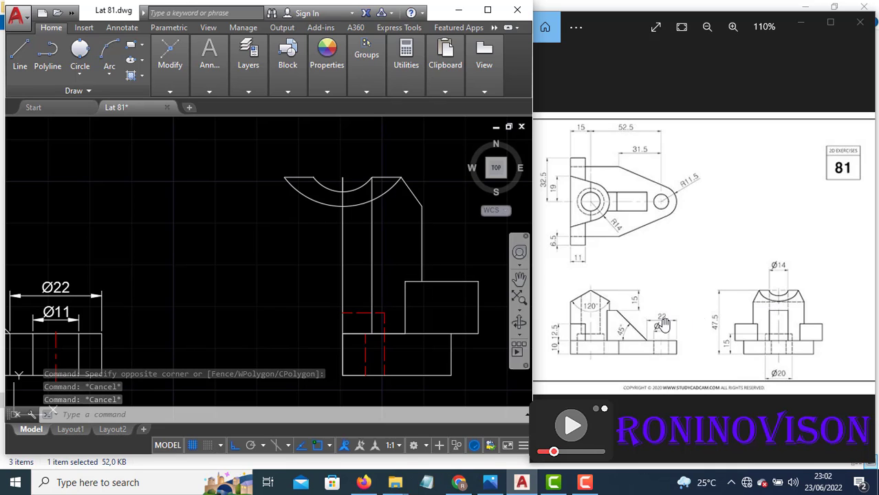
pyautogui.scroll(-1, 558, 335)
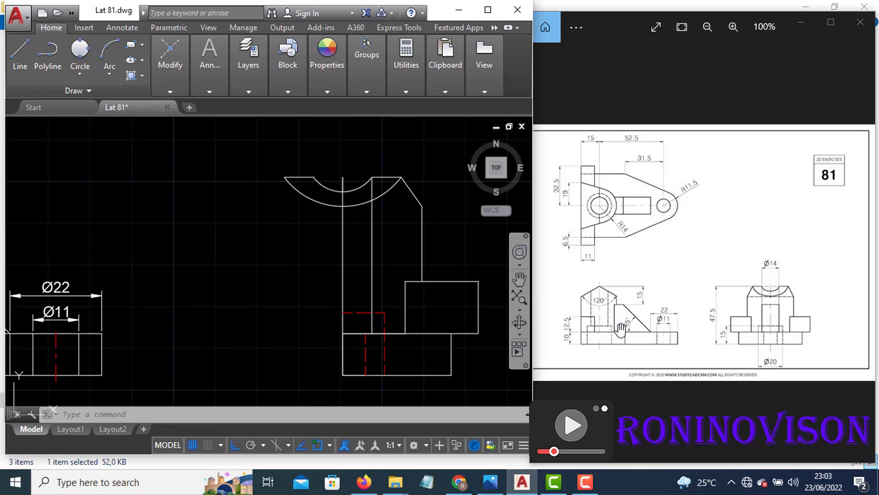
pyautogui.scroll(-2, 360, 342)
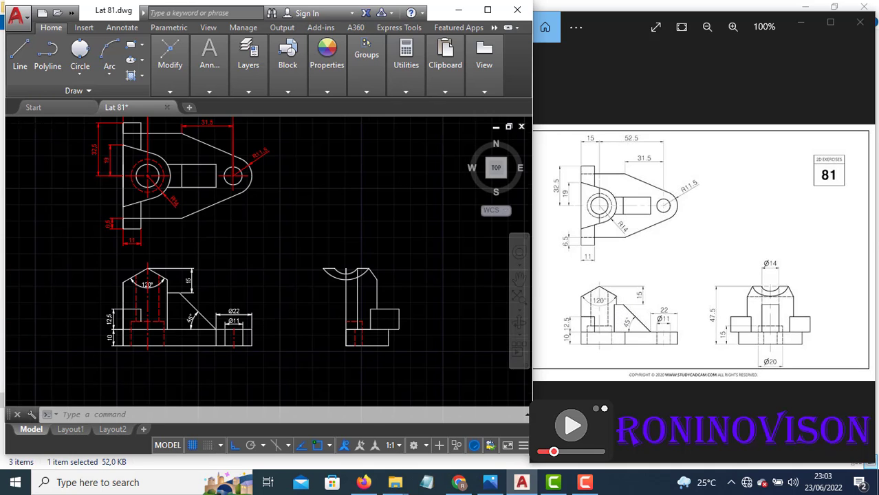
pyautogui.scroll(5, 259, 320)
pyautogui.scroll(-3, 270, 330)
pyautogui.write('l')
pyautogui.press('Return')
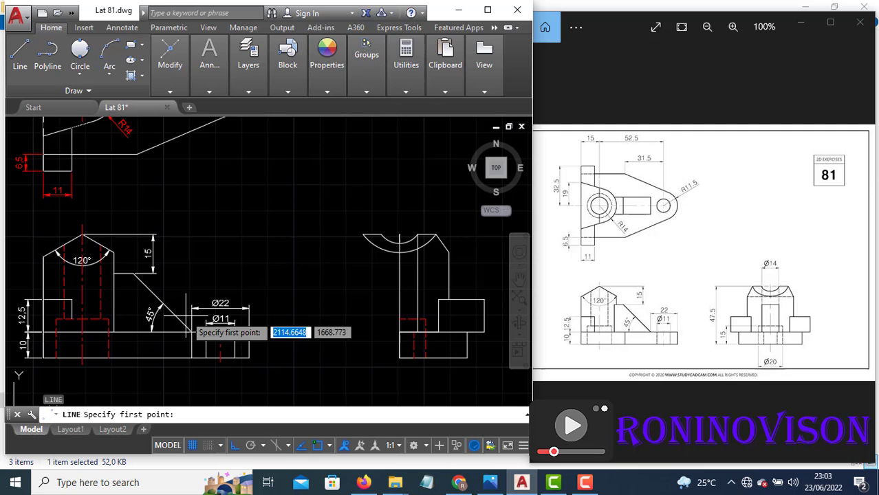
pyautogui.click(134, 274)
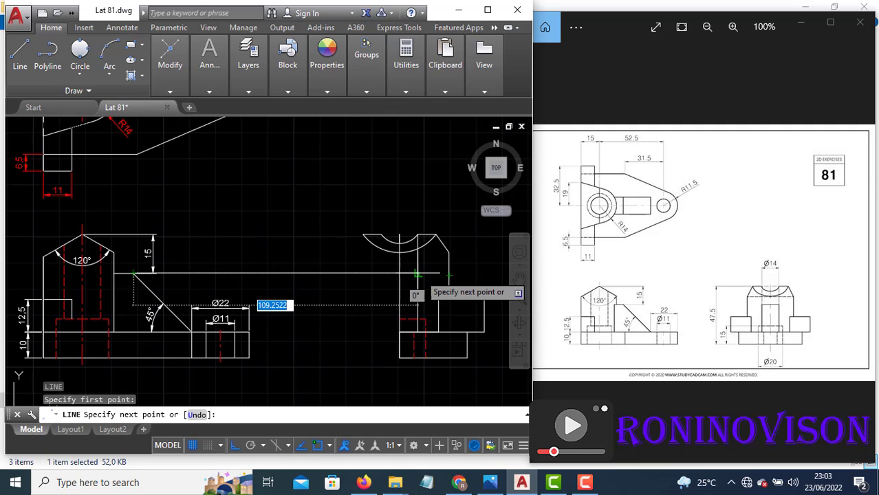
pyautogui.click(417, 274)
pyautogui.press('Return')
# - Trim away the rib-height projection line between the front view and the side view's axis
pyautogui.write('tr')
pyautogui.press('Return')
pyautogui.press('Return')
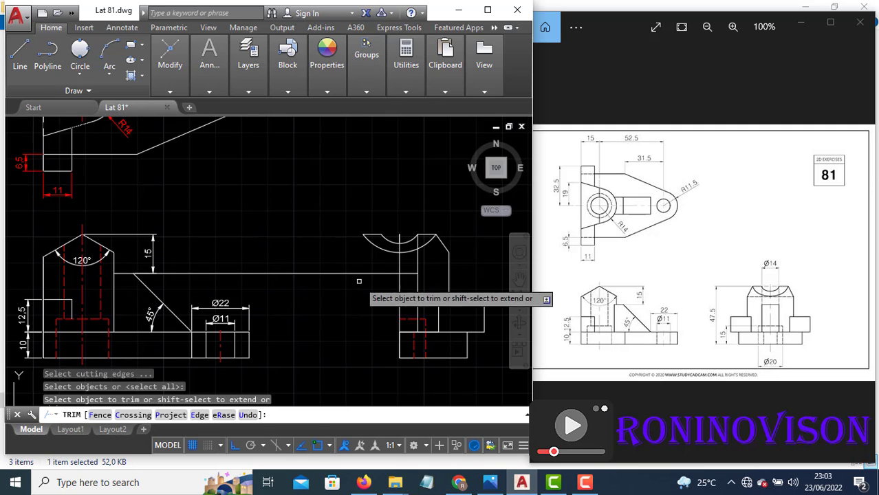
pyautogui.click(359, 279)
pyautogui.click(331, 267)
pyautogui.press('Escape')
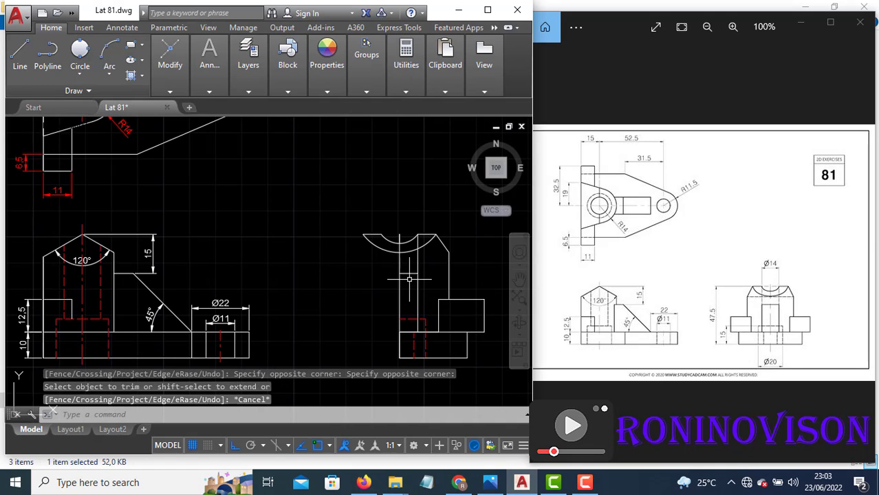
# - Remove the part of the side view's inner vertical line that rises above the rib's top edge
pyautogui.scroll(2, 409, 278)
pyautogui.write('tr')
pyautogui.press('Return')
pyautogui.press('Return')
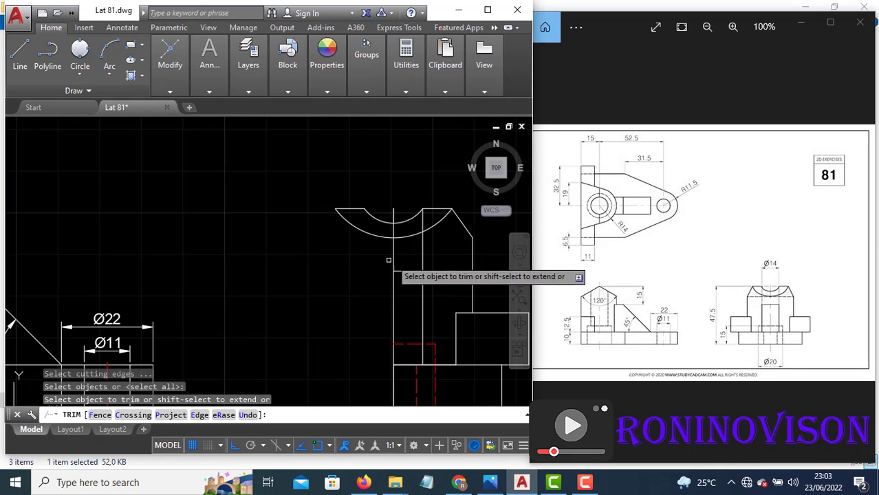
pyautogui.press('Escape')
pyautogui.click(422, 237)
pyautogui.write('e')
pyautogui.press('Return')
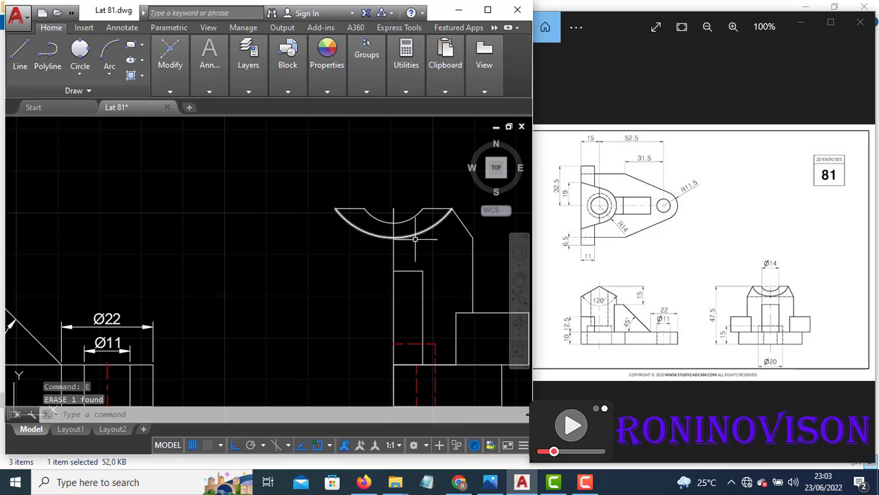
# - Mirror the side view's half outline, rib and hidden lines about the vertical axis, keeping the source objects
pyautogui.scroll(-2, 340, 225)
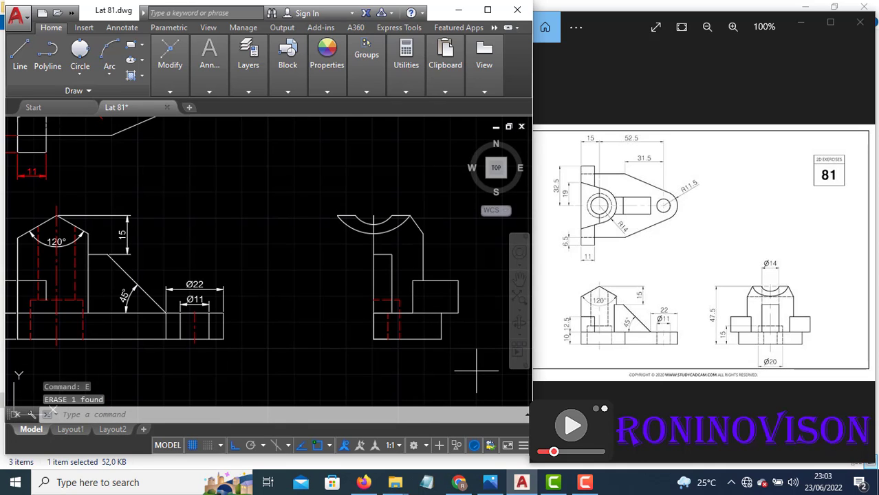
pyautogui.click(502, 369)
pyautogui.click(379, 256)
pyautogui.click(440, 234)
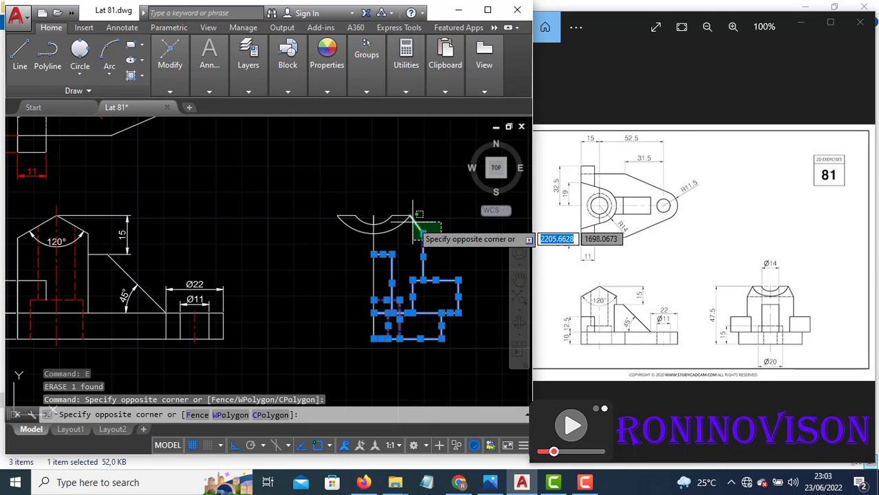
pyautogui.click(416, 219)
pyautogui.write('mi')
pyautogui.press('Return')
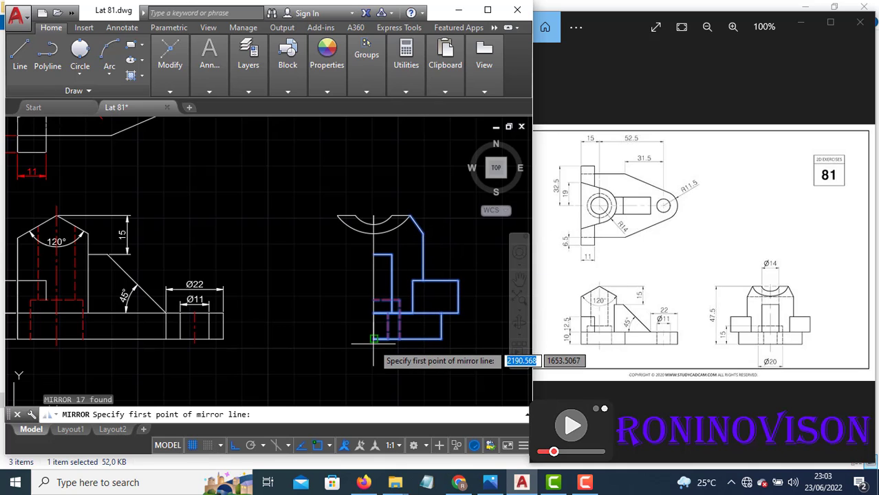
pyautogui.click(373, 339)
pyautogui.click(373, 221)
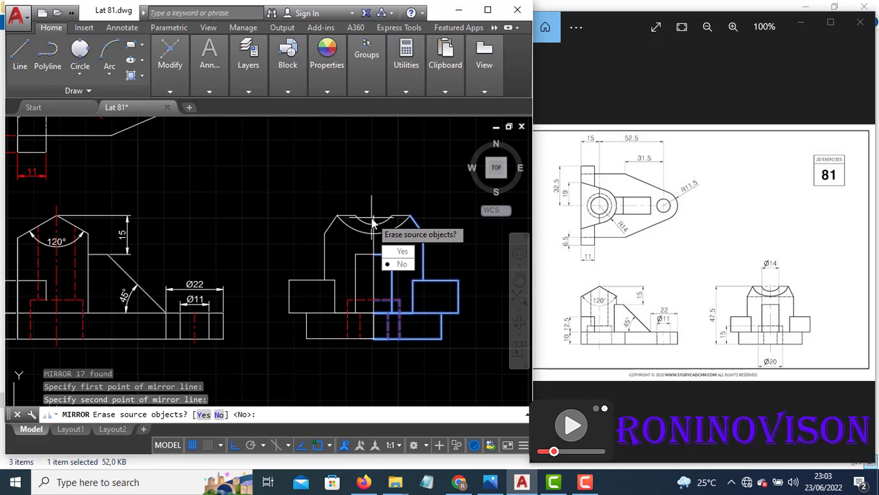
pyautogui.press('Return')
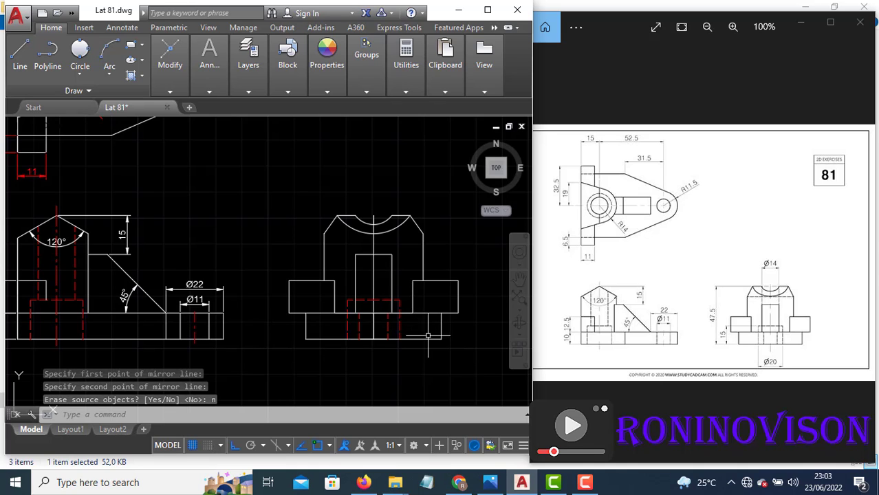
# - Move the complete side view slightly farther away from the front view
pyautogui.click(464, 357)
pyautogui.click(279, 193)
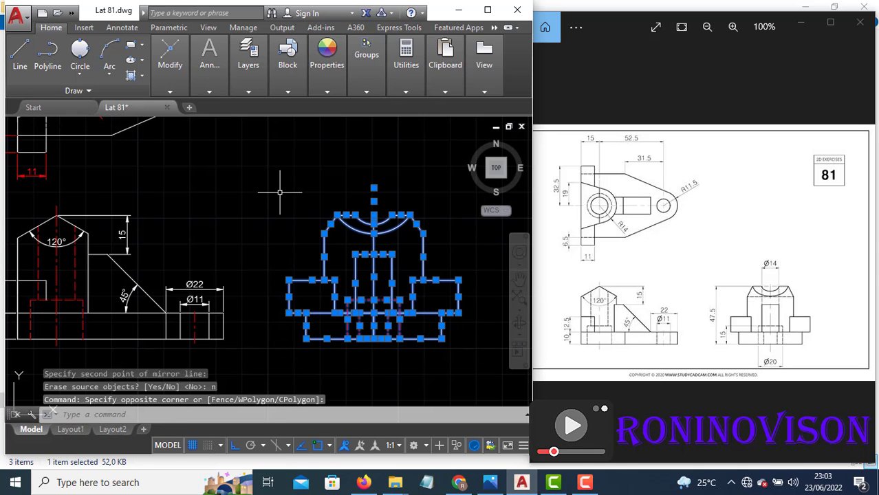
pyautogui.write('m')
pyautogui.press('Return')
pyautogui.click(283, 170)
pyautogui.click(294, 172)
pyautogui.press('Escape')
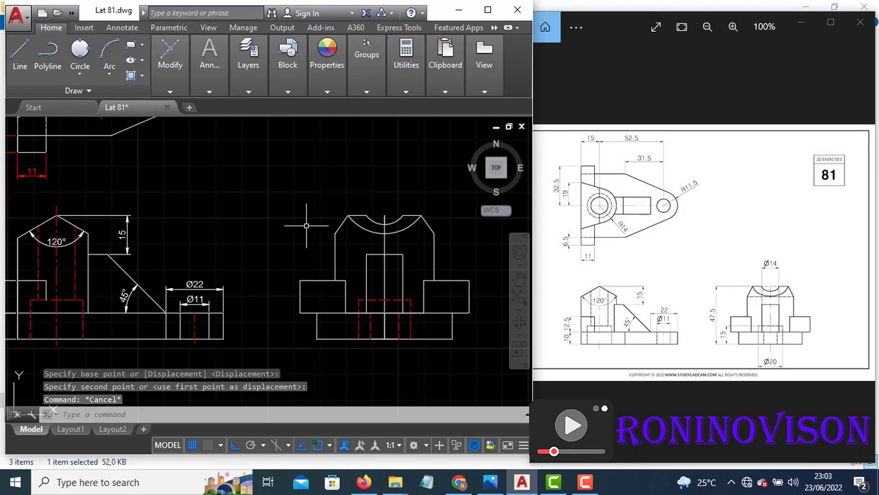
# - Erase the leftover vertical construction line segments on the side view's symmetry axis
pyautogui.scroll(2, 372, 301)
pyautogui.click(400, 276)
pyautogui.click(373, 256)
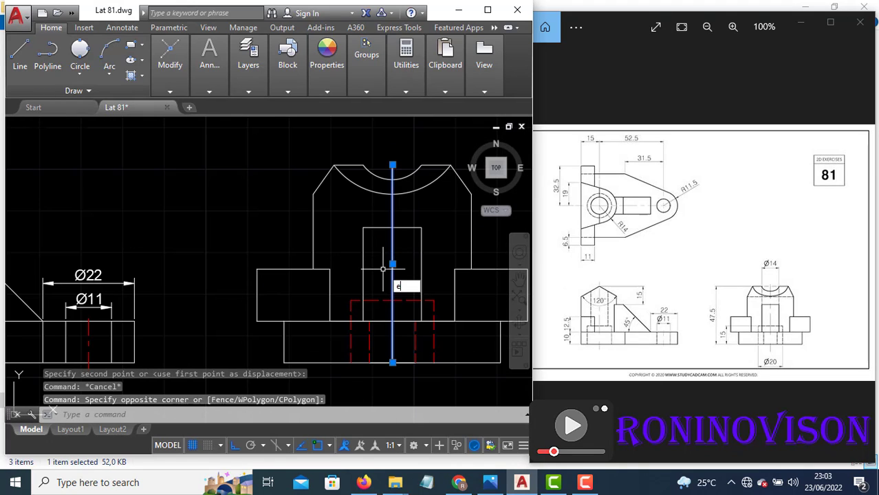
pyautogui.press('Return')
pyautogui.click(396, 343)
pyautogui.click(387, 337)
pyautogui.press('Return')
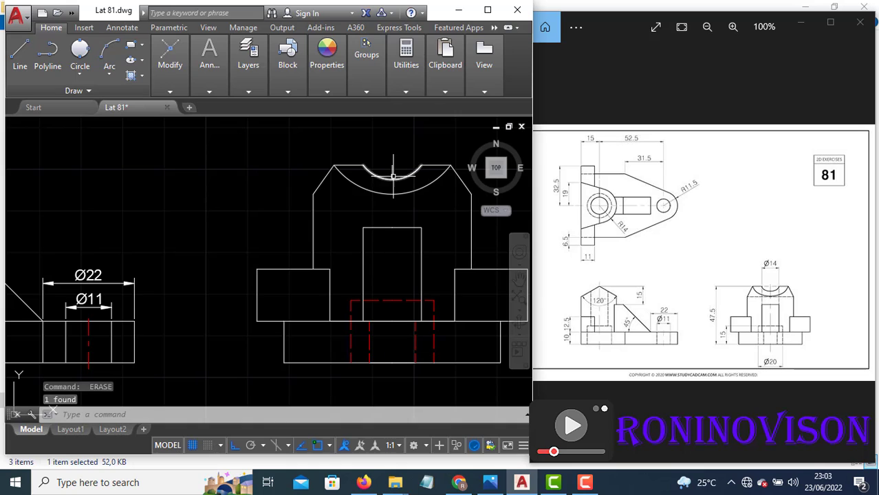
pyautogui.click(393, 172)
pyautogui.press('Return')
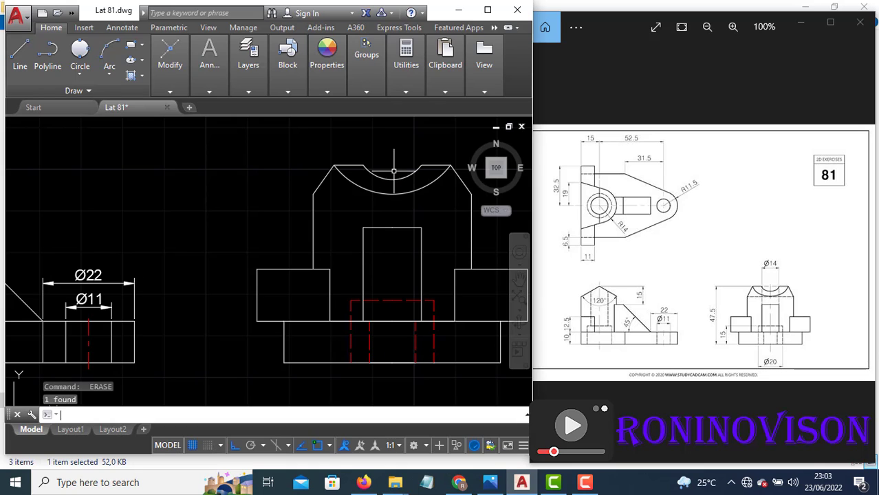
# - Add a centerline midway between the two vertical edges of the side view's rib
pyautogui.click(119, 28)
pyautogui.click(245, 84)
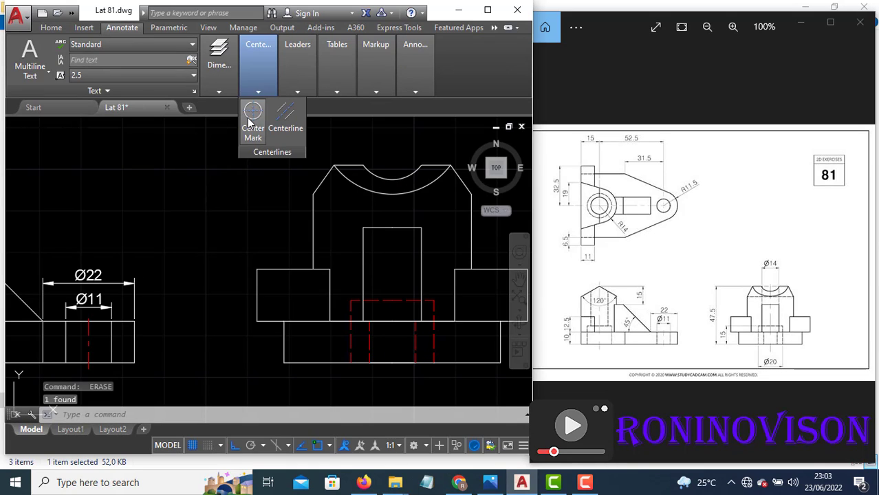
pyautogui.click(284, 115)
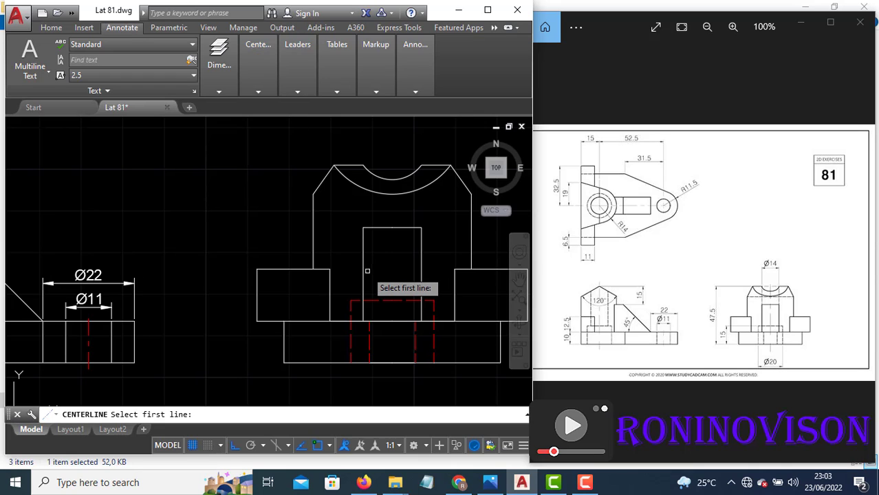
pyautogui.click(362, 272)
pyautogui.click(421, 269)
pyautogui.press('Escape')
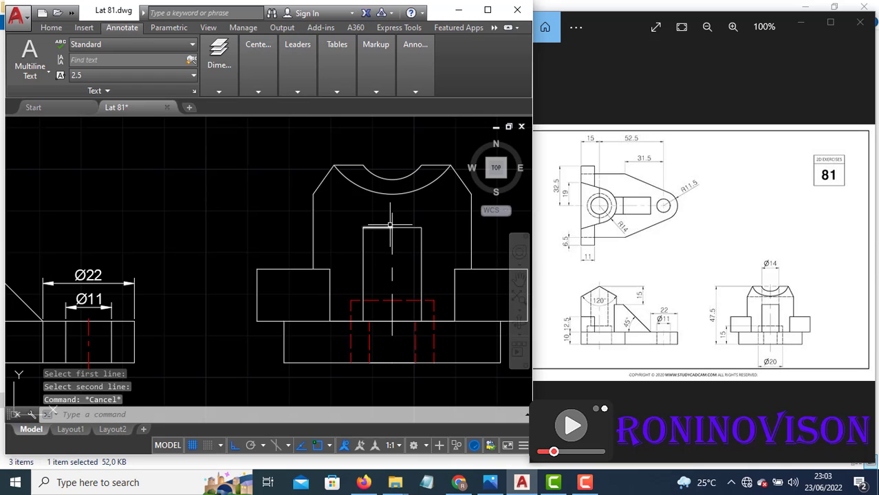
# - Extend both ends of the new centerline beyond the side view's top edge and base
pyautogui.click(392, 219)
pyautogui.click(392, 214)
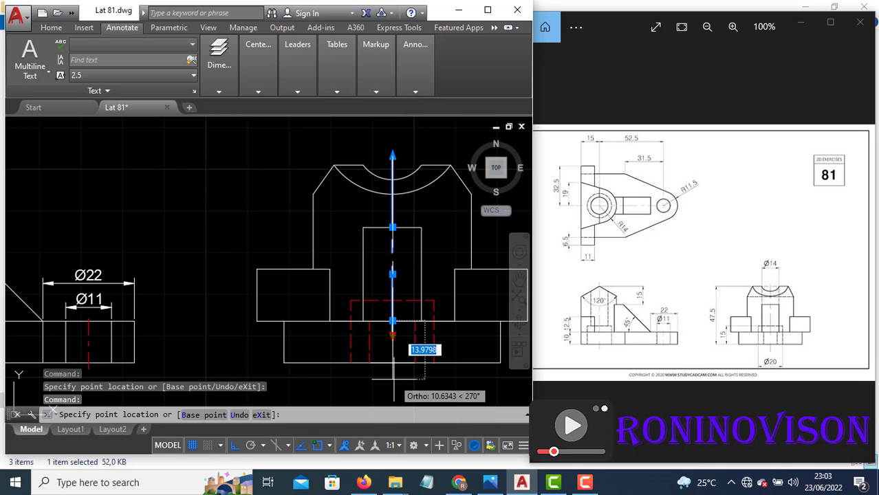
pyautogui.press('Escape')
# - Match the side view centerline's properties to the red centerline of the front view's Ø11 hole
pyautogui.write('ma')
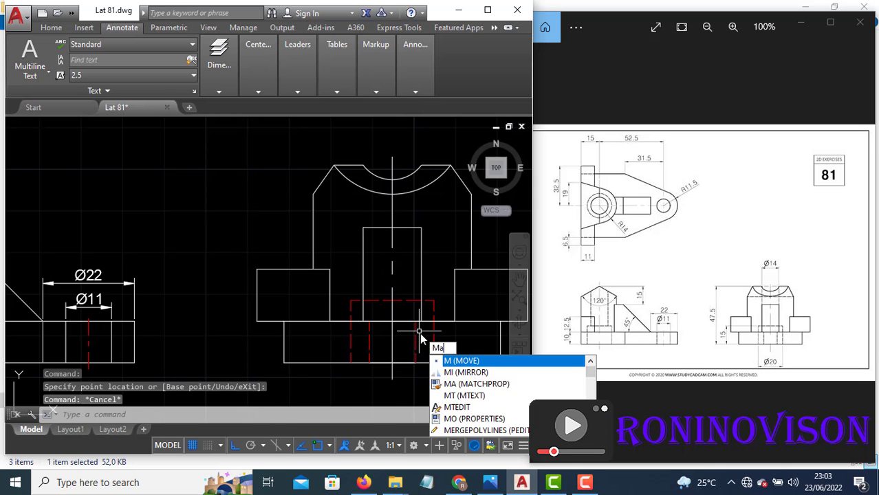
pyautogui.press('Return')
pyautogui.click(89, 344)
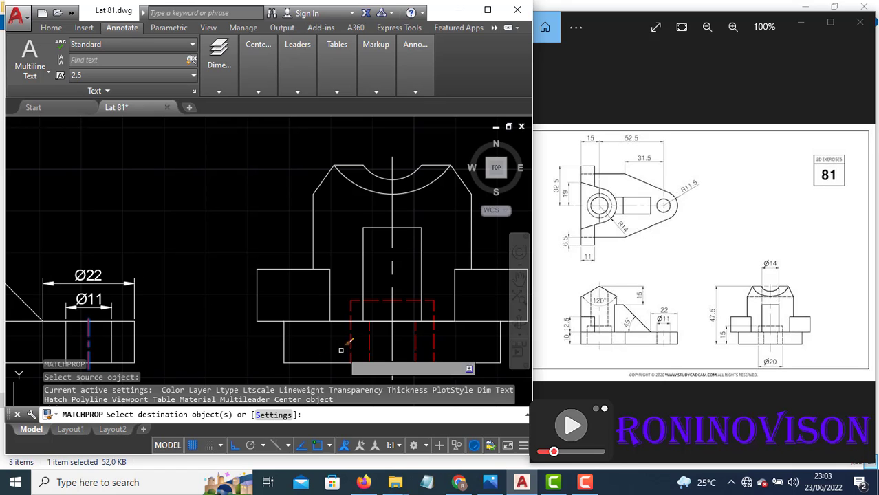
pyautogui.click(394, 334)
pyautogui.press('Escape')
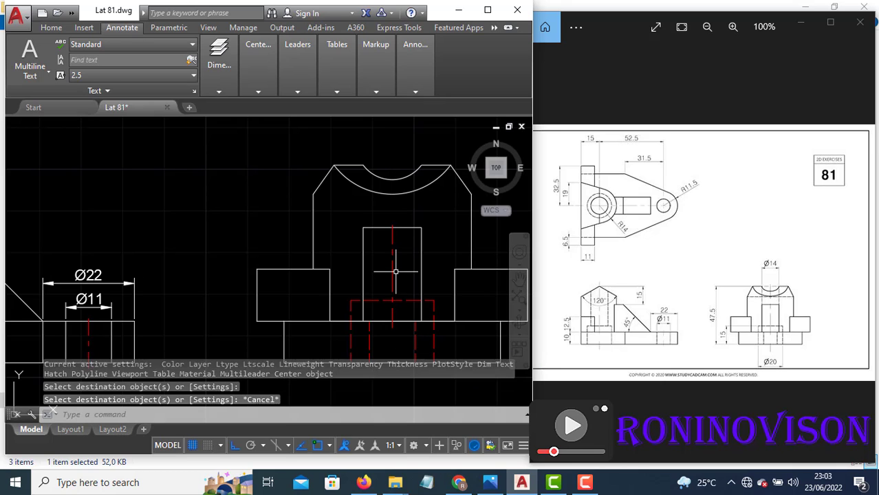
# - Stretch the red centerline upward past the side view's top and downward past its base
pyautogui.click(391, 263)
pyautogui.click(392, 227)
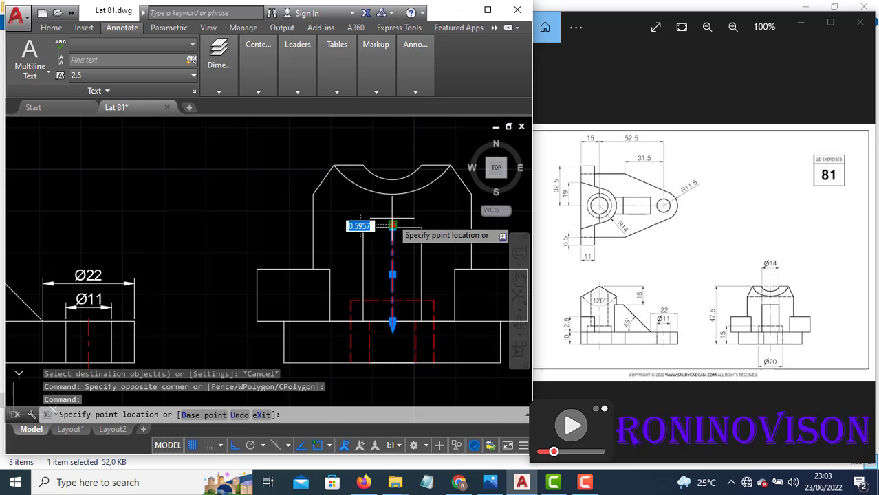
pyautogui.click(392, 159)
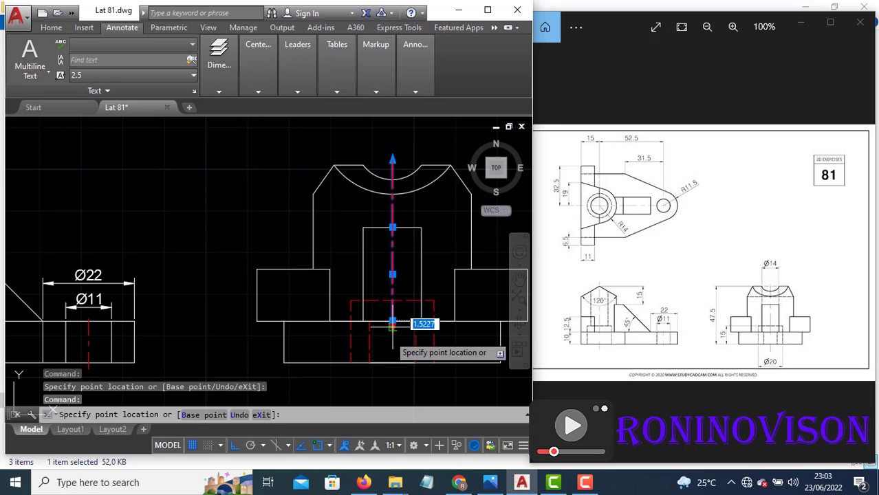
pyautogui.click(392, 372)
pyautogui.press('Escape')
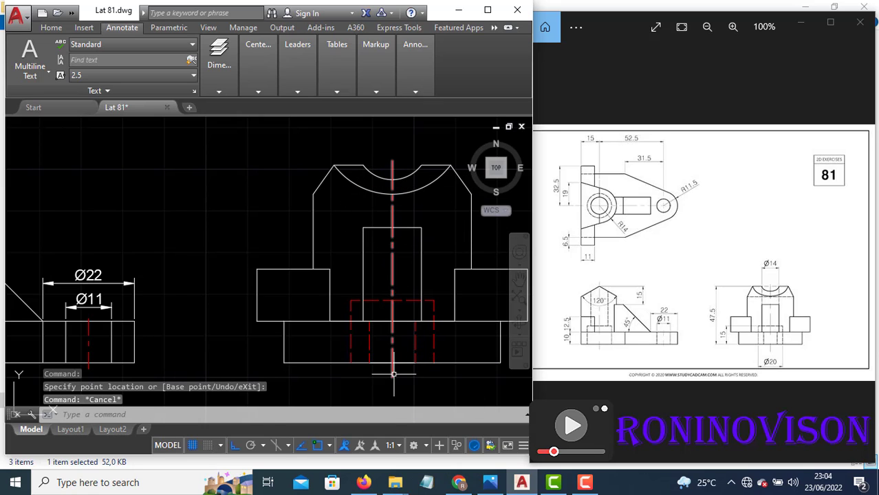
# - Add a linear dimension above the side view across the inner groove's opening
pyautogui.click(50, 28)
pyautogui.click(208, 92)
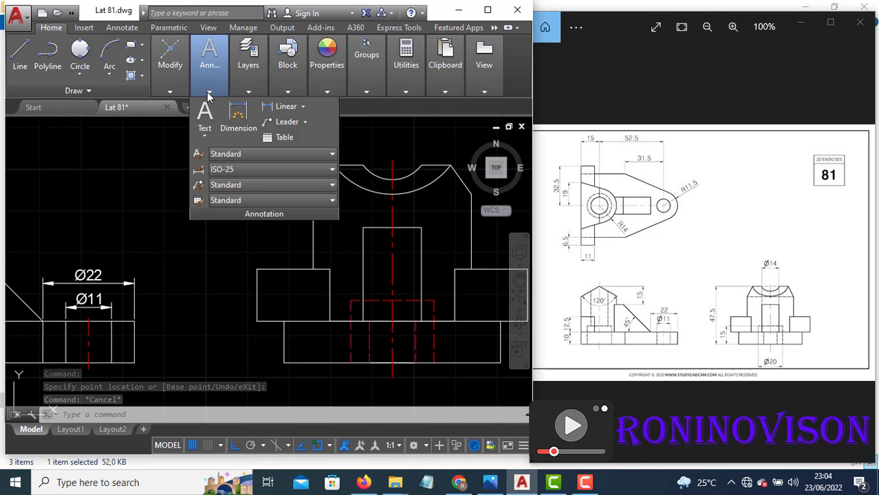
pyautogui.click(282, 107)
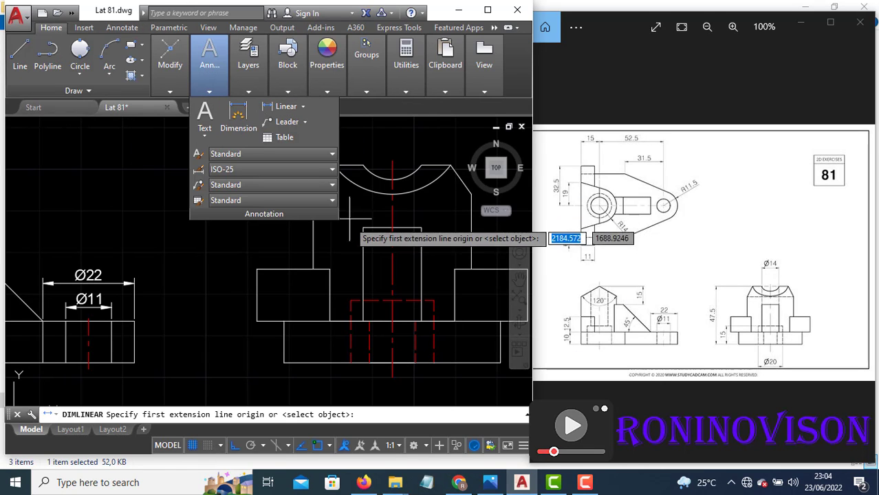
pyautogui.click(363, 165)
pyautogui.click(420, 165)
pyautogui.click(415, 134)
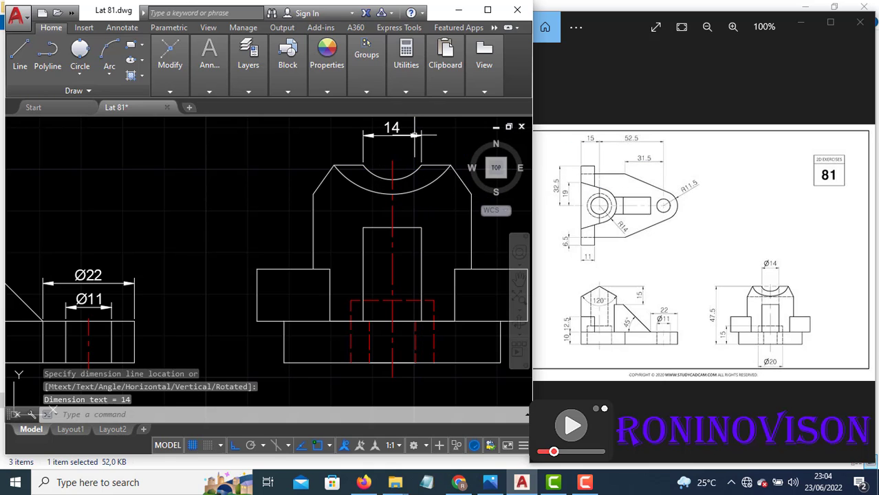
# - Dimension the width of the outer hidden bore below the side view's base
pyautogui.press('Return')
pyautogui.click(350, 362)
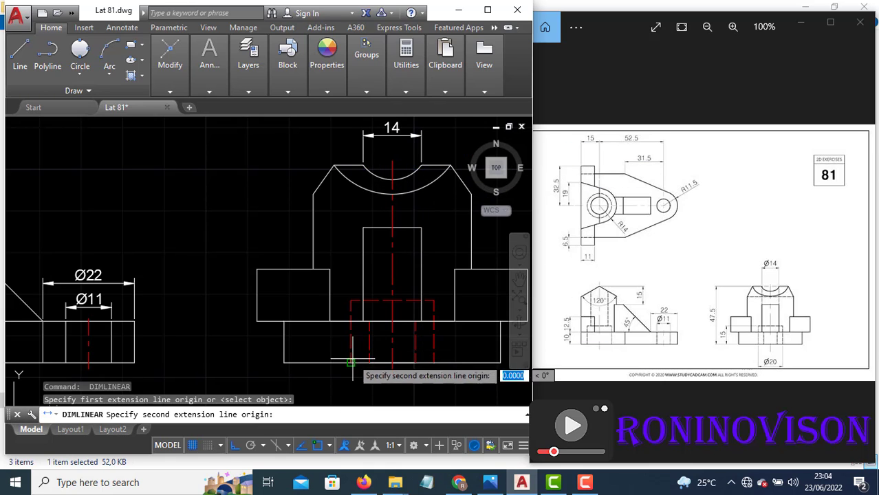
pyautogui.click(434, 363)
pyautogui.scroll(-2, 425, 305)
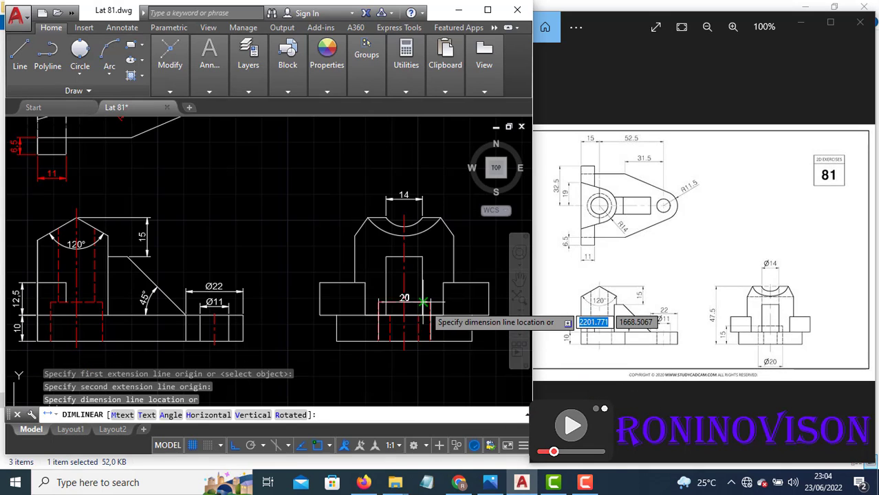
pyautogui.click(421, 362)
# - Dimension the hidden bore's height from the base's bottom edge, placing it beside the side view
pyautogui.press('Return')
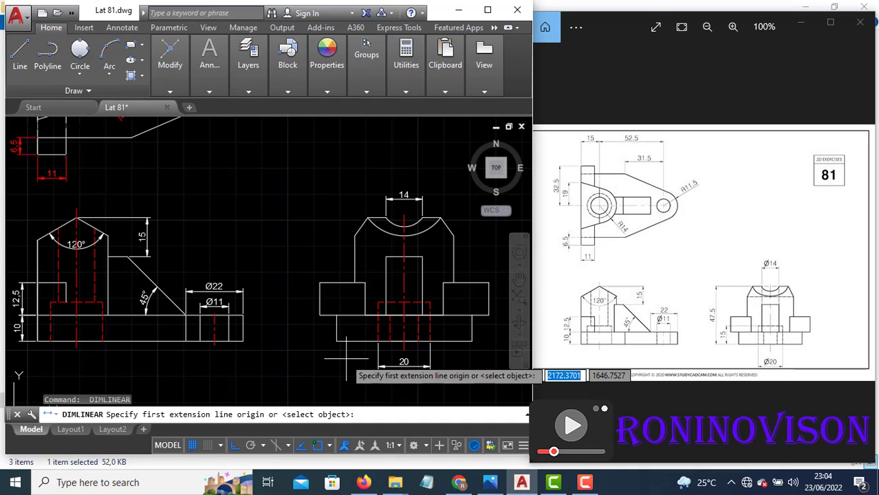
pyautogui.click(336, 342)
pyautogui.click(379, 303)
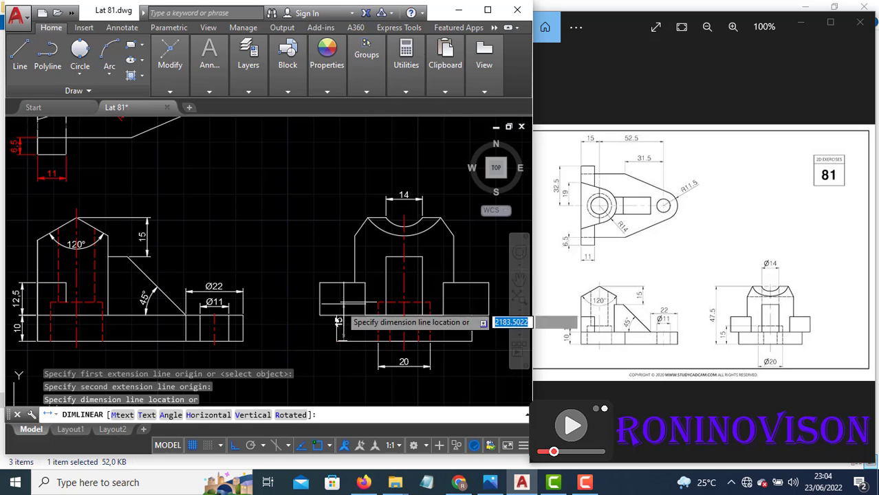
pyautogui.click(305, 308)
# - Dimension the side view's overall height from the base's bottom corner to the top edge, outside the bore-height dimension
pyautogui.press('Return')
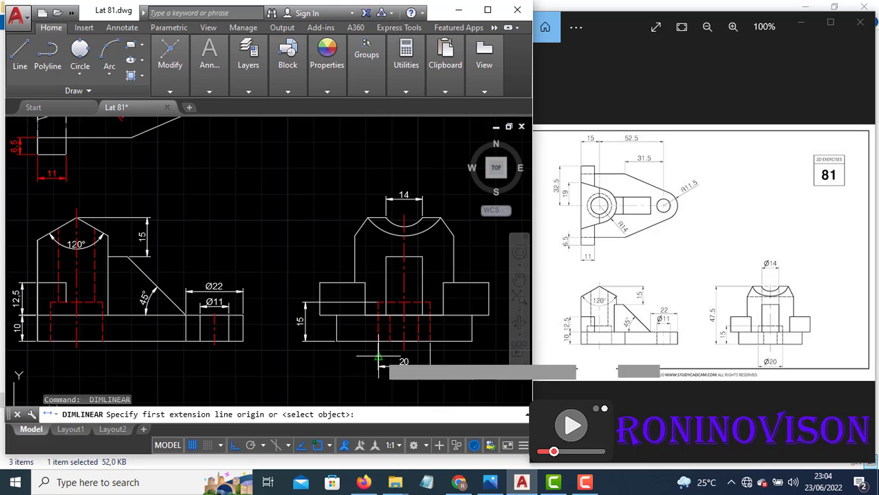
pyautogui.click(336, 341)
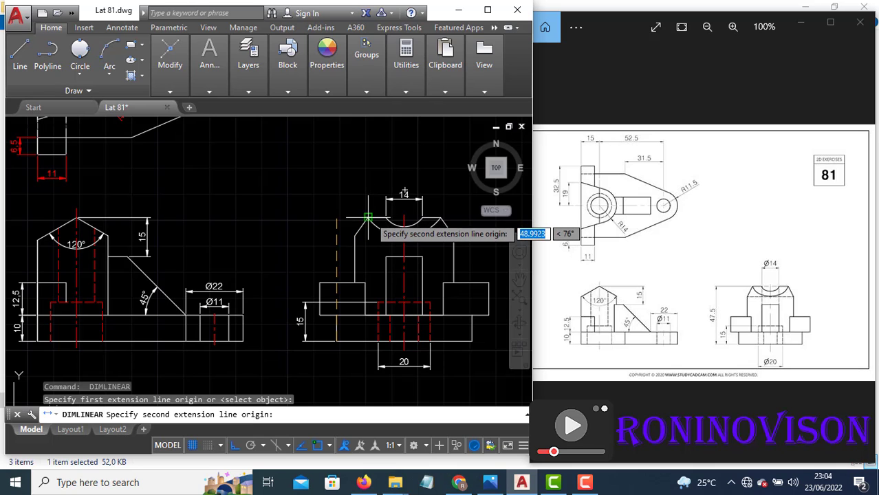
pyautogui.click(368, 217)
pyautogui.click(286, 247)
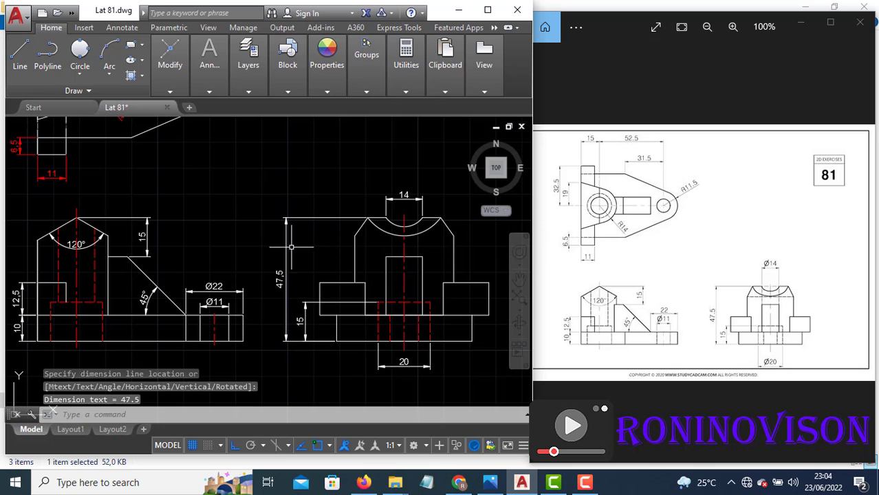
# - Match the front view's linear, diameter and 45° dimensions to the red 11 dimension of the top view
pyautogui.press('Escape')
pyautogui.write('ma')
pyautogui.press('Return')
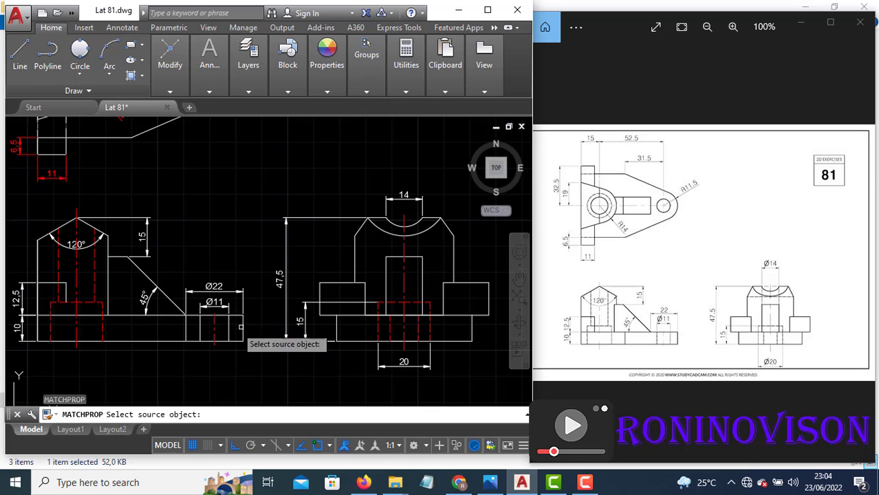
pyautogui.click(65, 183)
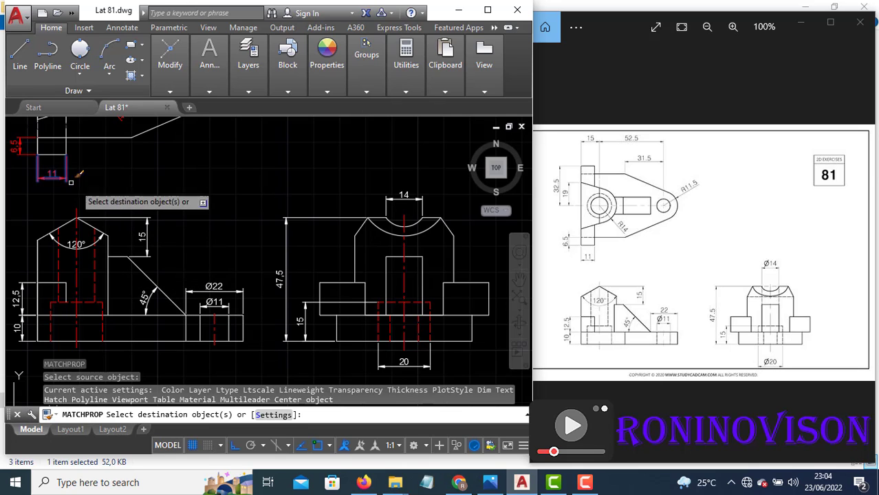
pyautogui.click(155, 234)
pyautogui.click(113, 193)
pyautogui.click(144, 302)
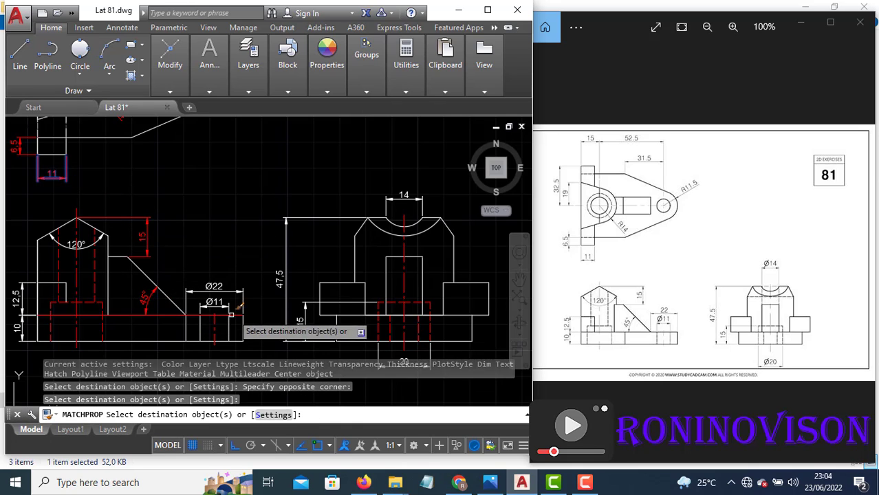
pyautogui.click(250, 305)
pyautogui.click(208, 286)
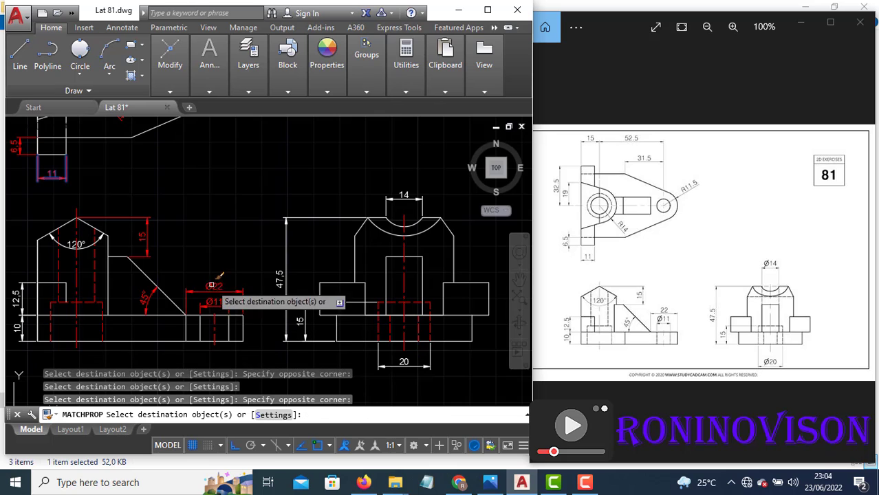
pyautogui.click(27, 328)
pyautogui.click(14, 299)
# - Apply the same red dimension properties to all the side view's width and height dimensions
pyautogui.click(413, 376)
pyautogui.click(380, 356)
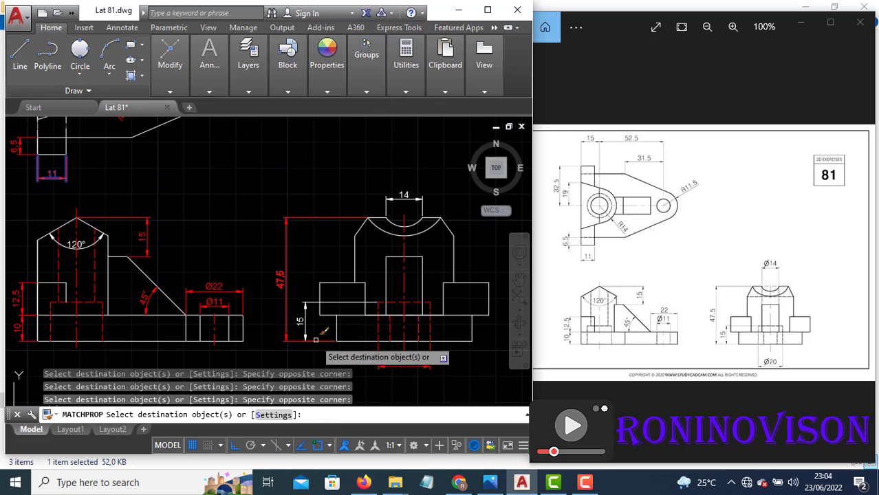
pyautogui.click(260, 218)
pyautogui.click(388, 349)
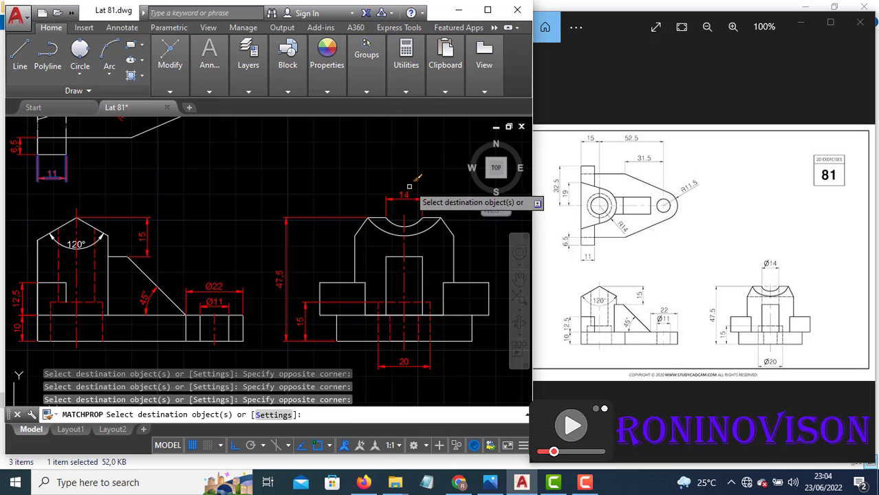
pyautogui.press('Escape')
# - Insert a diameter symbol before the 14 in the side view's upper dimension text
pyautogui.press('Return')
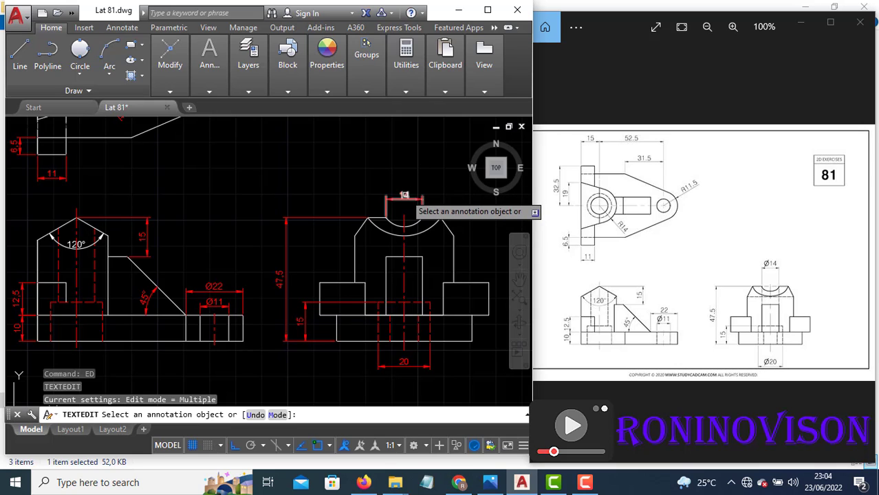
pyautogui.click(404, 196)
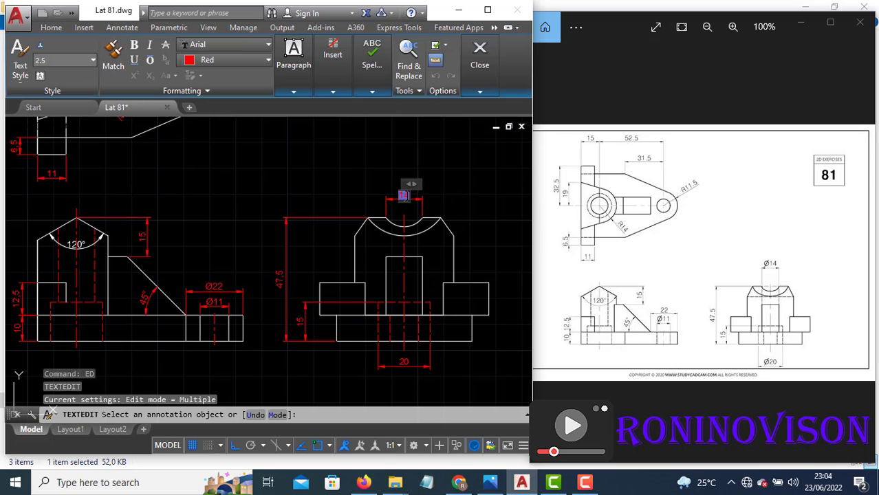
pyautogui.click(333, 59)
pyautogui.click(376, 119)
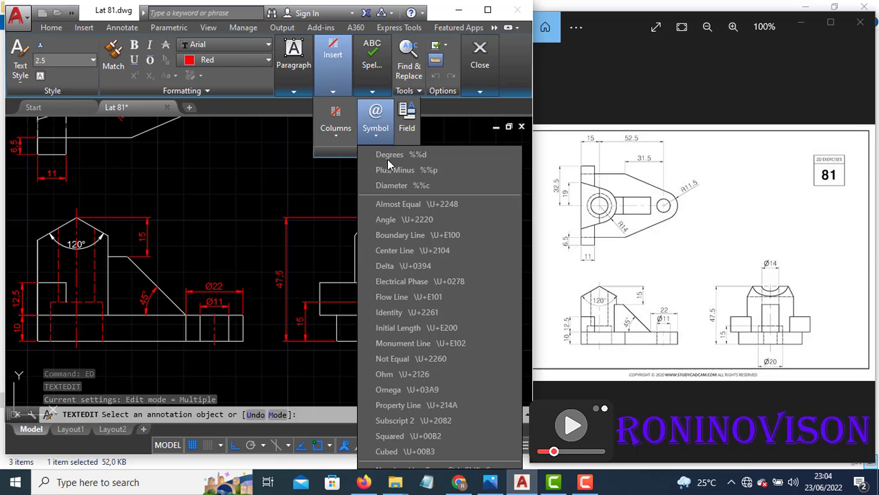
pyautogui.click(391, 185)
pyautogui.click(474, 219)
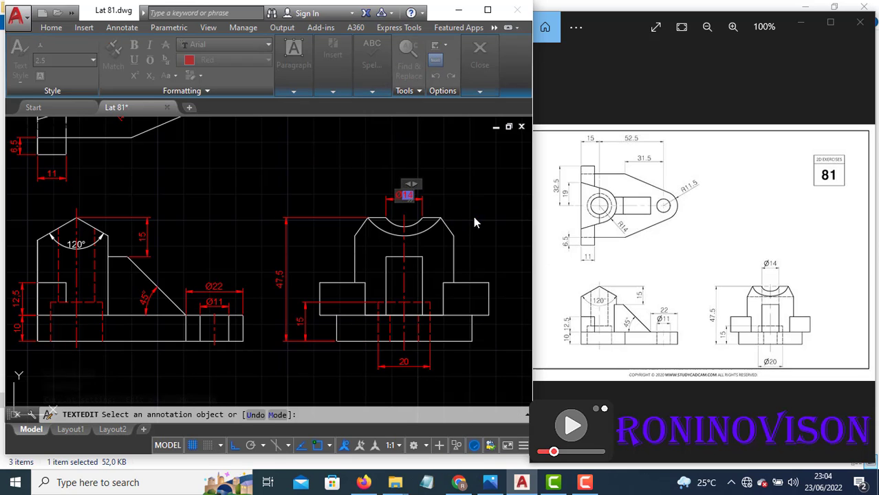
pyautogui.press('Escape')
pyautogui.click(478, 224)
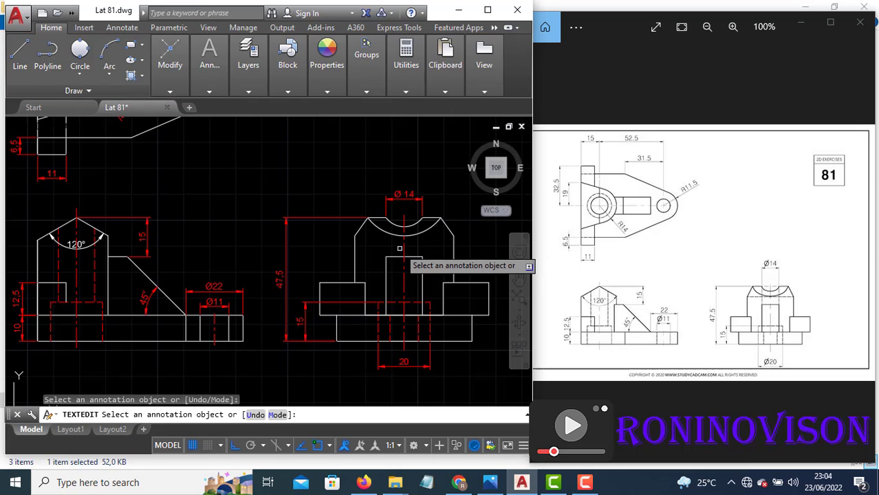
# - Examine the three dimensioned views together as a complete drawing
pyautogui.scroll(-2, 397, 274)
pyautogui.moveTo(359, 267)
pyautogui.mouseDown(button='middle')
pyautogui.moveTo(355, 322)
pyautogui.moveTo(337, 323)
pyautogui.mouseUp(button='middle')
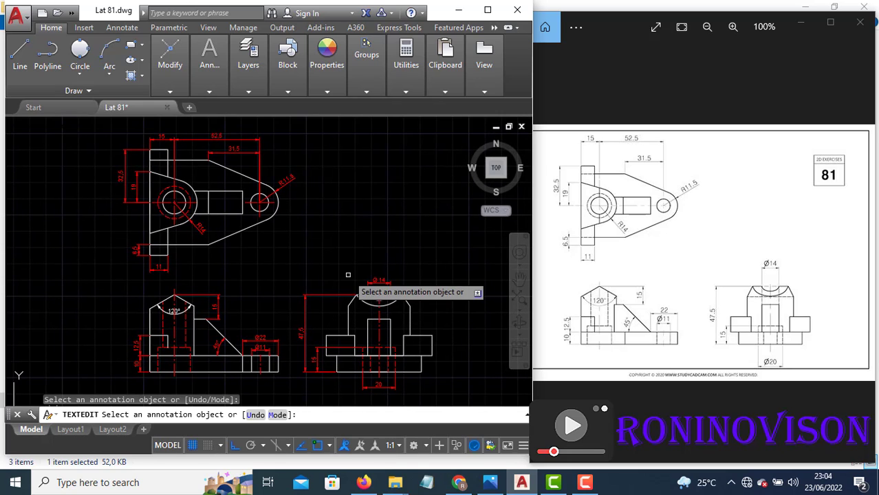
pyautogui.press('Escape')
pyautogui.write('z')
pyautogui.press('Return')
pyautogui.press('Return')
pyautogui.moveTo(329, 287); pyautogui.dragTo(336, 271)
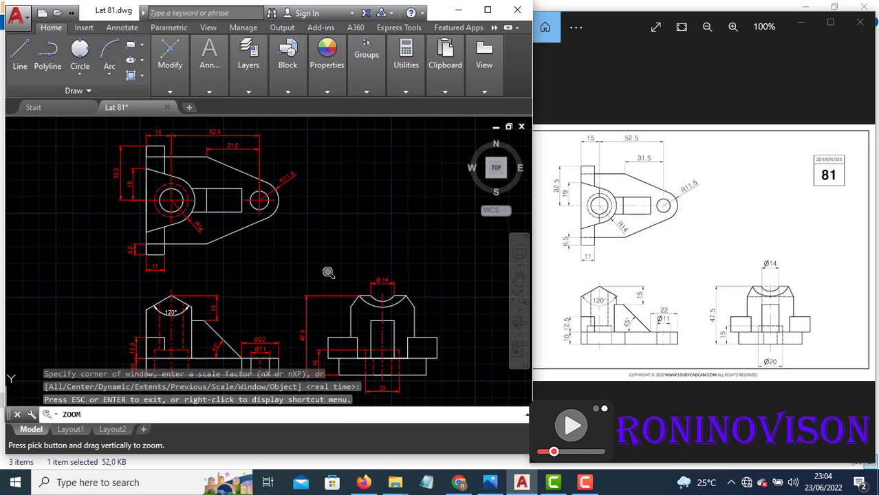
pyautogui.press('Escape')
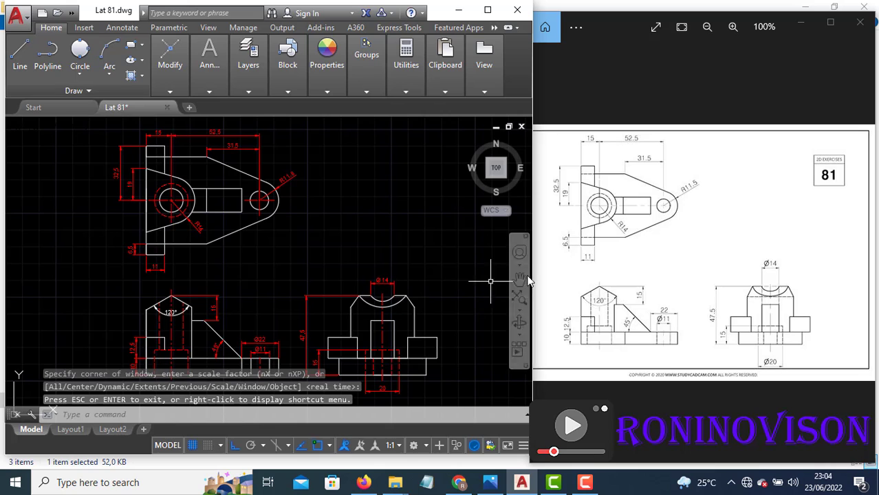